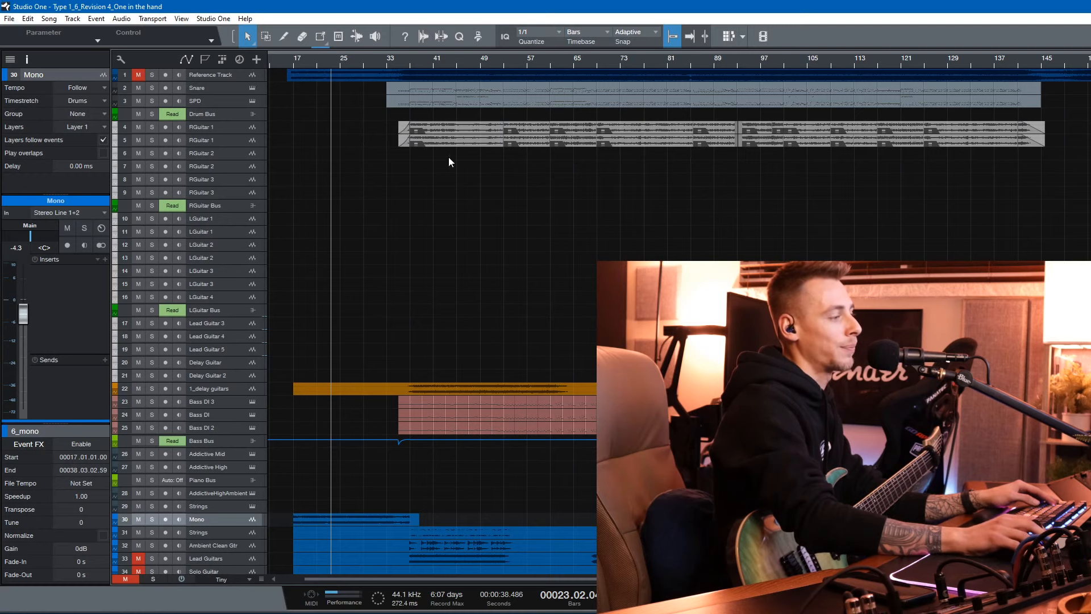
Set the playback position to bar 17 and play the song from there
click(393, 64)
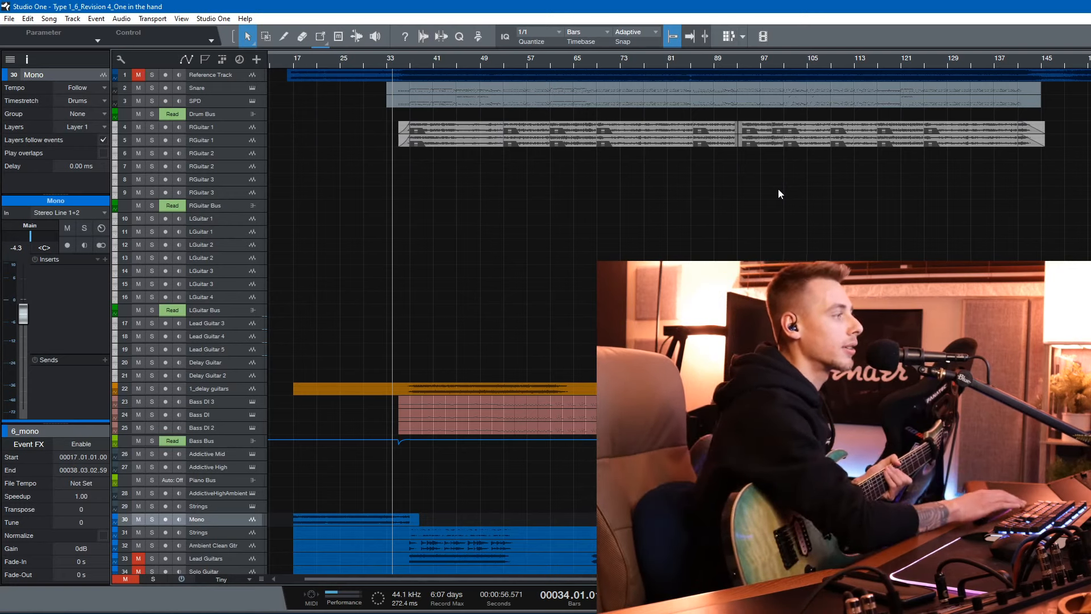
click(289, 63)
click(295, 63)
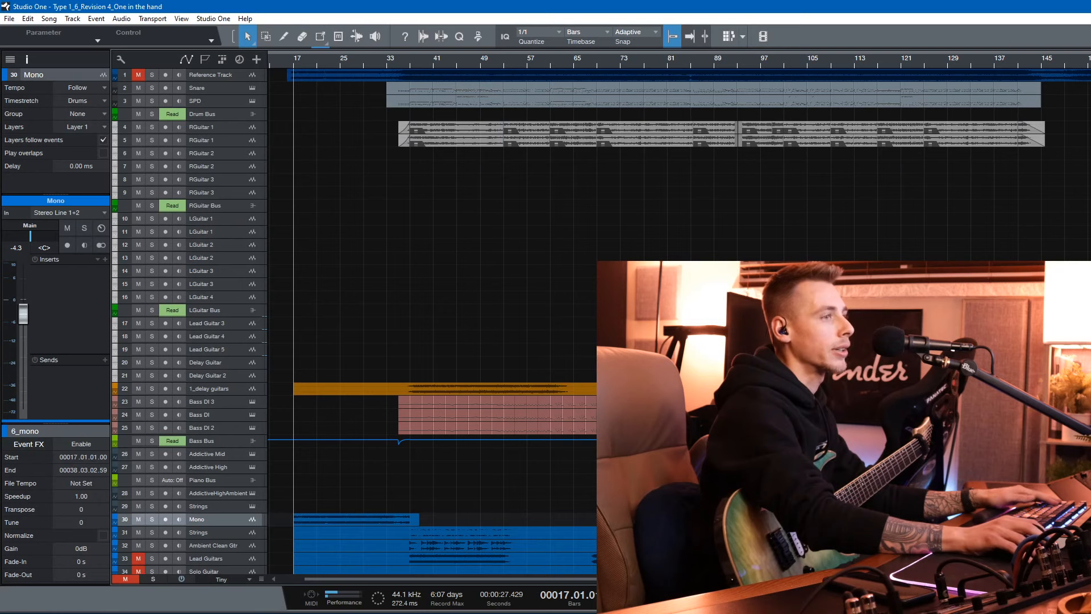
key(F3)
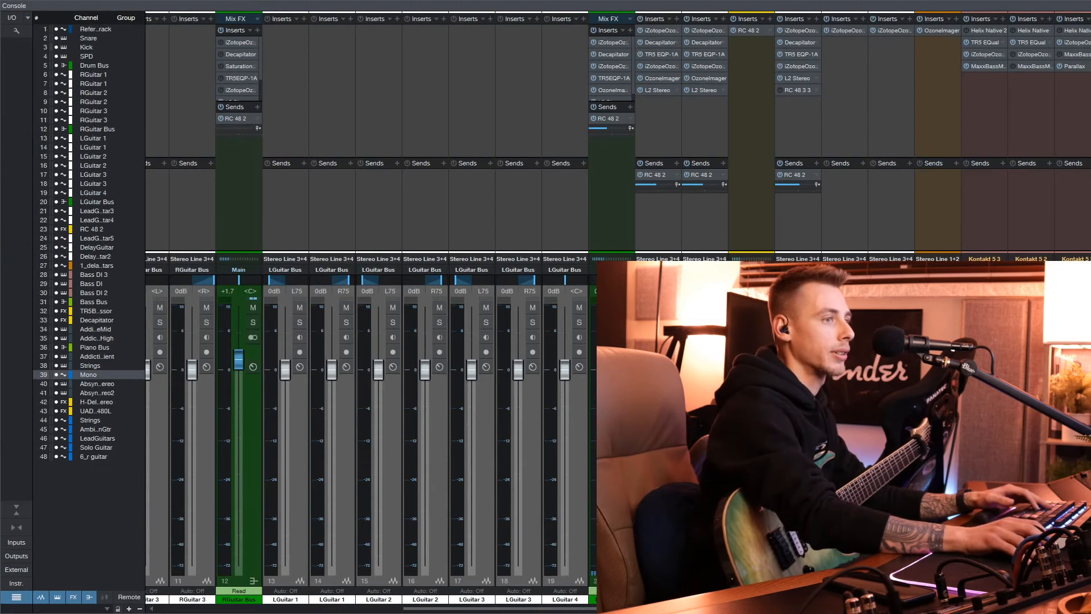
key(F3)
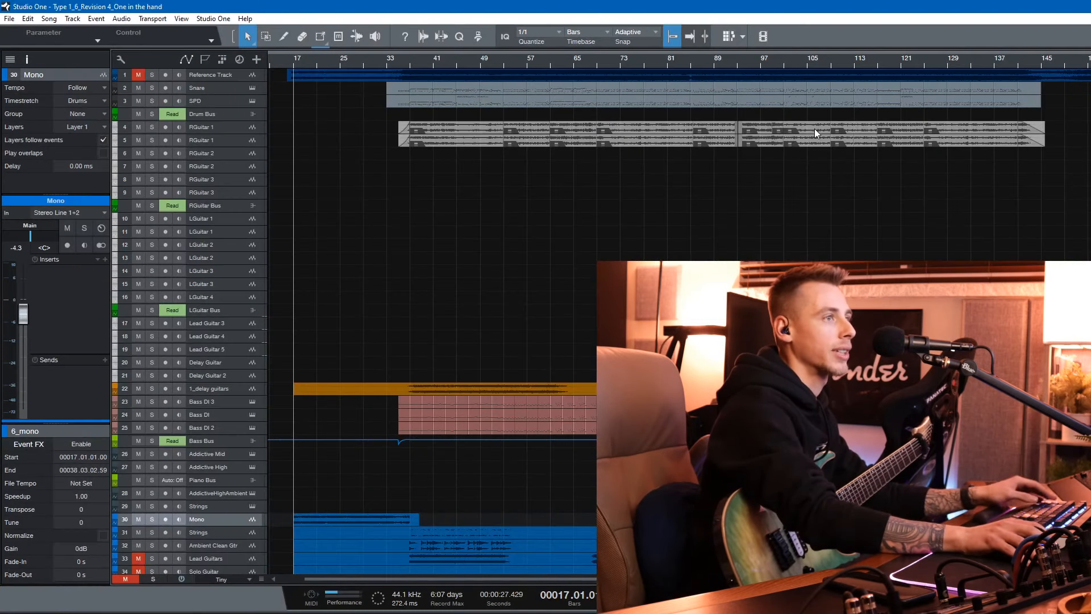
key(space)
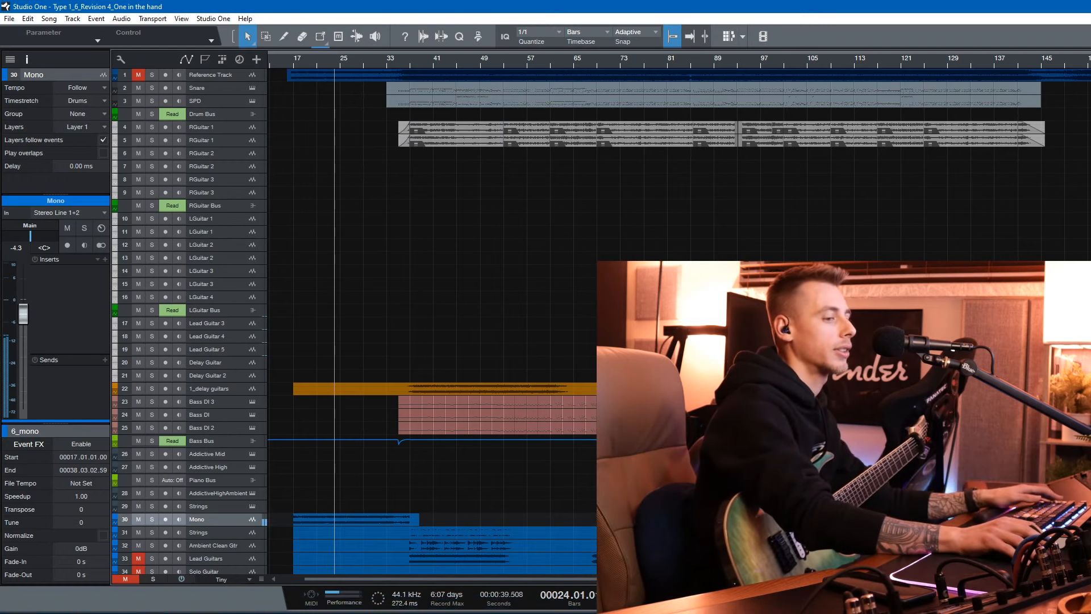
Inspect the Mixtool settings on the Main output's post-fader section, leaving them as they are, and return to the arrangement
key(F3)
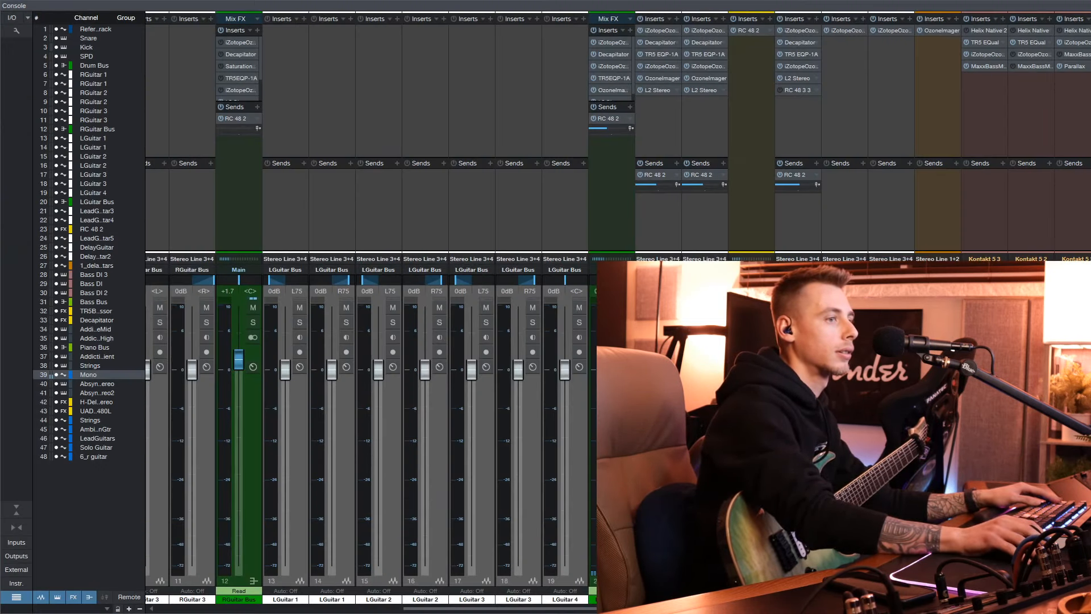
key(F11)
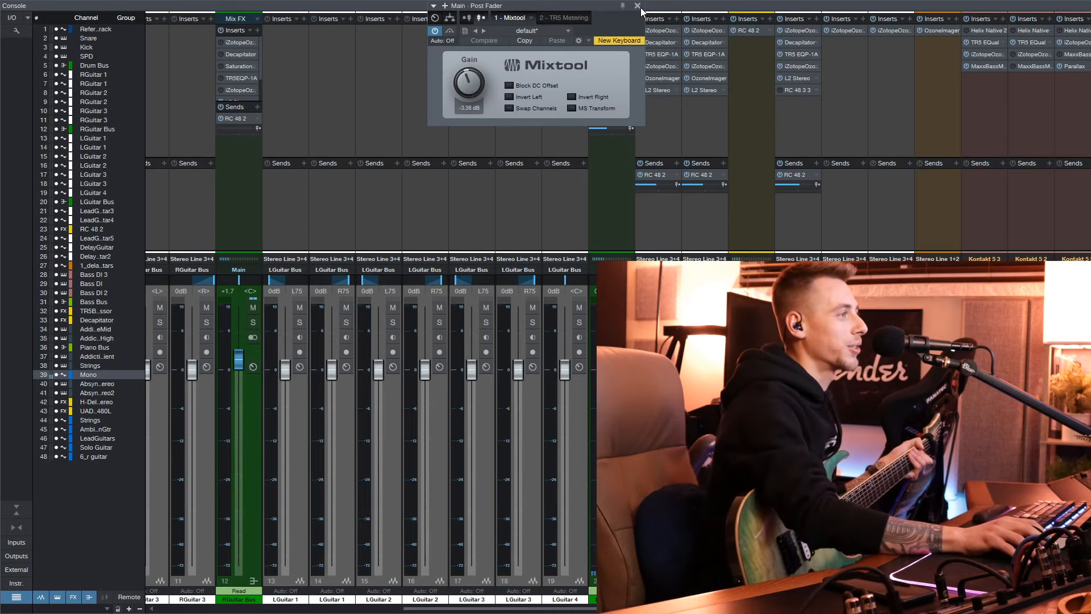
key(F11)
key(F3)
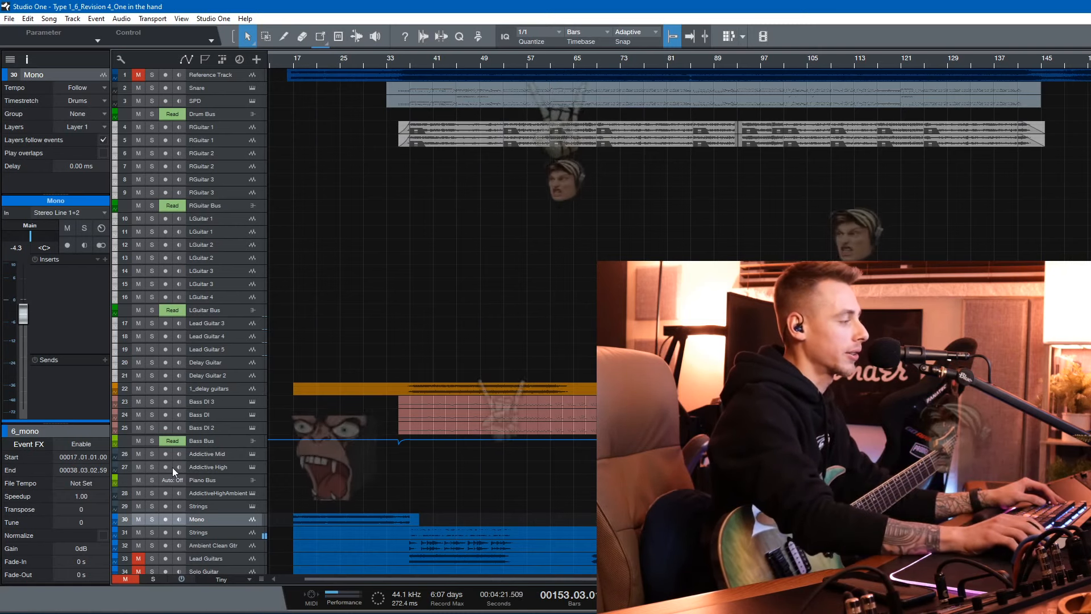
Mute the Lead Guitars track and unmute the Solo Guitar track
scroll(166, 532, down, 2)
scroll(166, 532, down, 1)
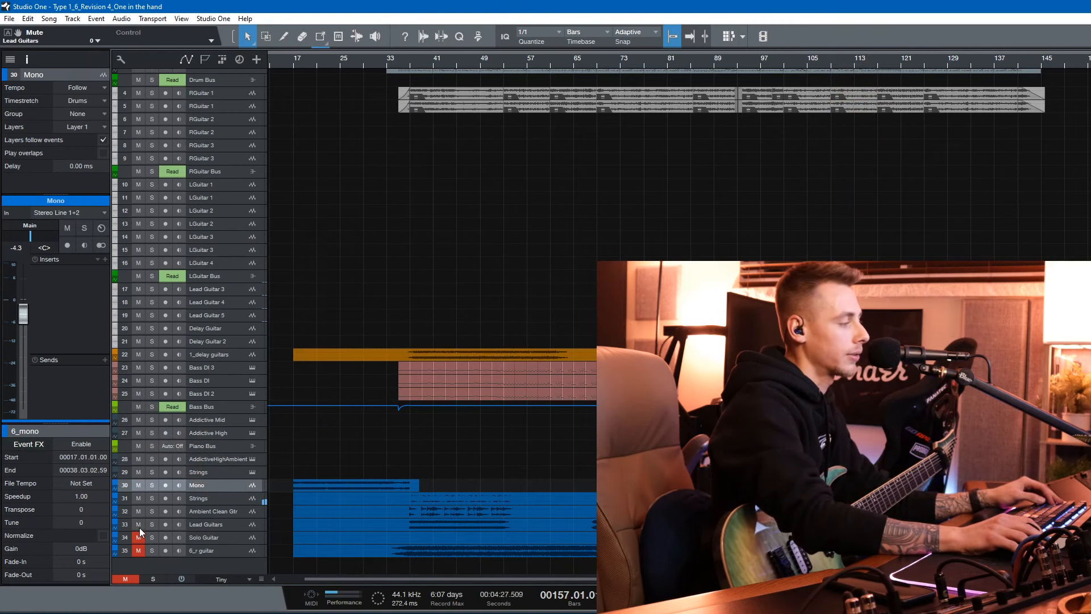
click(141, 524)
click(142, 536)
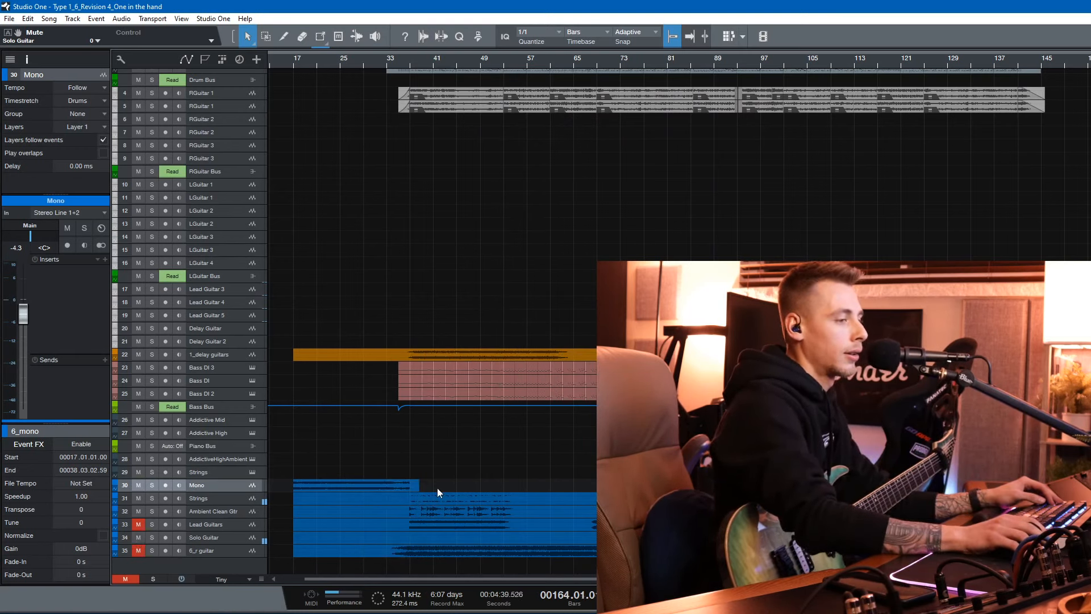
scroll(432, 318, up, 1)
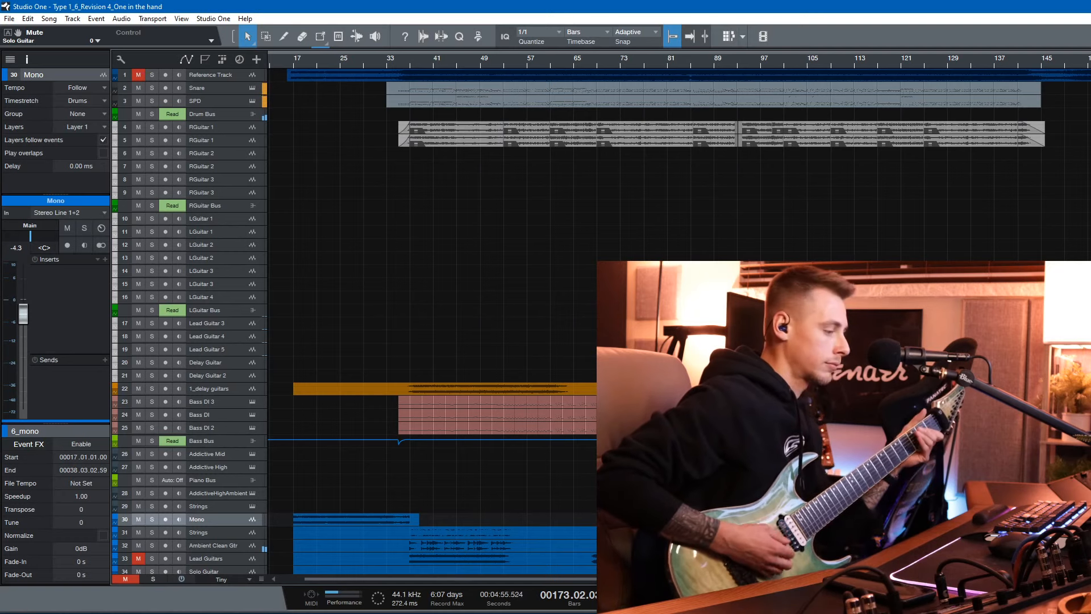
Stop playback and set the playback position to bar 37
key(space)
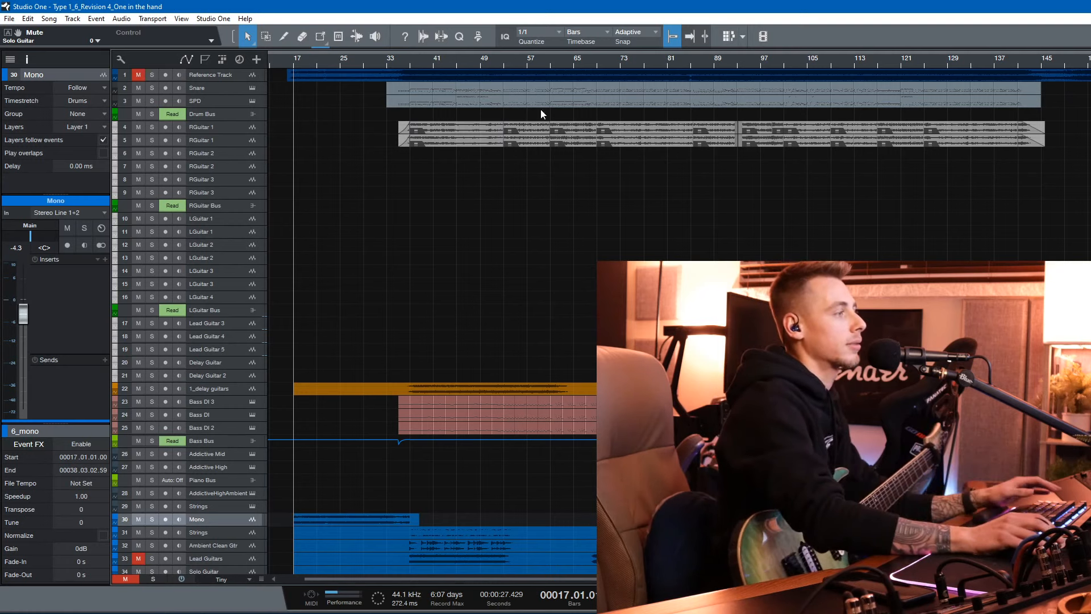
click(412, 65)
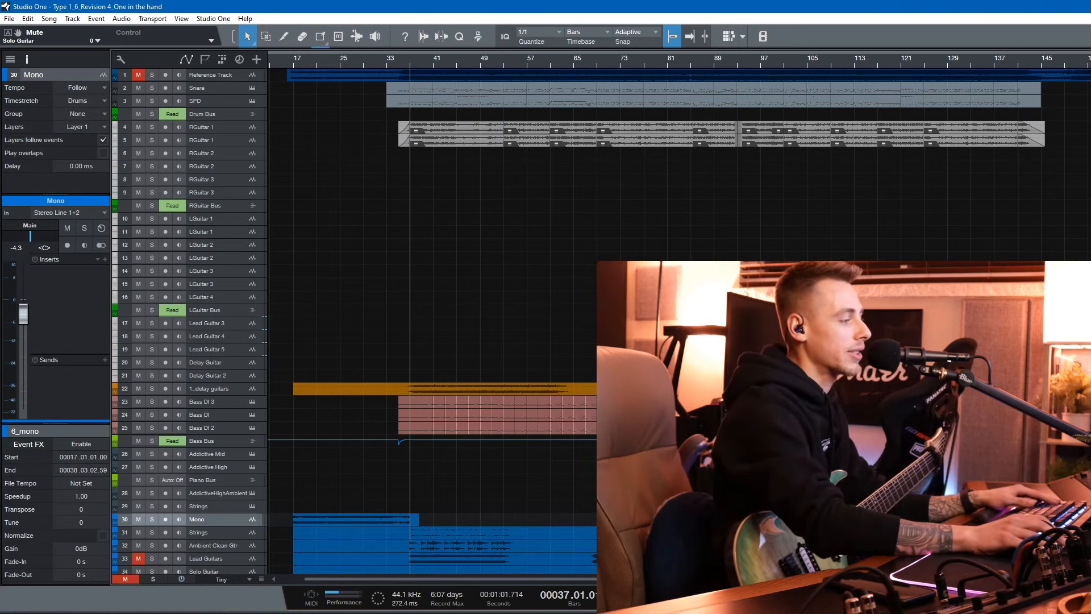
scroll(527, 411, down, 3)
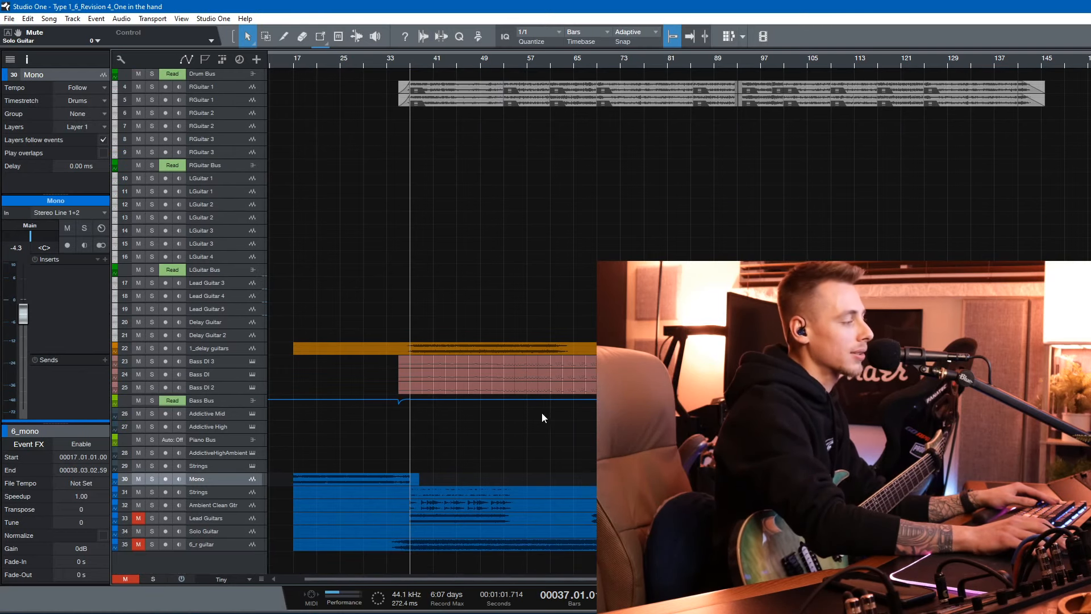
scroll(563, 387, up, 3)
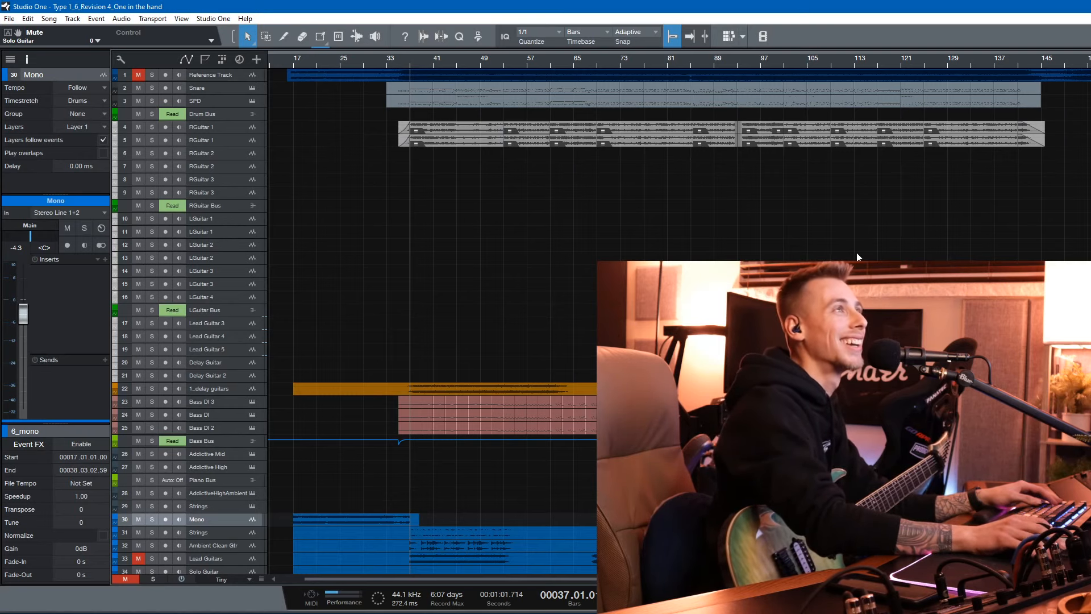
scroll(421, 59, up, 4)
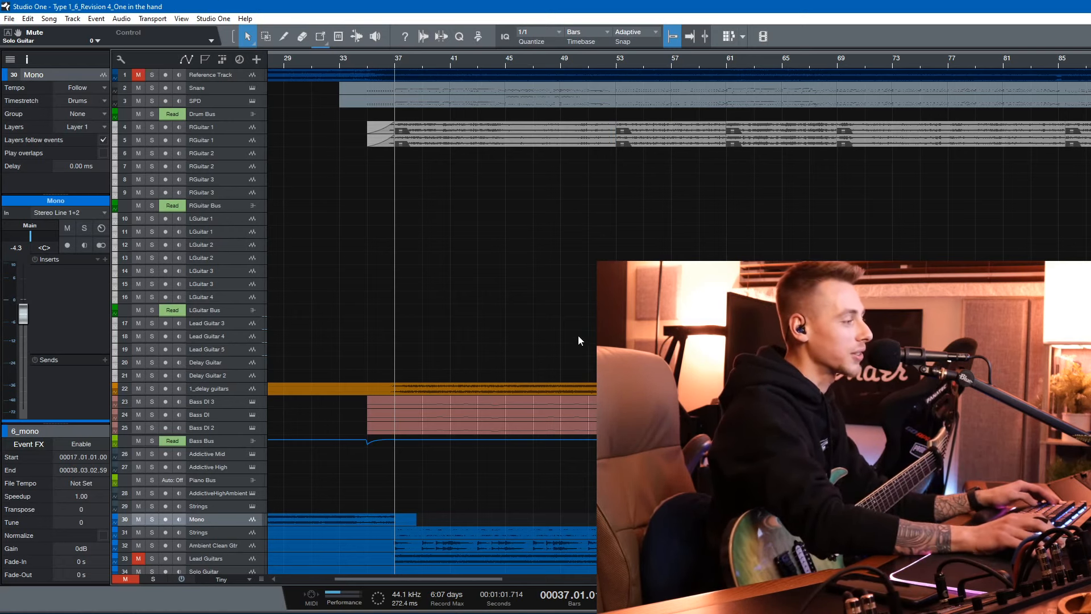
scroll(318, 332, down, 3)
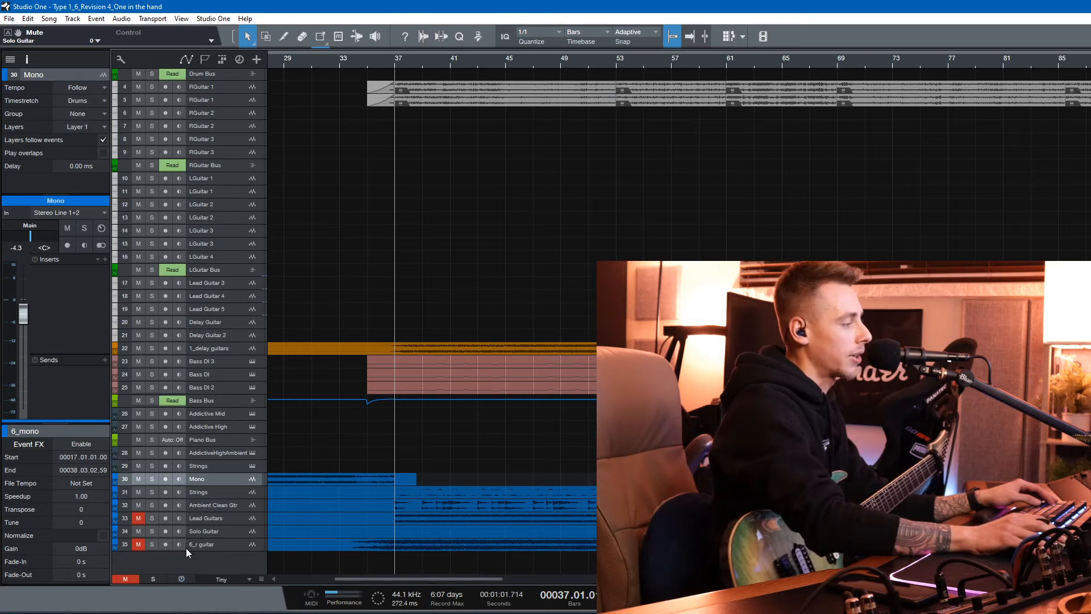
Solo the Lead Guitars track, listen to it from bar 37, stop playback and remove the solo
click(151, 517)
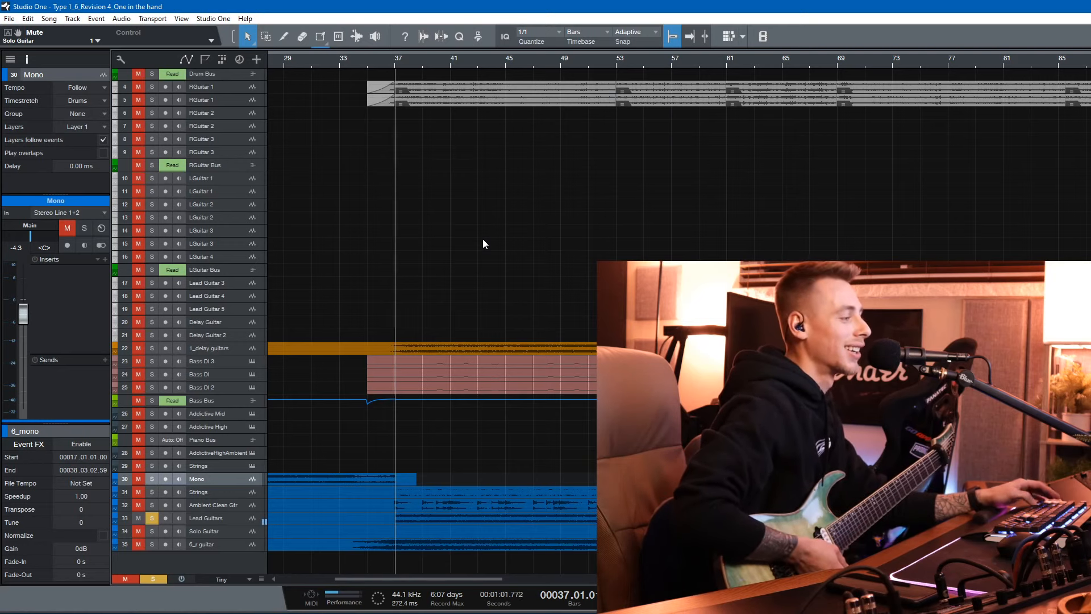
key(space)
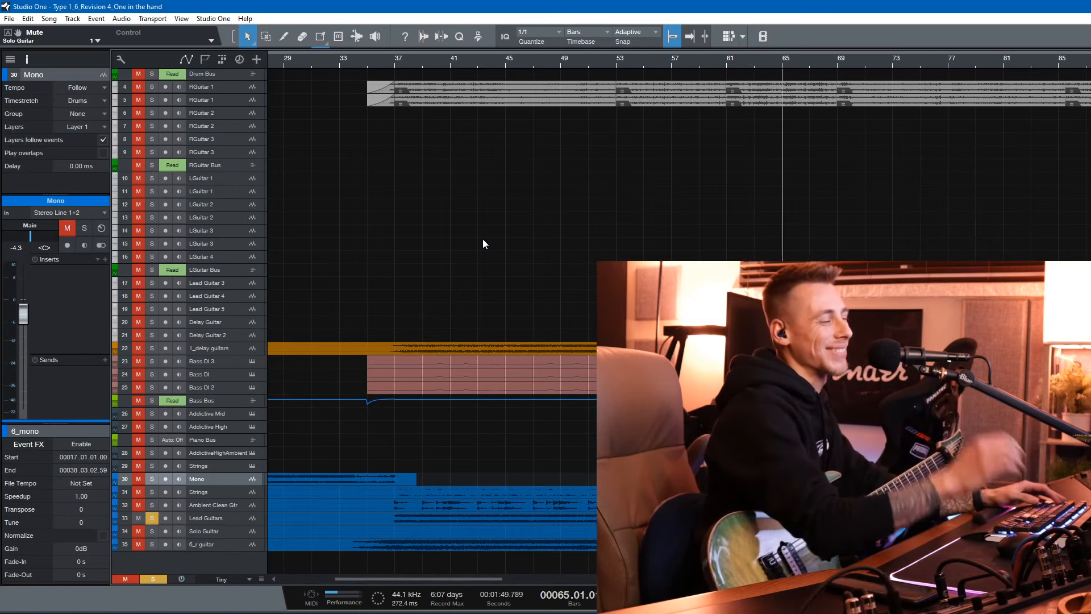
key(space)
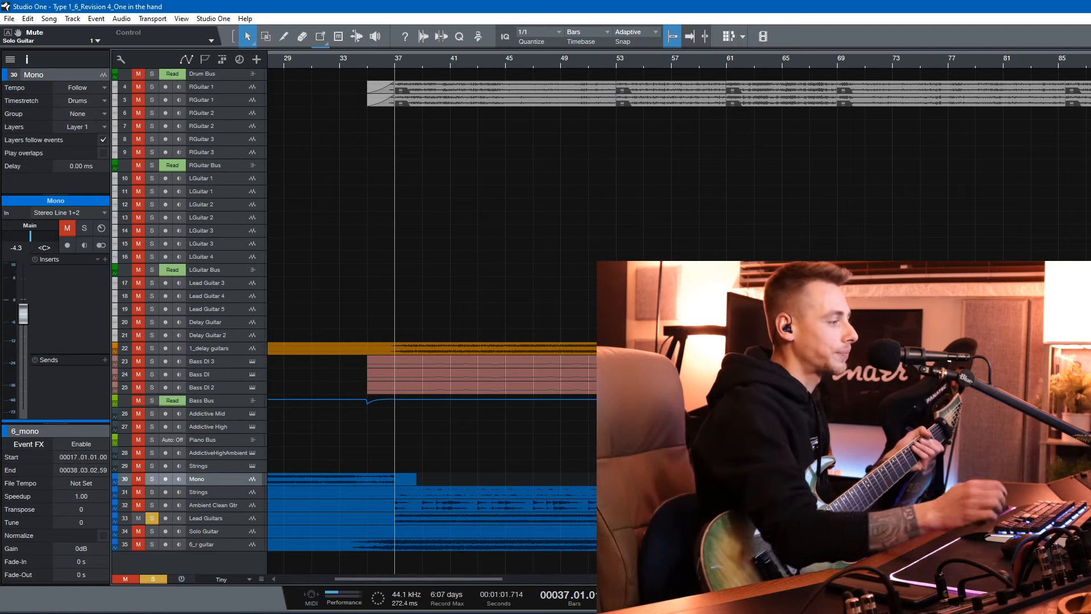
click(152, 518)
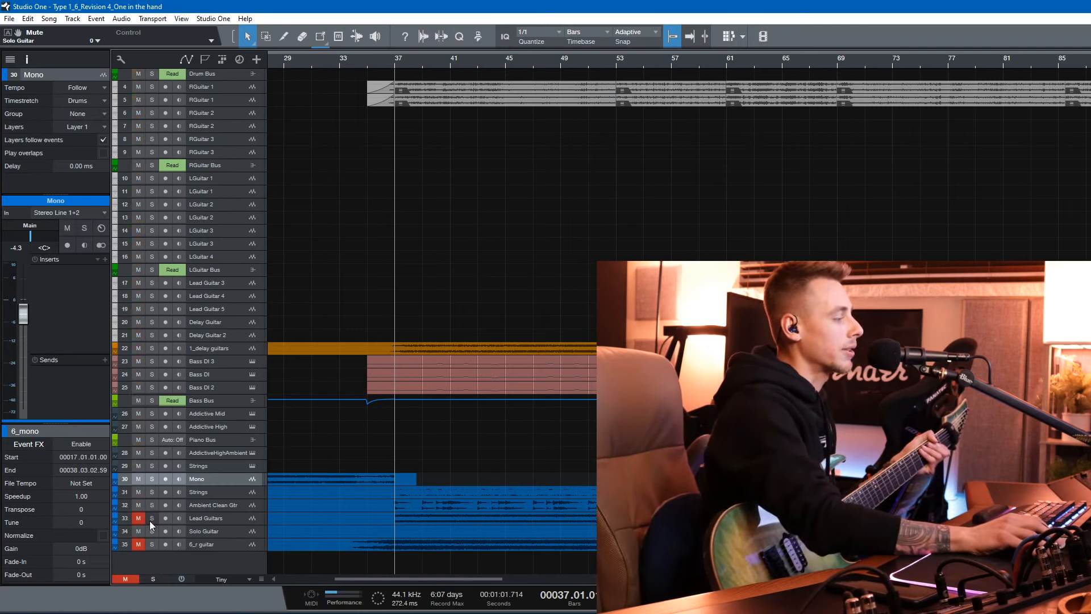
Set the playback position to bar 36 and save the song
click(374, 63)
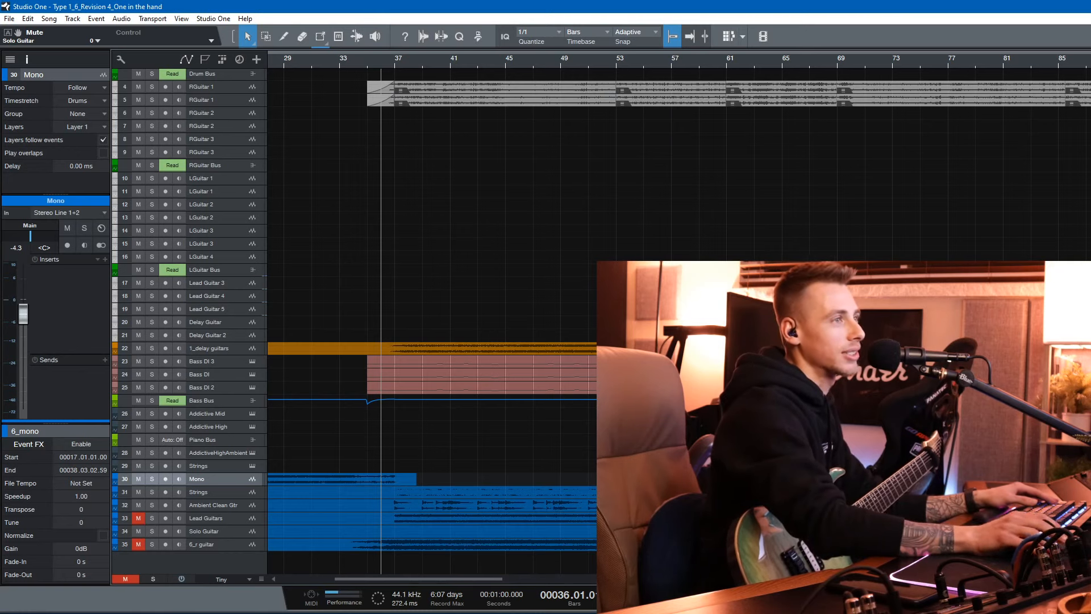
key(ctrl+s)
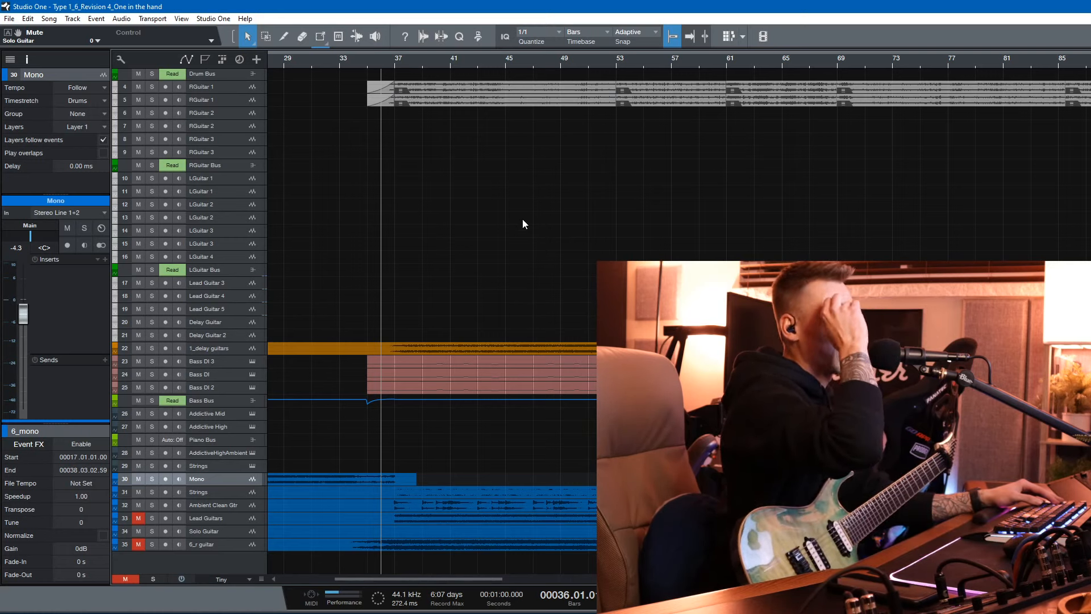
scroll(499, 202, up, 3)
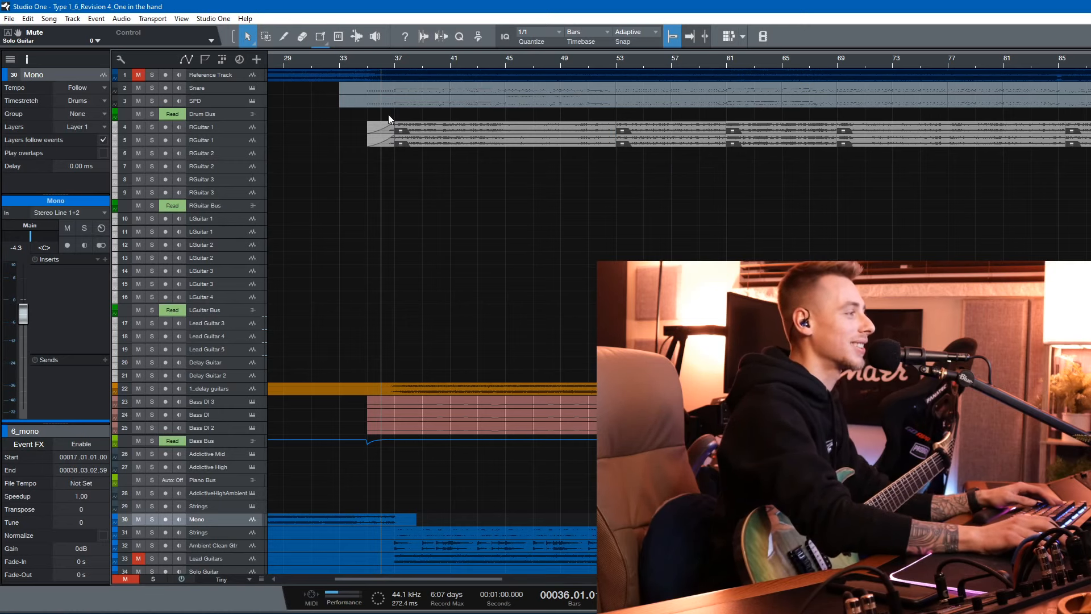
Play the song from bar 34, beat 2, to rehearse the guitar part, and stop around bar 56
scroll(357, 66, up, 2)
click(357, 67)
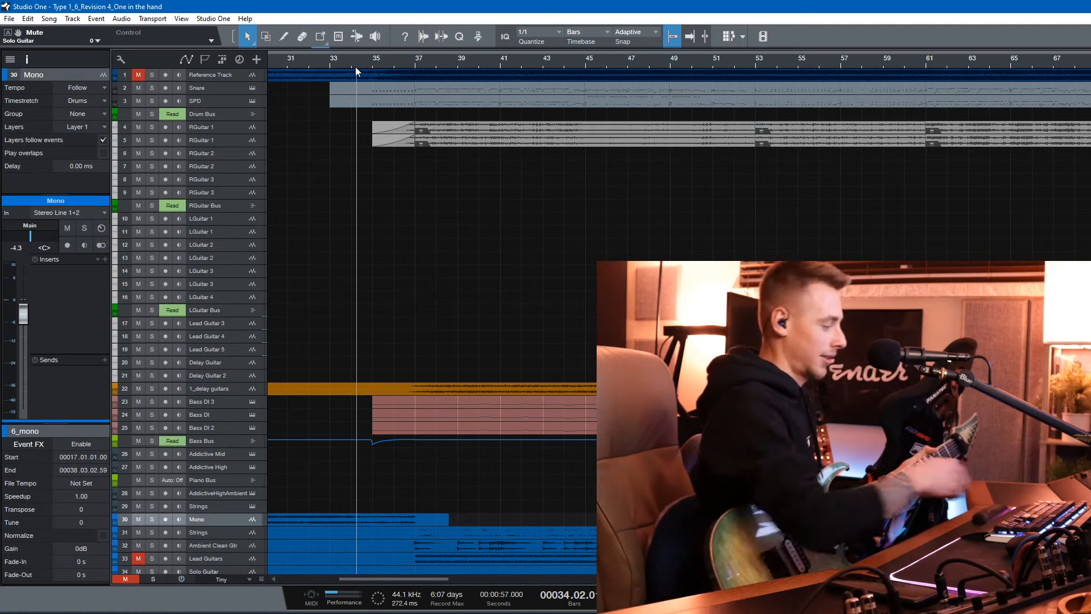
key(space)
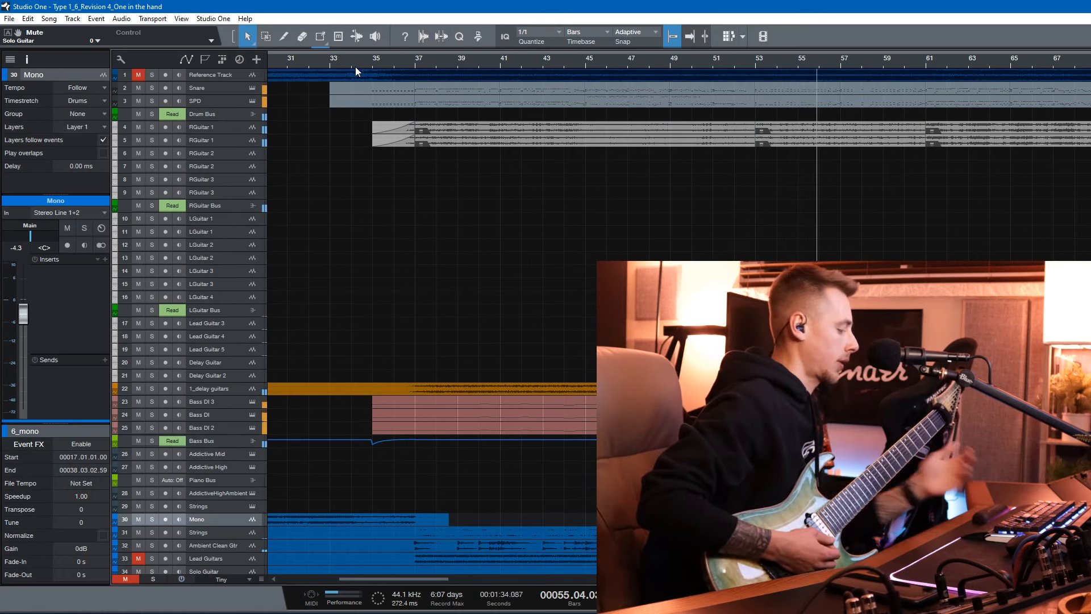
key(space)
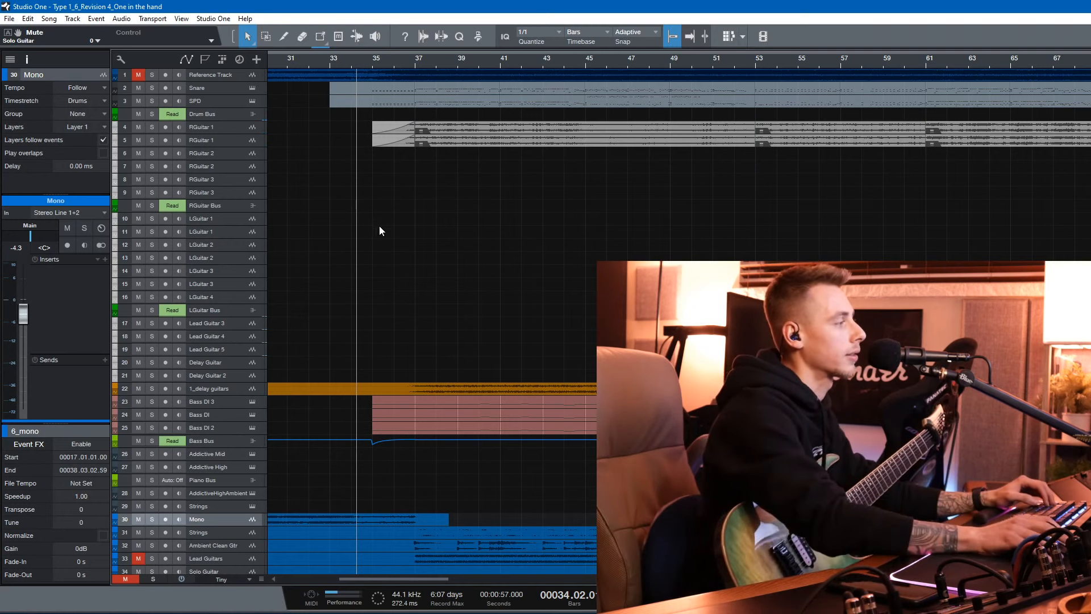
Arm the first LGuitar 1 track (track 10) and record a guitar take from bar 37 to about bar 57
click(416, 61)
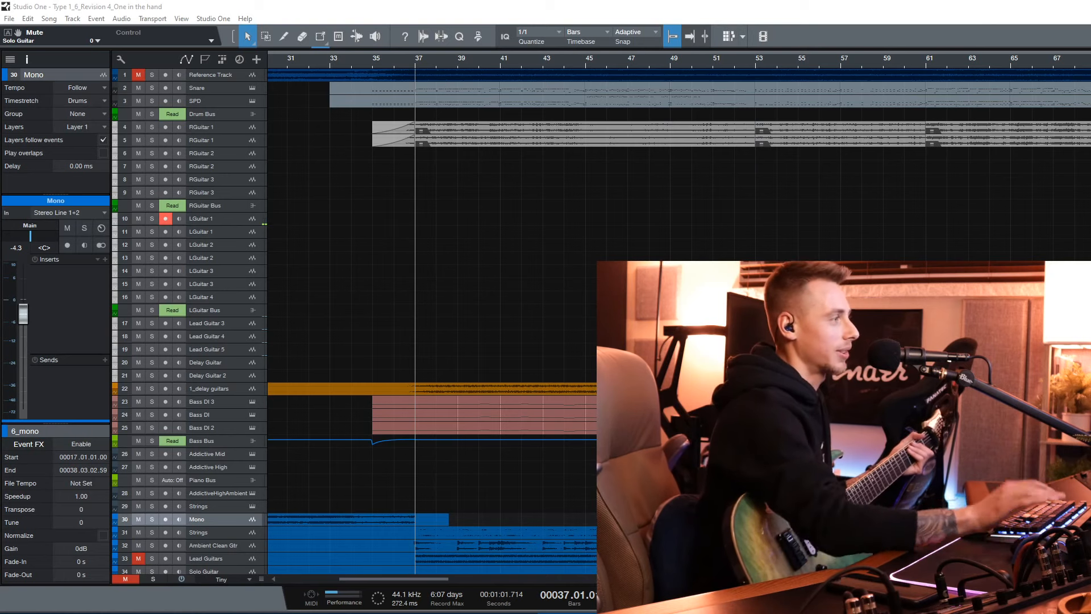
click(479, 5)
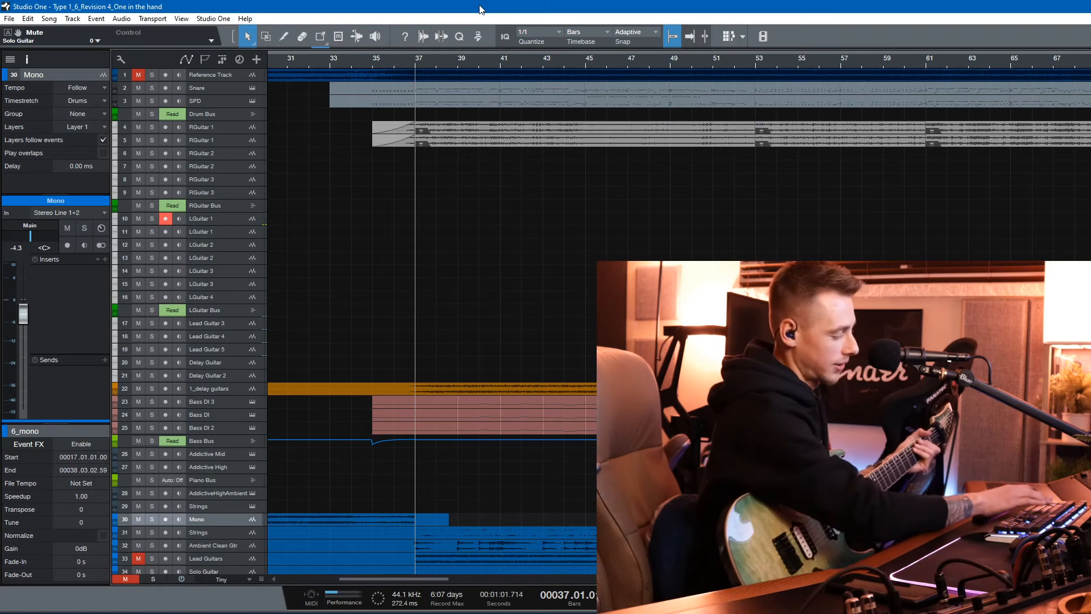
key(space)
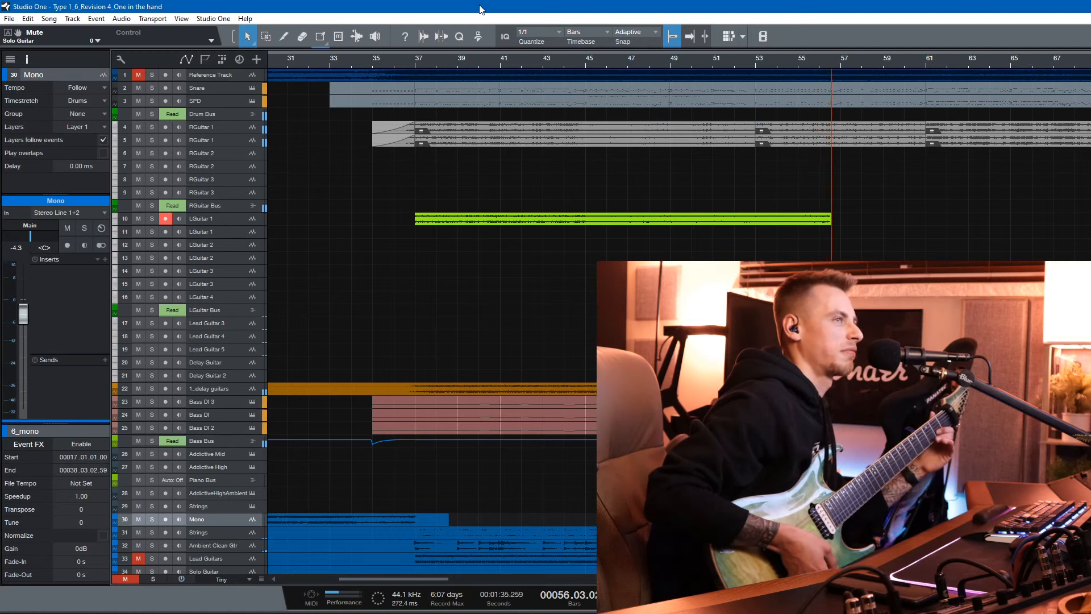
key(space)
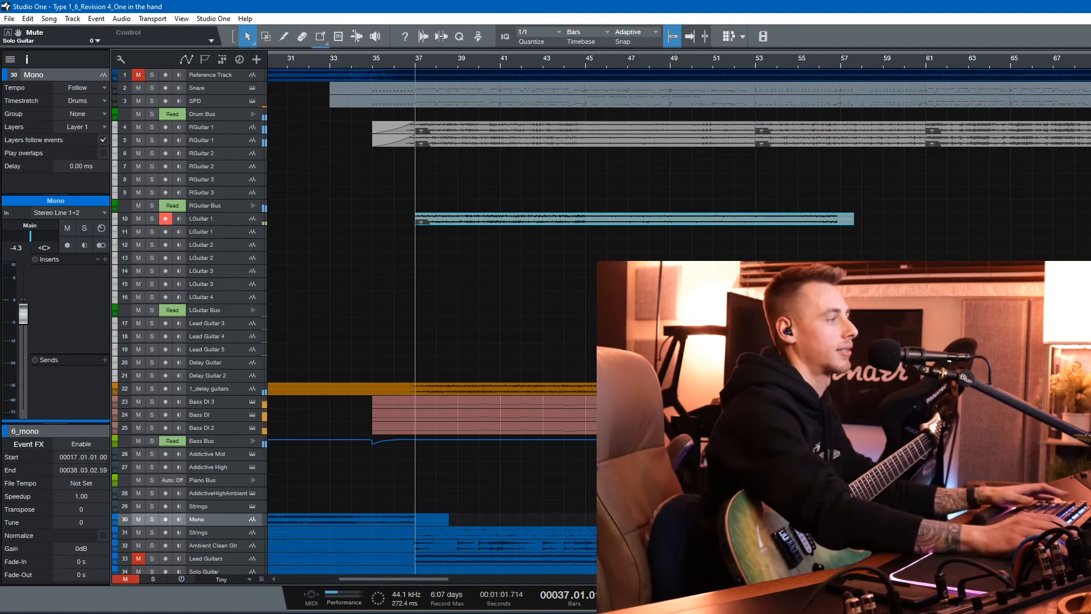
Arm the second LGuitar 1 track (track 11) and record a doubled take from bar 37 to about bar 57
click(165, 231)
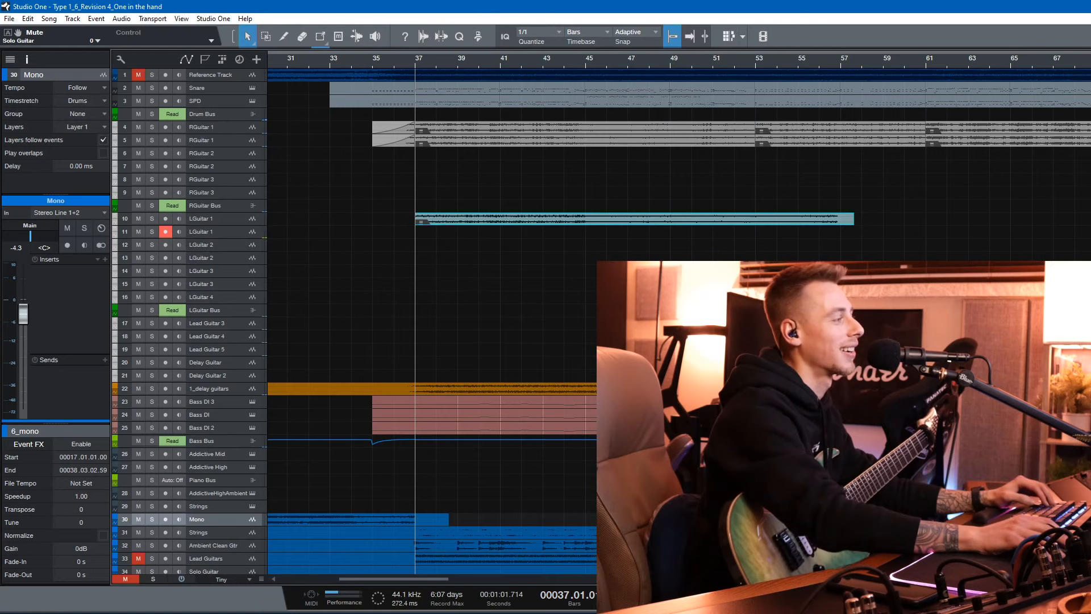
key(KP_Multiply)
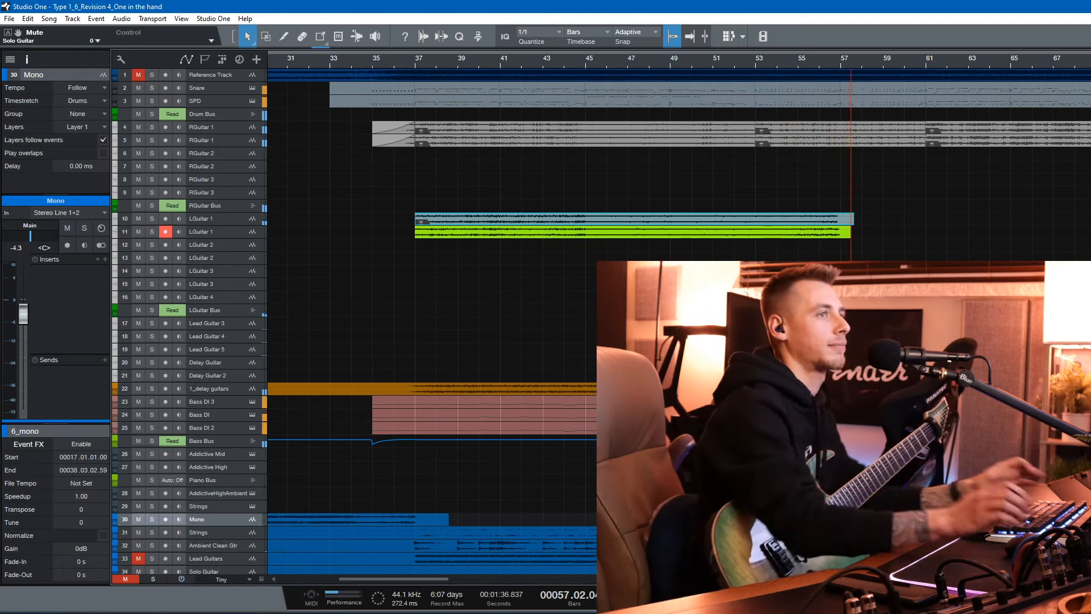
key(space)
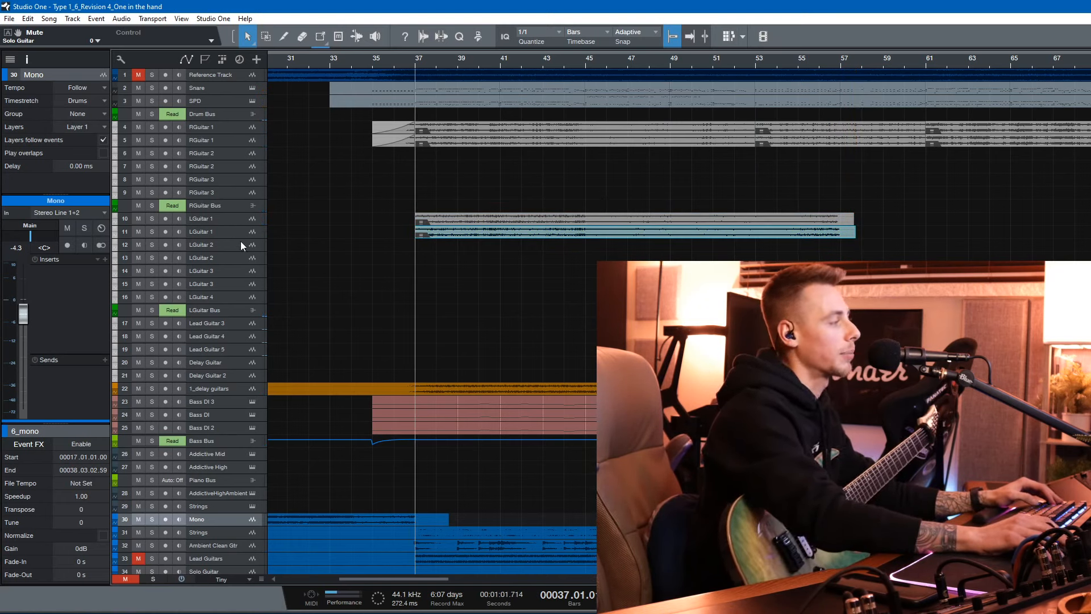
Select LGuitar Bus and play the song from bar 37 with the tracks enlarged to review the new left guitar takes
click(213, 310)
key(space)
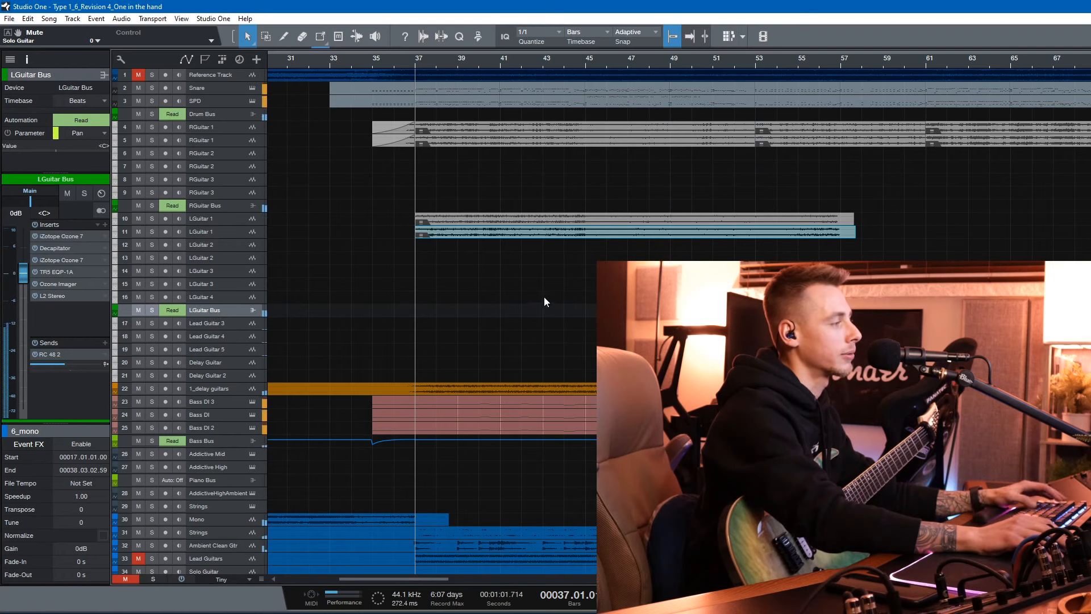
click(414, 183)
scroll(648, 264, up, 1)
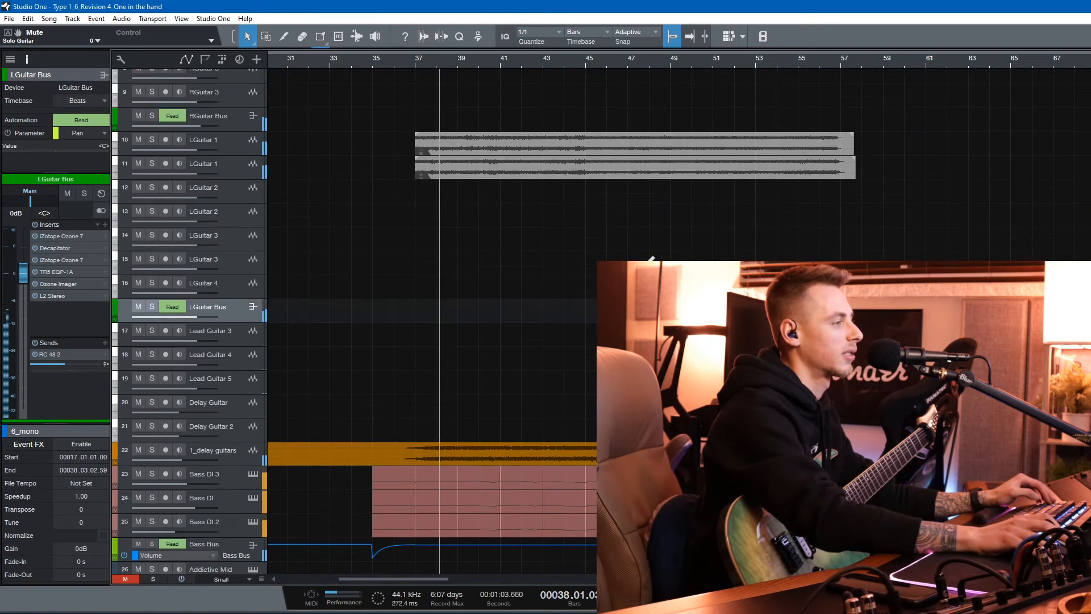
scroll(432, 319, up, 4)
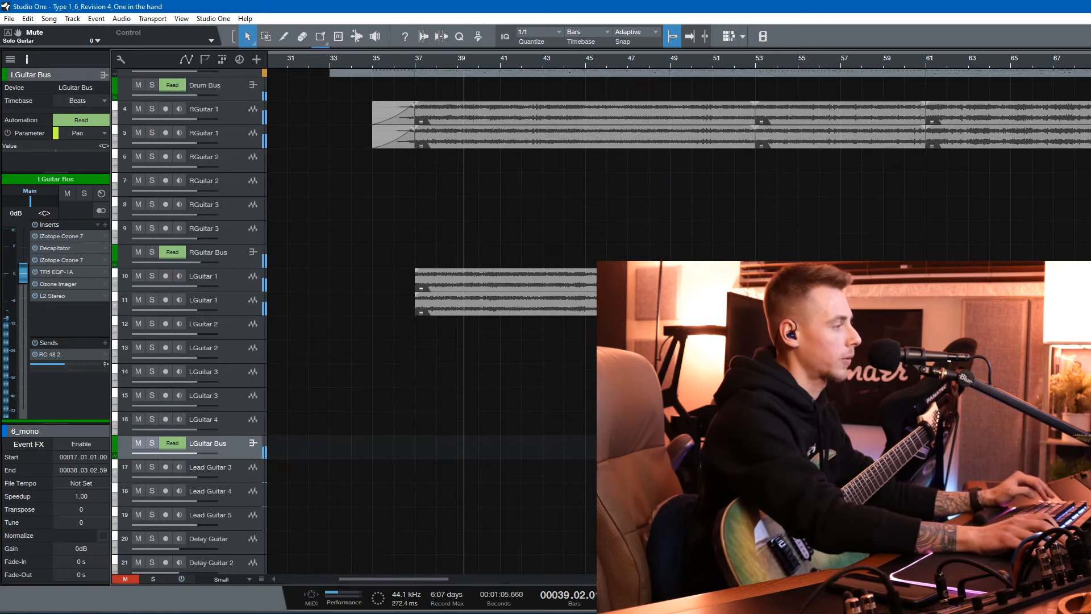
Trim both LGuitar 1 takes so they end exactly at bar 57
click(648, 344)
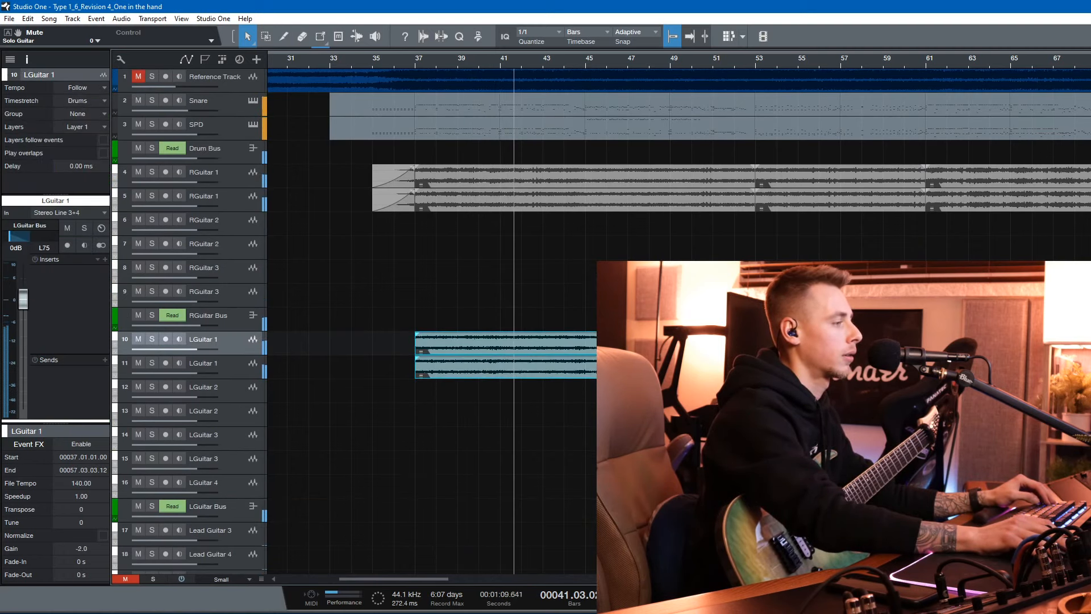
scroll(681, 322, up, 1)
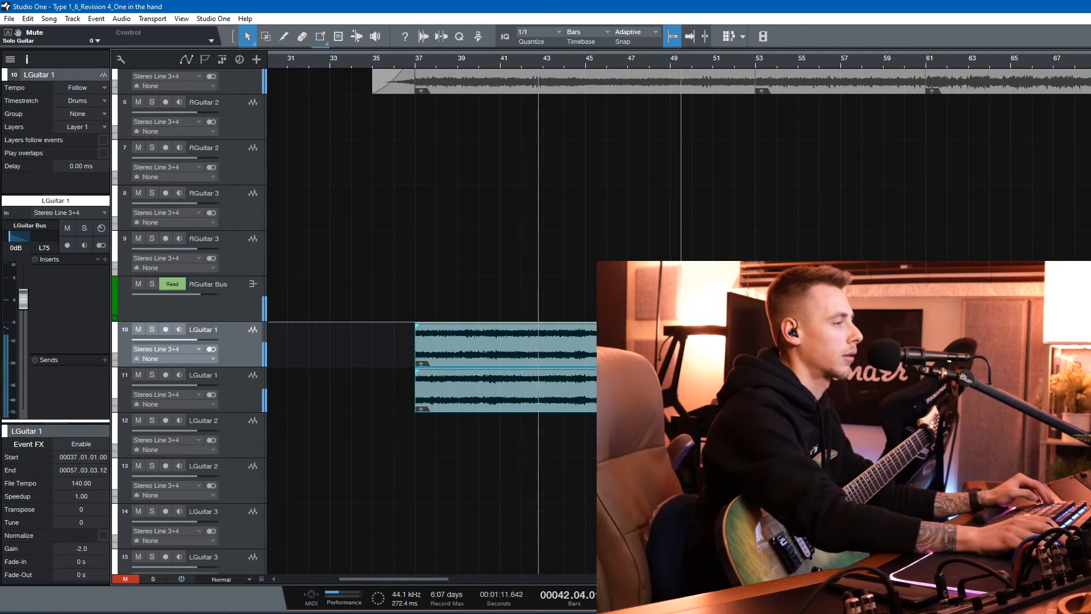
key(ctrl+s)
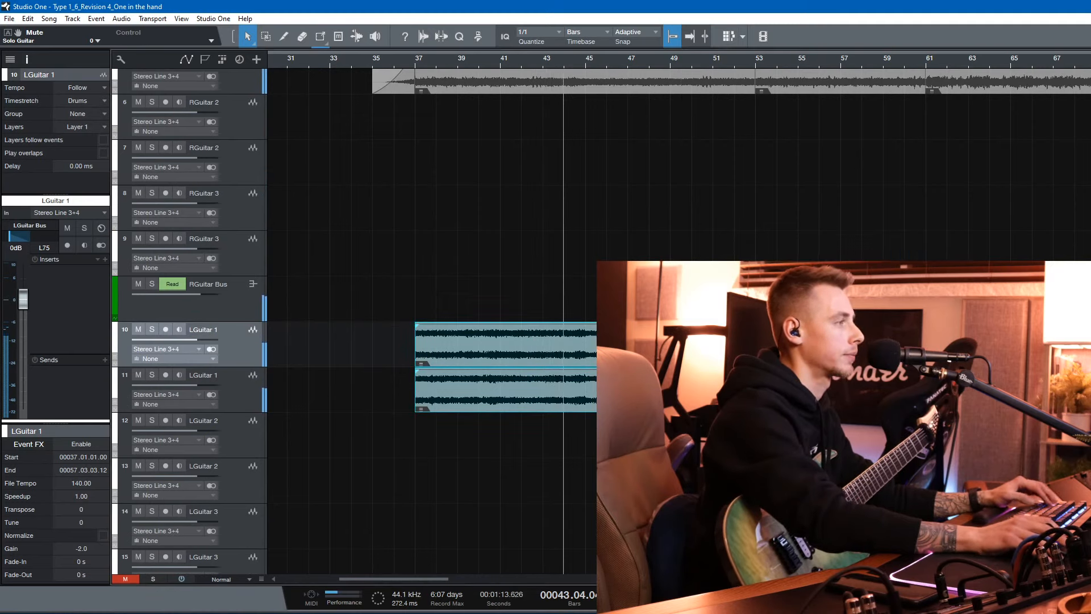
key(2)
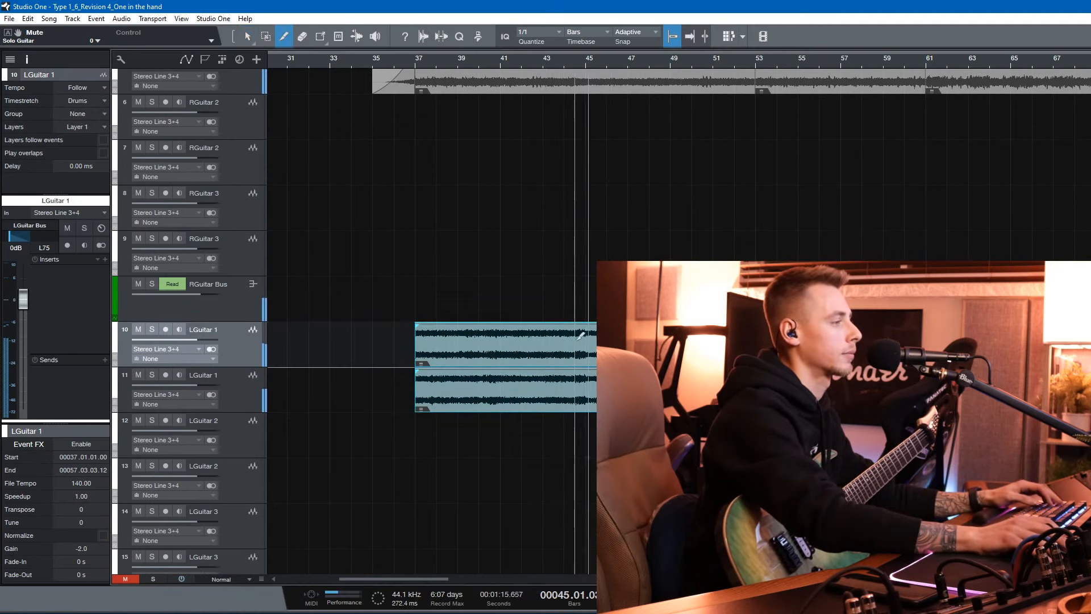
key(1)
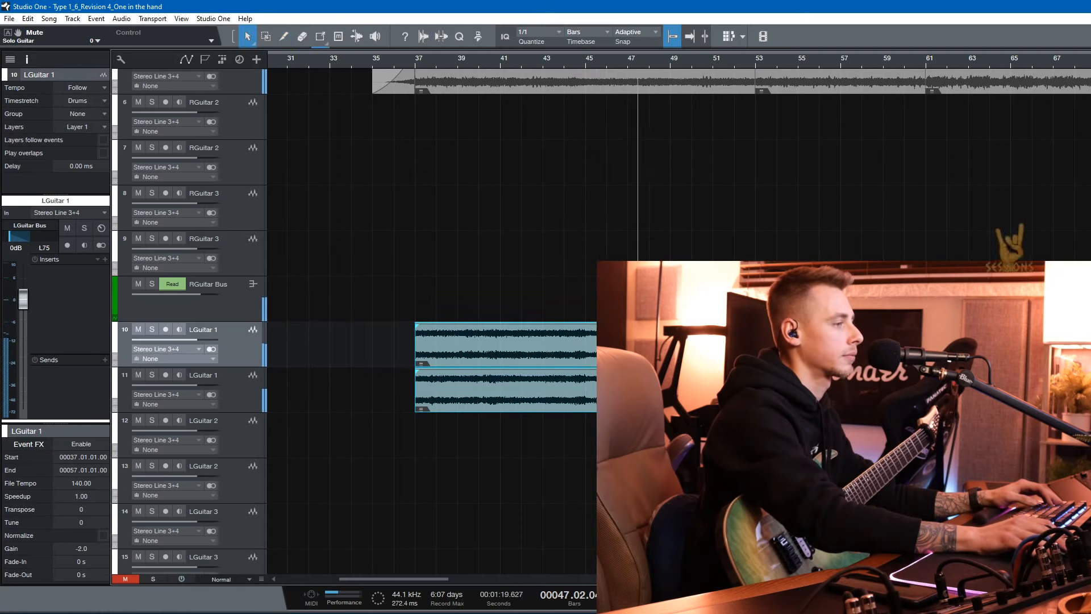
click(710, 449)
click(710, 390)
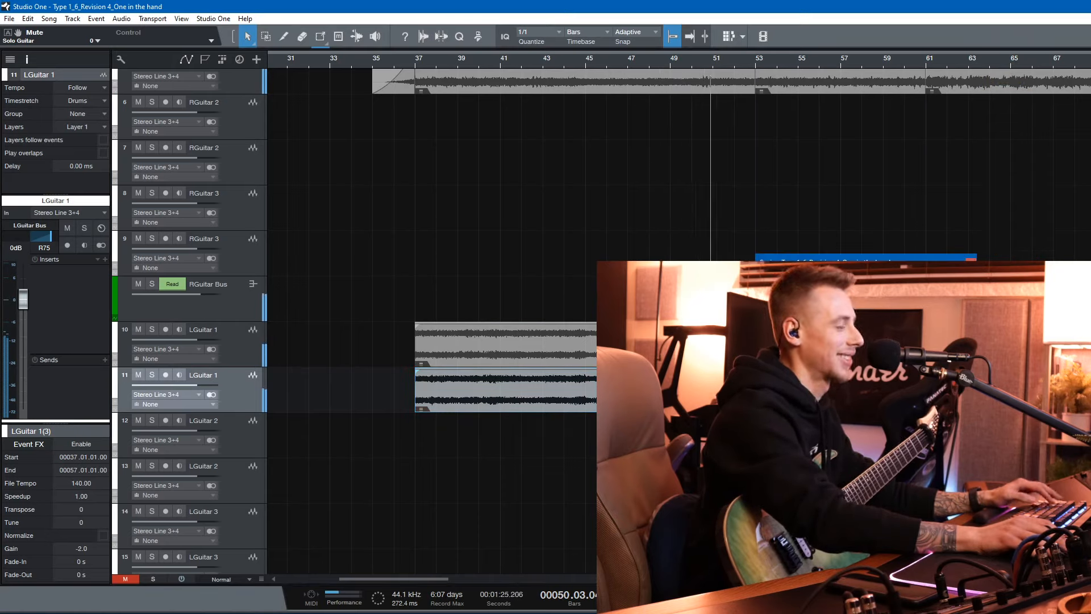
key(ctrl+d)
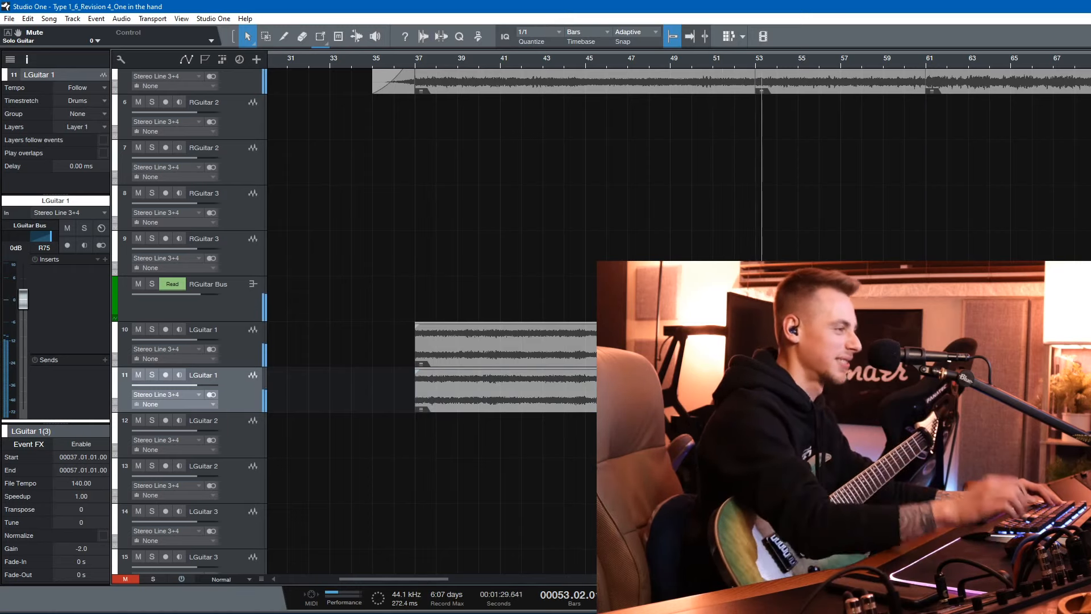
Apply a 6.684 s fade-out to both LGuitar 1 takes, stop playback and save the song
drag(875, 426, 739, 347)
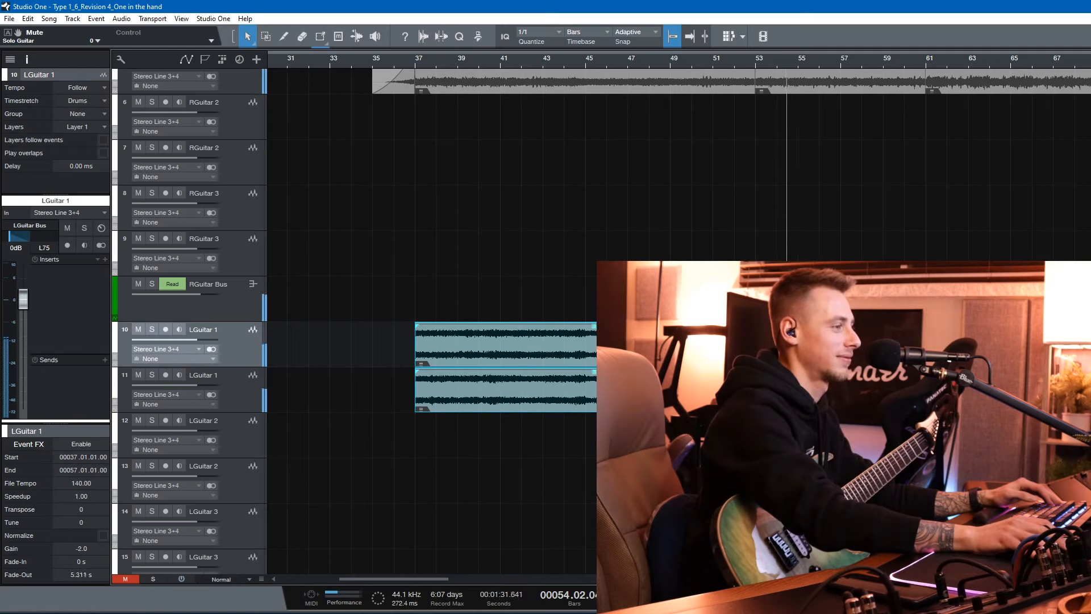
key(ctrl+d)
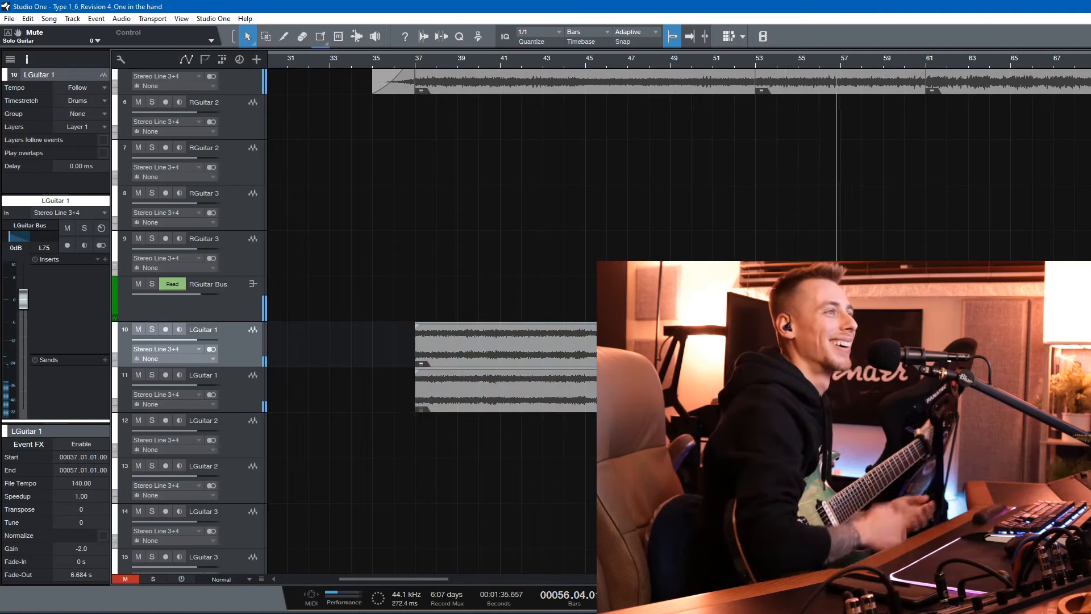
key(space)
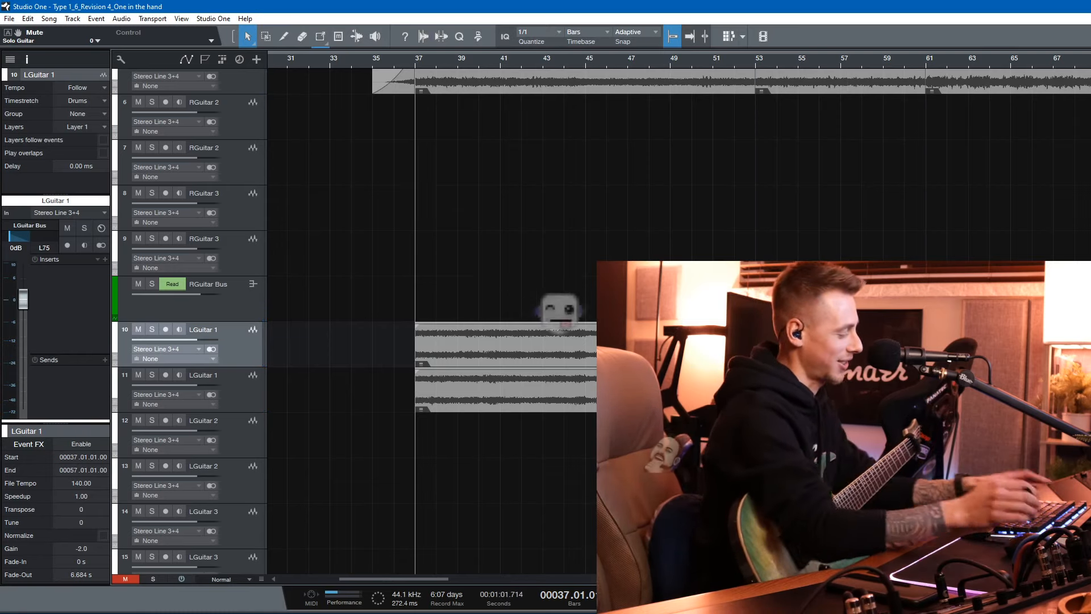
key(ctrl+s)
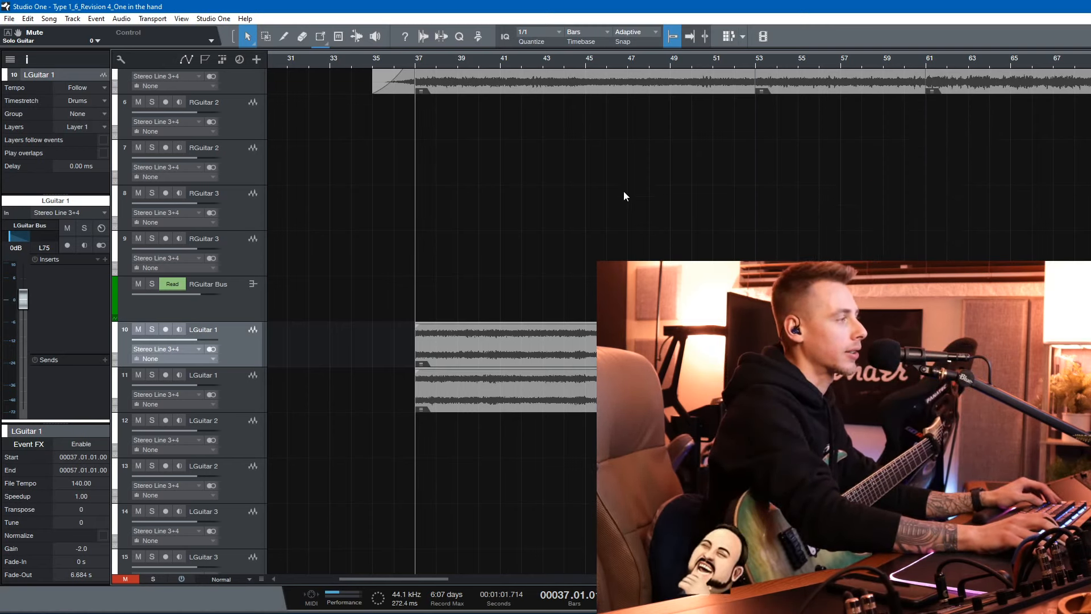
Examine the channel settings of the second LGuitar 1 track, the RGuitar Bus and the first LGuitar 1 track
scroll(623, 191, up, 5)
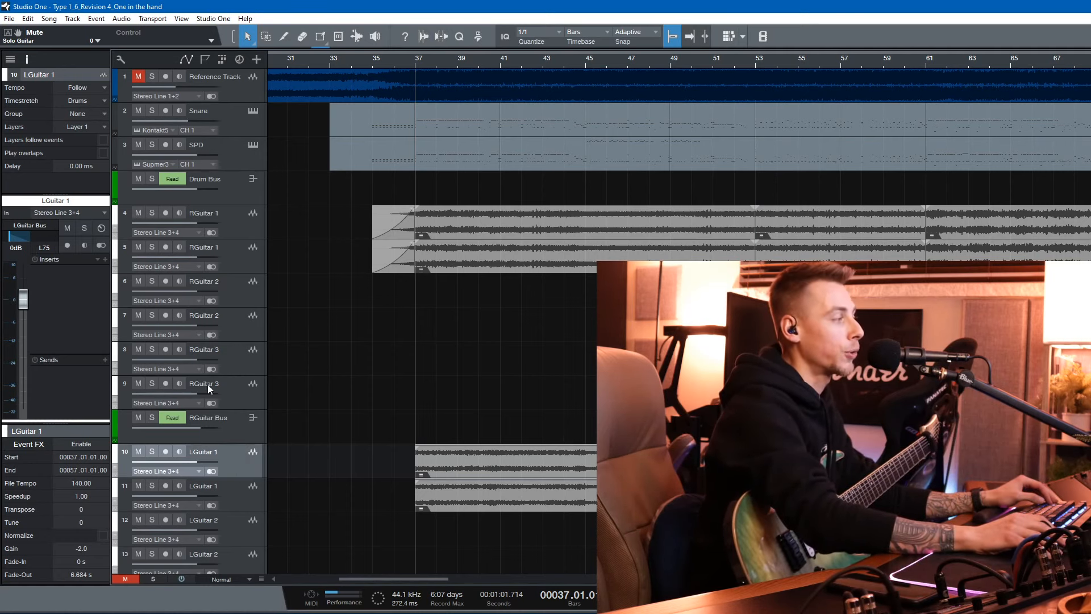
scroll(230, 466, down, 2)
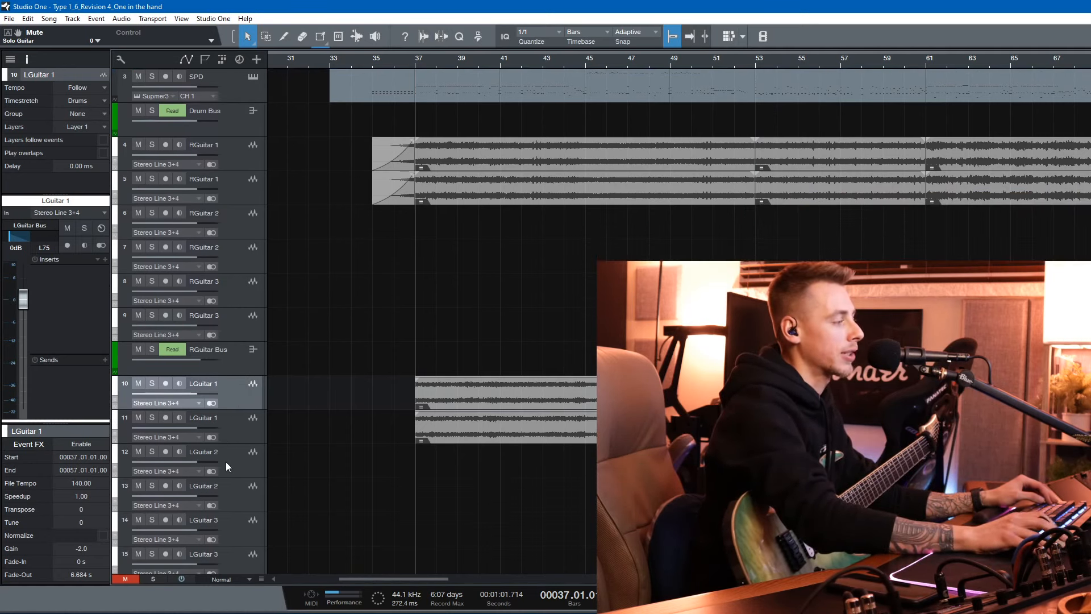
scroll(227, 454, down, 1)
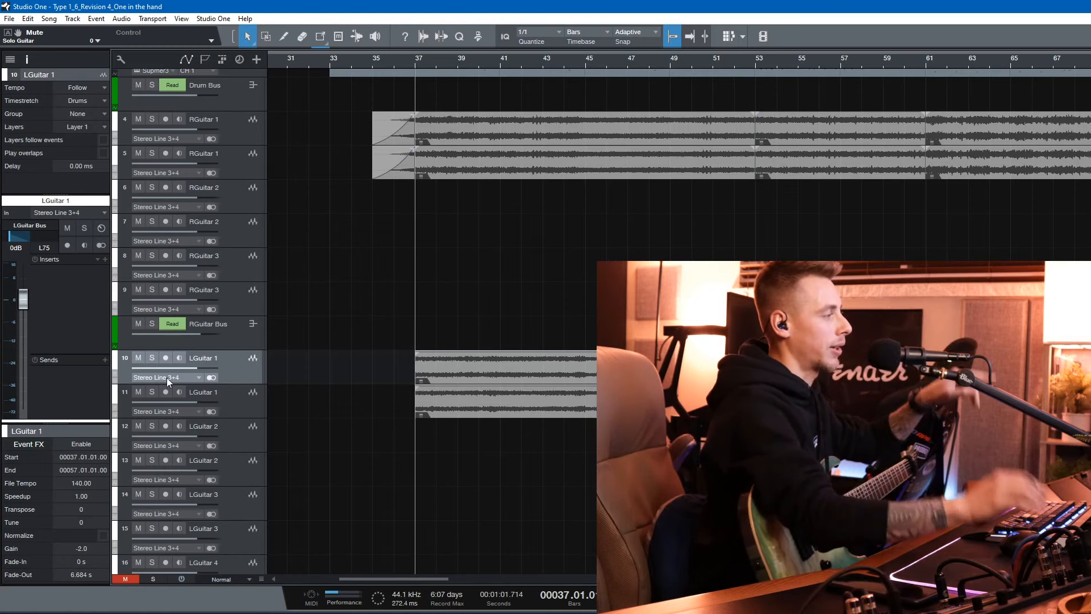
click(237, 396)
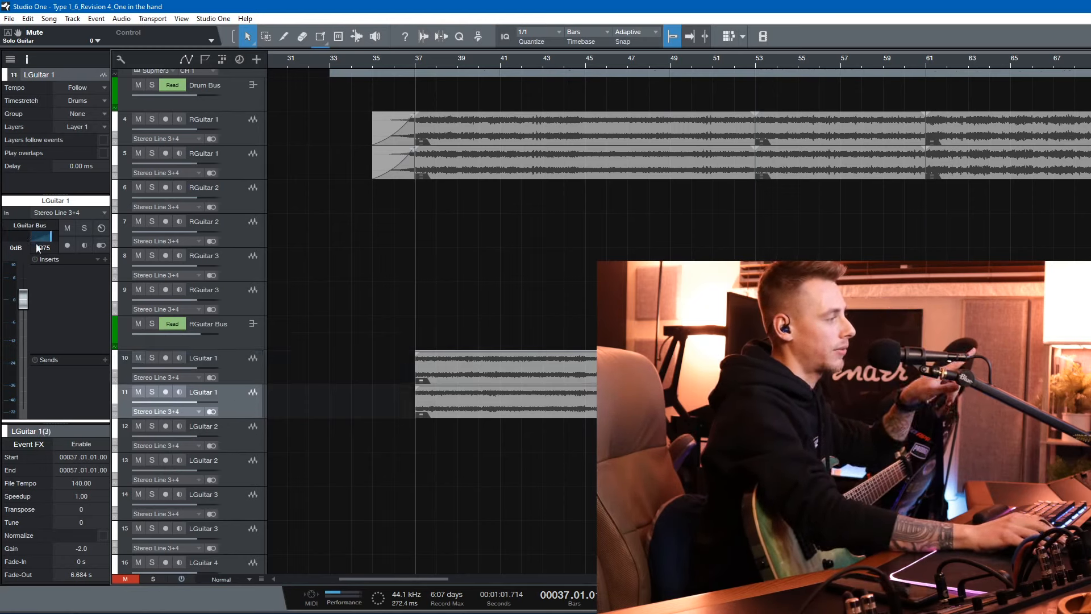
click(231, 319)
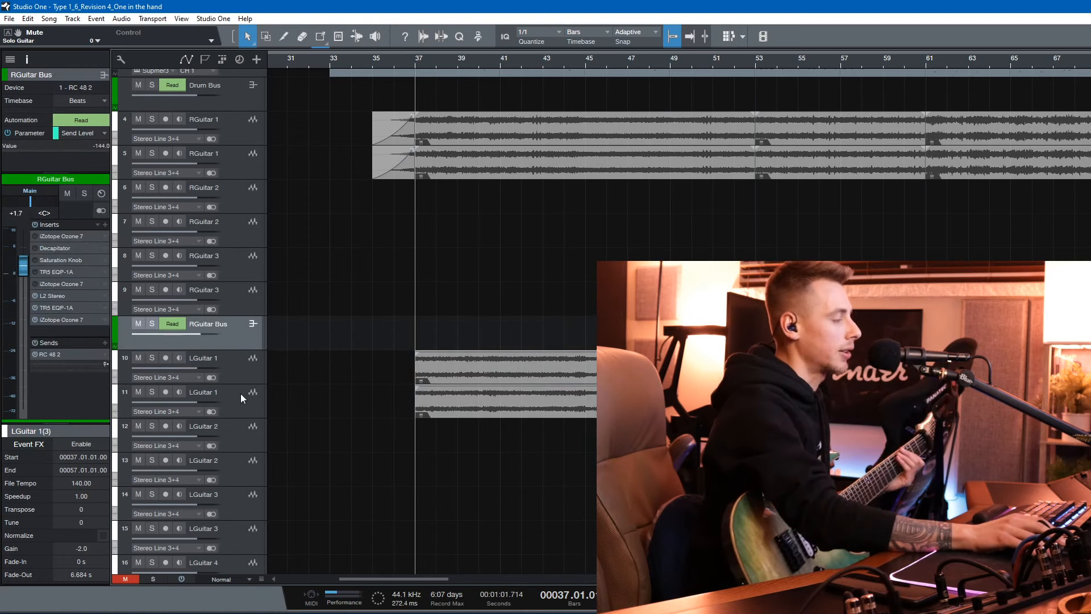
click(231, 370)
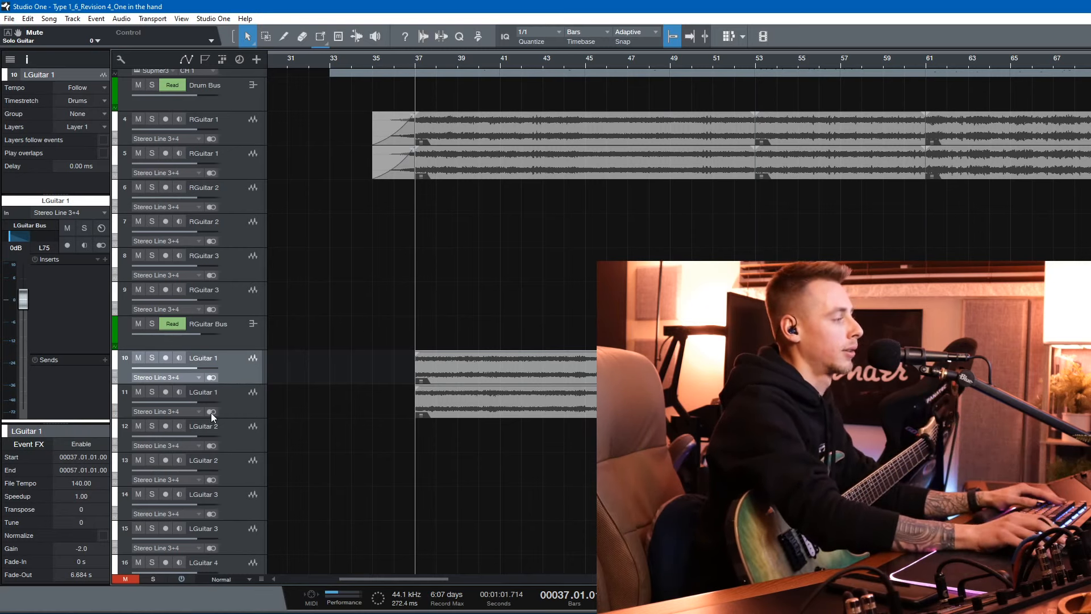
scroll(213, 411, down, 3)
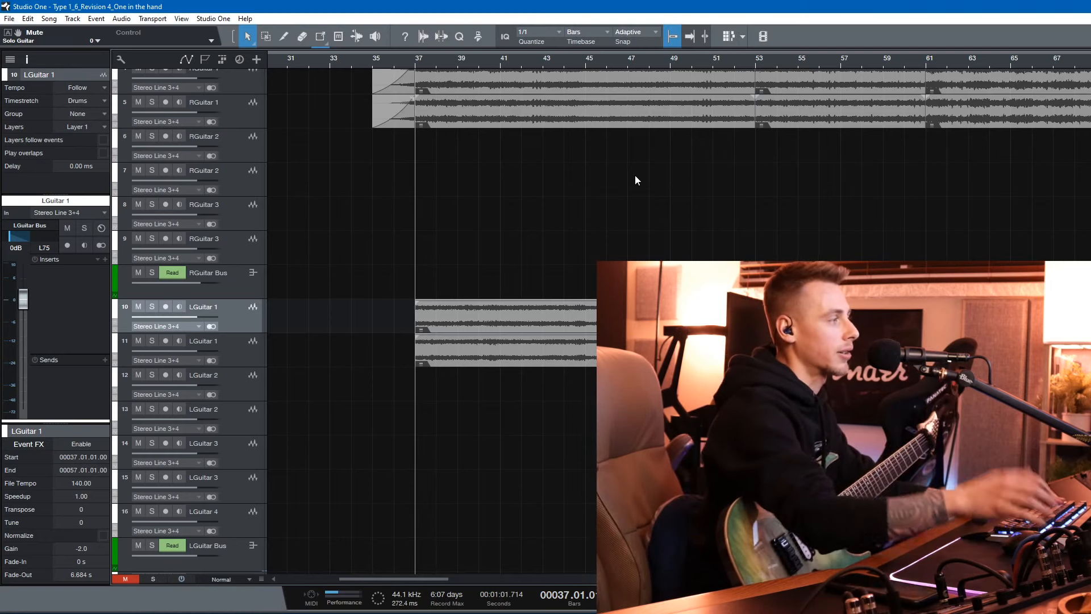
Play the song from bar 36 past bar 55 to check the edited left guitar takes, and stop playback
click(390, 63)
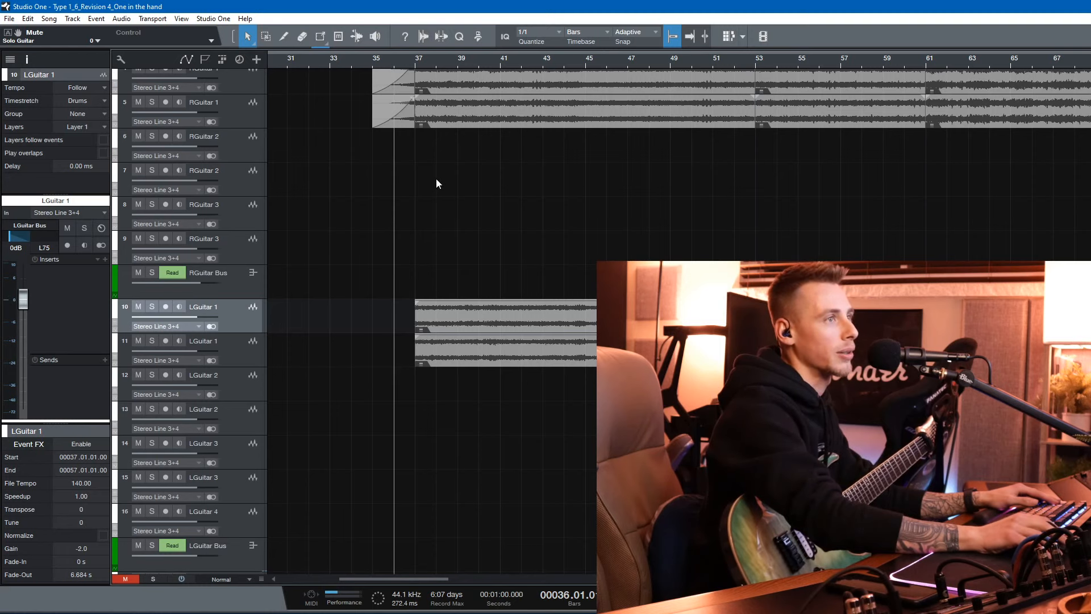
key(space)
scroll(653, 212, down, 2)
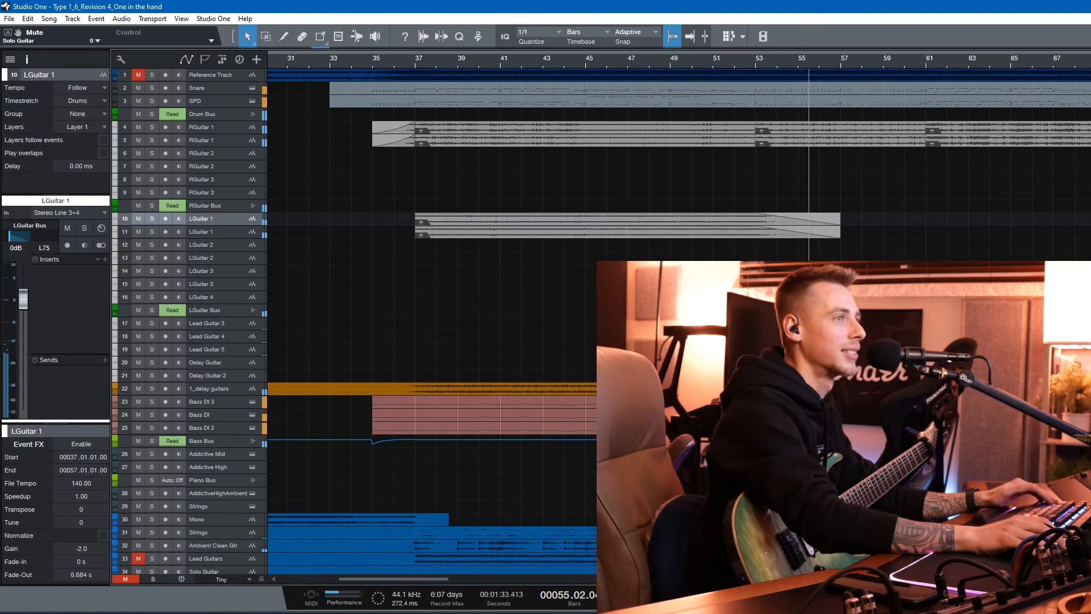
key(space)
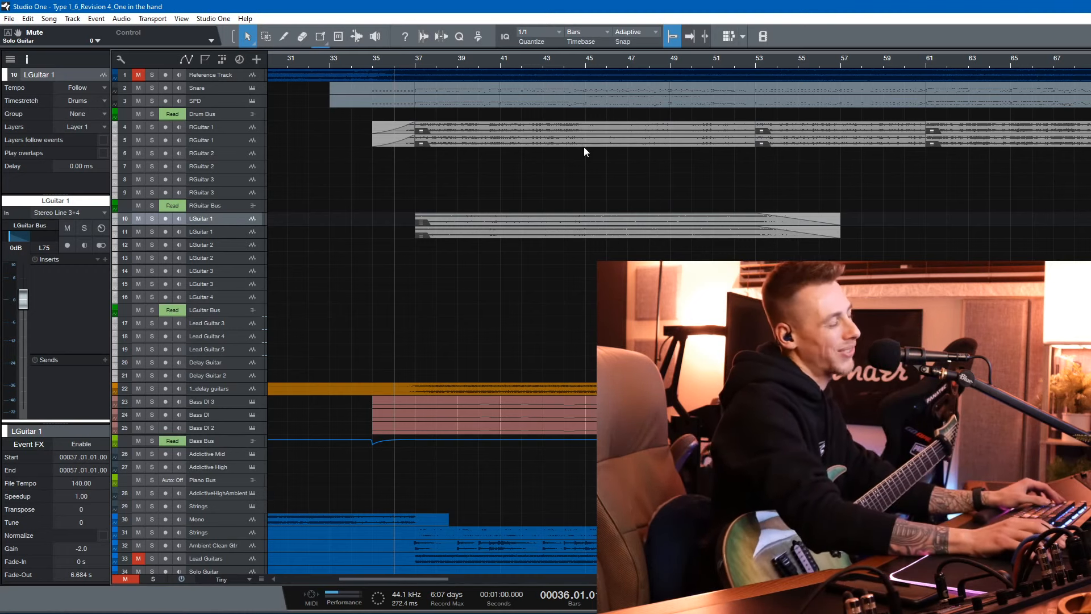
Audition the Lead Guitars track soloed from bar 36, beat 4, and mute the Lead Guitars and Solo Guitar tracks
click(405, 65)
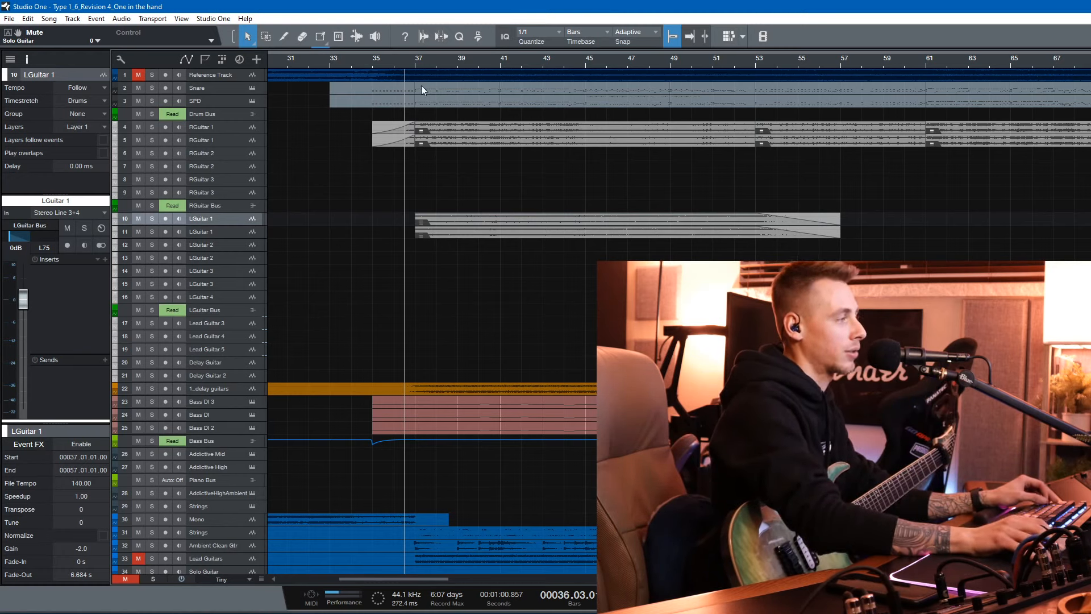
click(410, 63)
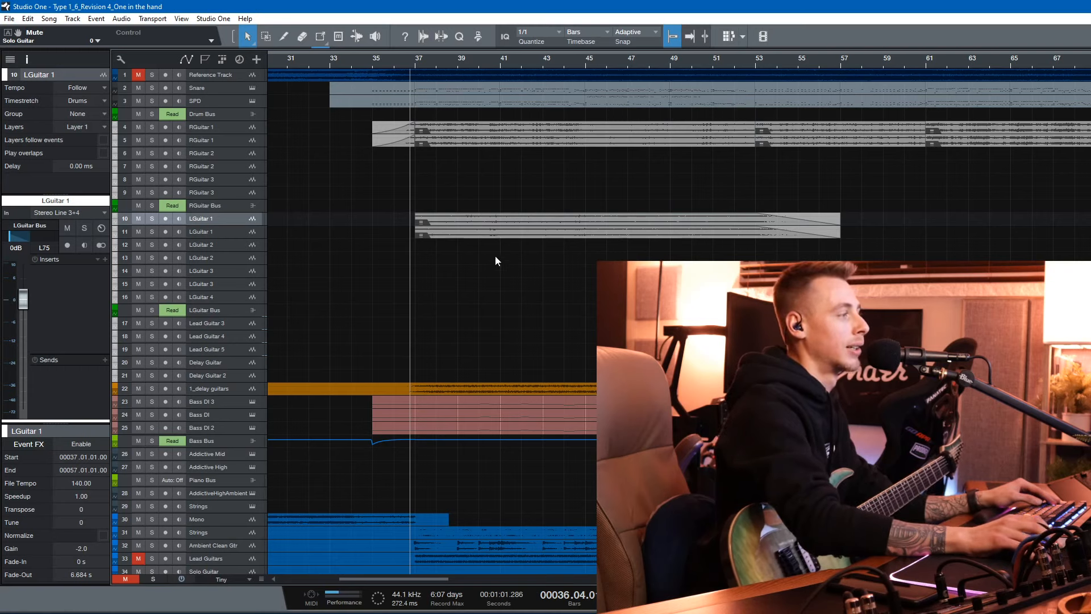
scroll(704, 219, down, 1)
scroll(704, 219, down, 1)
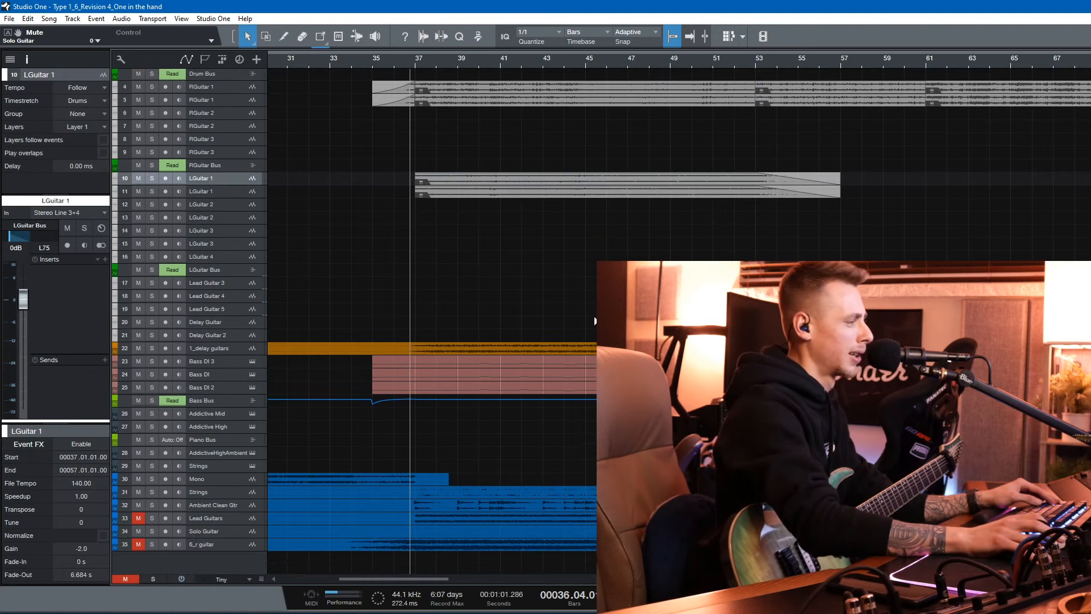
click(154, 518)
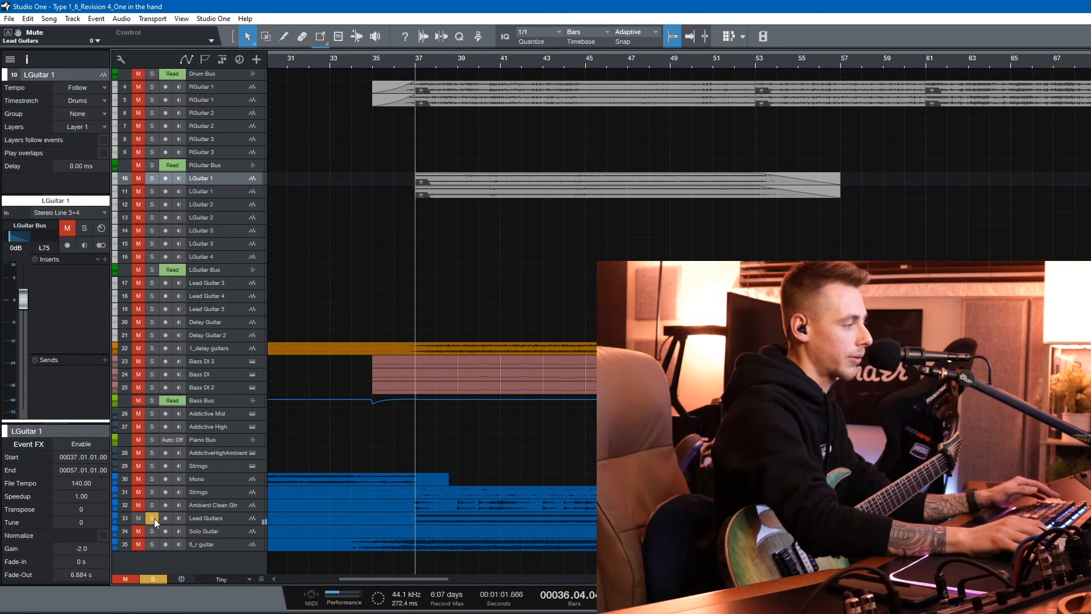
click(154, 518)
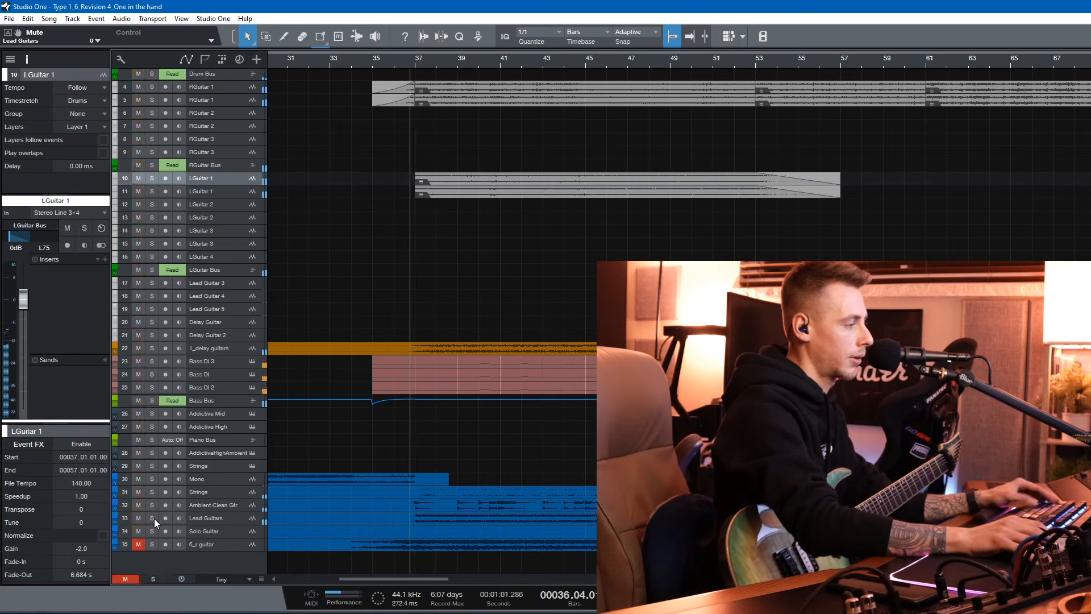
click(138, 518)
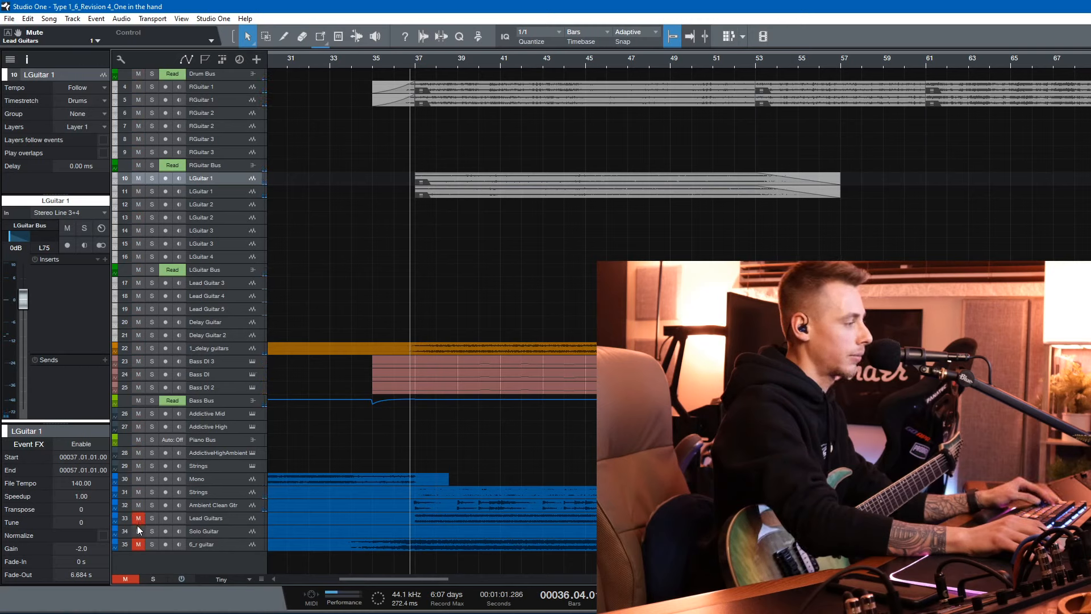
Audition the Ambient Clean Gtr, Mono and blue Strings tracks one at a time in solo, clearing each solo and stopping playback
click(152, 504)
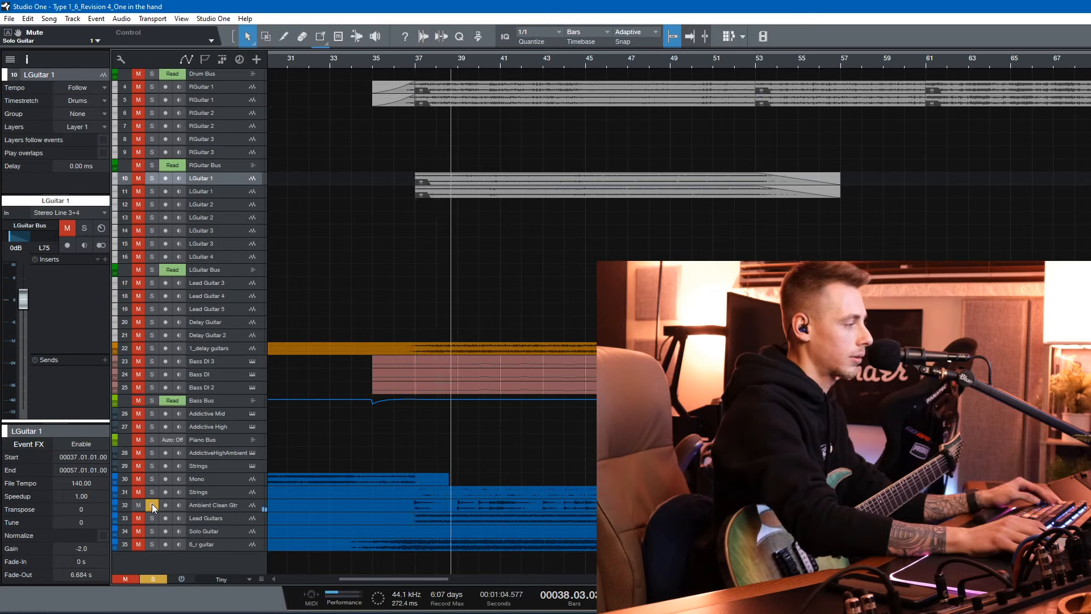
click(152, 505)
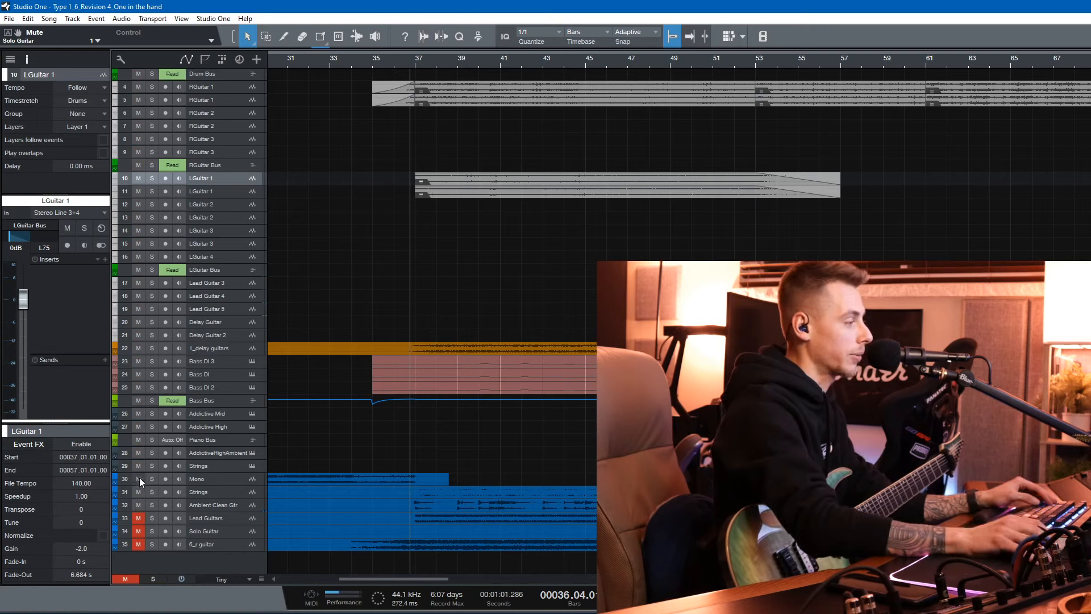
click(149, 479)
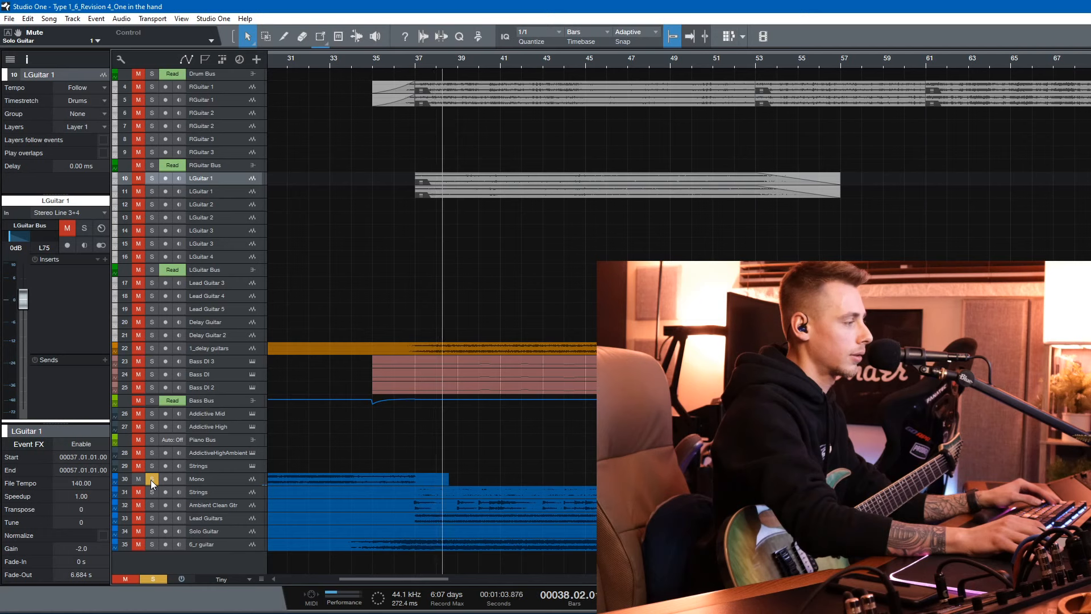
click(151, 479)
click(153, 491)
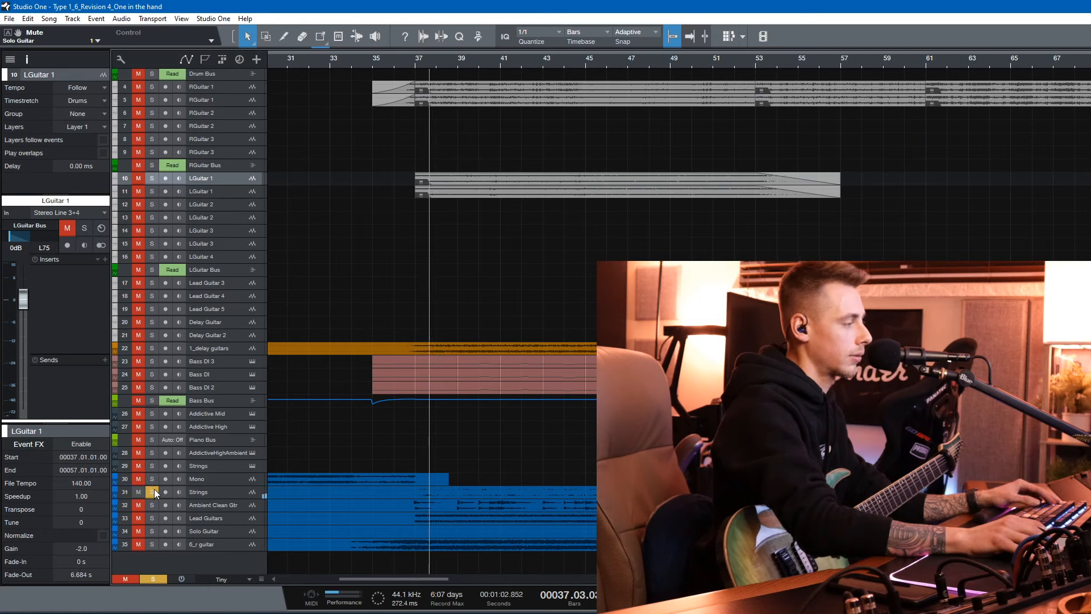
key(space)
click(155, 489)
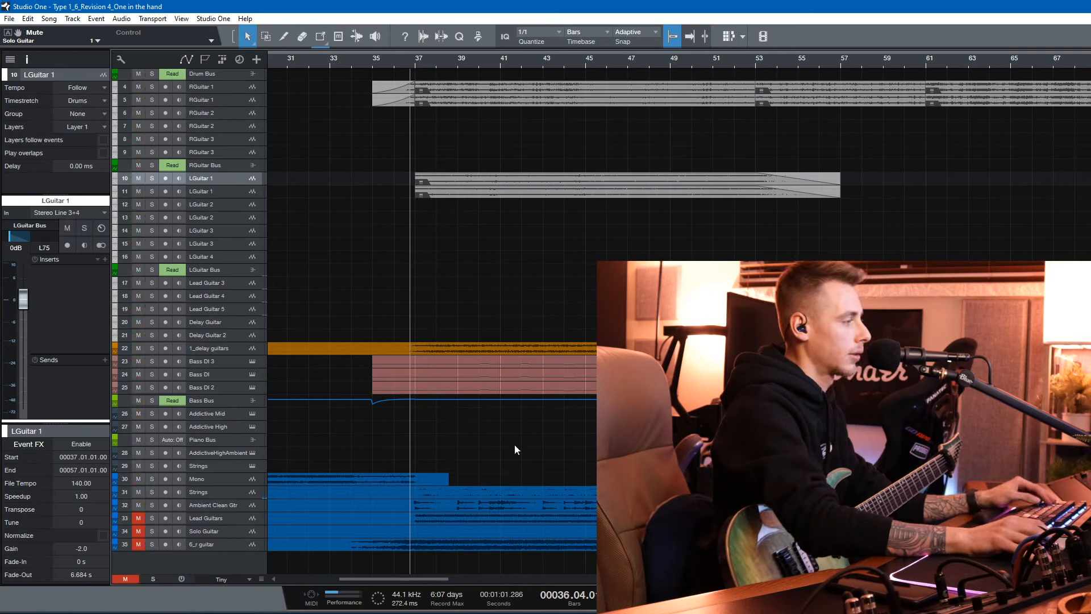
Audition the 1_delay guitars track soloed from bar 36, beat 4, clear its solo, and save the song
click(152, 348)
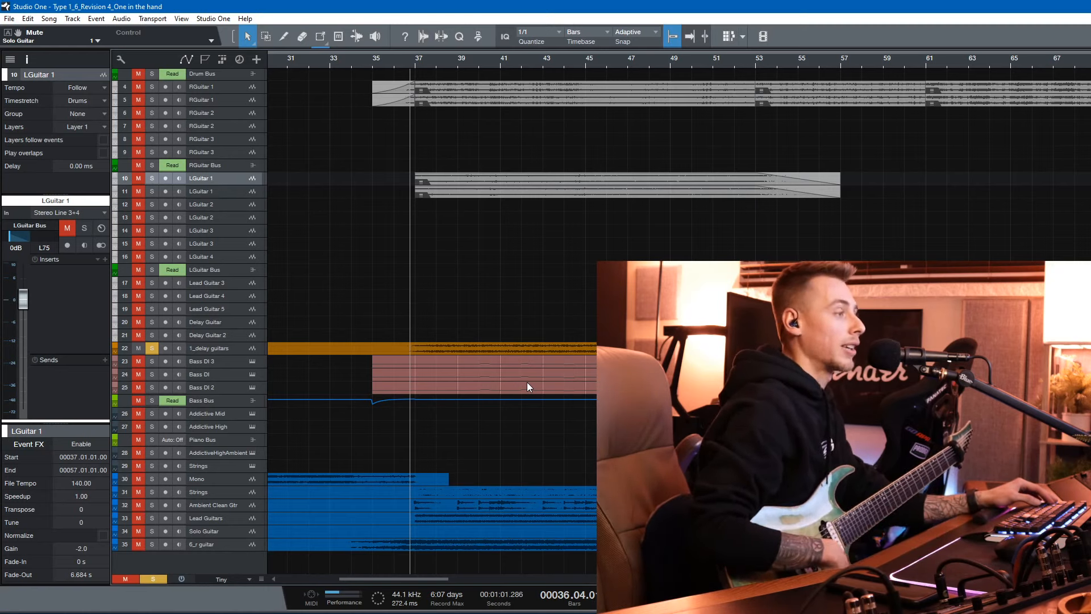
key(space)
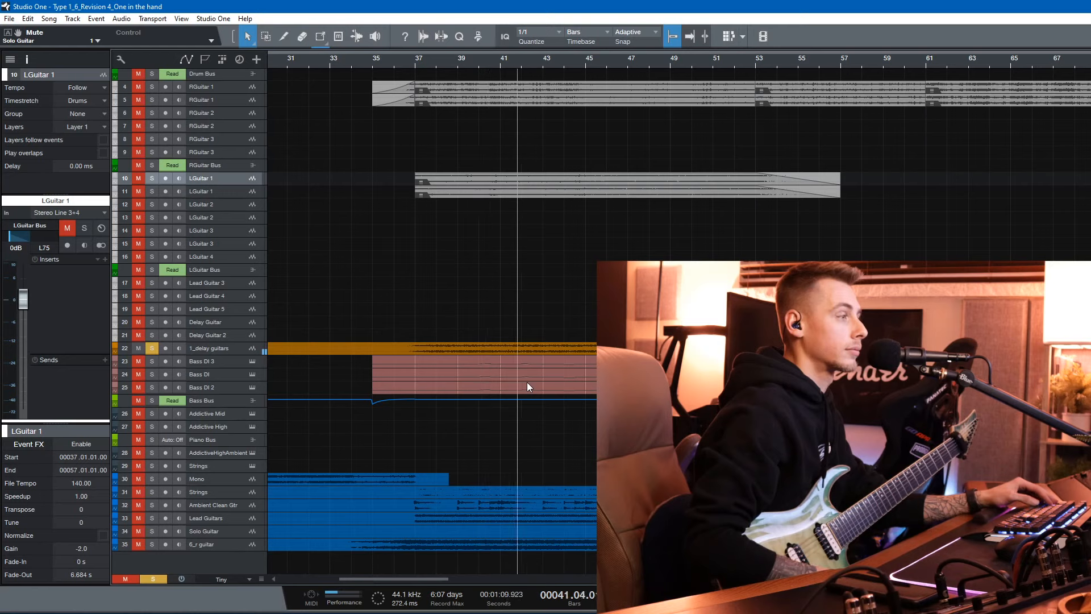
key(space)
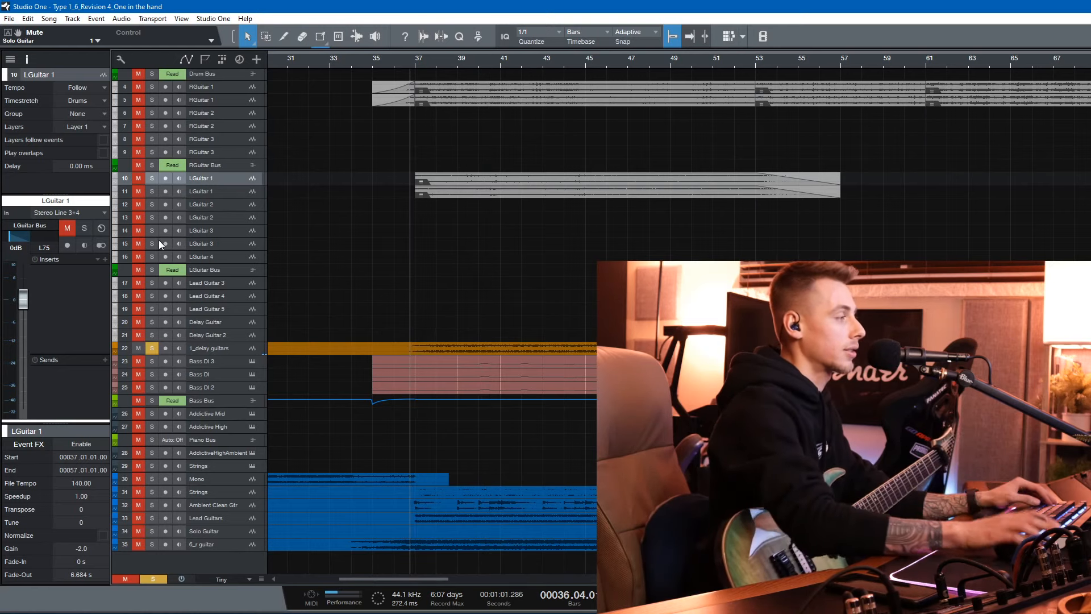
click(151, 348)
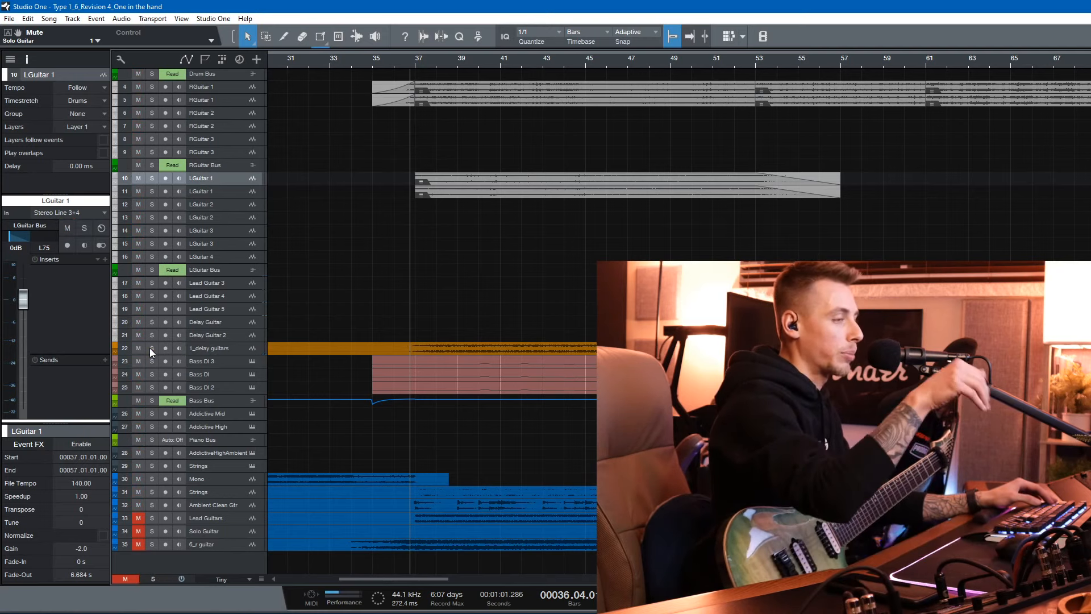
key(ctrl+s)
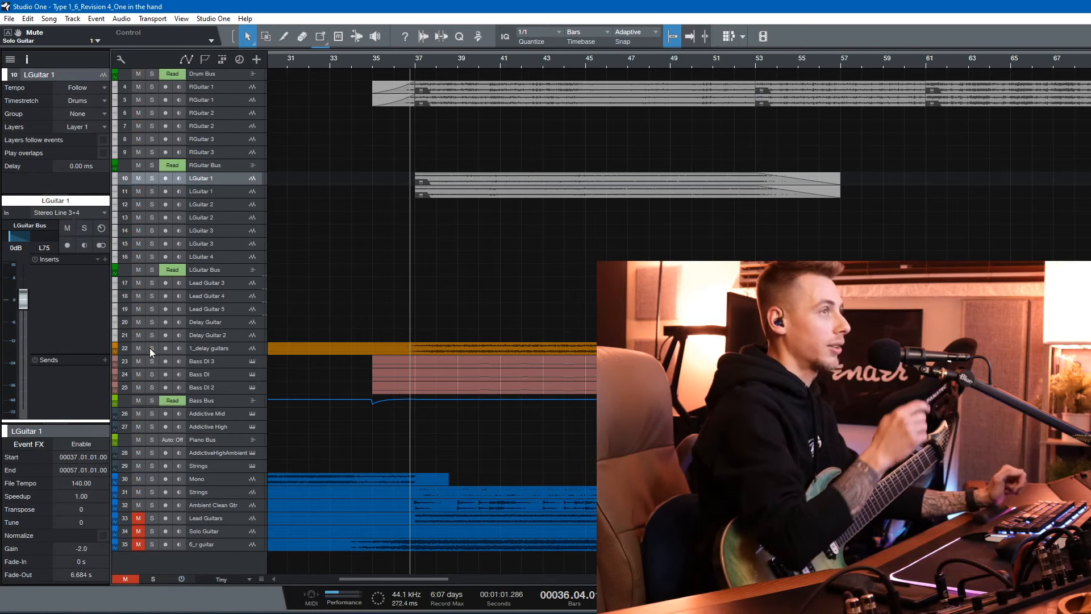
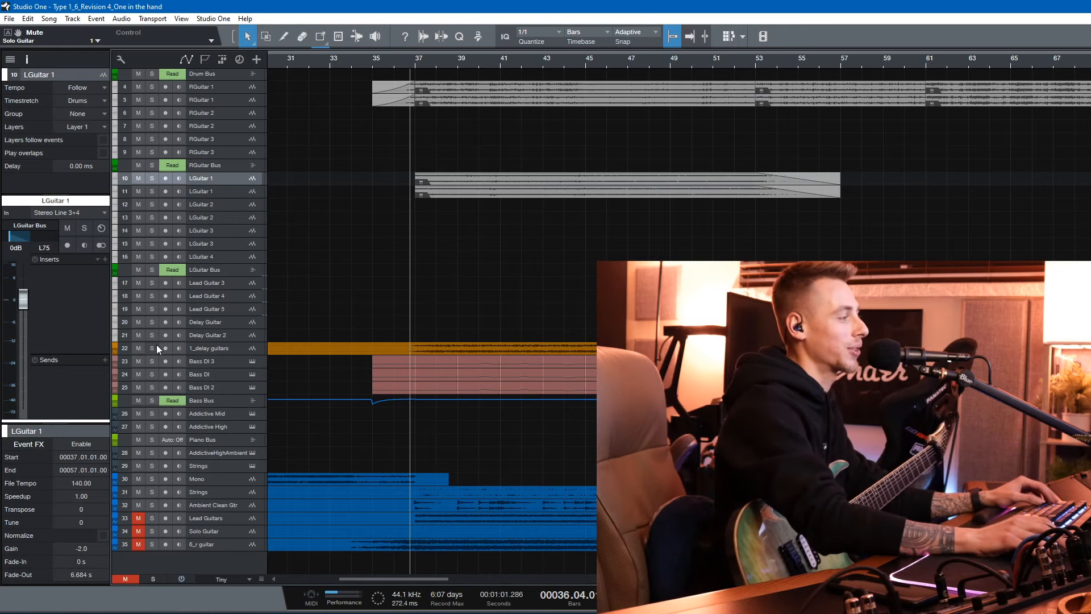
Examine the Ozone Imager on the 1_delay guitars track and the Ozone 7 imager settings on the Delay Guitar track
click(234, 346)
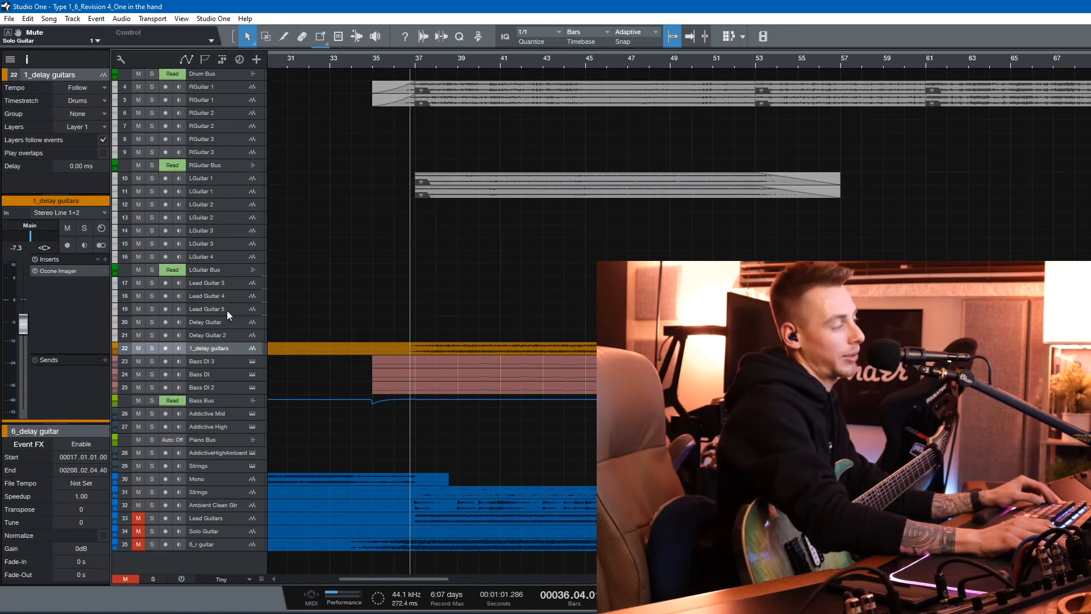
click(64, 270)
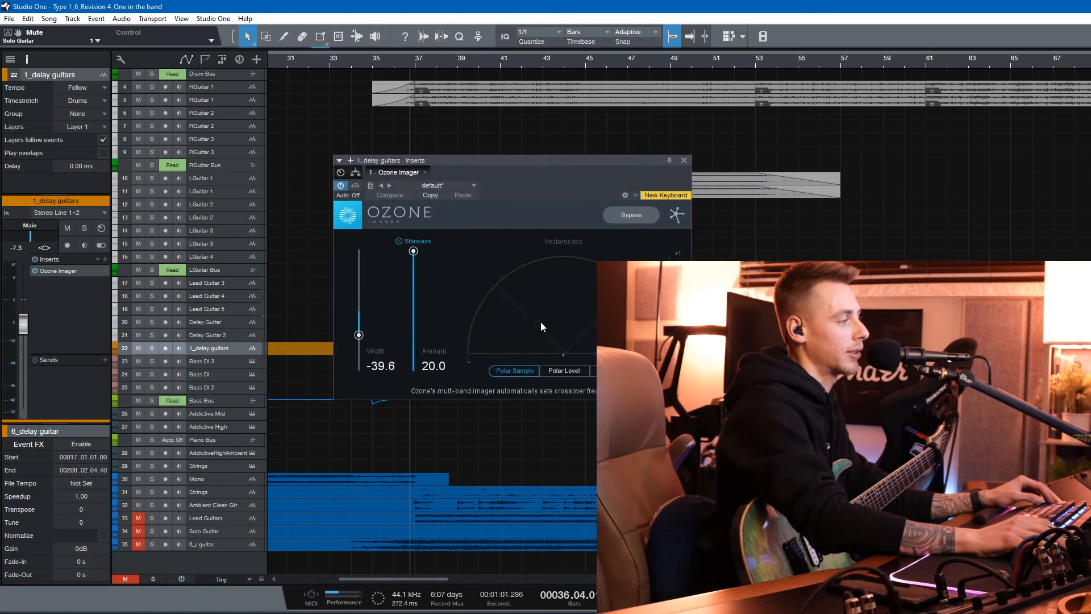
click(683, 160)
click(230, 324)
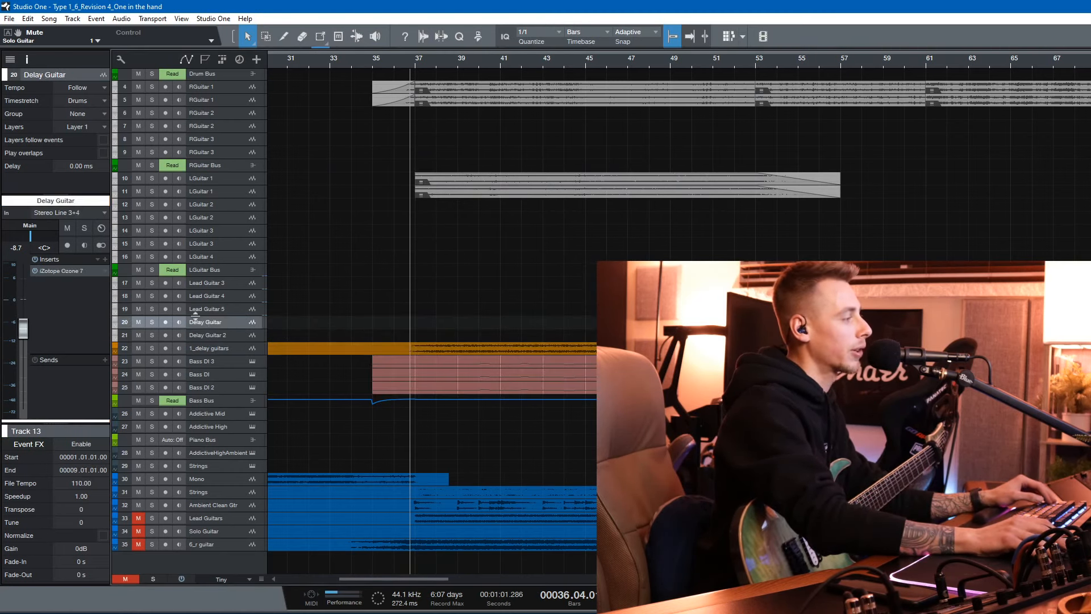
click(64, 271)
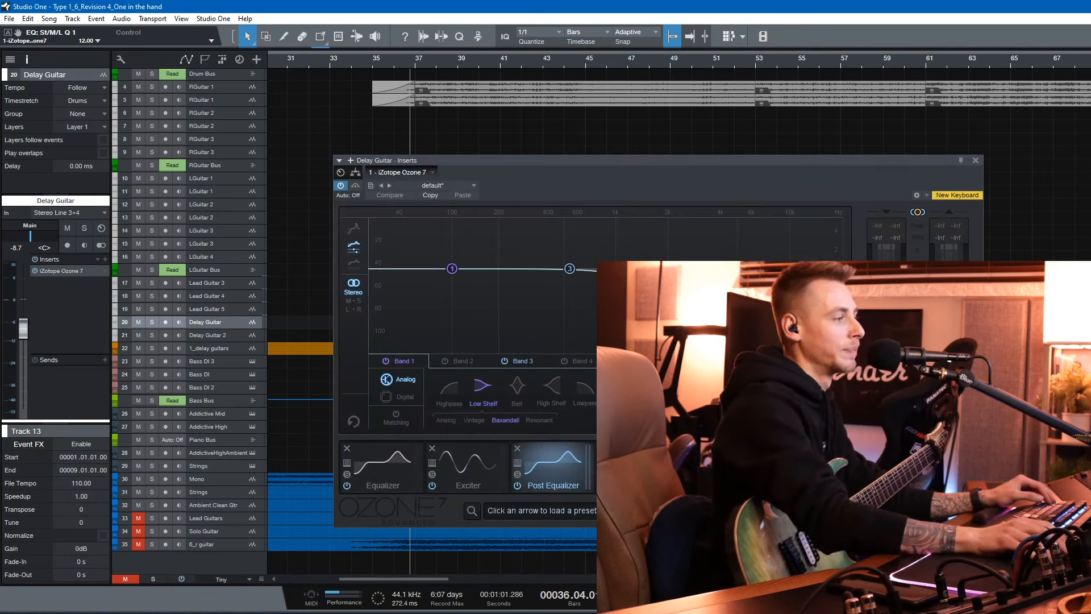
click(639, 469)
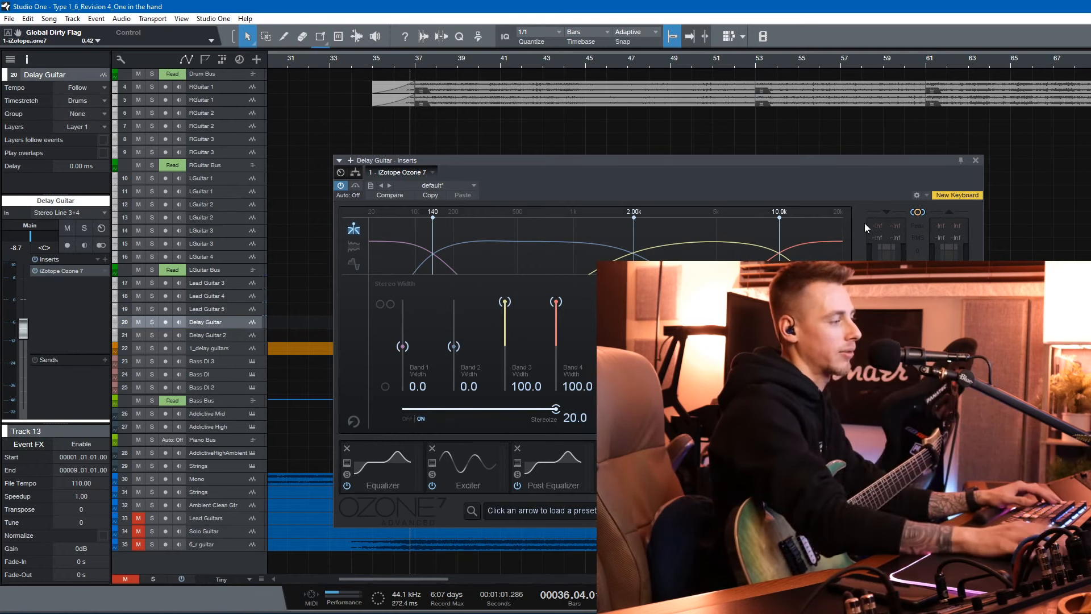
click(976, 160)
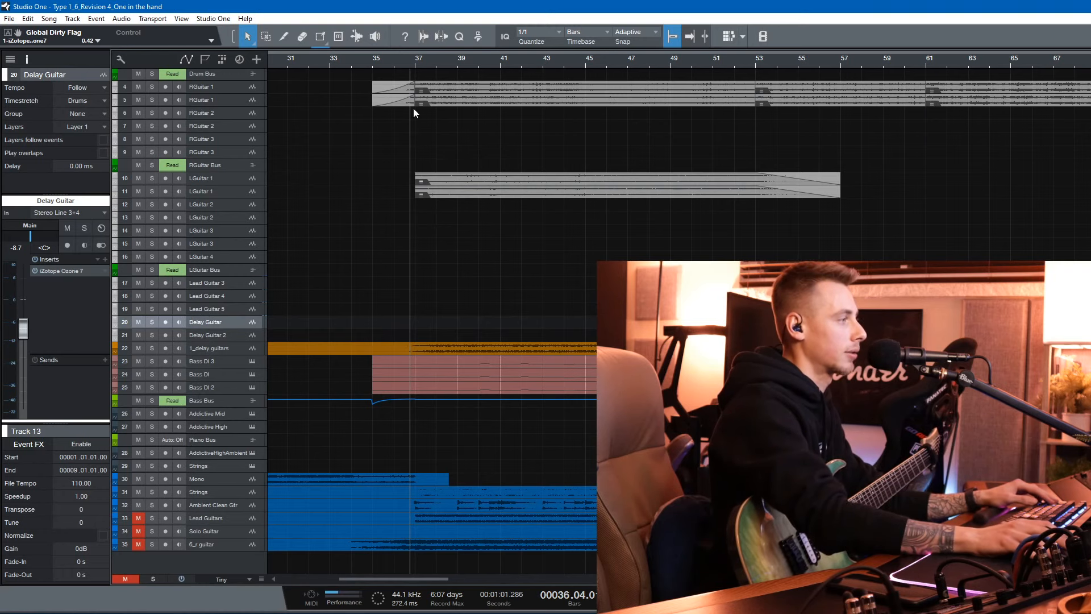
Play the full arrangement from bar 36, beat 4 while looking over the tracks, and stop playback
scroll(673, 237, up, 3)
key(space)
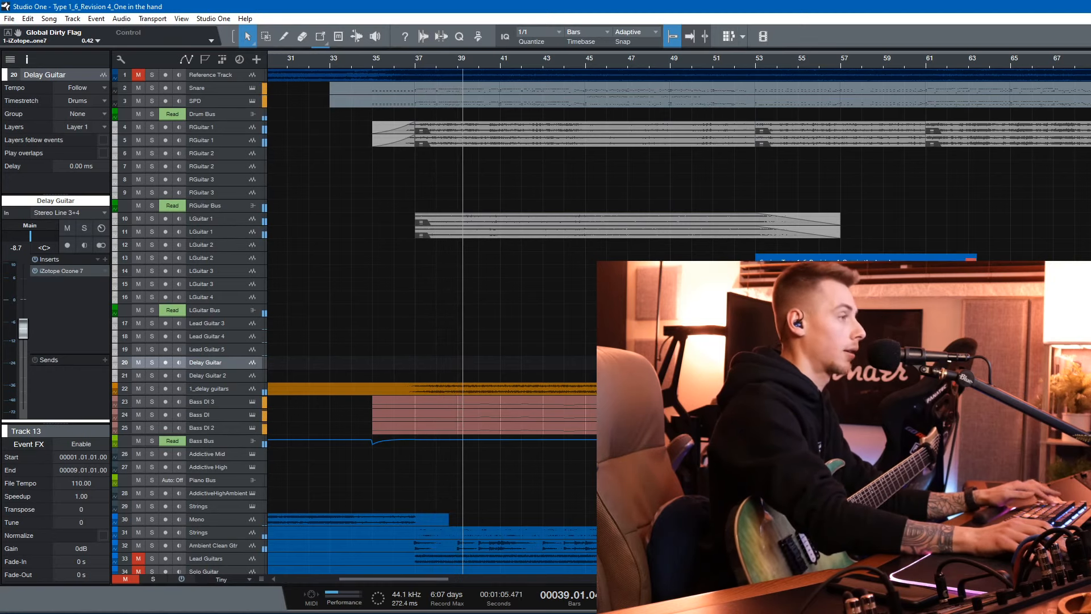
scroll(432, 319, down, 3)
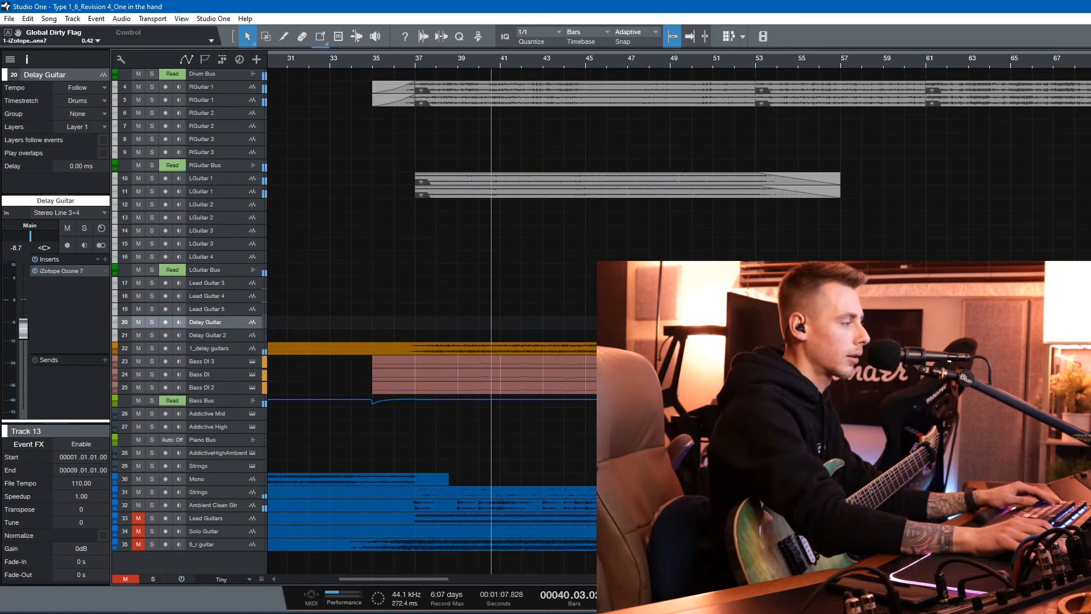
scroll(432, 319, up, 3)
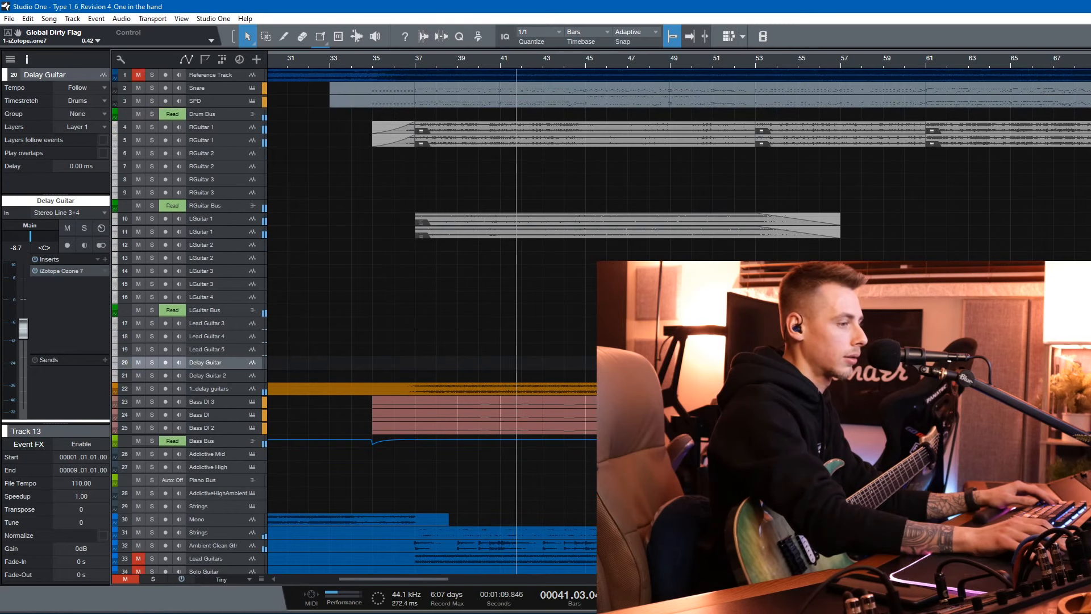
key(space)
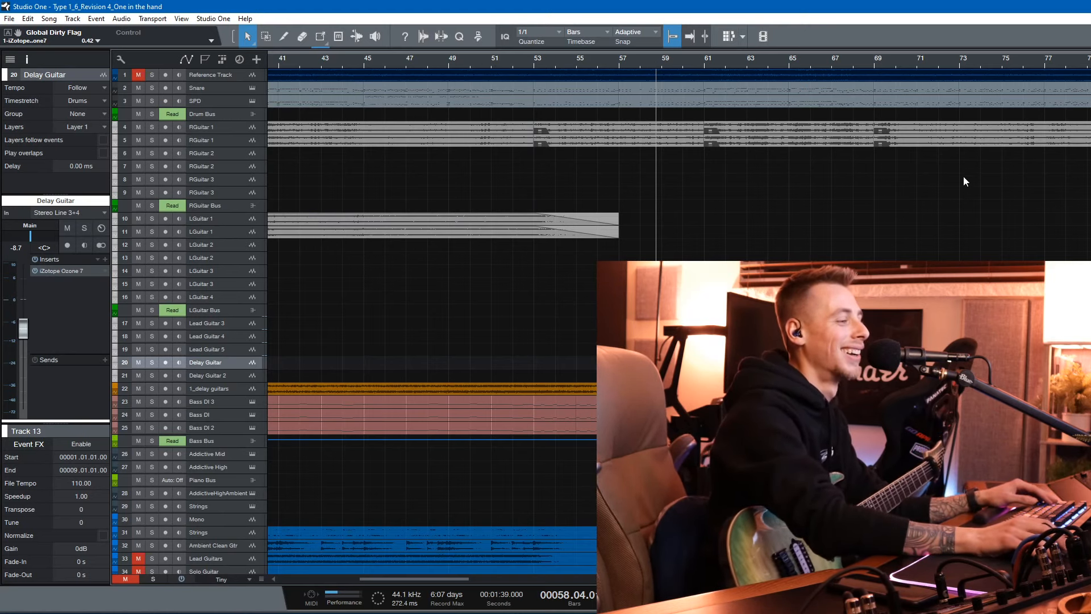
Play the section from bar 68 repeatedly to rehearse the next left guitar part, and stop playback
scroll(963, 181, right, 4)
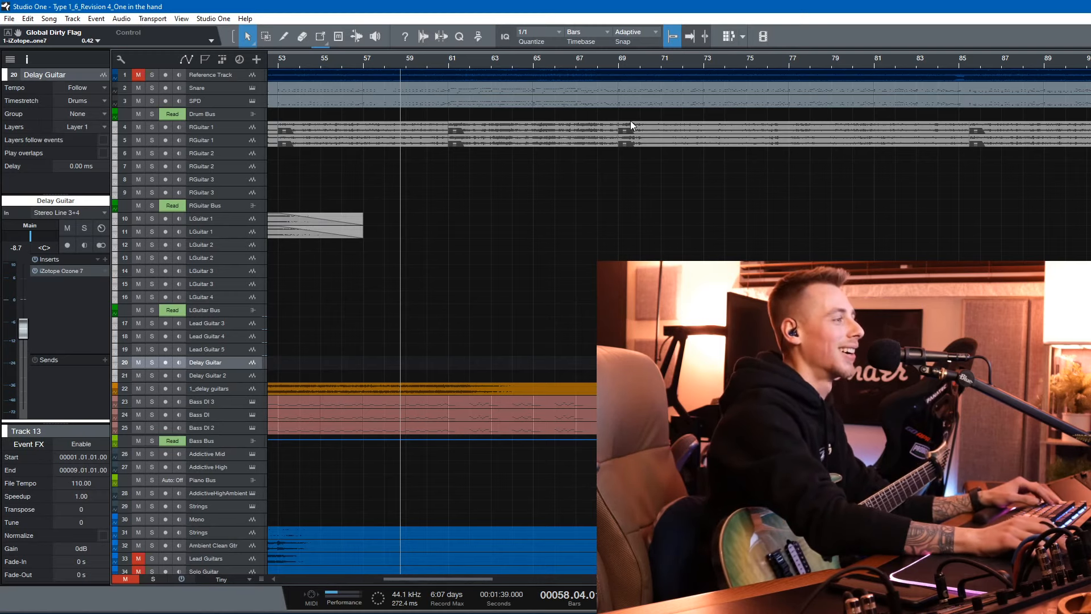
click(597, 65)
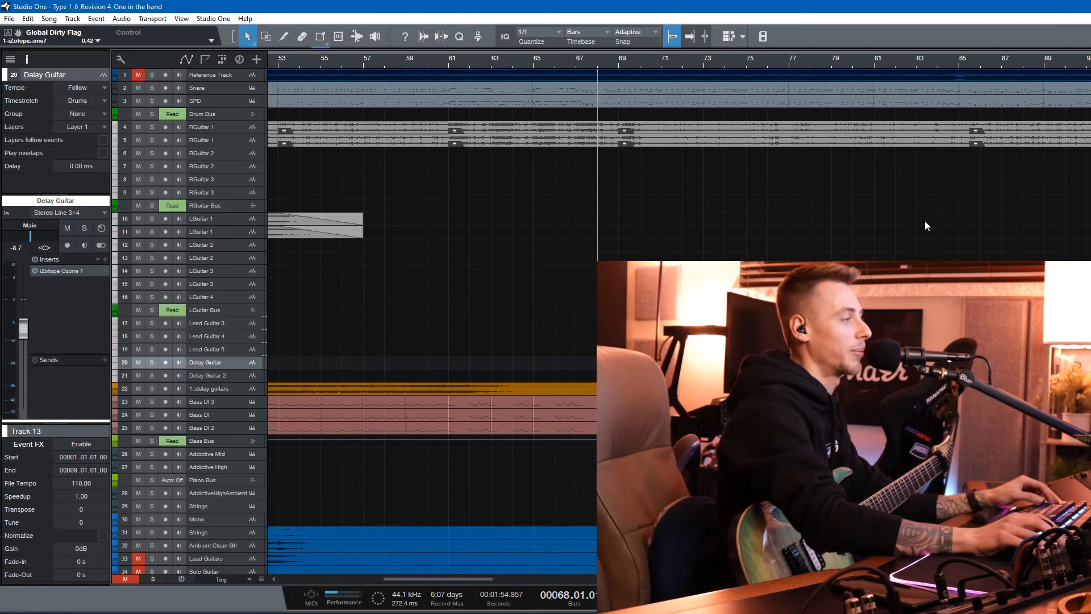
key(space)
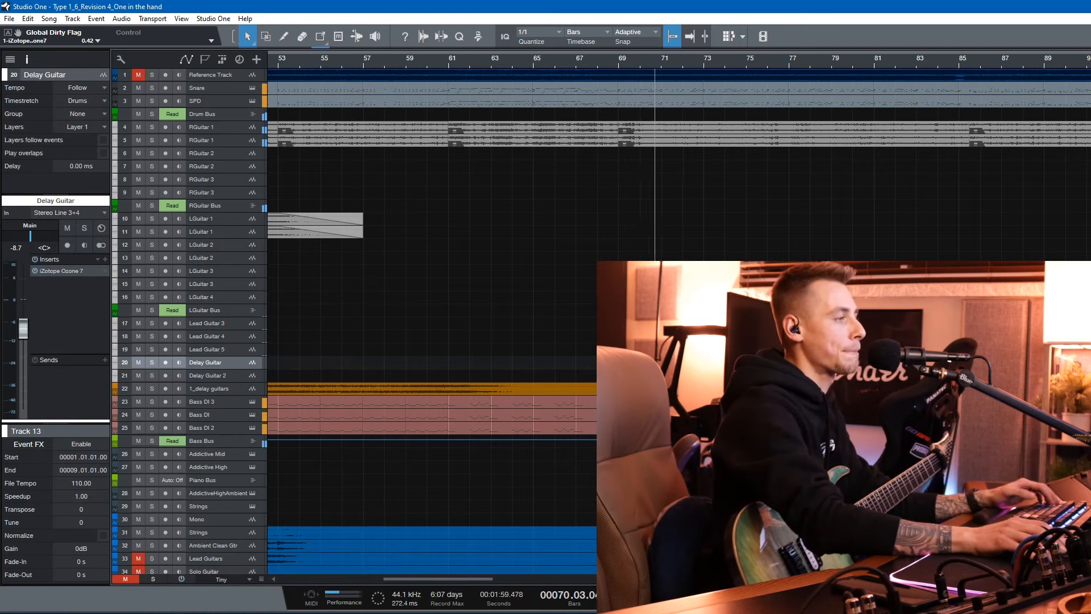
key(space)
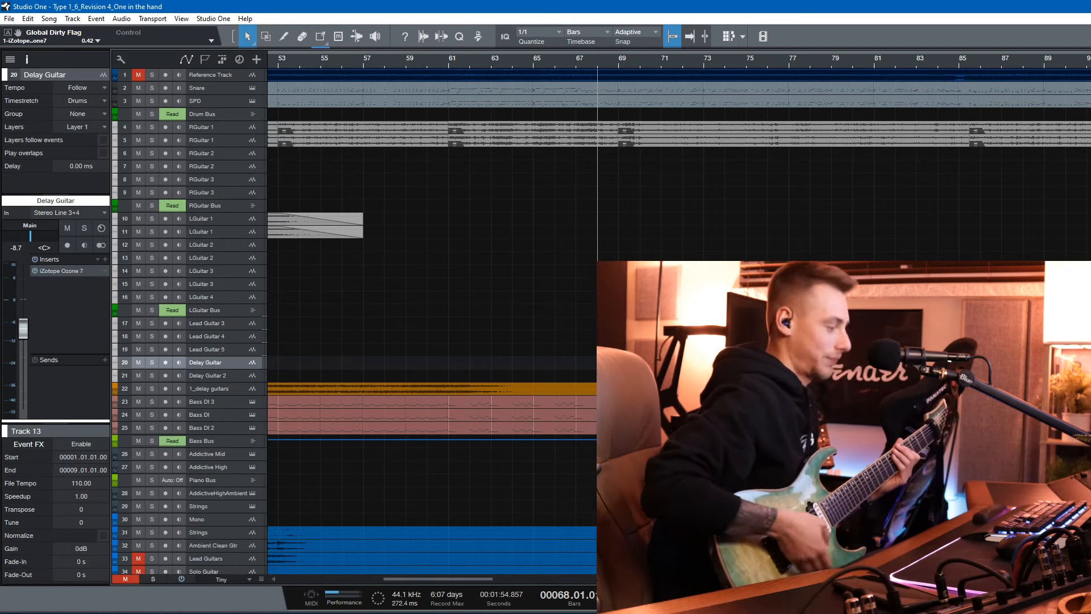
key(space)
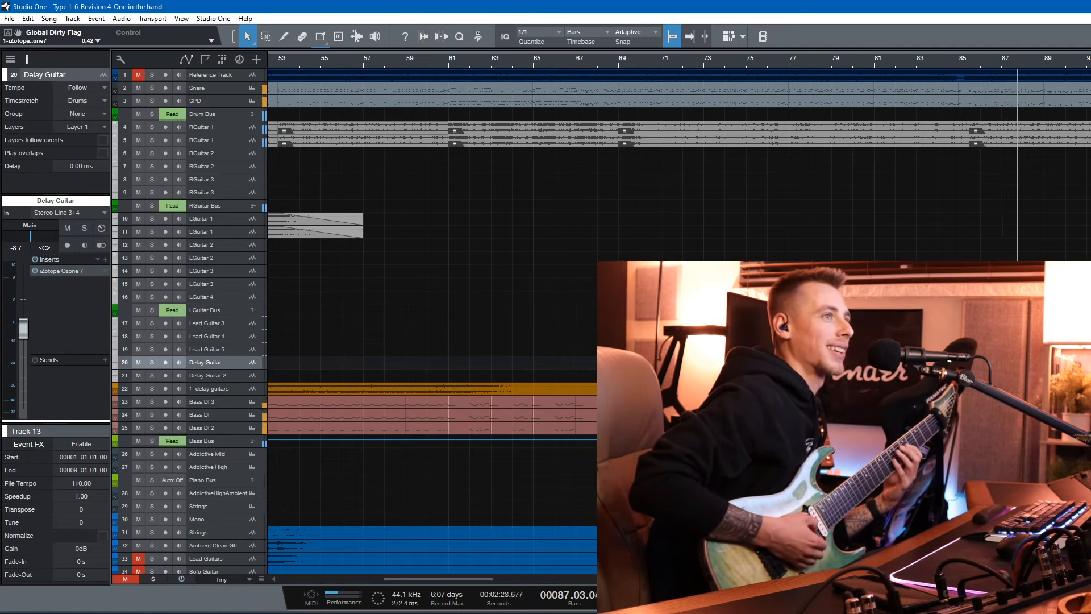
key(space)
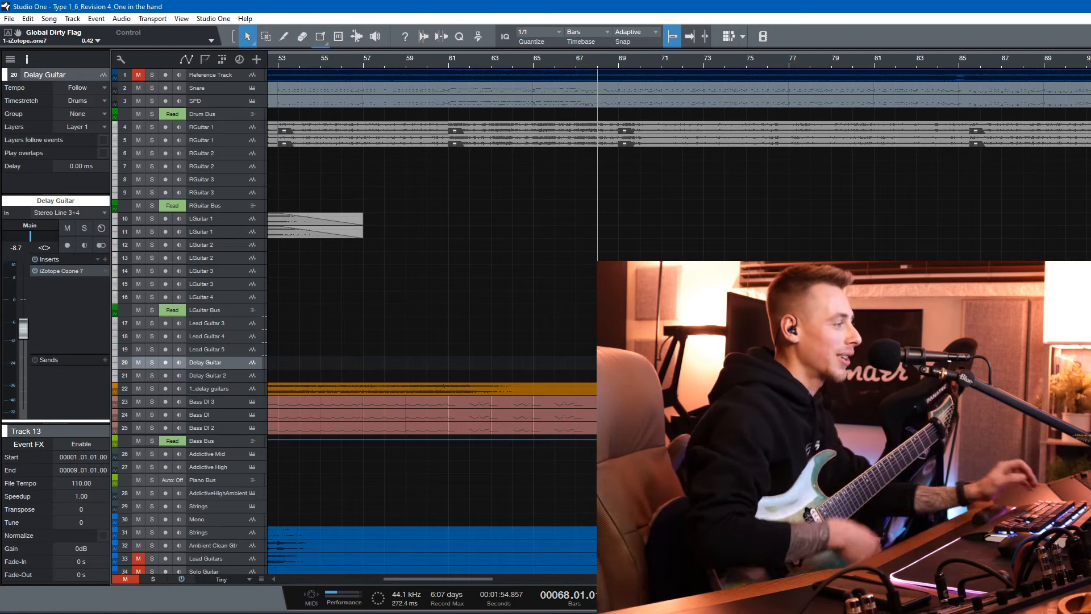
key(space)
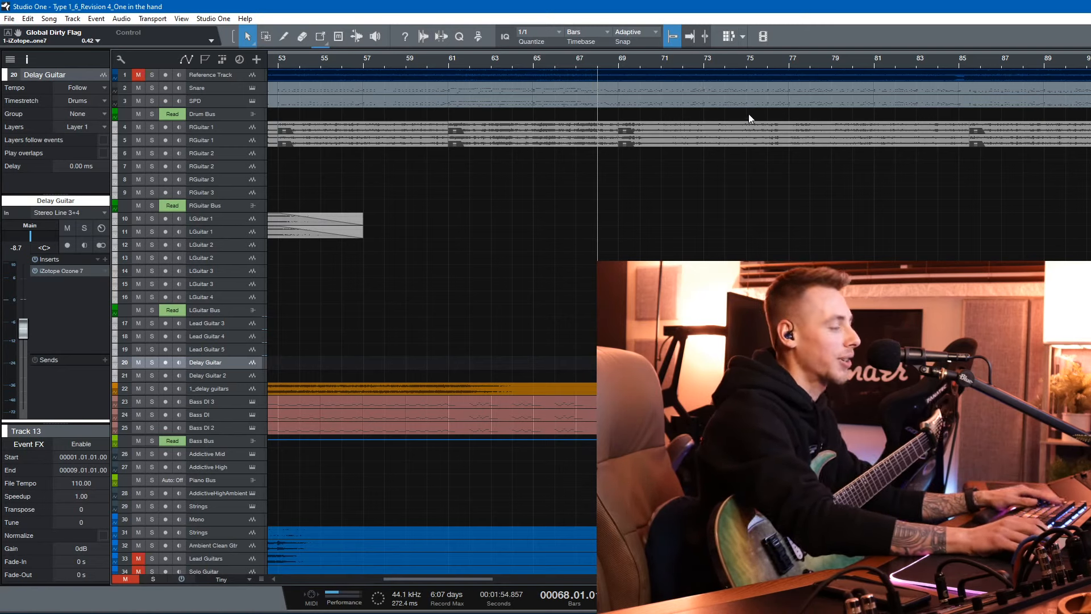
Arm the first LGuitar 1 track and record a guitar take from bar 69 to about bar 87
click(618, 64)
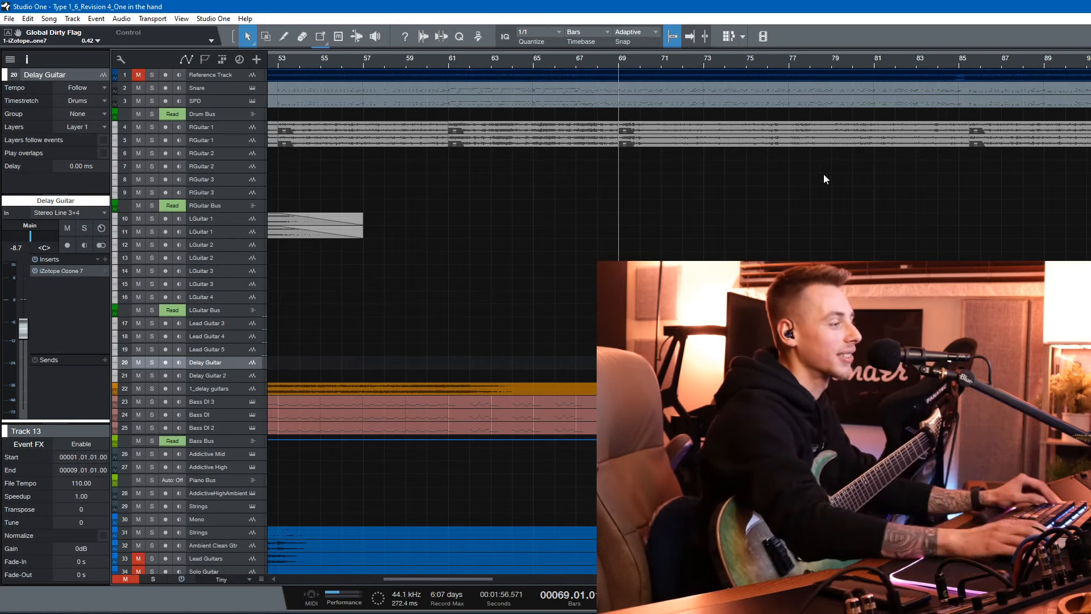
click(165, 219)
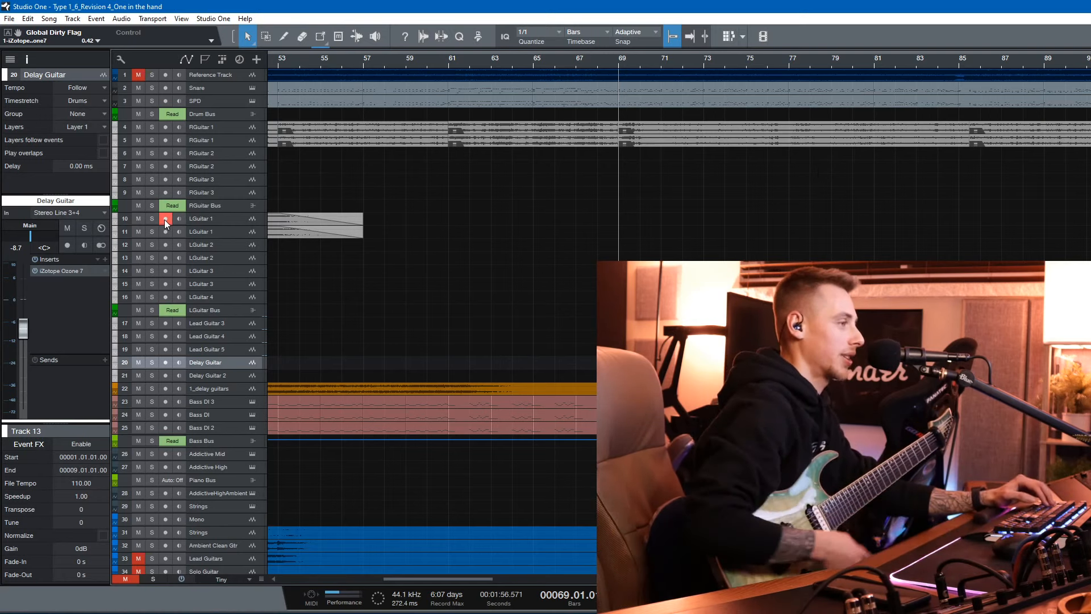
key(KP_Multiply)
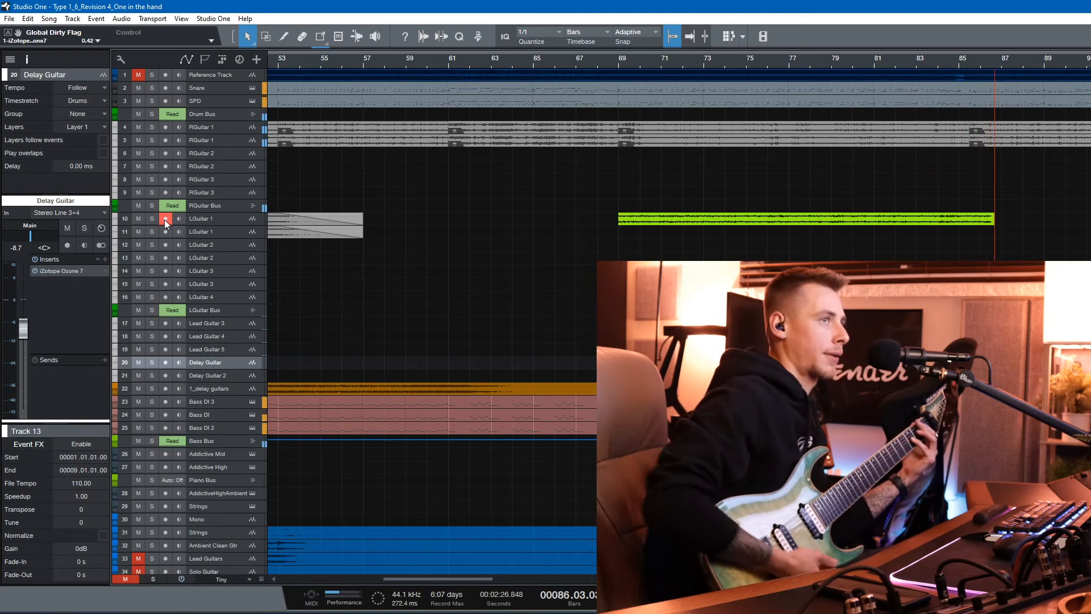
key(space)
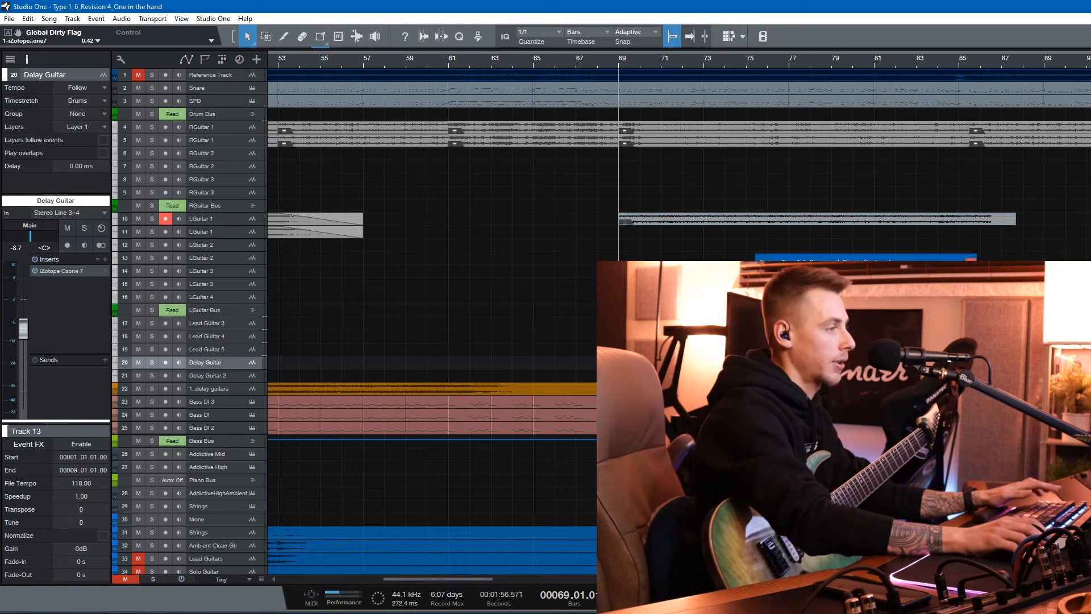
Examine the SPD track's Superior Drummer 3 mixer, close it, and view the Snare track's channel inserts
click(237, 103)
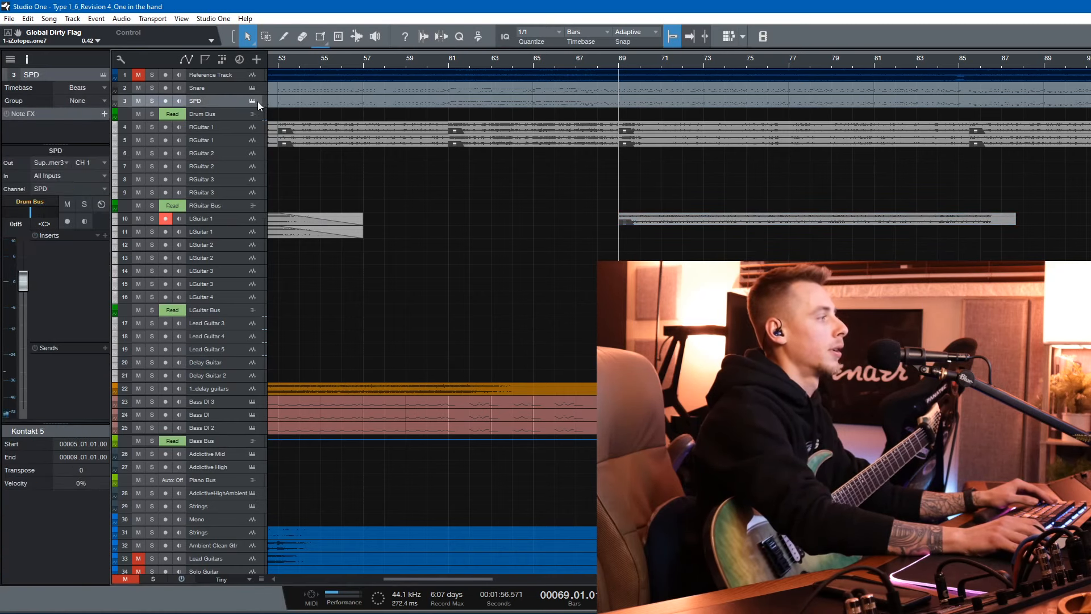
click(252, 103)
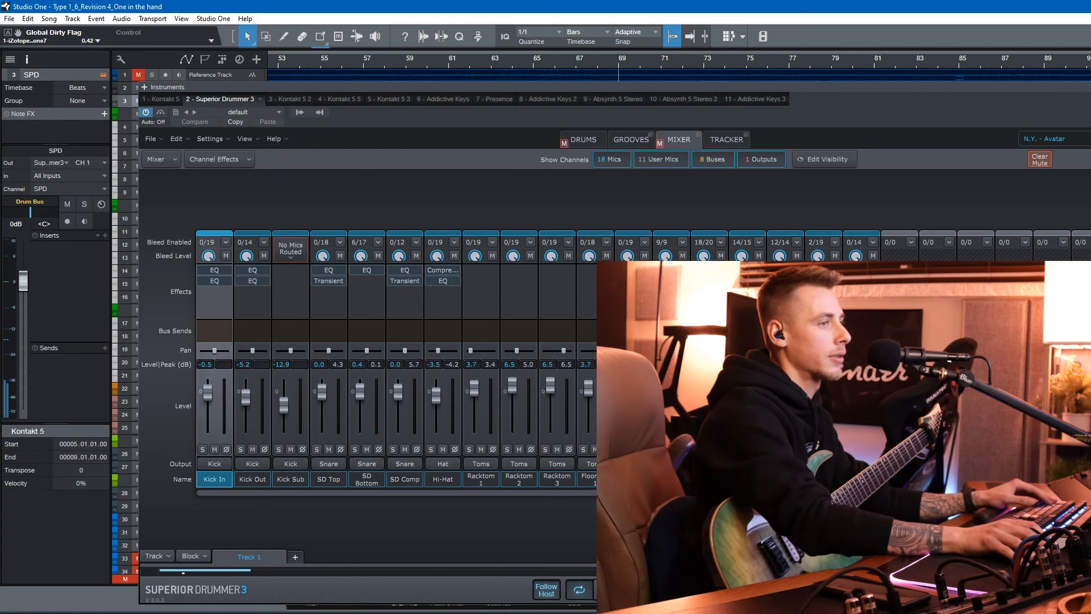
click(1088, 87)
click(231, 87)
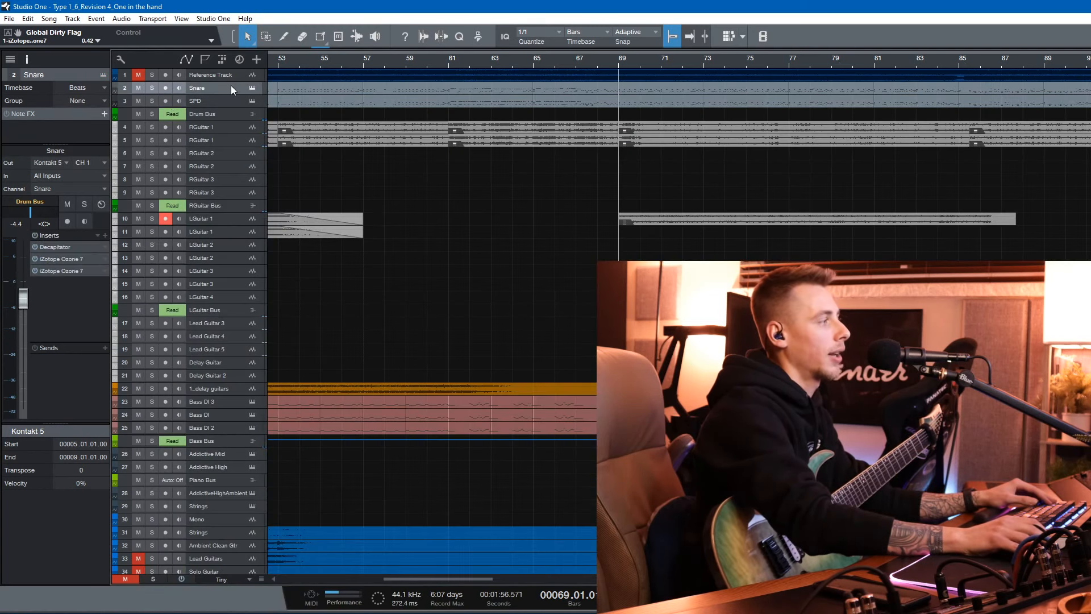
Solo the SPD track, play its drums from bar 69, stop playback, and clear the solo
click(192, 101)
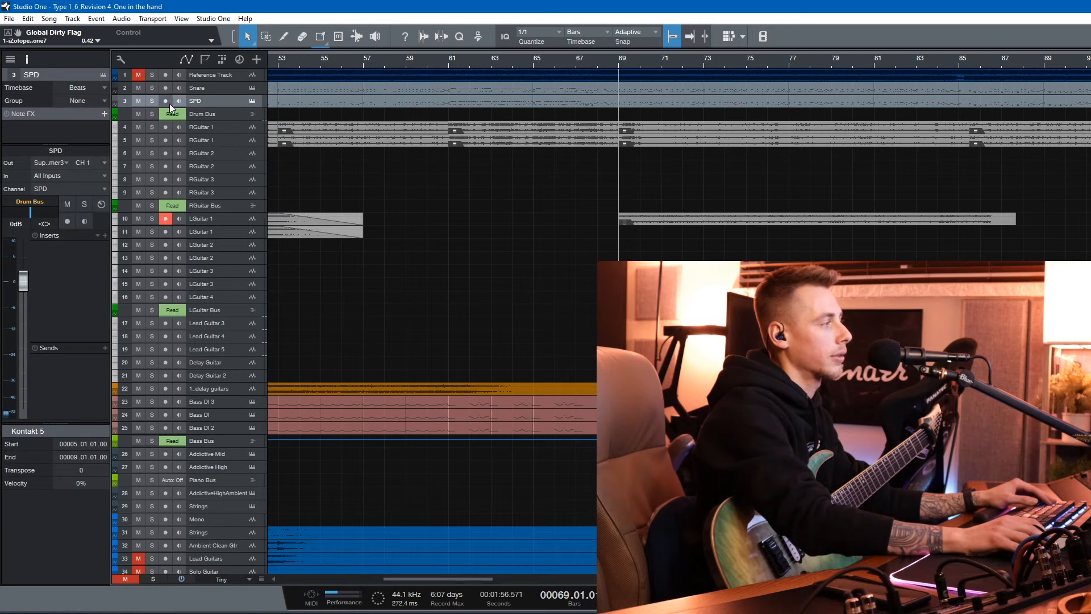
click(155, 101)
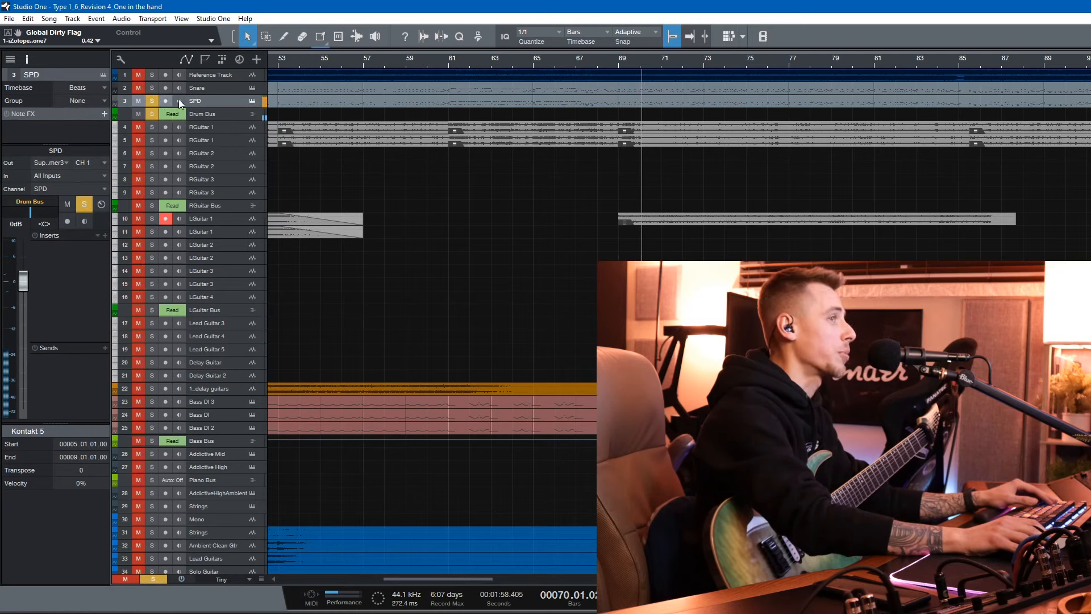
key(space)
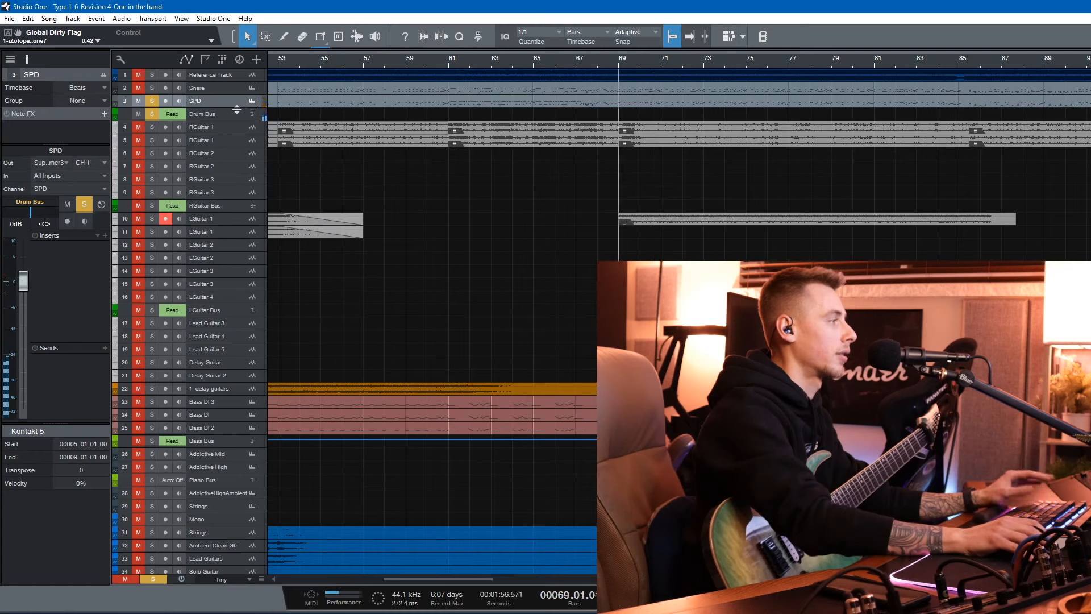
click(151, 101)
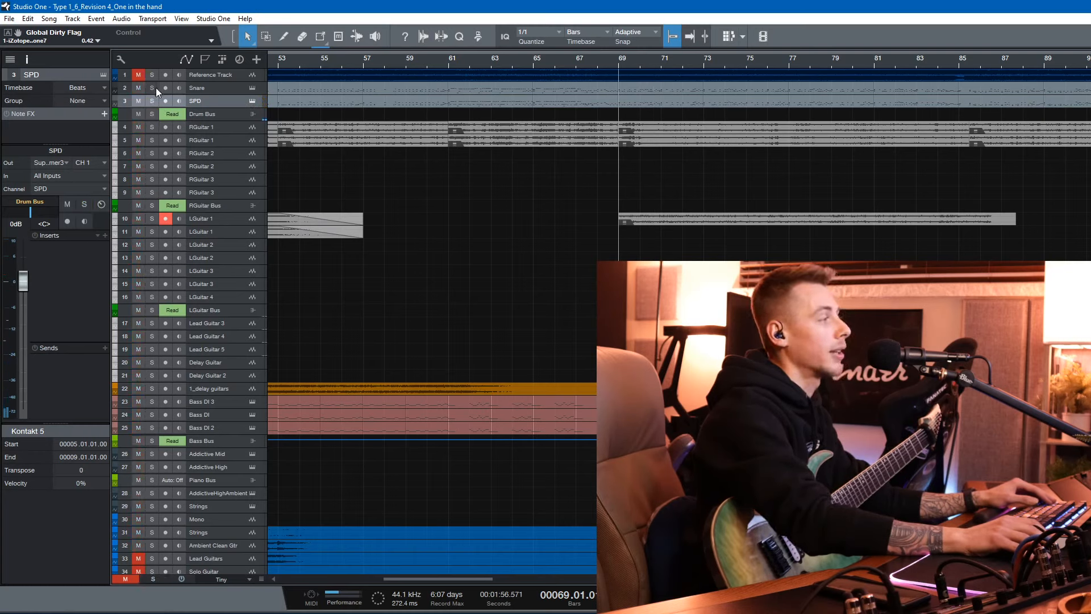
Solo the Snare track, examine the drum patches loaded in its Kontakt 5 instrument, and close the instrument
click(155, 87)
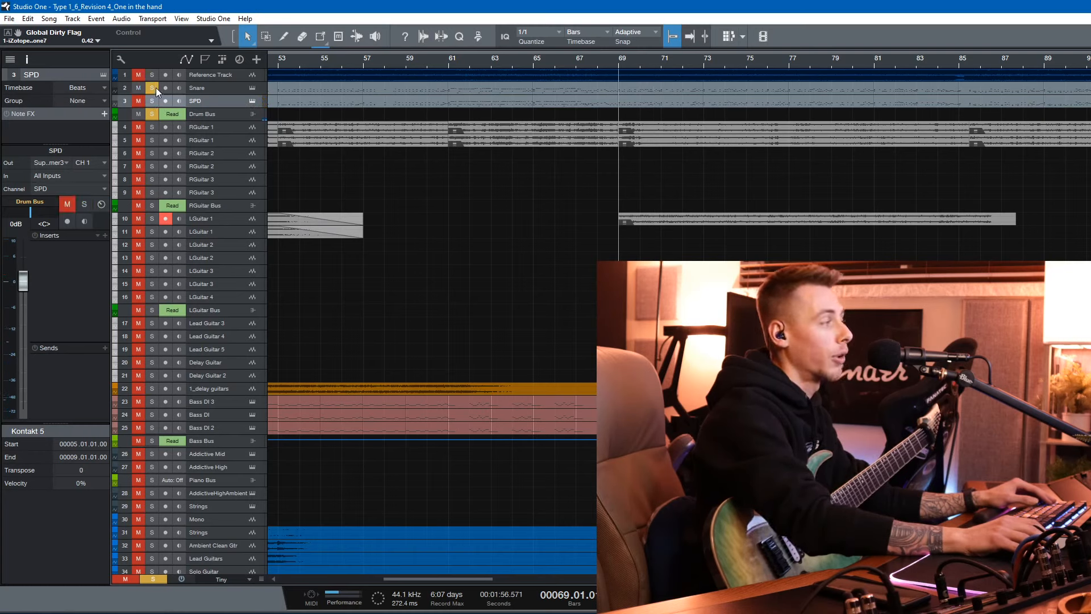
click(254, 87)
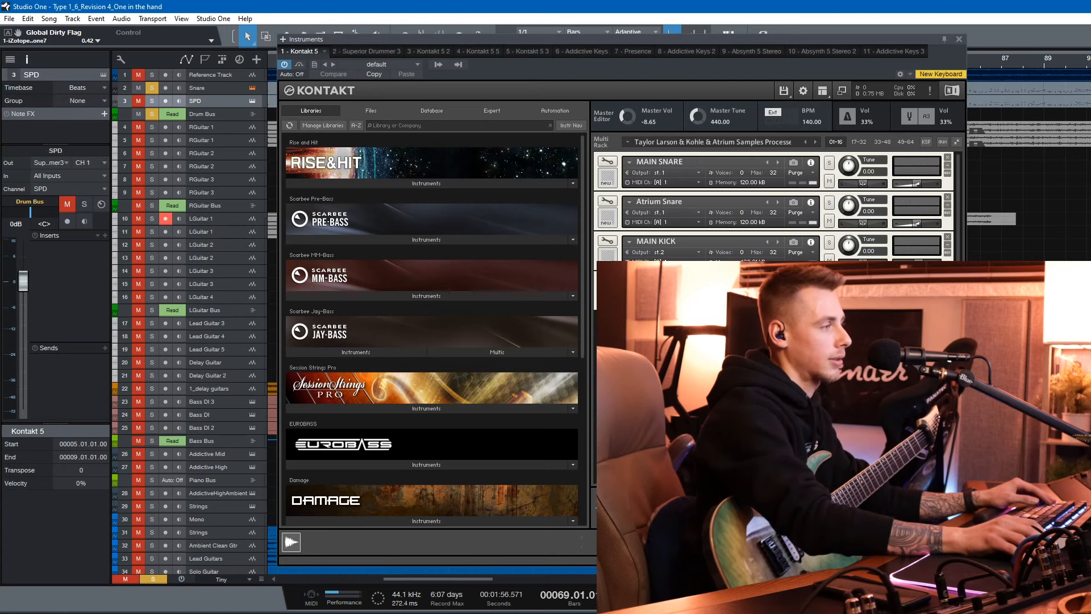
click(960, 39)
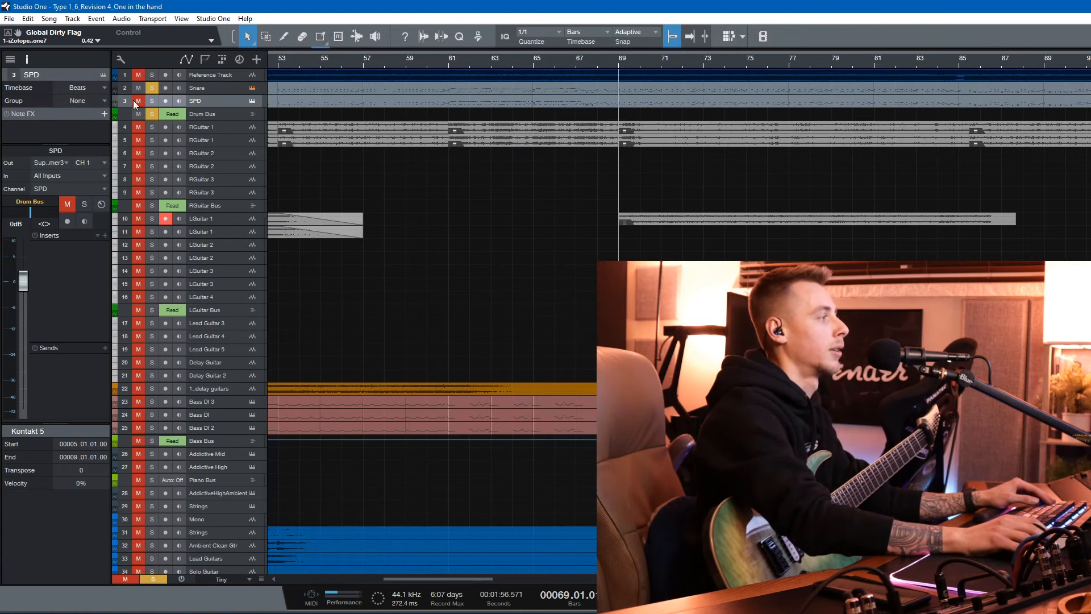
Play the Snare and SPD tracks soloed together from bar 69, clear the solo, and play the full mix from there
click(156, 87)
click(155, 114)
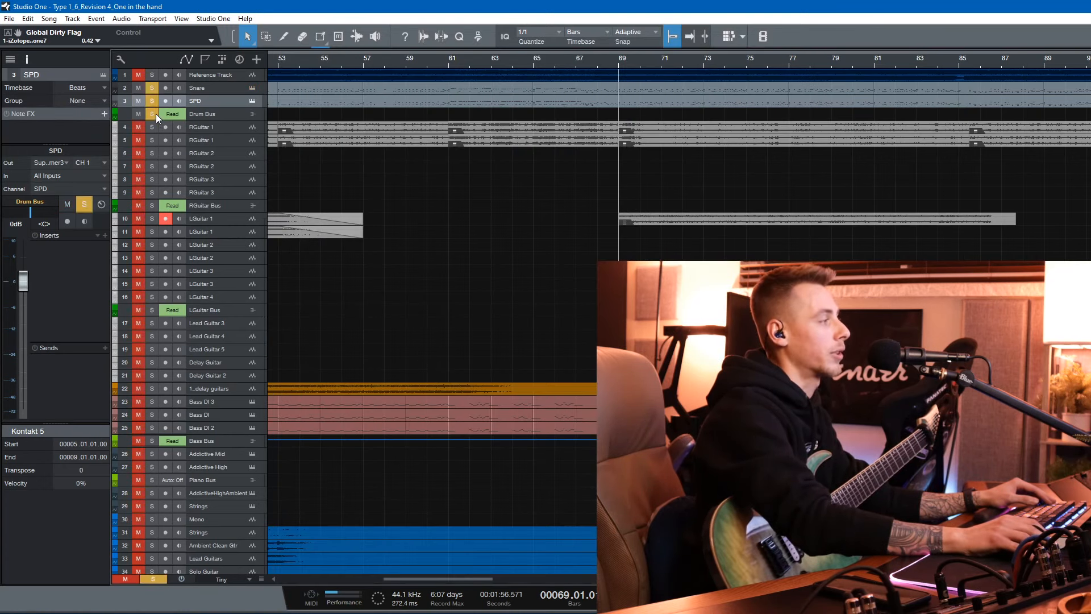
key(space)
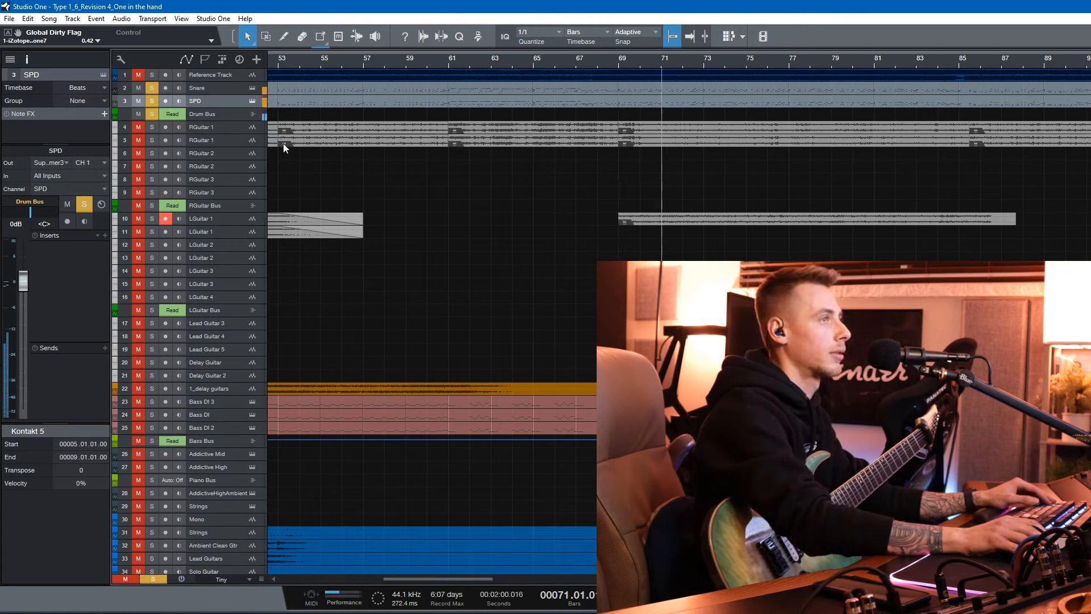
key(space)
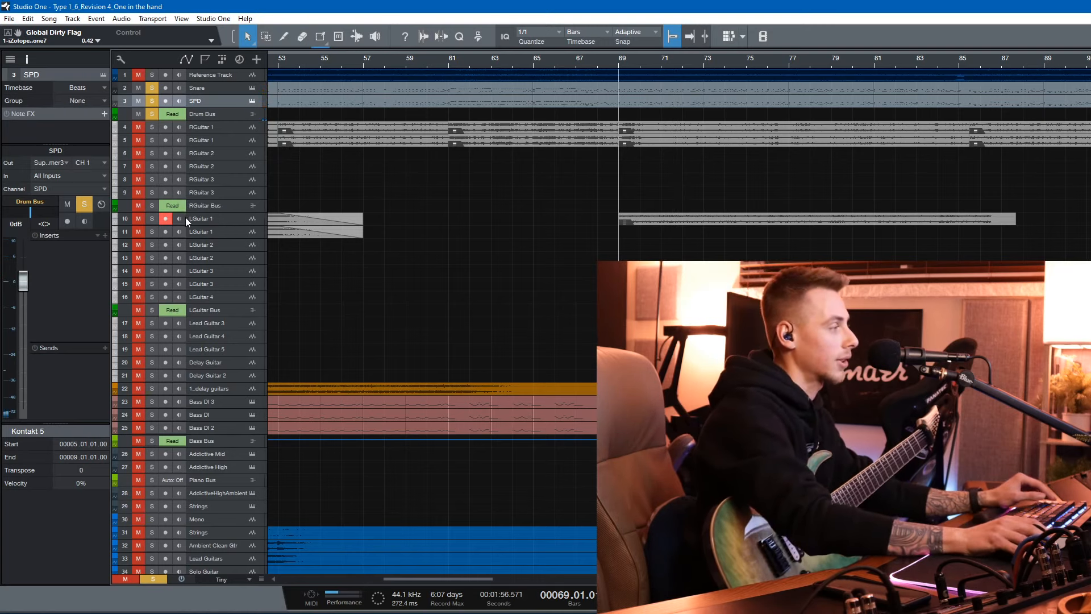
click(153, 115)
key(space)
key(space)
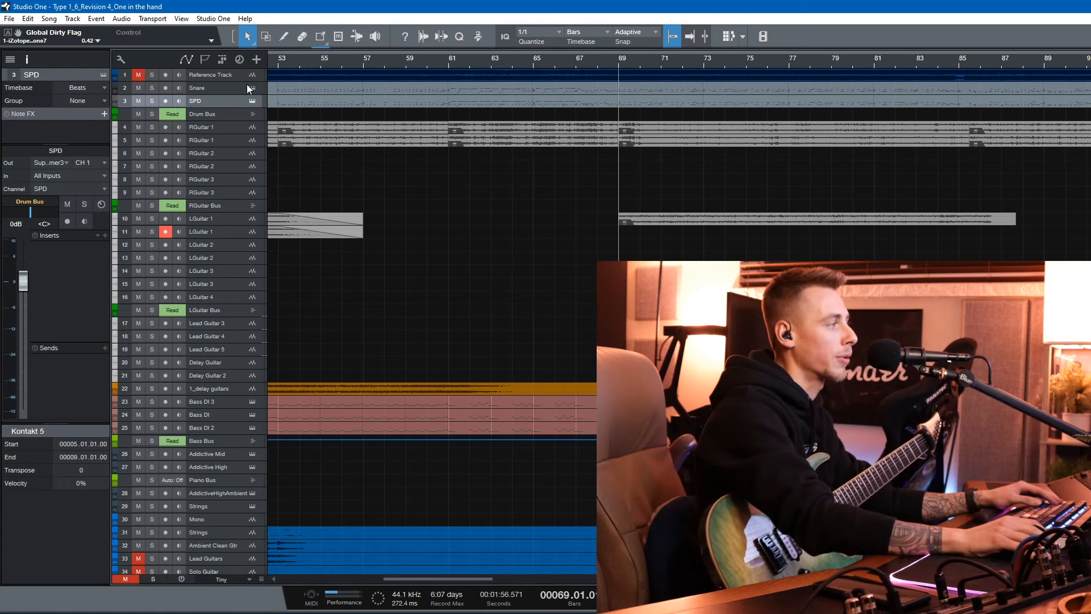
Enlarge the tracks to Normal height and play the soloed Drum Bus from bar 37
drag(453, 66, 451, 55)
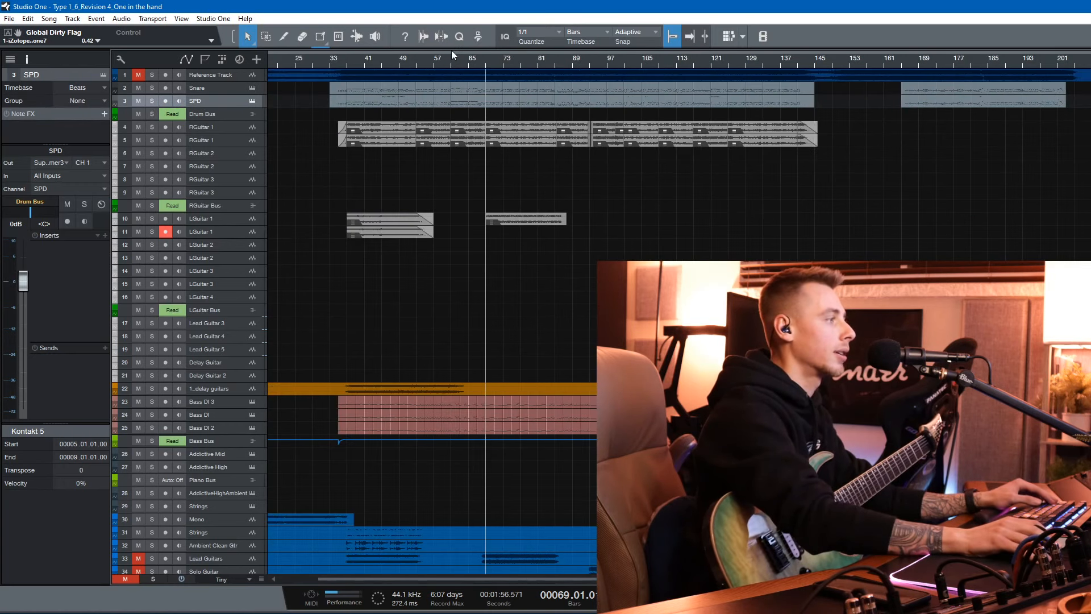
click(354, 62)
scroll(350, 61, up, 5)
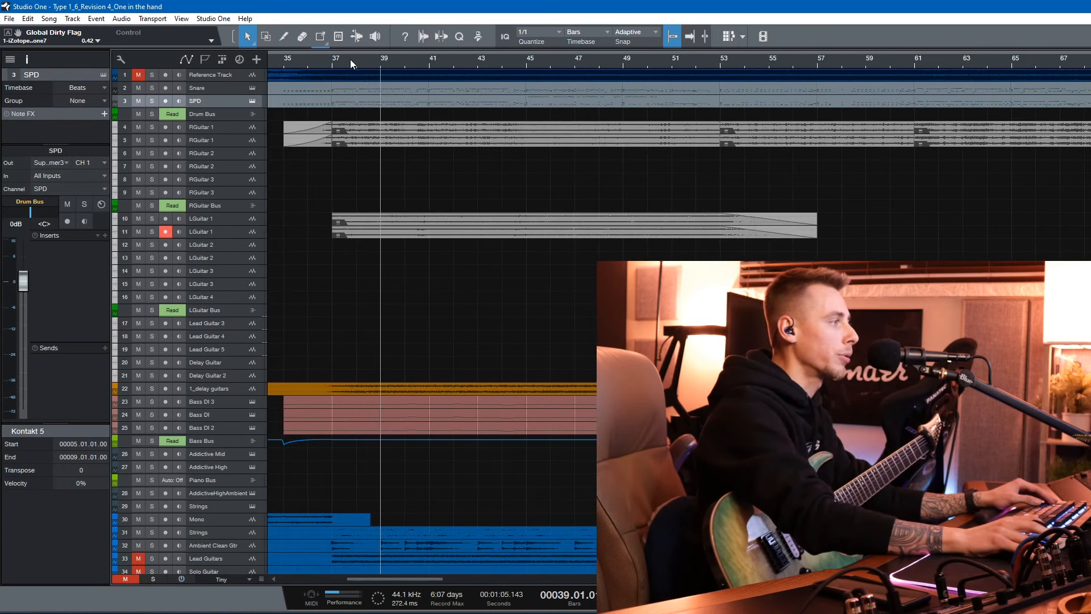
scroll(349, 80, up, 2)
scroll(360, 81, up, 2)
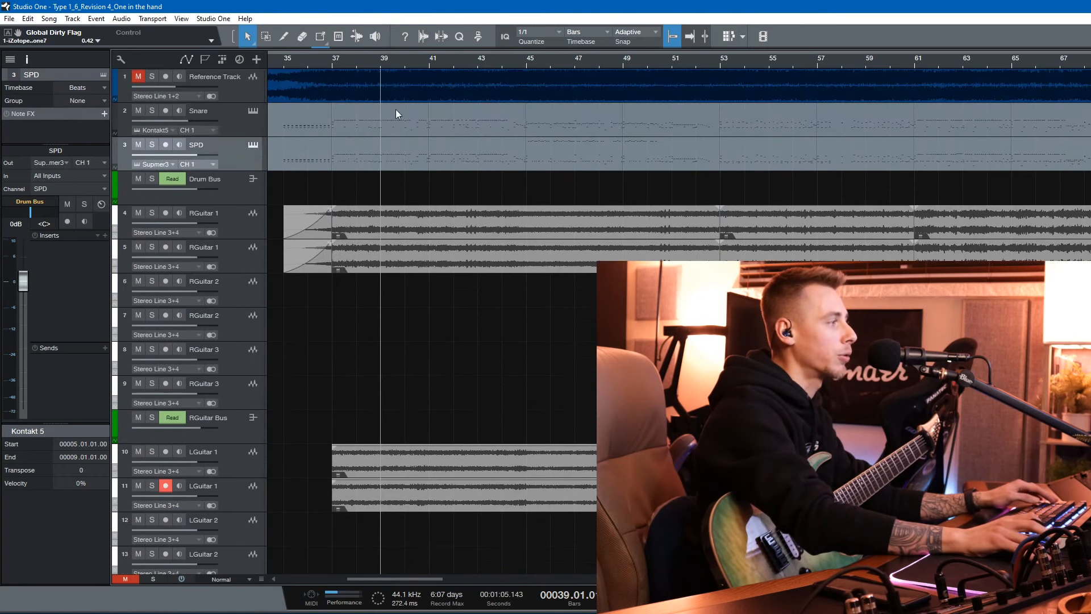
click(333, 62)
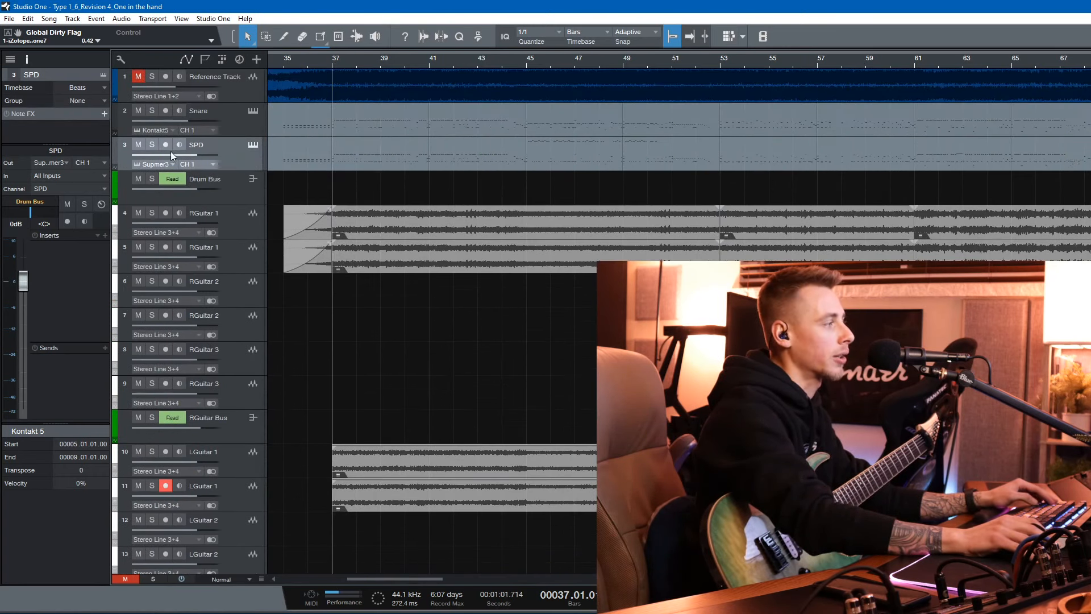
click(152, 178)
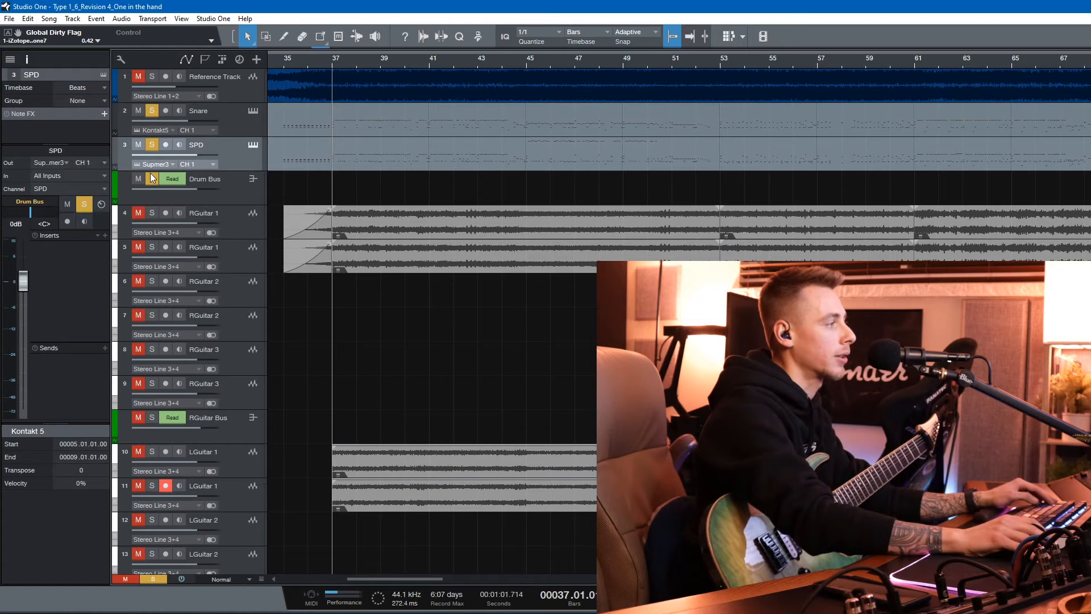
key(space)
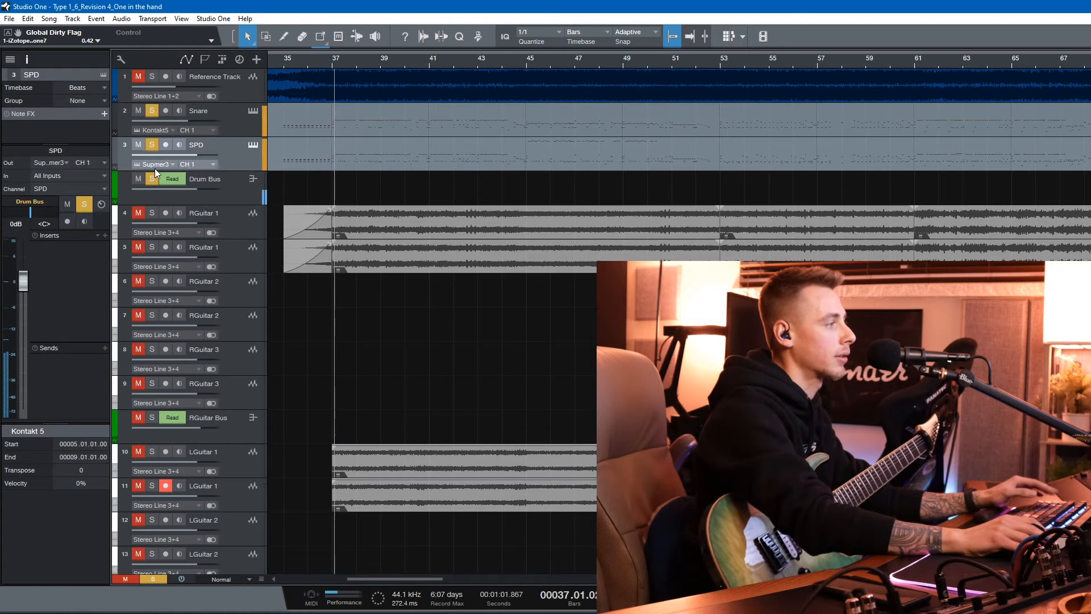
Open the SPD event at bar 37, examine and play its drum notes, and close the editor
double_click(389, 160)
scroll(743, 237, up, 3)
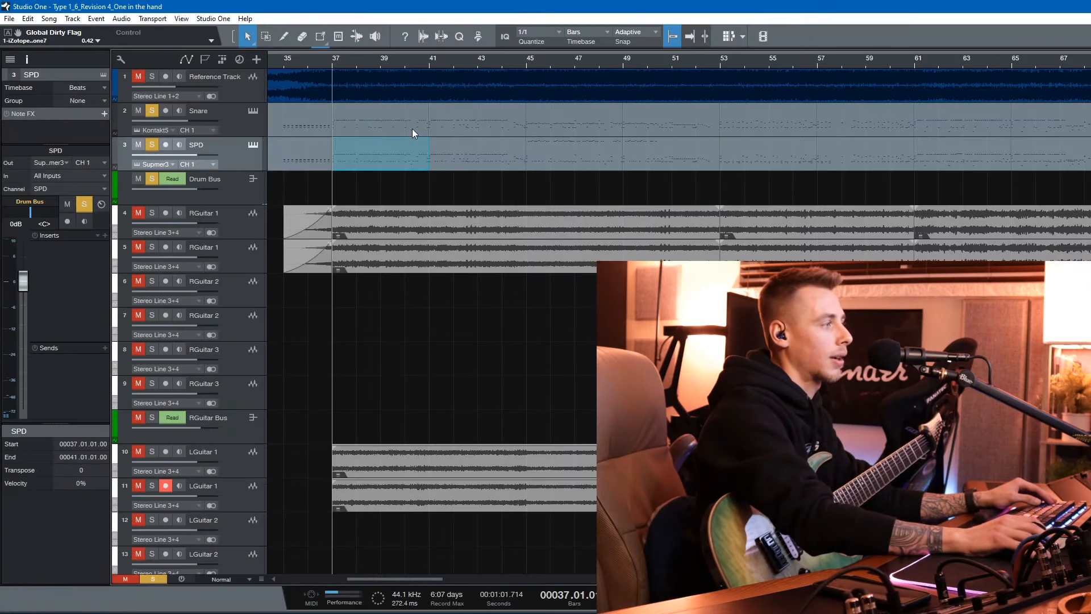
double_click(411, 128)
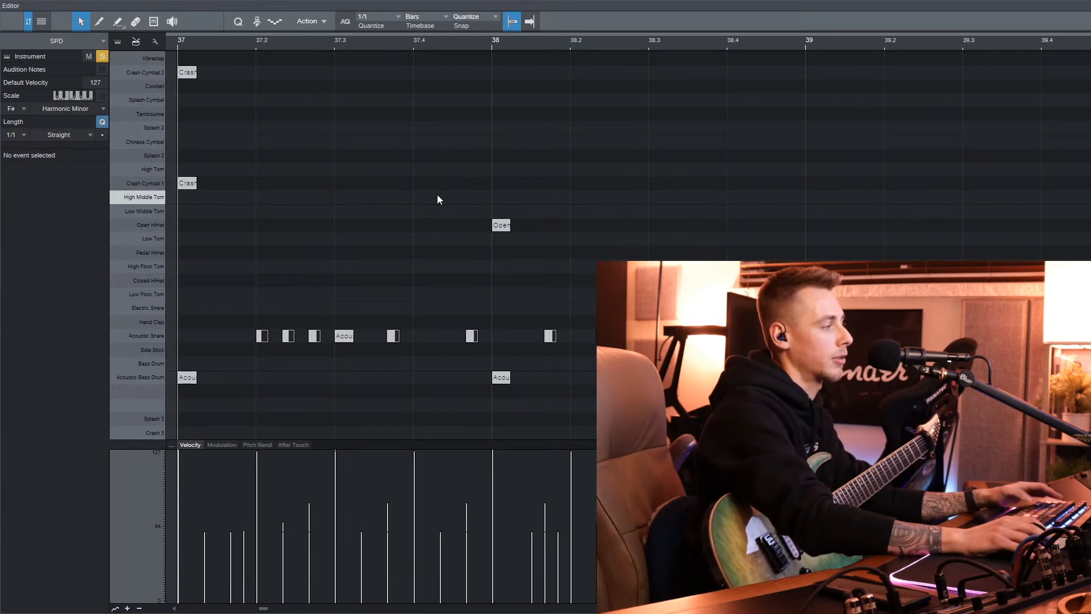
key(space)
key(space)
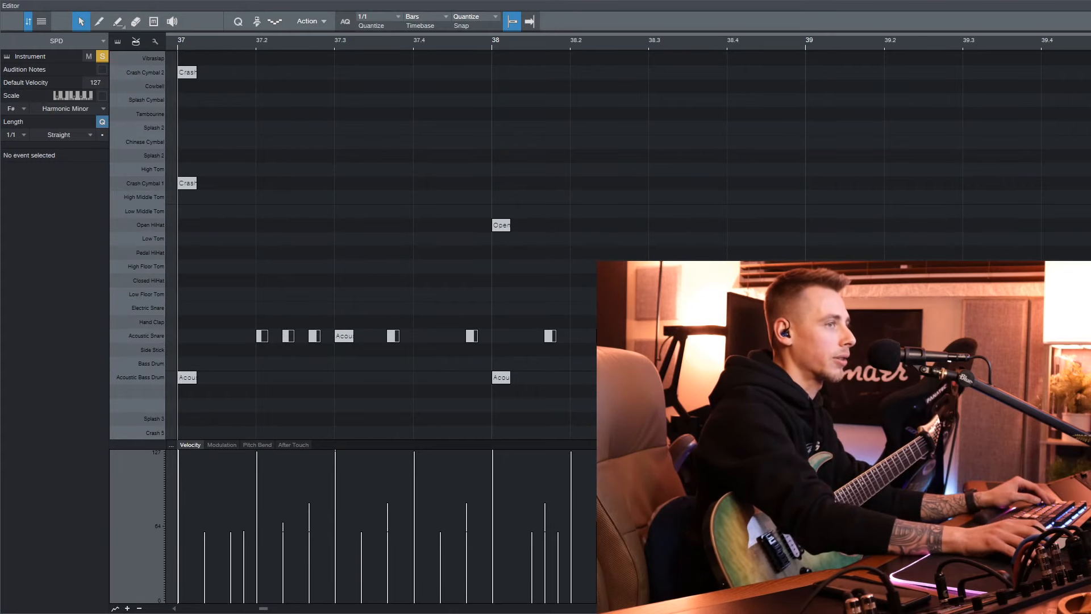
click(1086, 6)
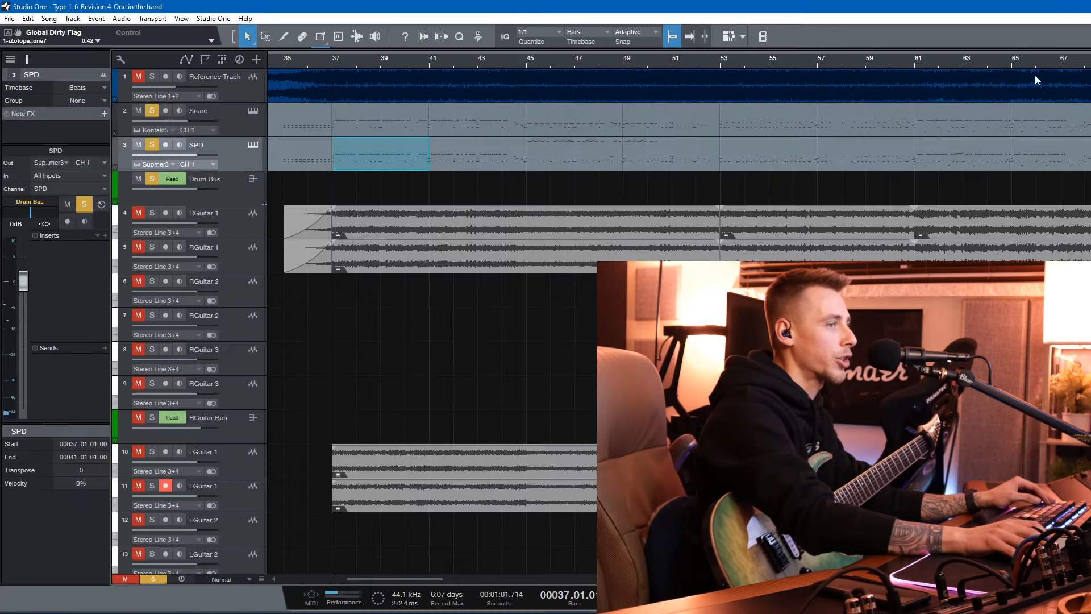
Replace the Snare track's event at bars 37 to 41 with a copy of the SPD event and play the soloed drums
click(394, 125)
key(Delete)
click(370, 158)
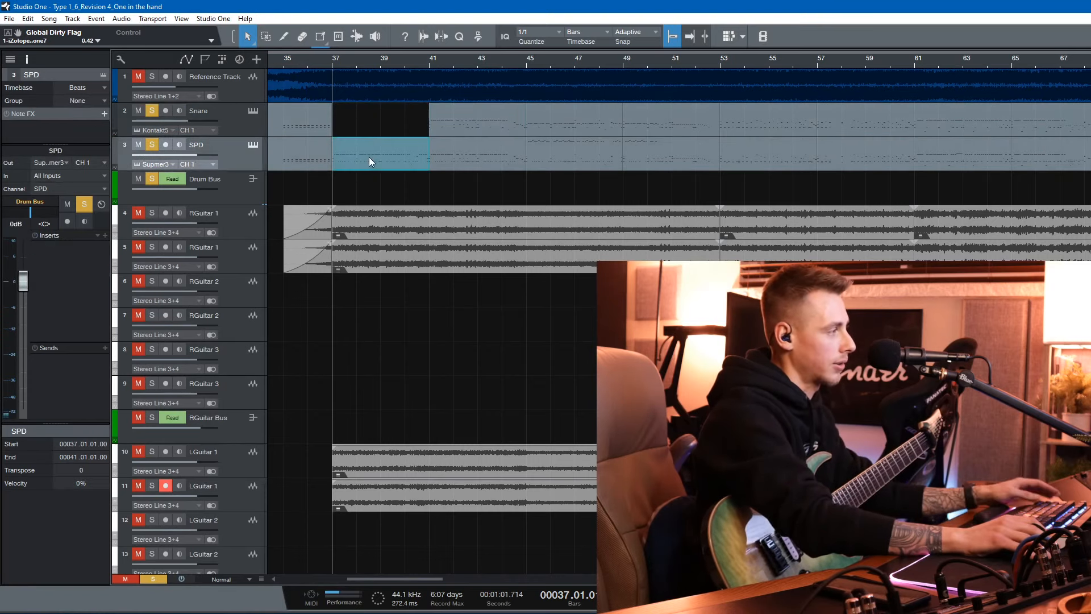
drag(369, 157, 371, 120)
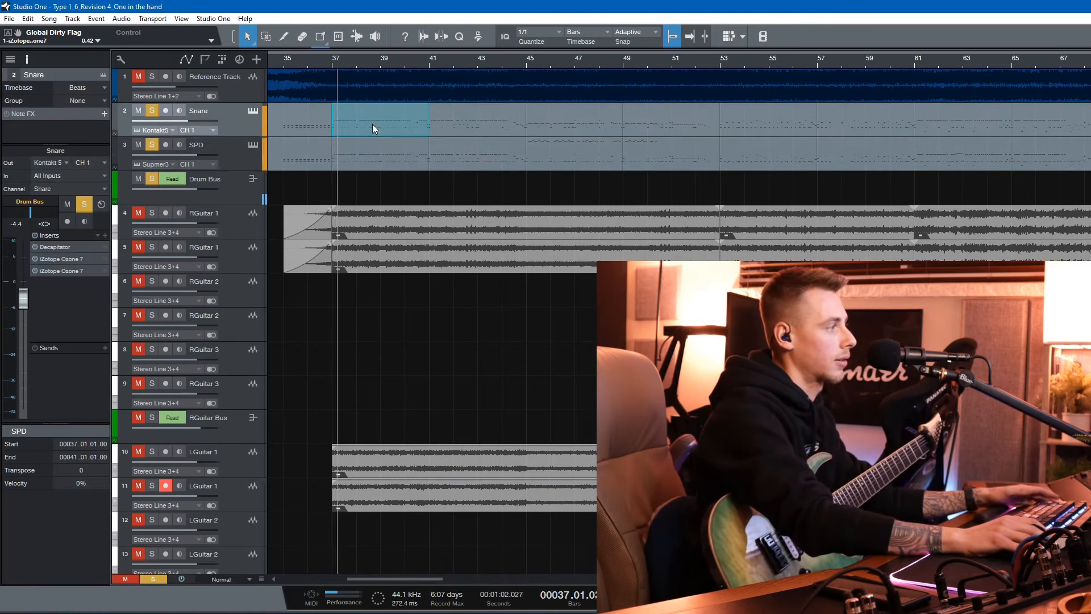
key(space)
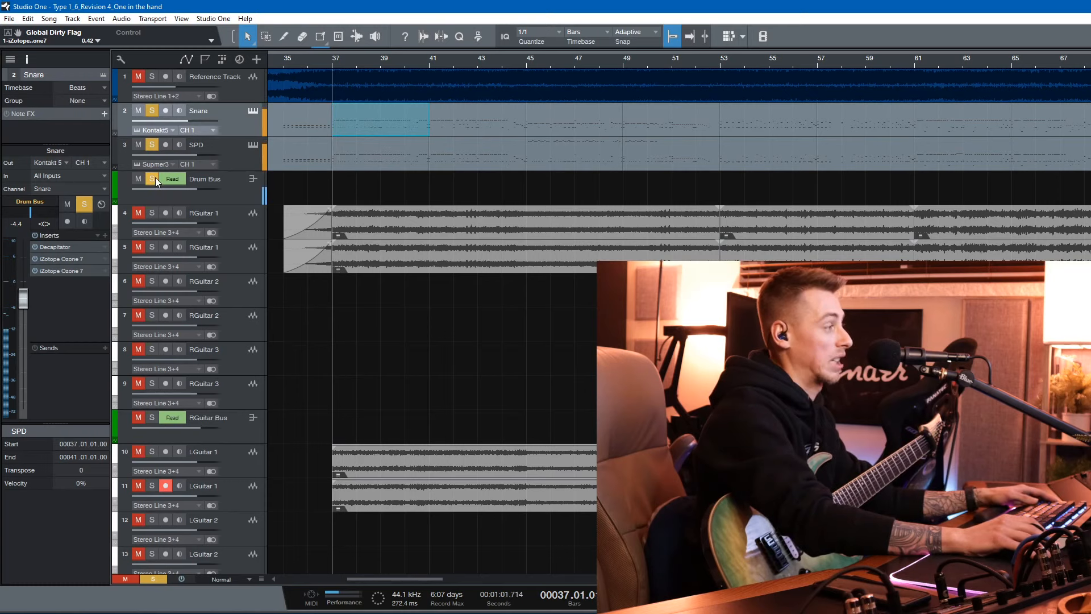
Clear the Drum Bus solo, play the full mix from bar 37, and stop playback
click(154, 179)
key(space)
key(space)
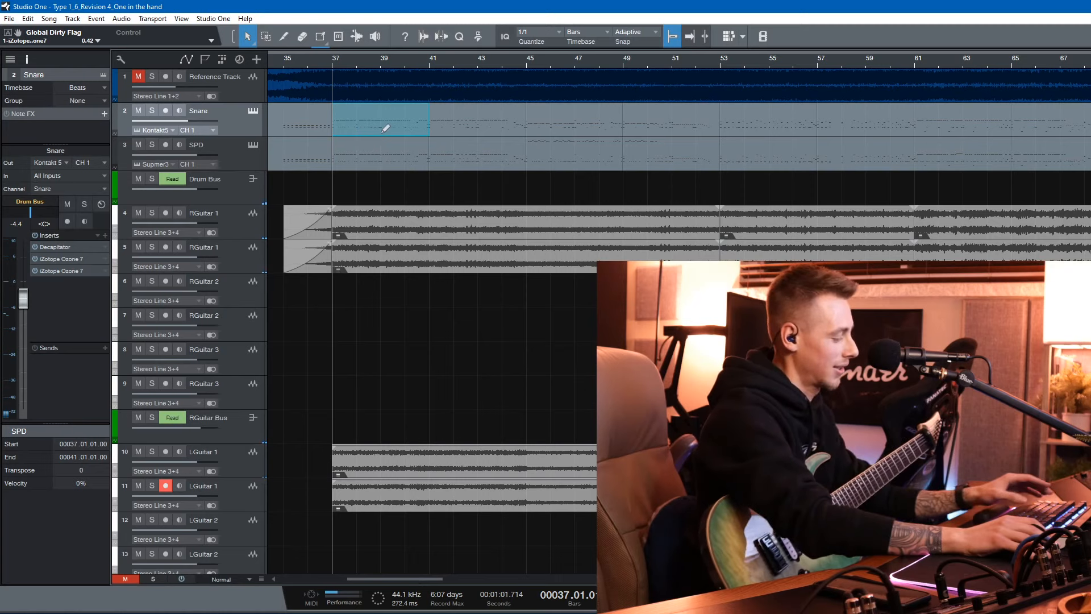
Play the mix without the Snare event at bar 37, undo the Snare changes, replay the section, and open the SPD event
drag(373, 132, 374, 154)
key(space)
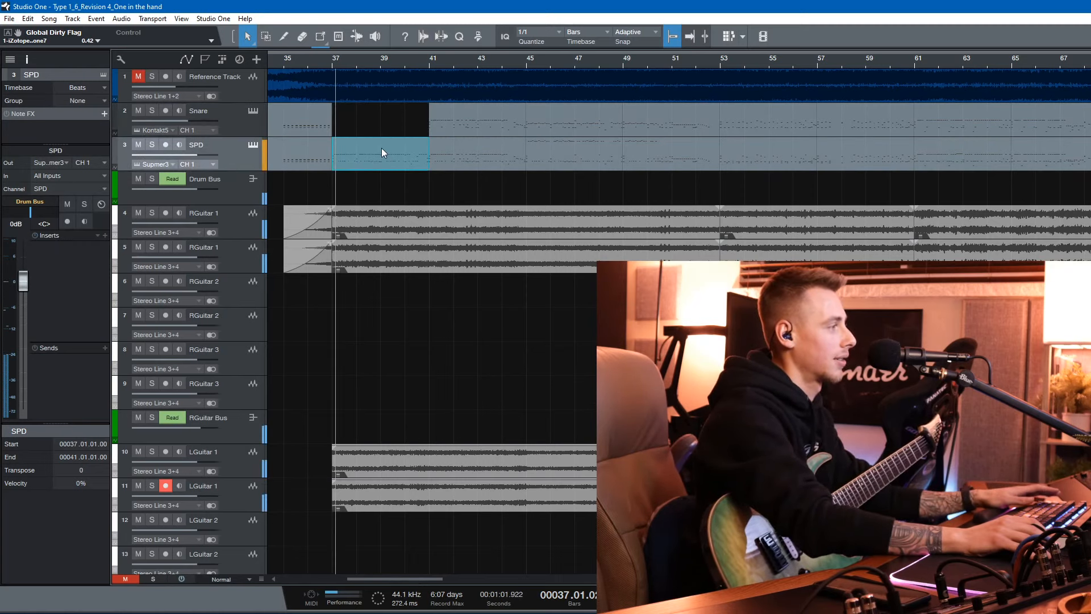
key(space)
key(ctrl+z)
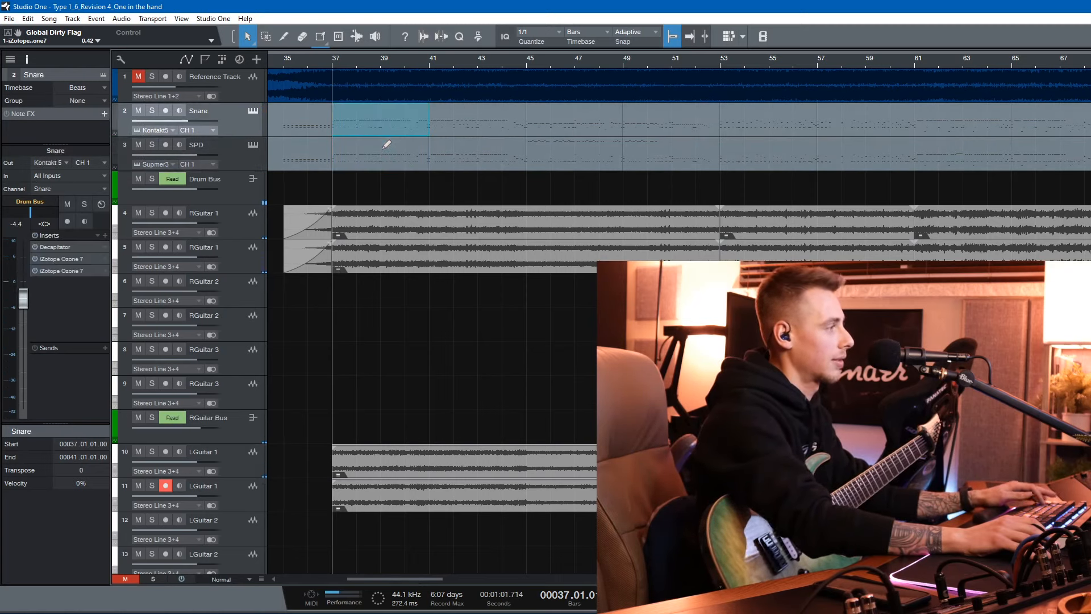
key(space)
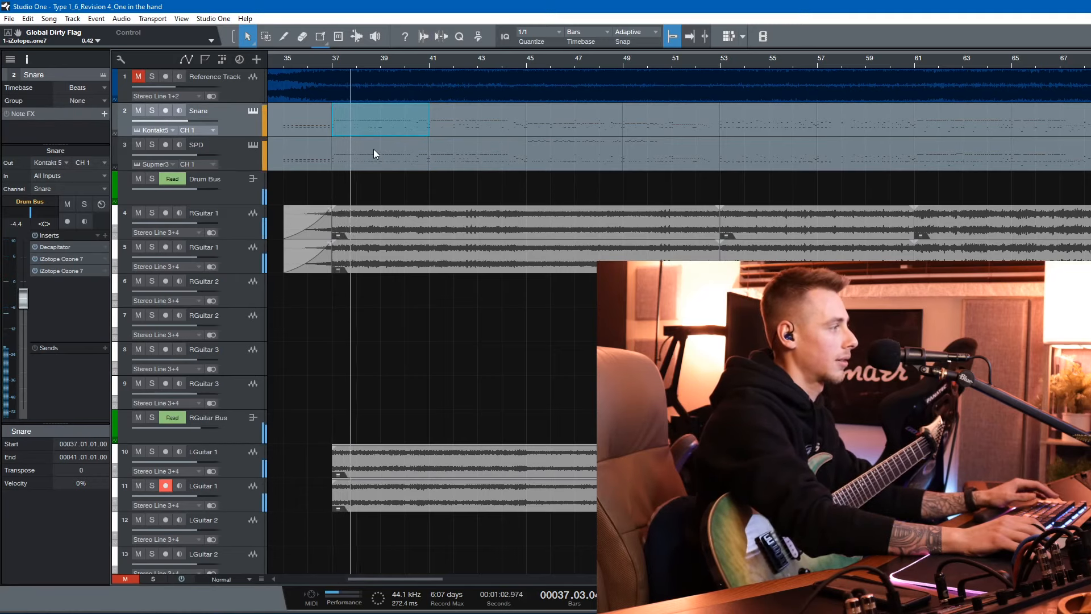
double_click(376, 159)
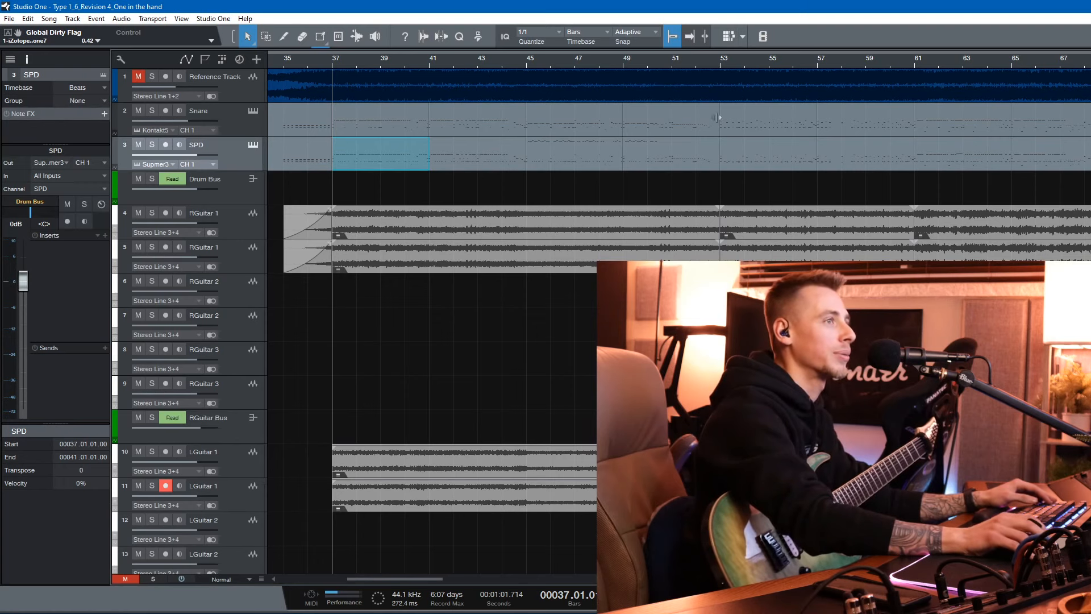
Deselect the SPD event, reduce the tracks to Small height, and place the playback cursor at bar 97
scroll(613, 61, down, 2)
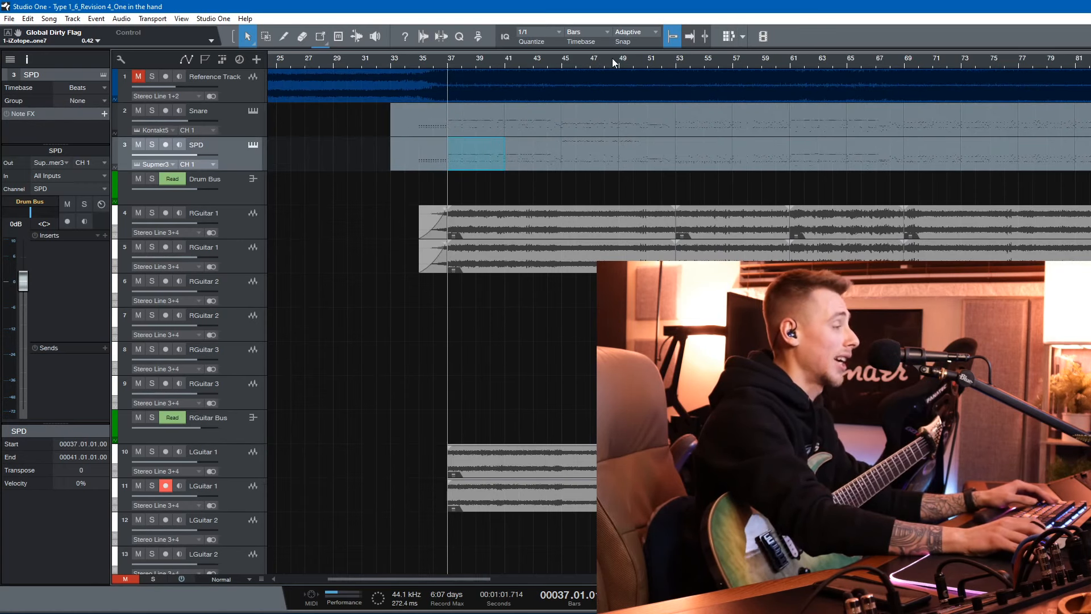
click(883, 191)
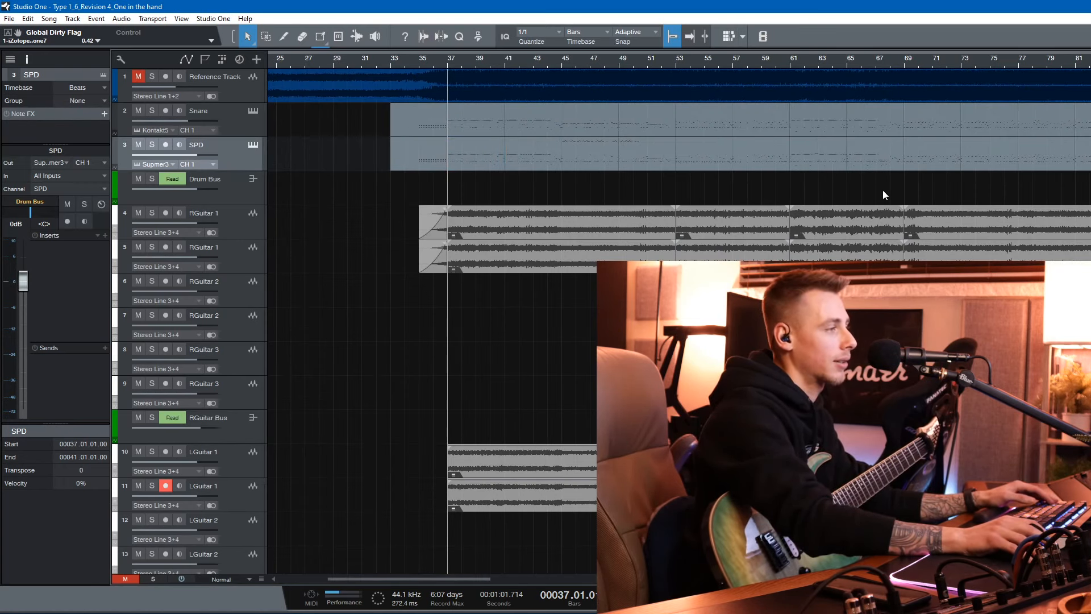
scroll(852, 66, down, 2)
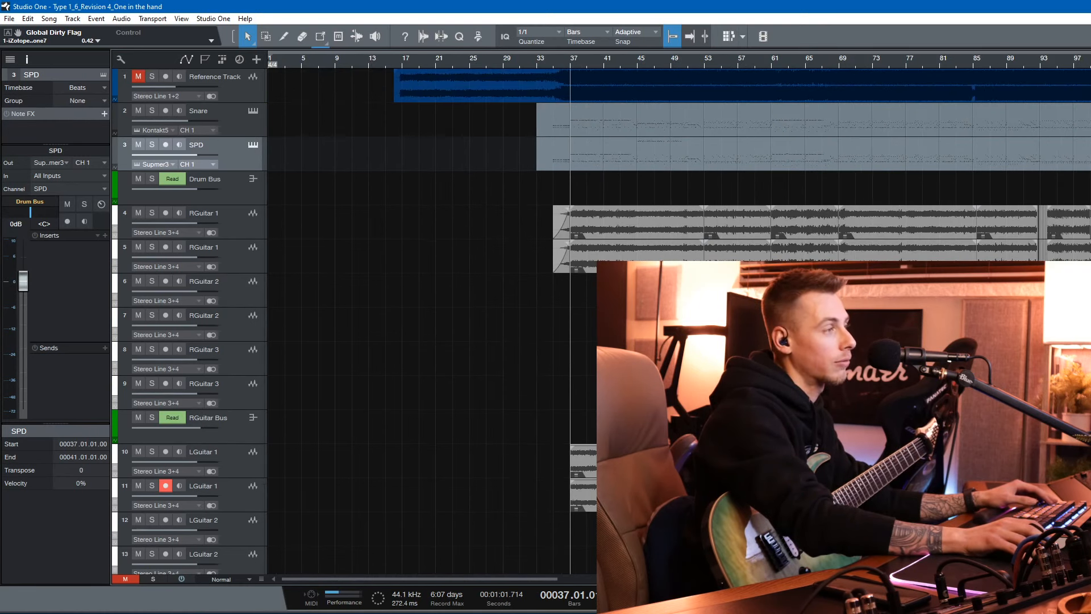
scroll(679, 321, right, 3)
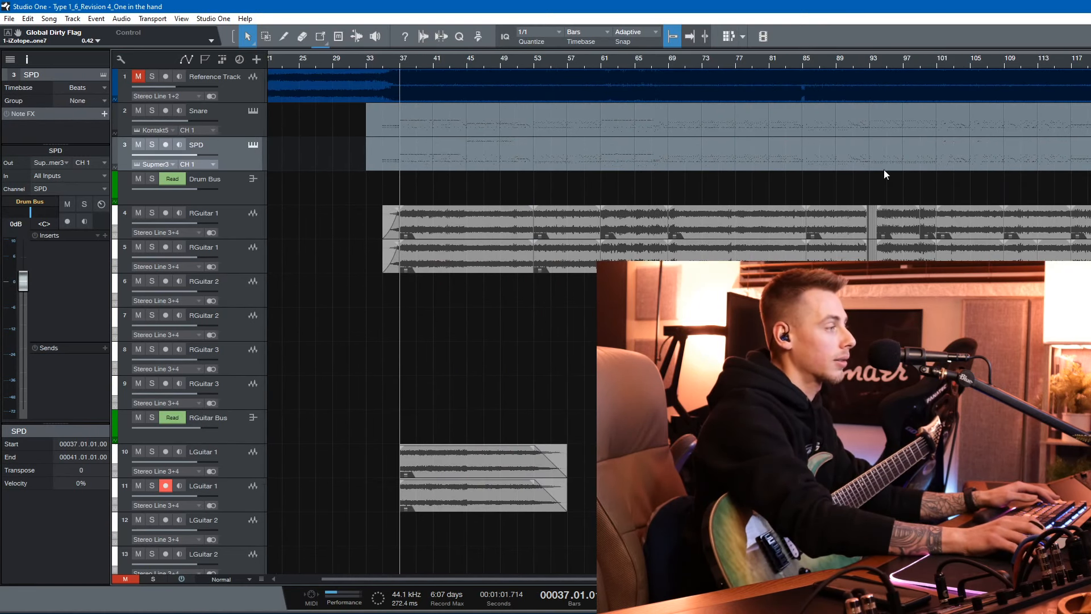
key(shift+w)
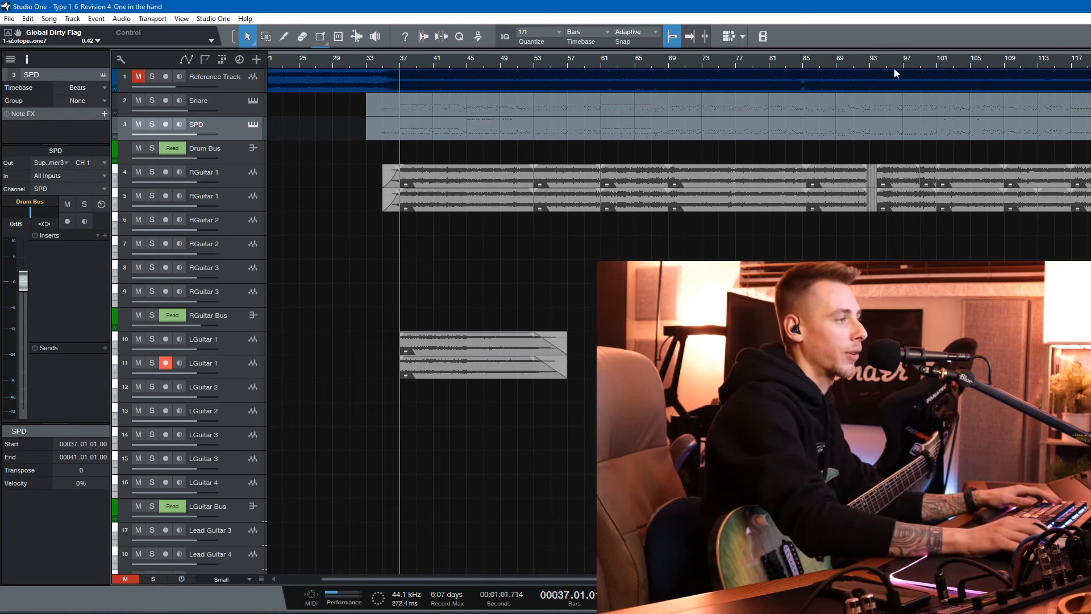
click(906, 54)
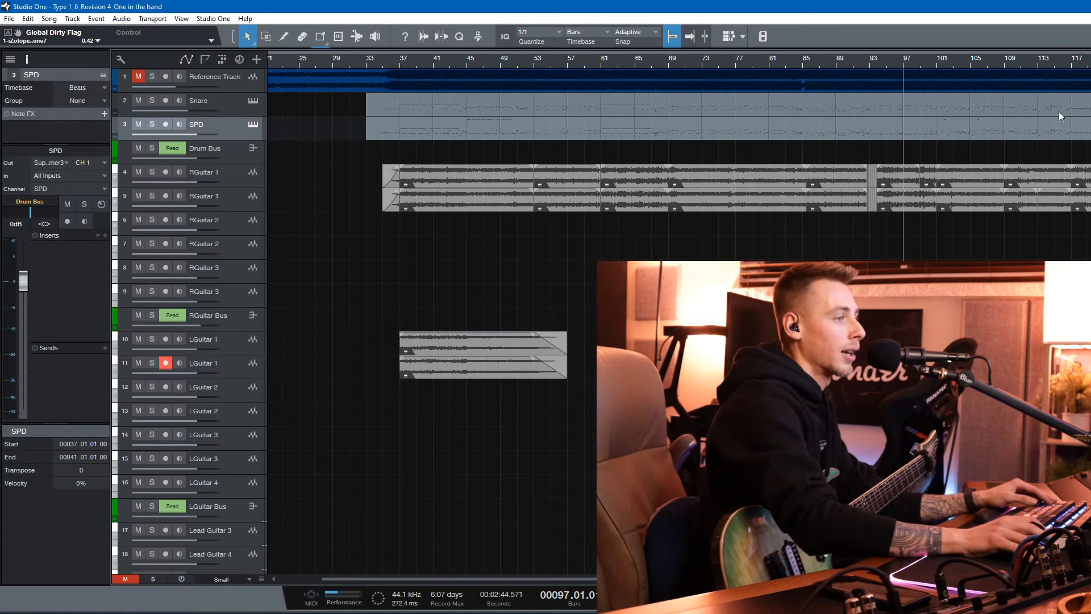
Place the playback cursor just before bar 93 and save the song
scroll(930, 66, up, 4)
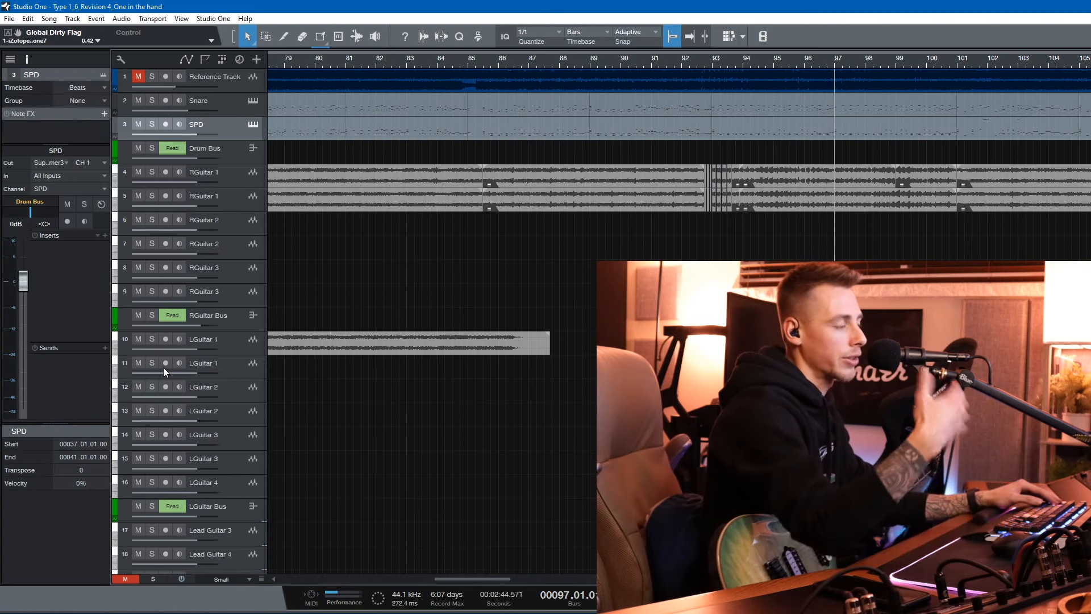
scroll(698, 60, down, 1)
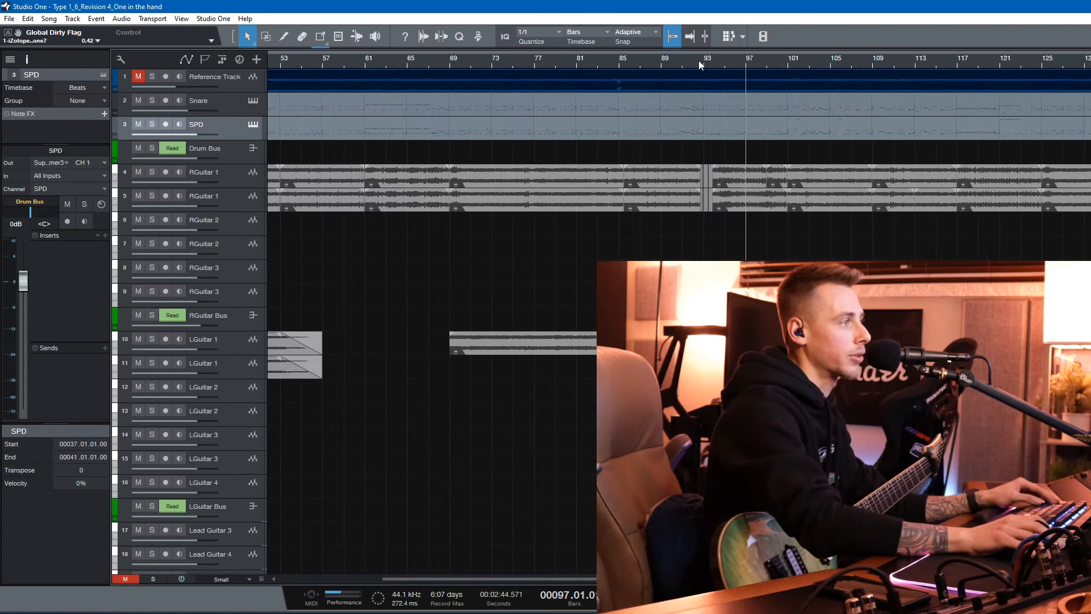
scroll(698, 60, down, 1)
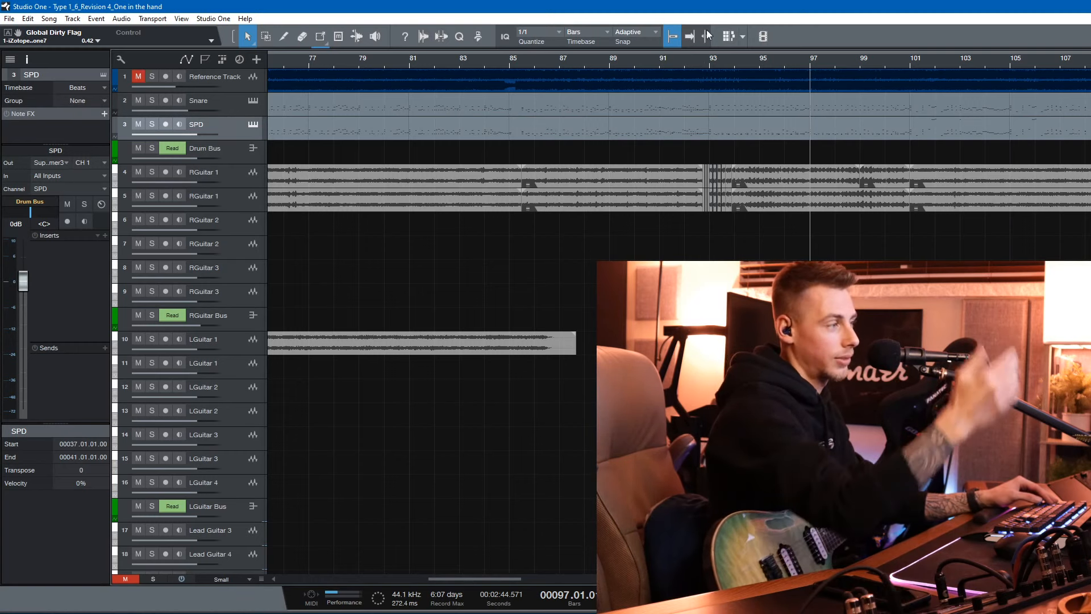
scroll(679, 313, right, 10)
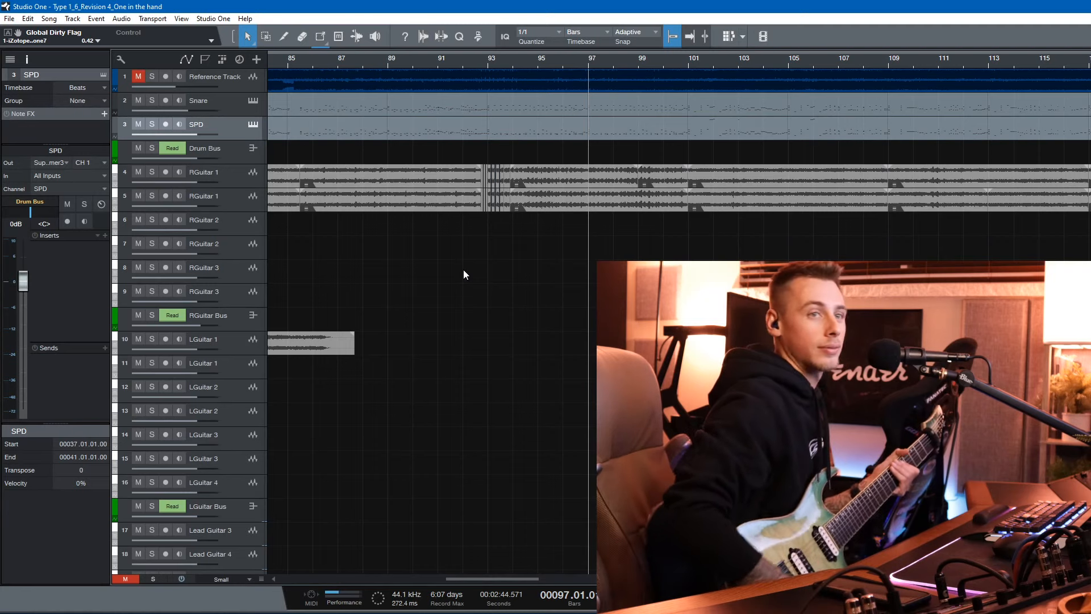
click(483, 63)
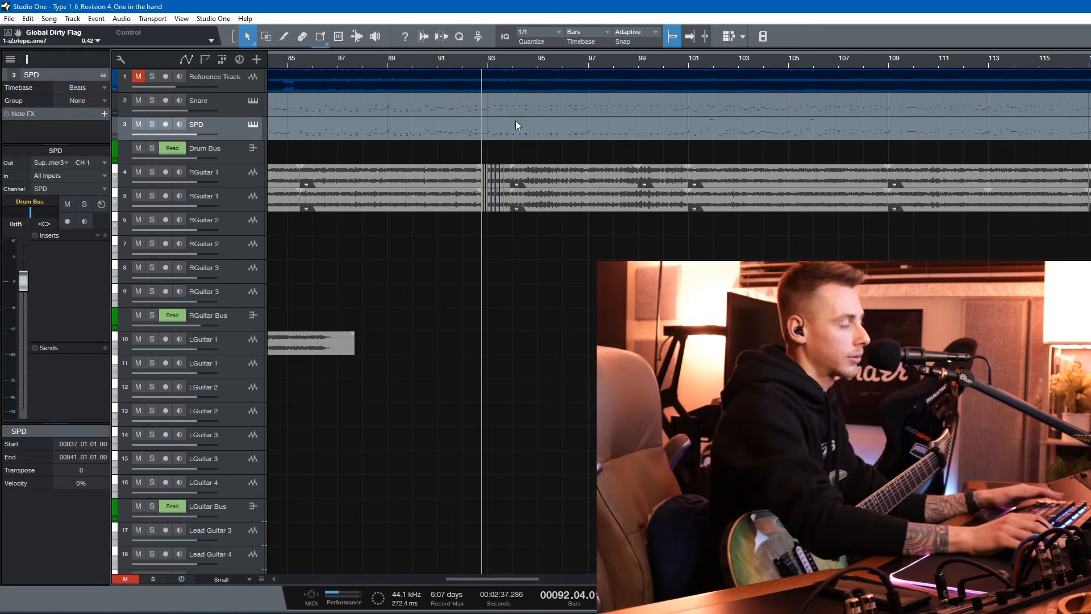
key(w)
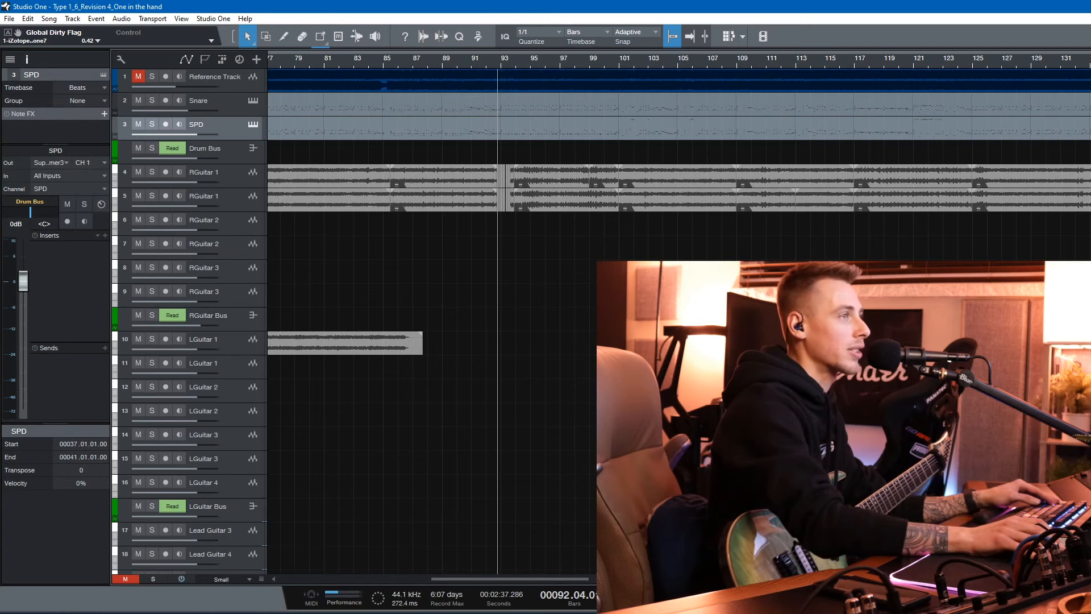
key(e)
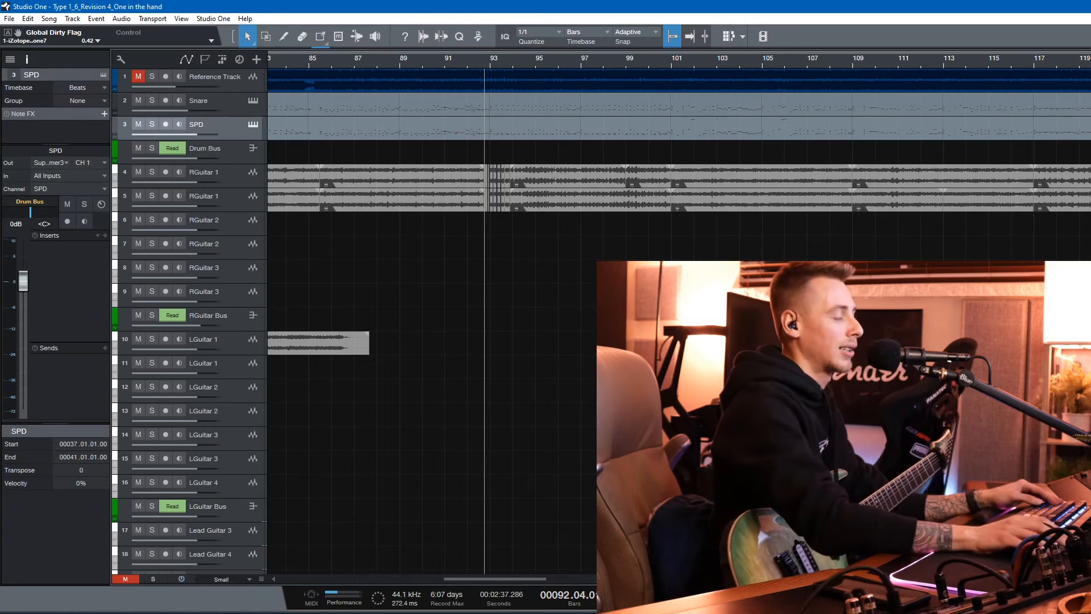
ctrl+scroll(516, 71, up, 1)
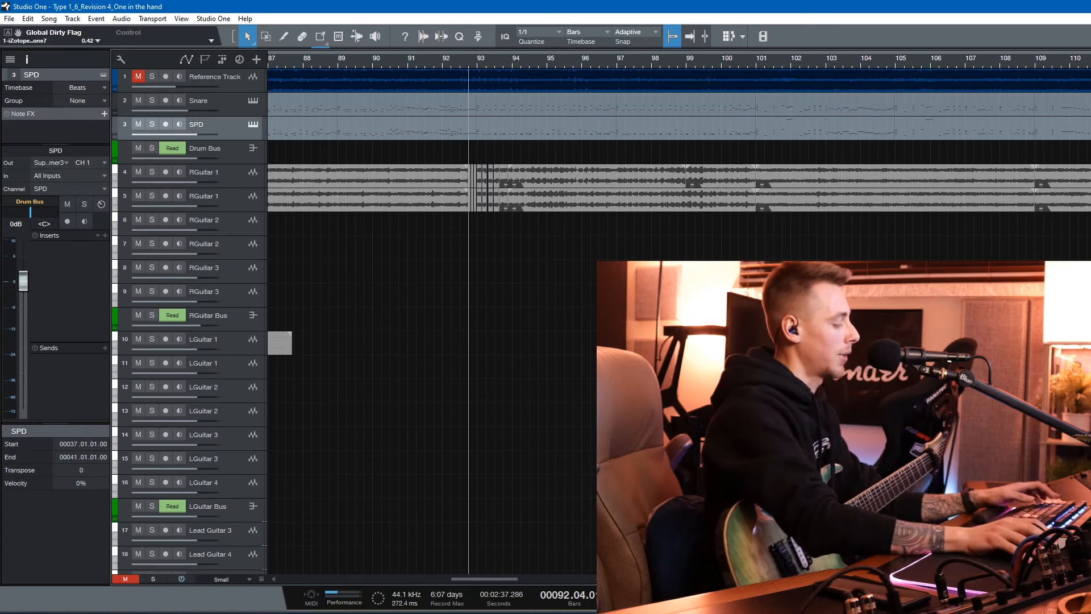
key(ctrl+s)
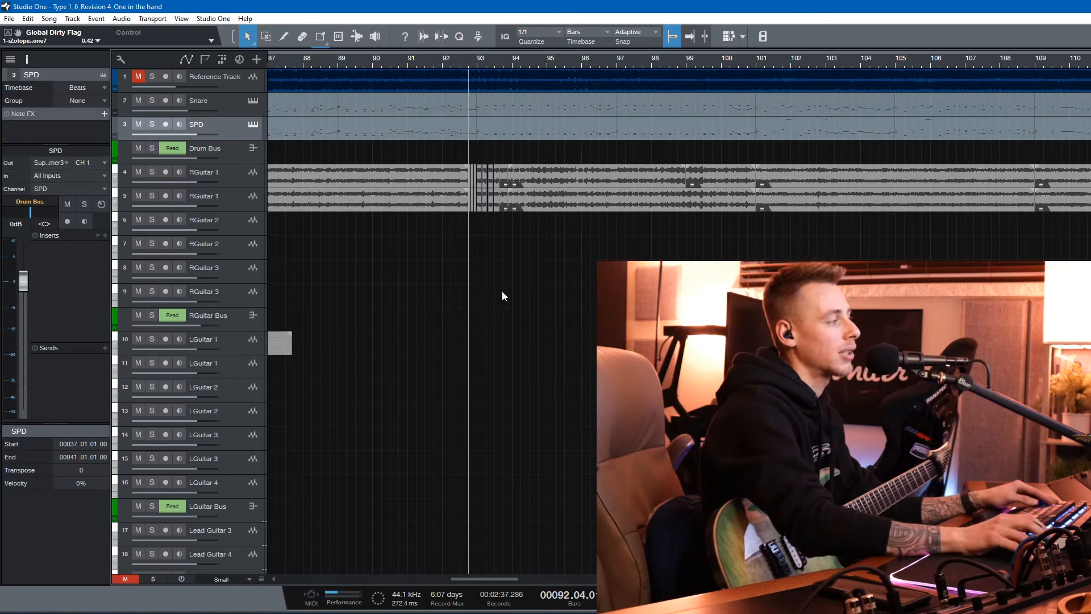
Select the Drum Bus track and briefly play the mix from just before bar 93
click(226, 318)
click(223, 156)
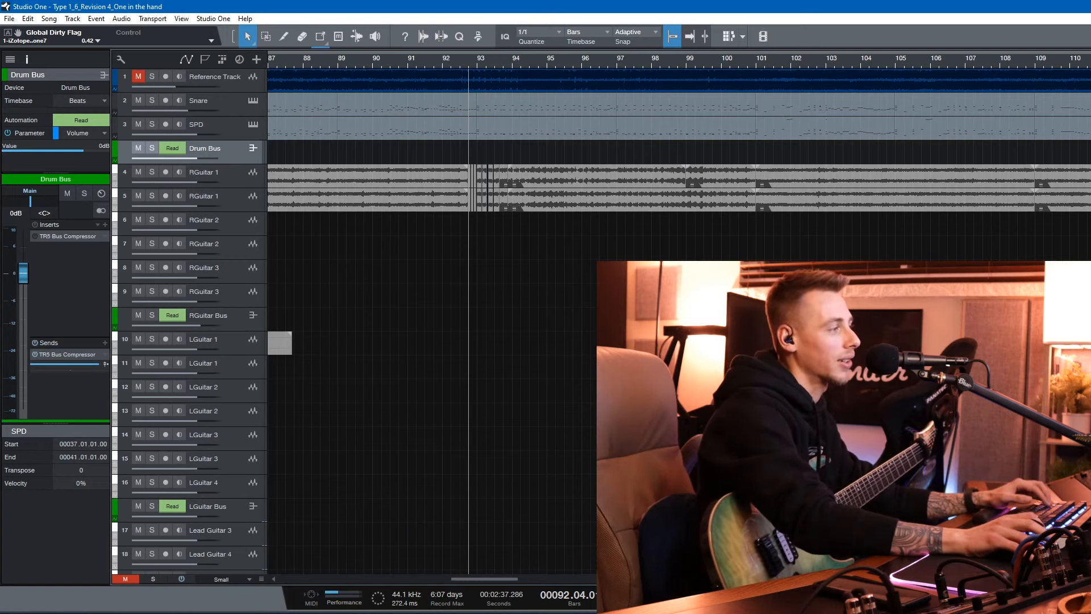
scroll(536, 261, left, 1)
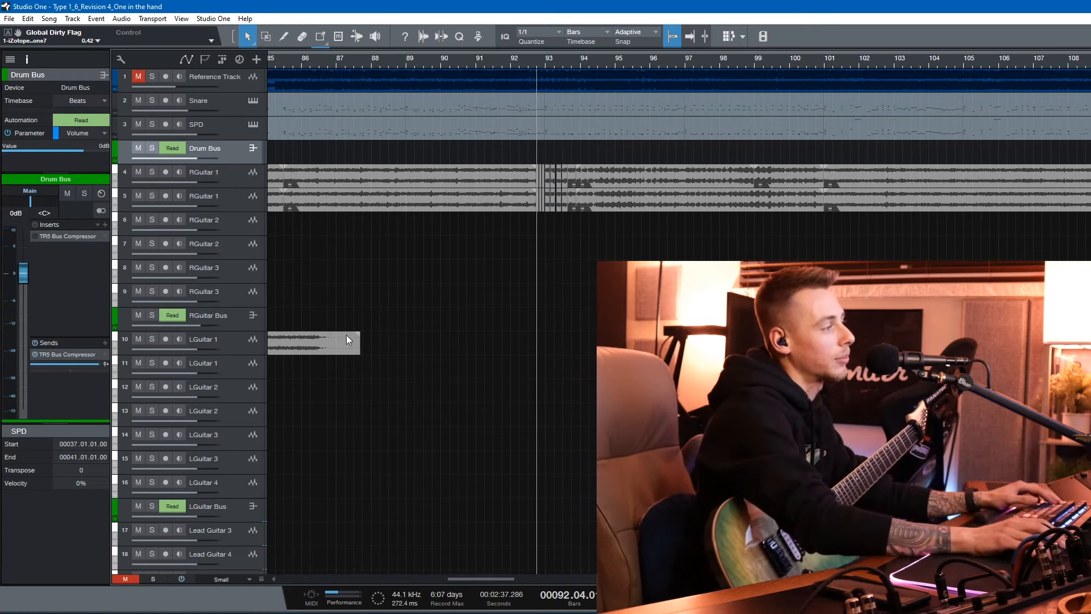
key(space)
key(space)
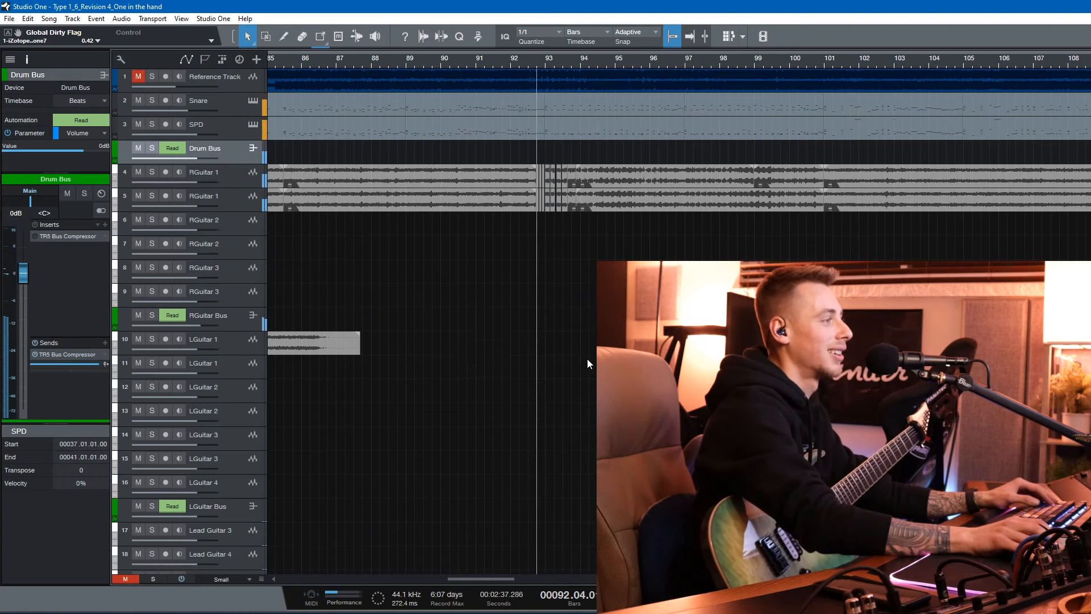
Save the song and record a doubled take on the second LGuitar 1 track from bar 69 to about bar 87
scroll(680, 203, left, 10)
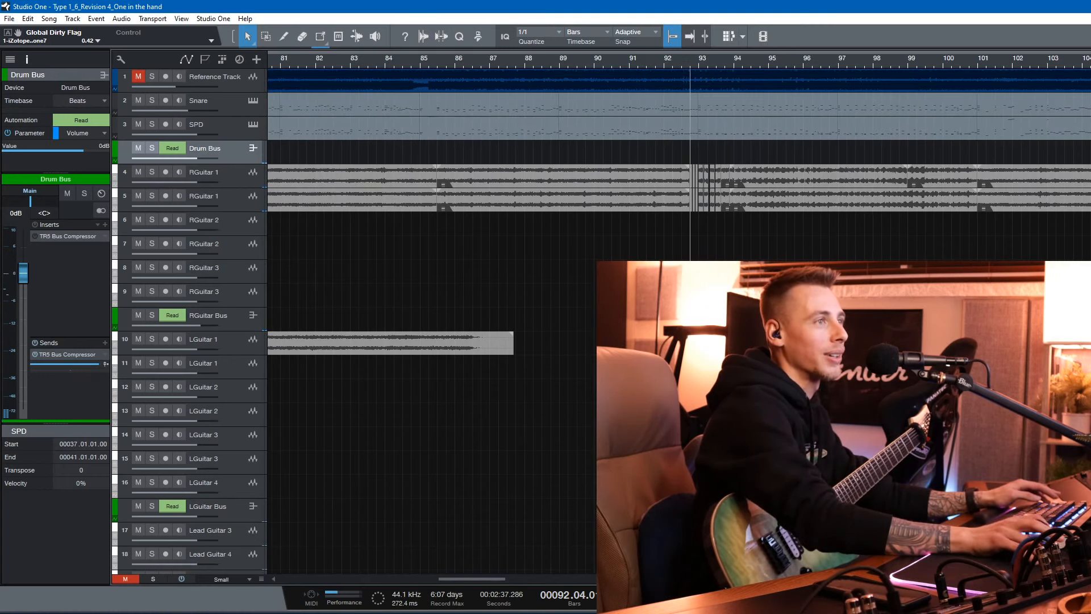
scroll(500, 212, left, 6)
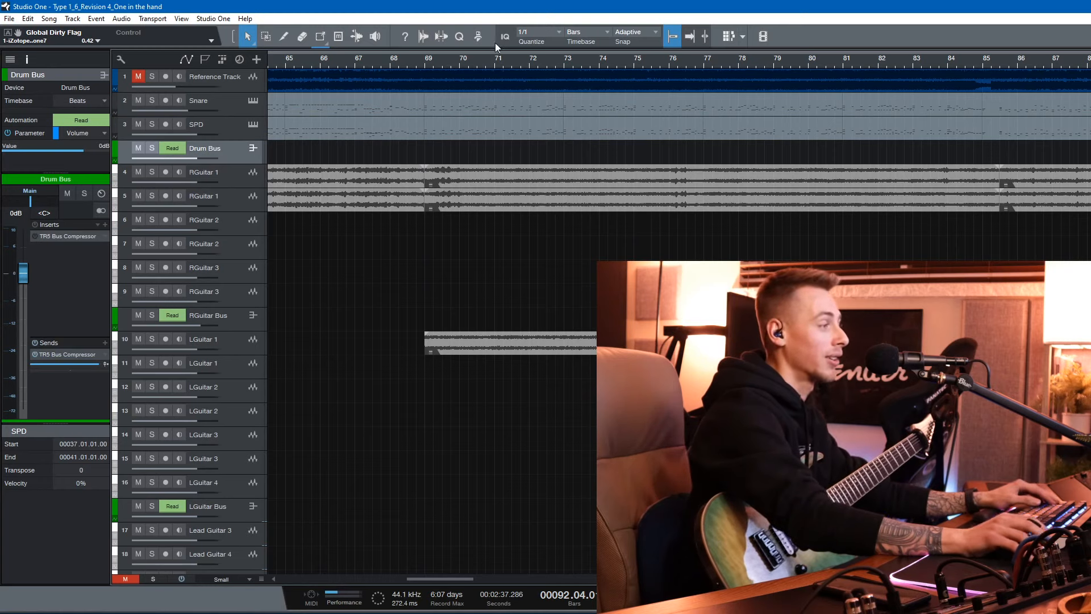
click(418, 64)
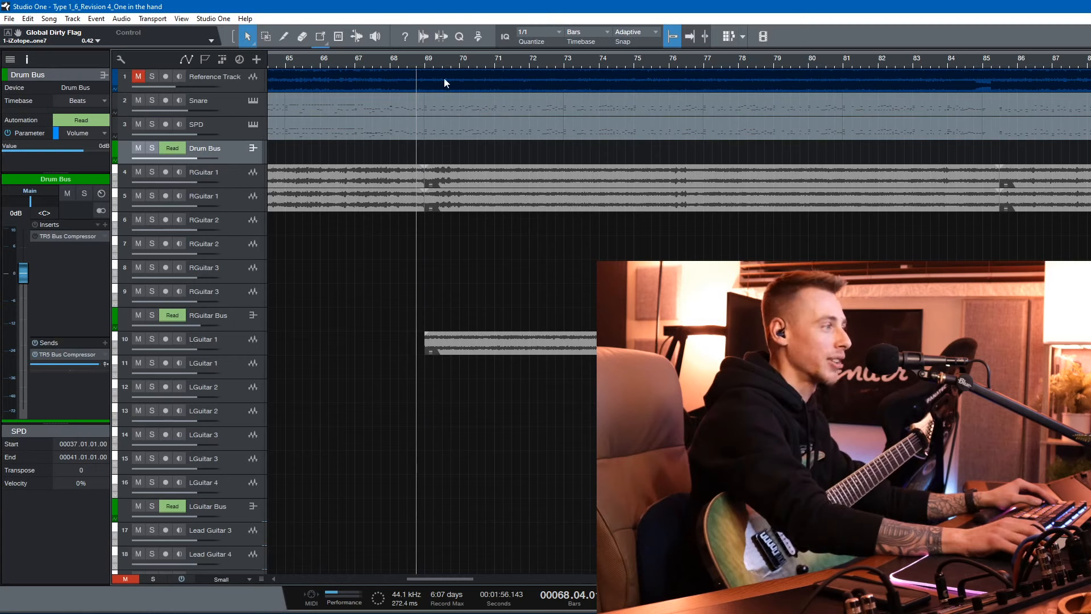
click(427, 60)
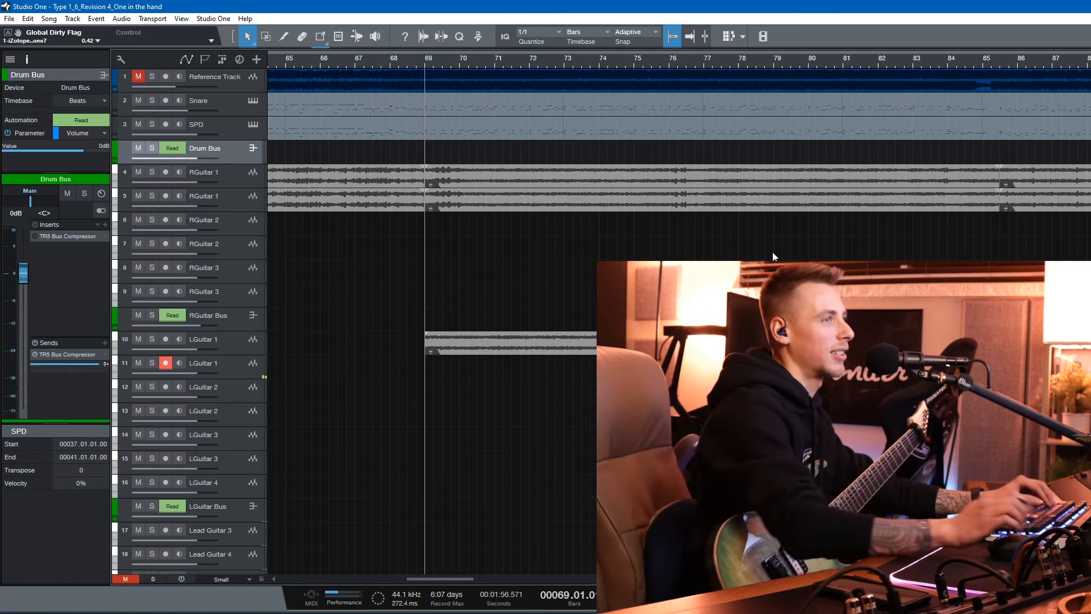
scroll(432, 319, down, 1)
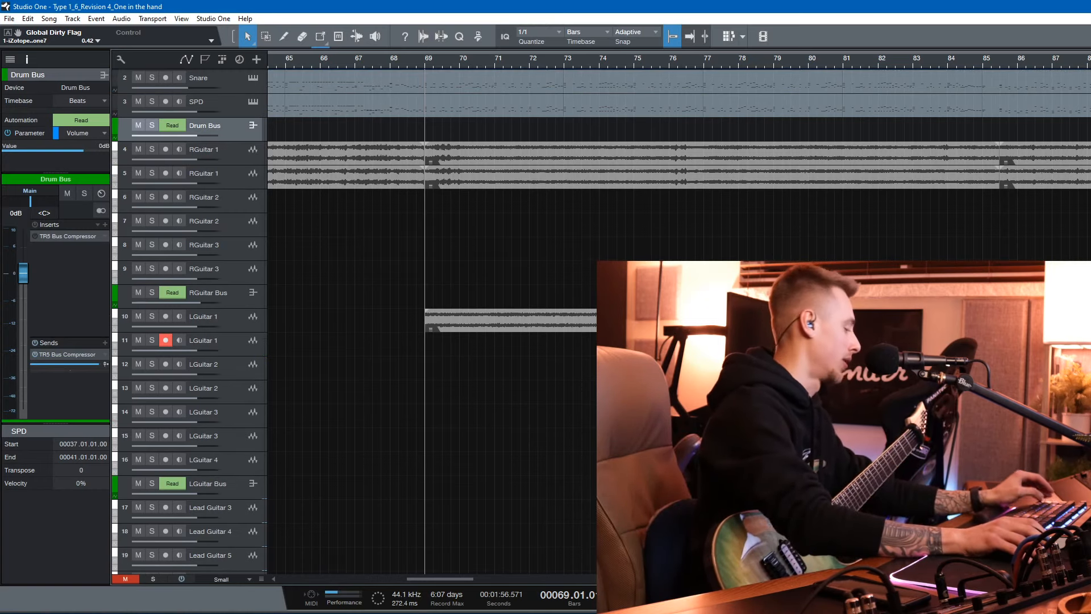
key(ctrl+s)
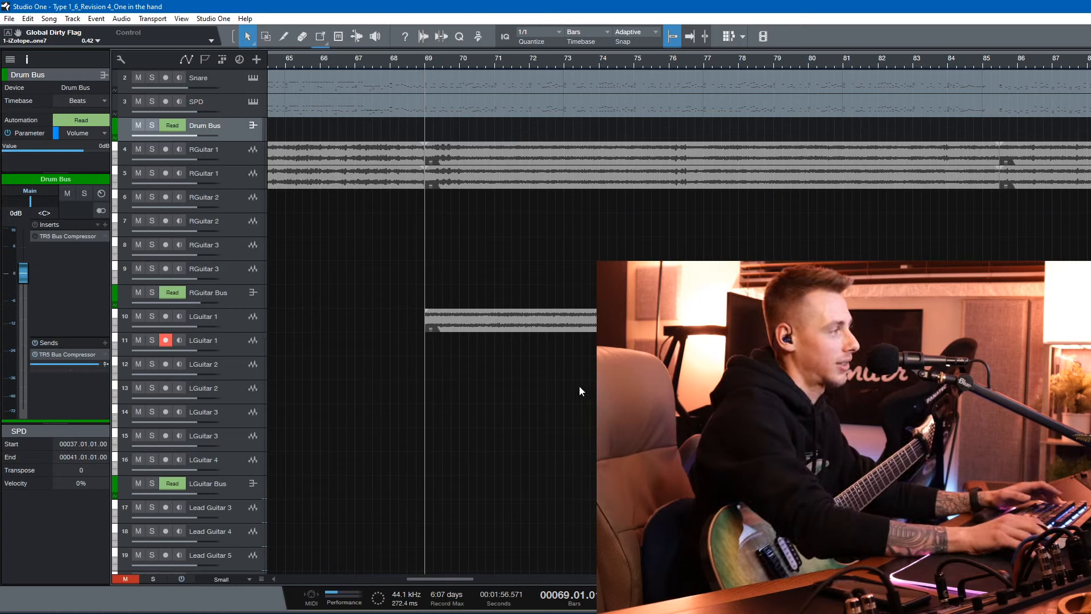
key(space)
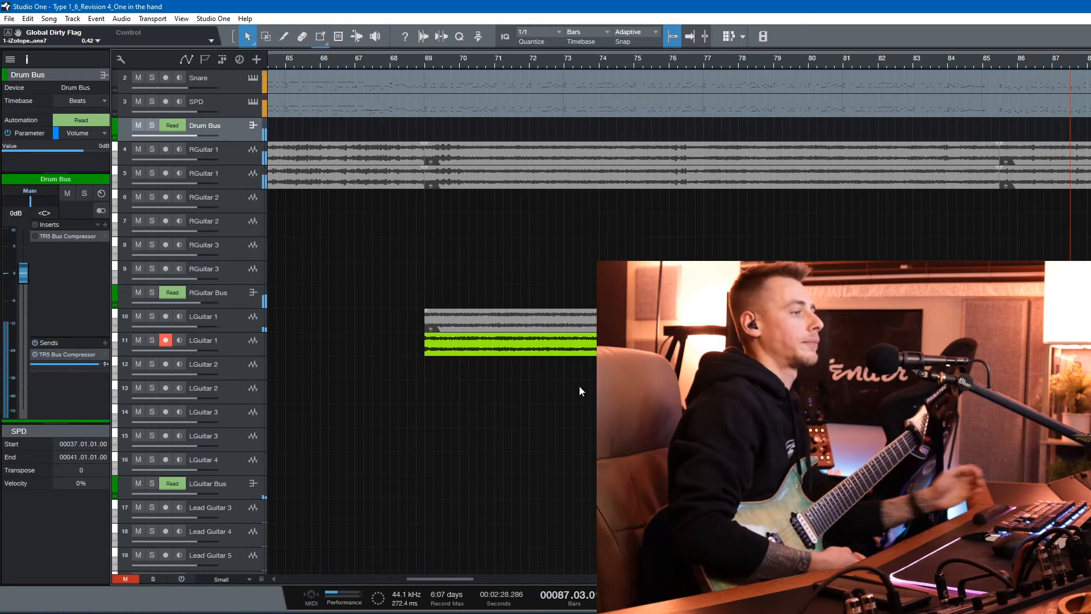
key(space)
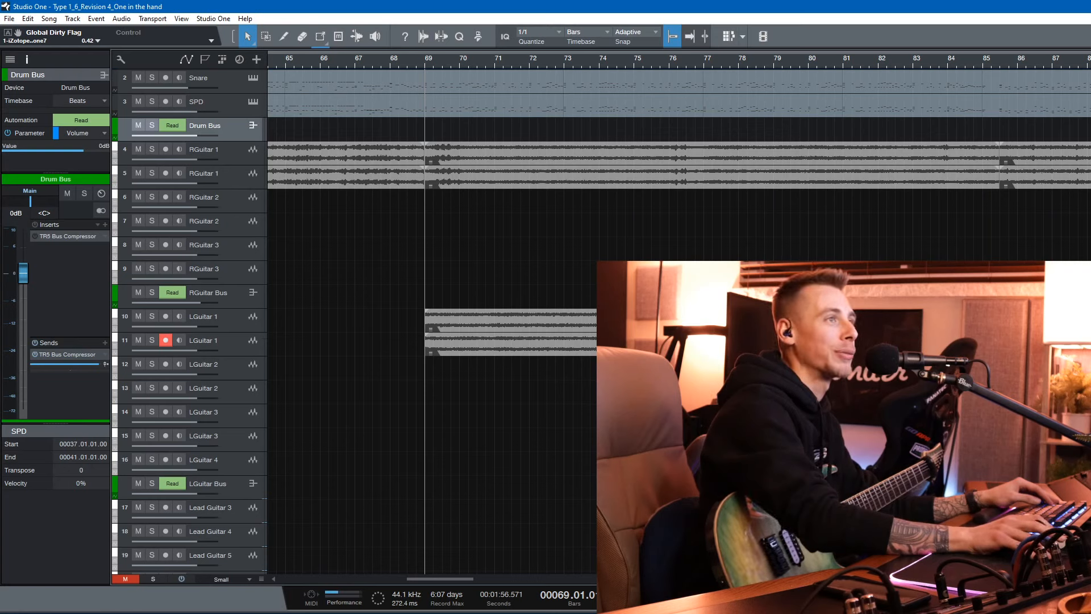
Play back the doubled guitars from bar 69 and disarm recording on the second LGuitar 1 track
key(alt+Tab)
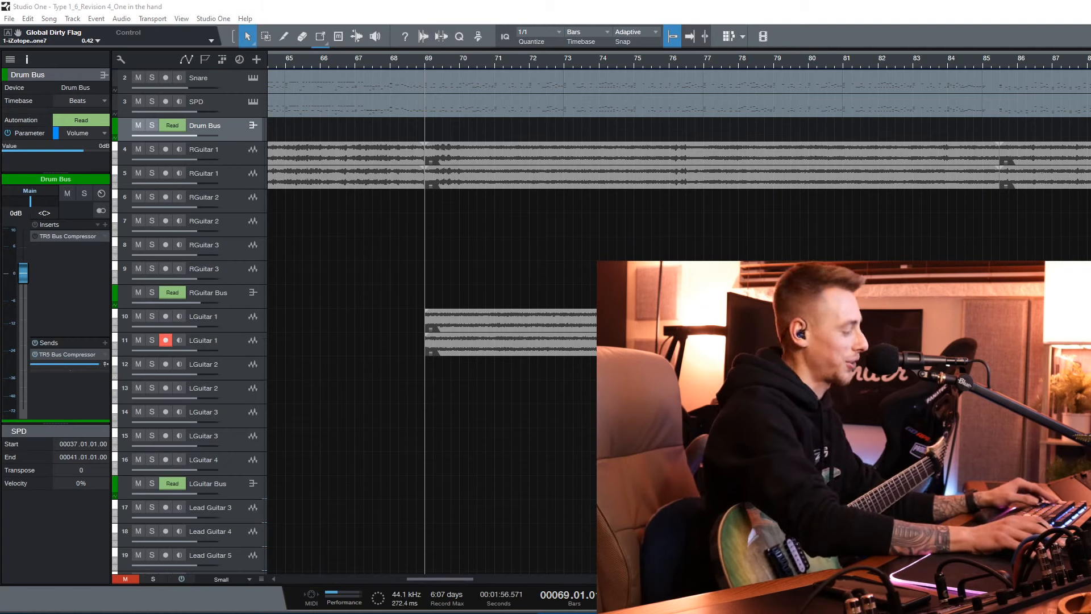
key(alt+Tab)
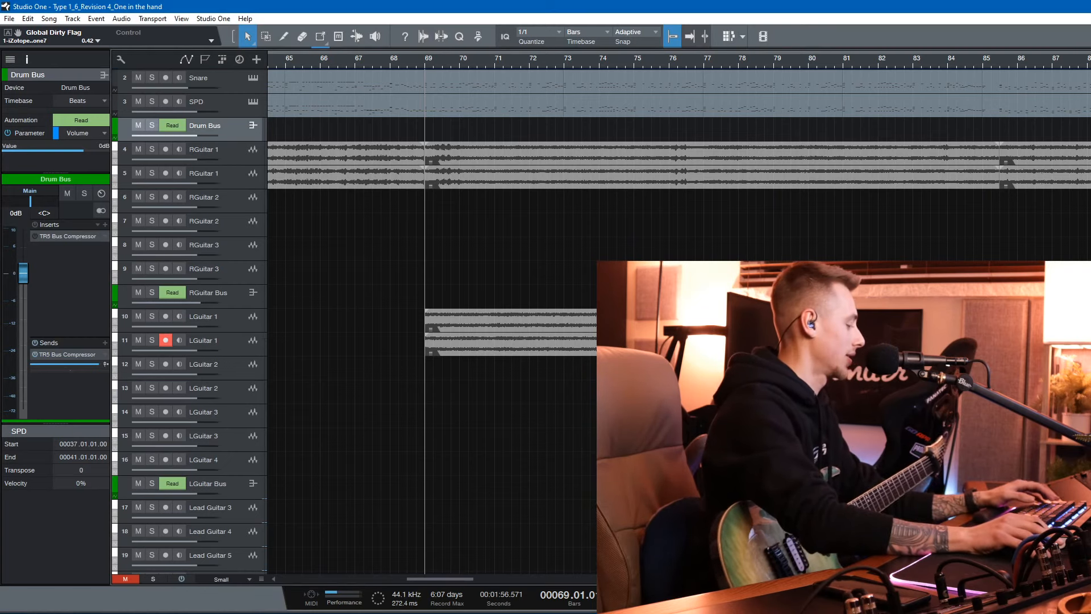
key(space)
click(165, 339)
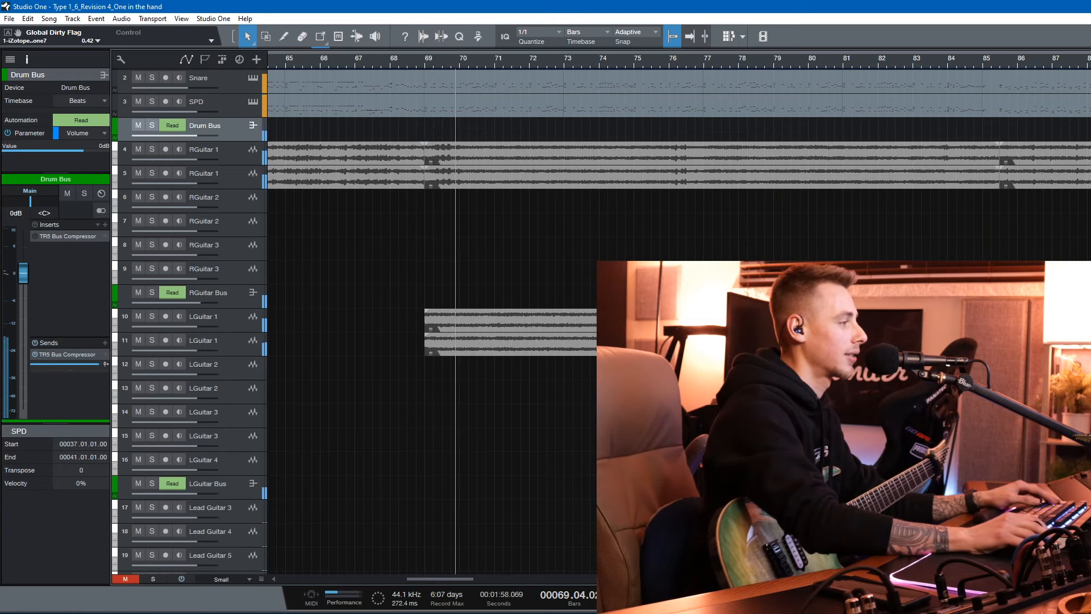
Lower the gain of both LGuitar 1 events starting at bar 69 to -3 dB and save the song
click(648, 321)
key(shift+e)
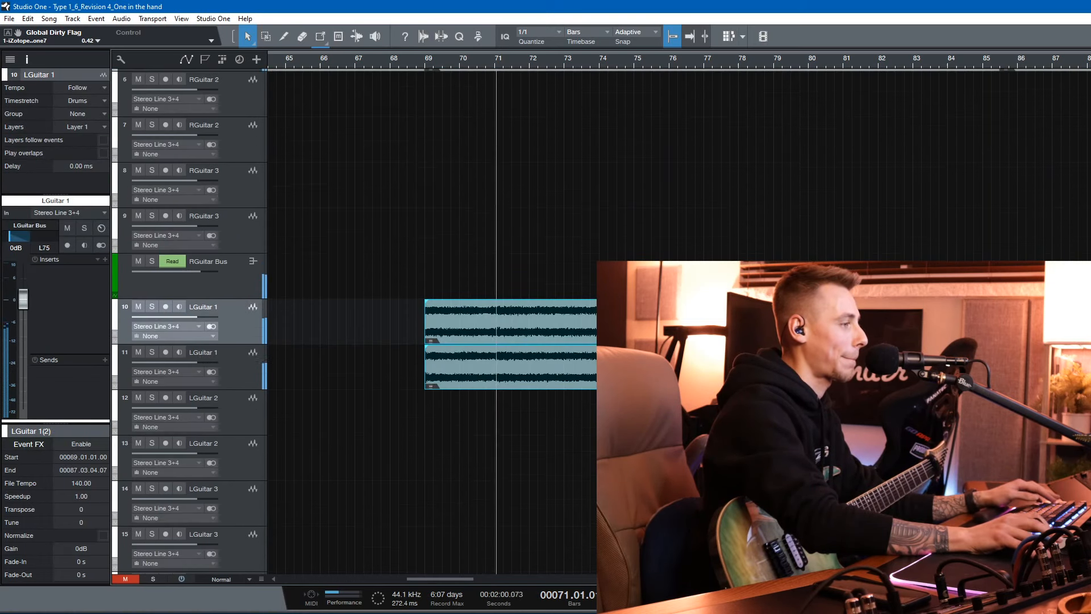
key(alt+Down)
key(alt+Down)
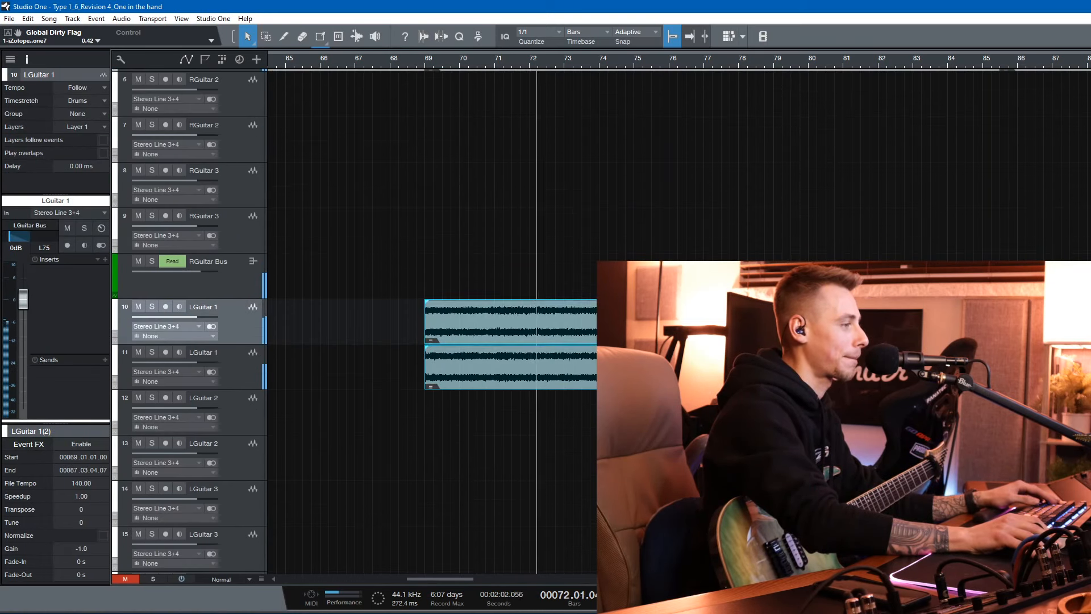
key(ctrl+d)
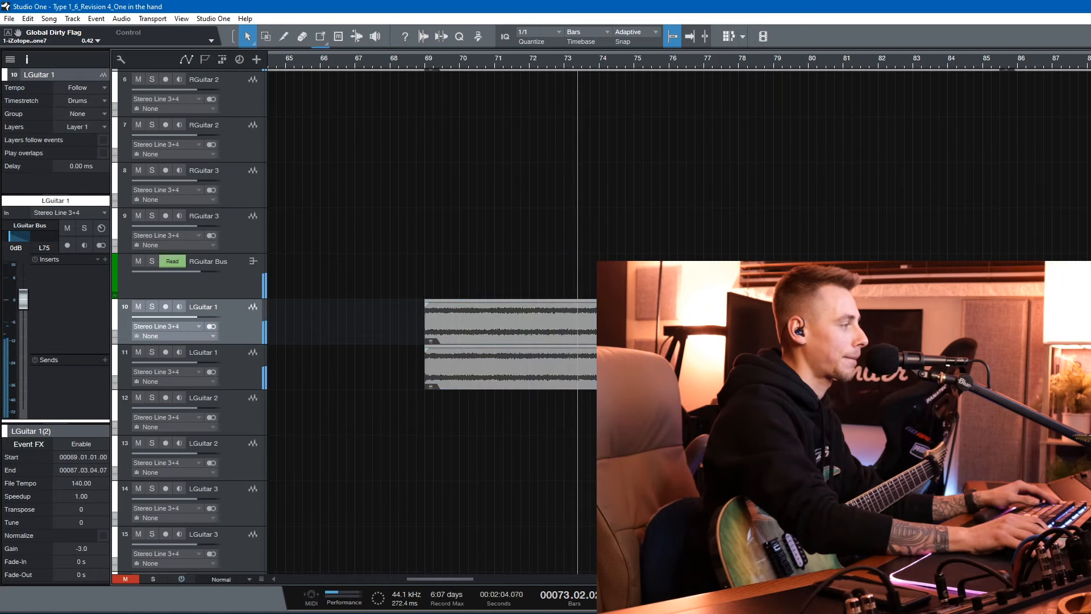
key(ctrl+s)
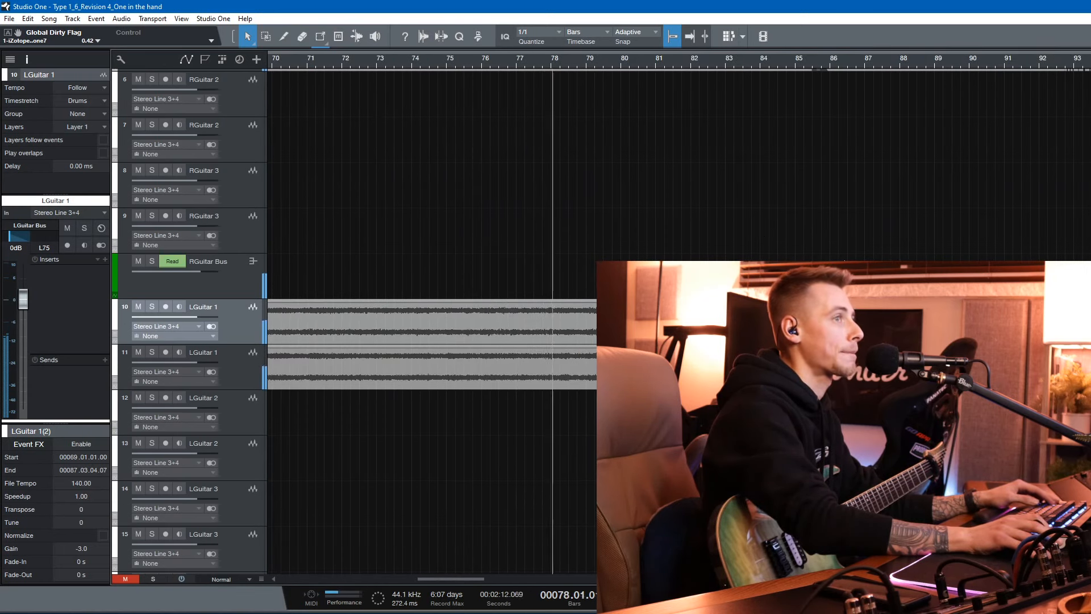
Trim both LGuitar 1 events to end at bar 87, stop playback, and select the two events
scroll(845, 261, left, 1)
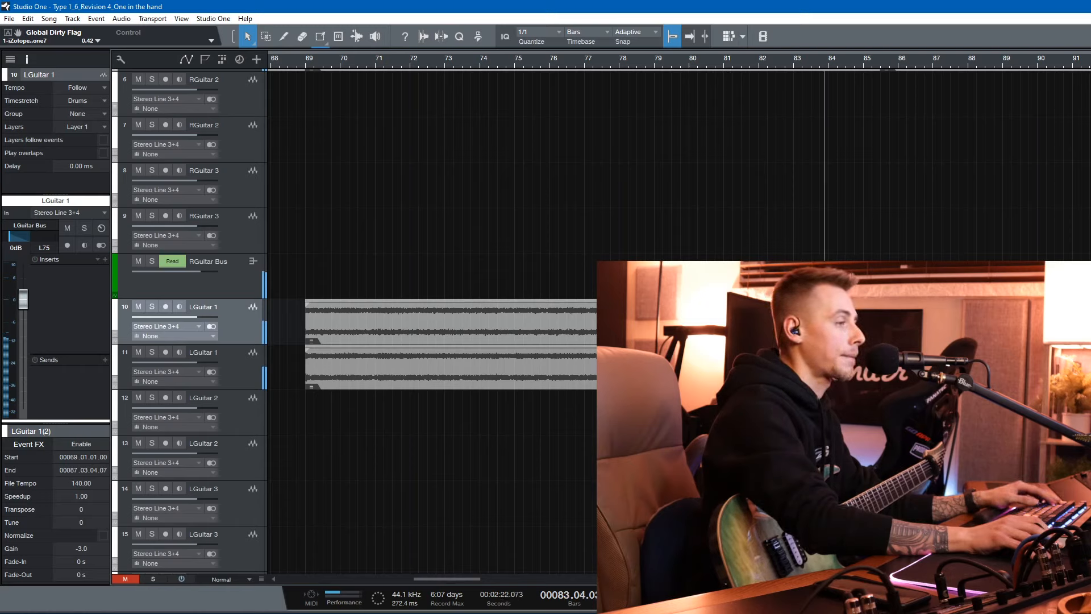
click(451, 322)
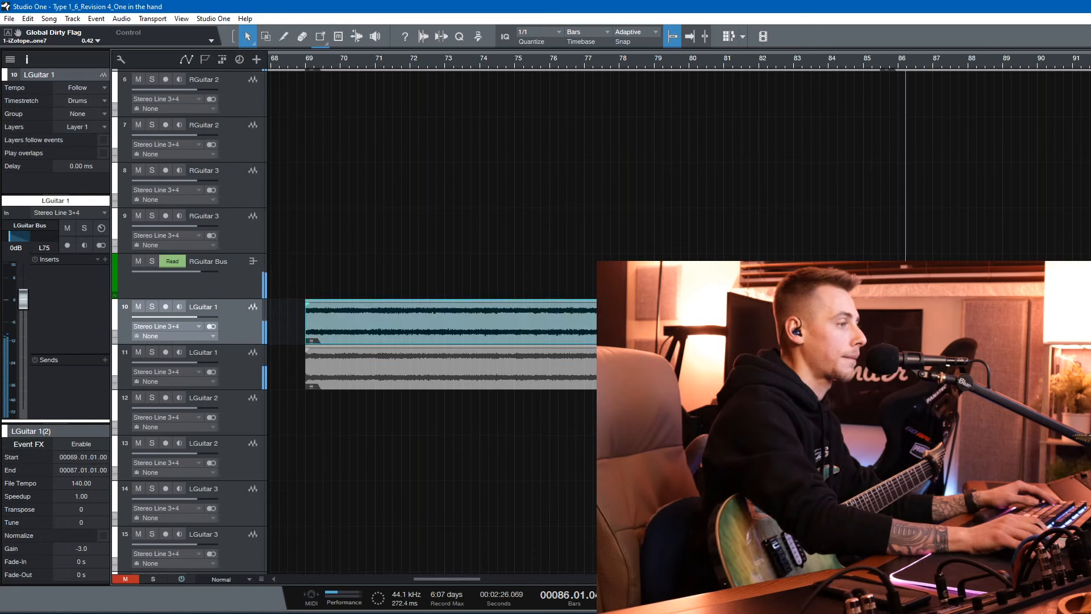
key(Down)
key(space)
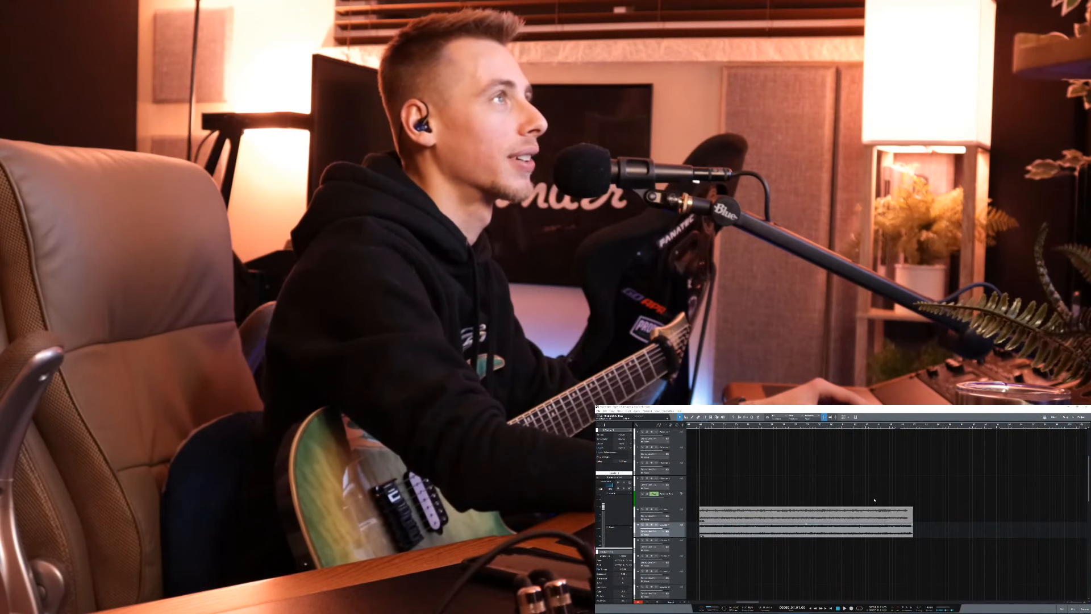
click(883, 514)
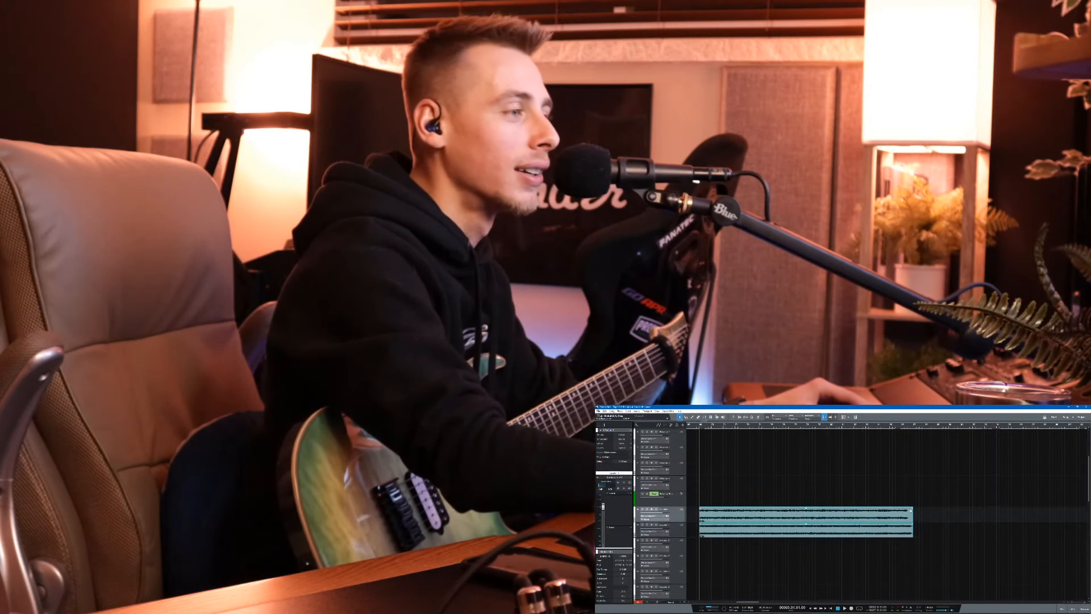
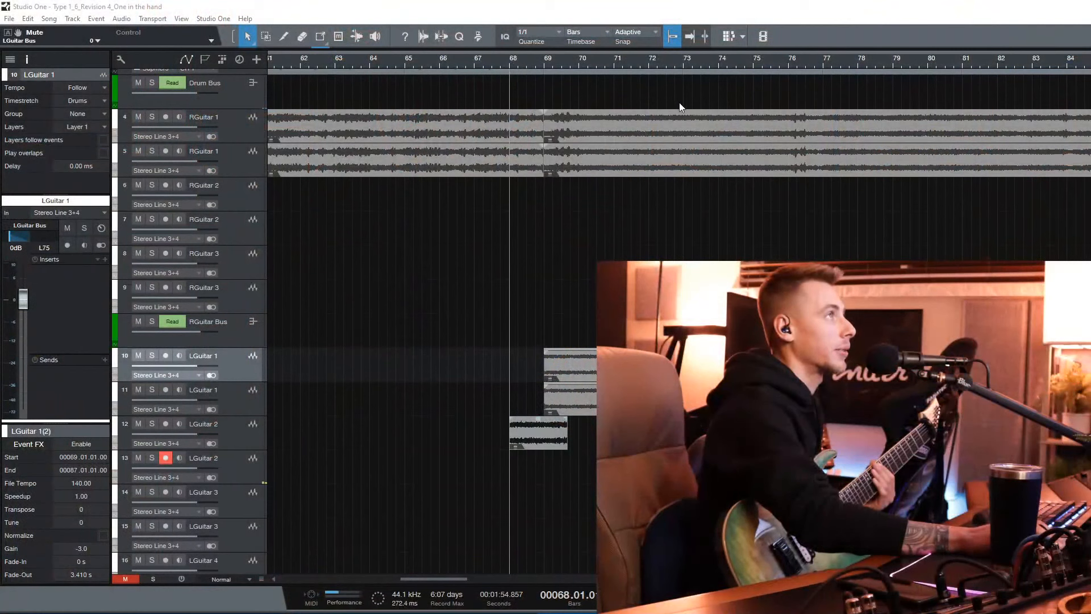
Record a short doubled take on the second LGuitar 2 track from bar 68 to about bar 70
click(166, 491)
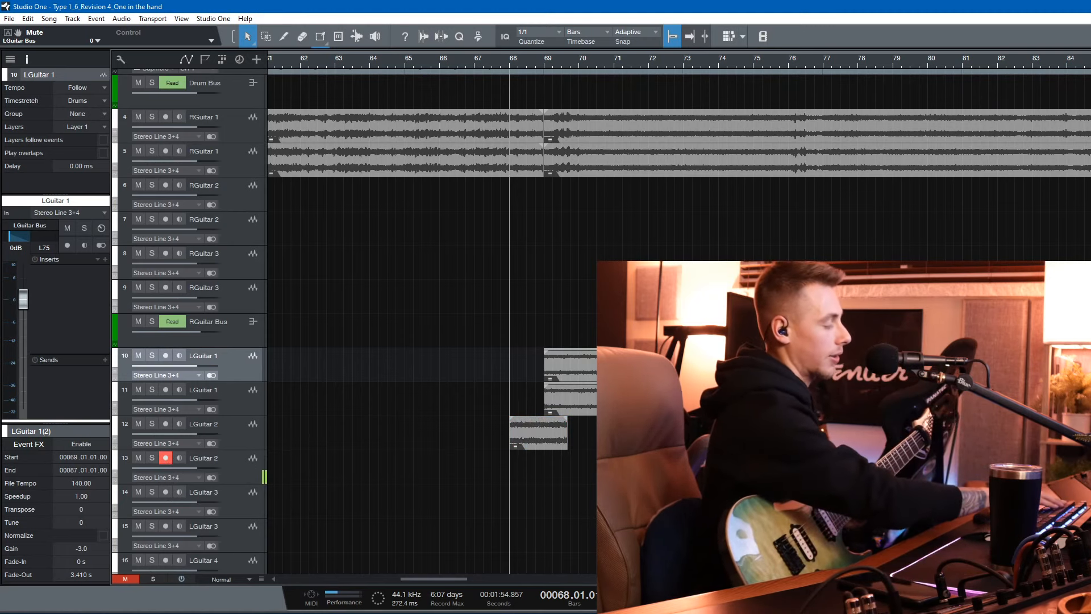
key(KP_Multiply)
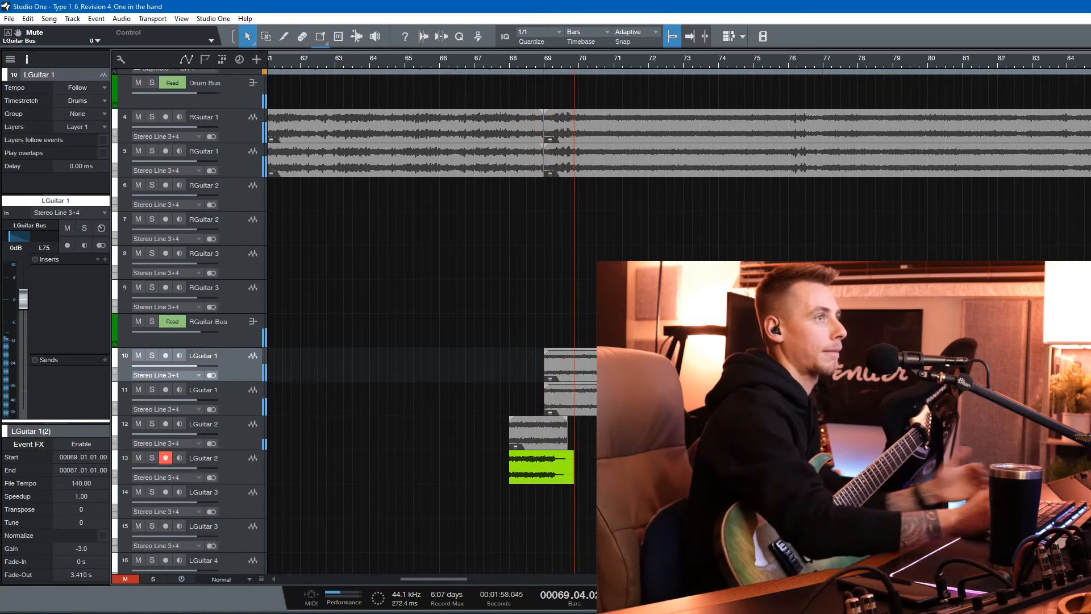
key(space)
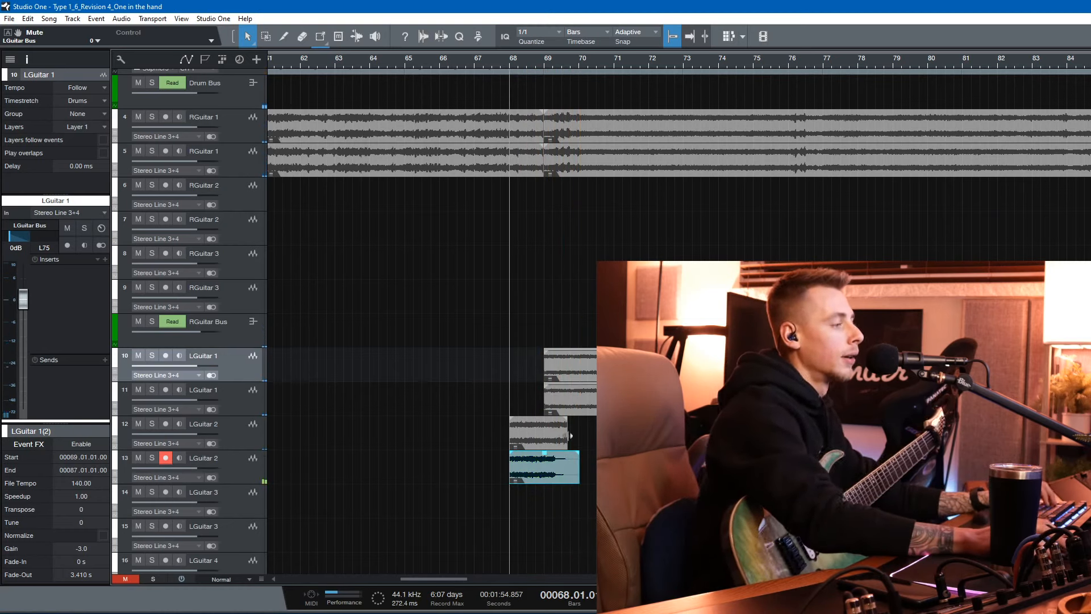
Trim the LGuitar 2 take starting at bar 68 to end at bar 69 and move both takes onto the LGuitar 1 tracks
drag(570, 436, 541, 467)
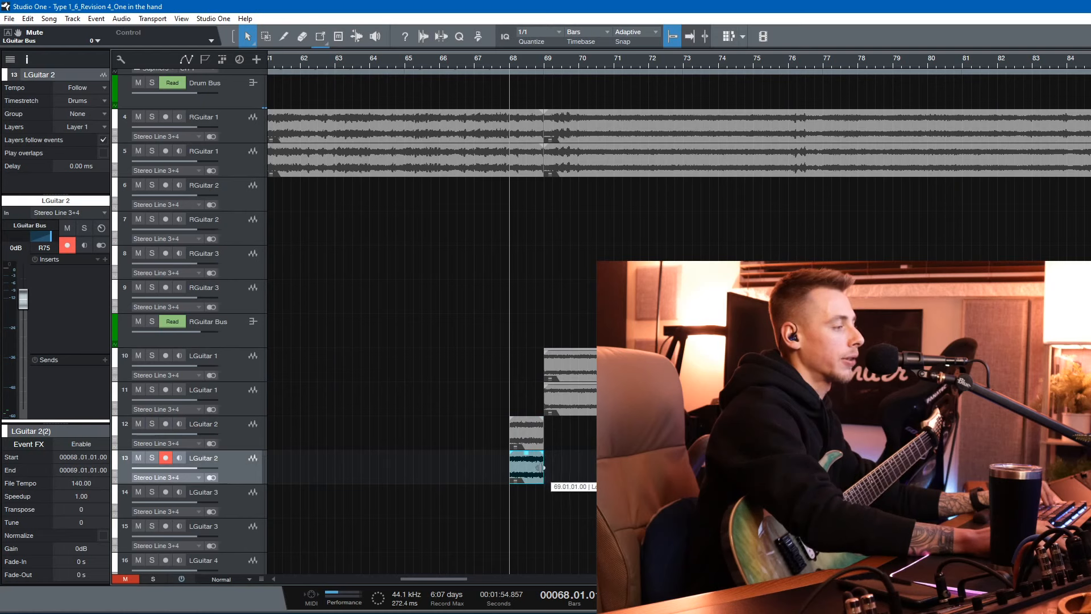
drag(438, 384, 524, 459)
Lower the gain of both one-bar LGuitar 1 events at bar 68 to -4.1 dB and add a 1.714 s fade-in
drag(524, 388, 528, 361)
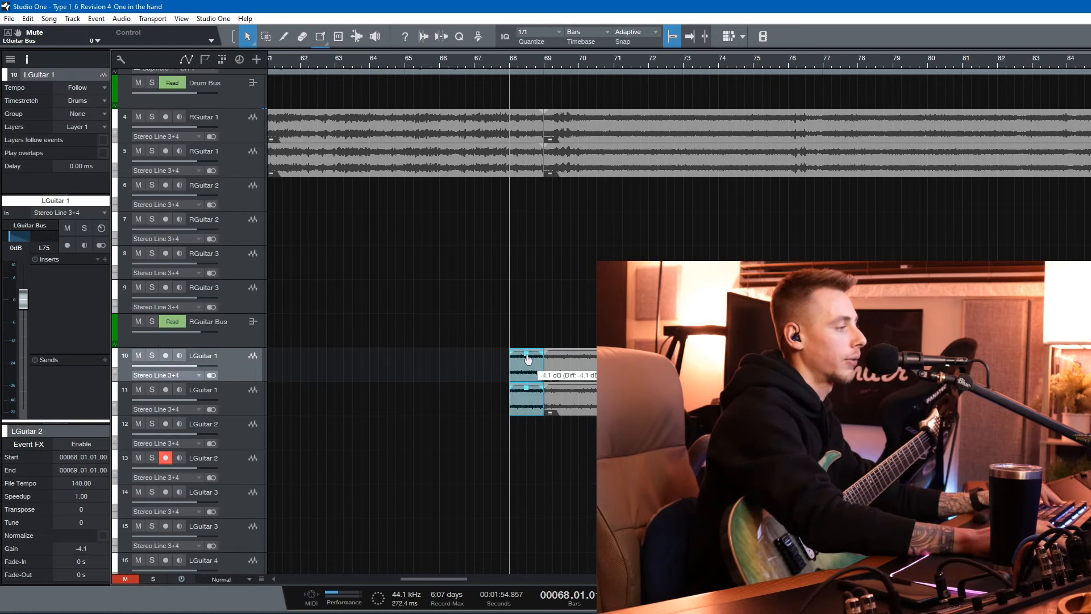
click(515, 361)
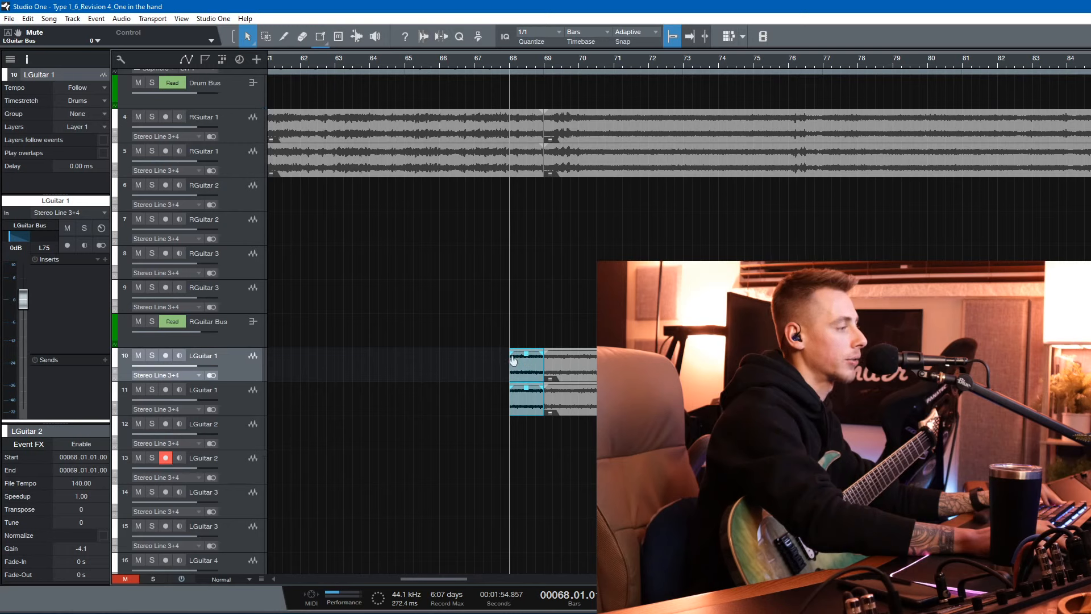
drag(527, 354, 544, 353)
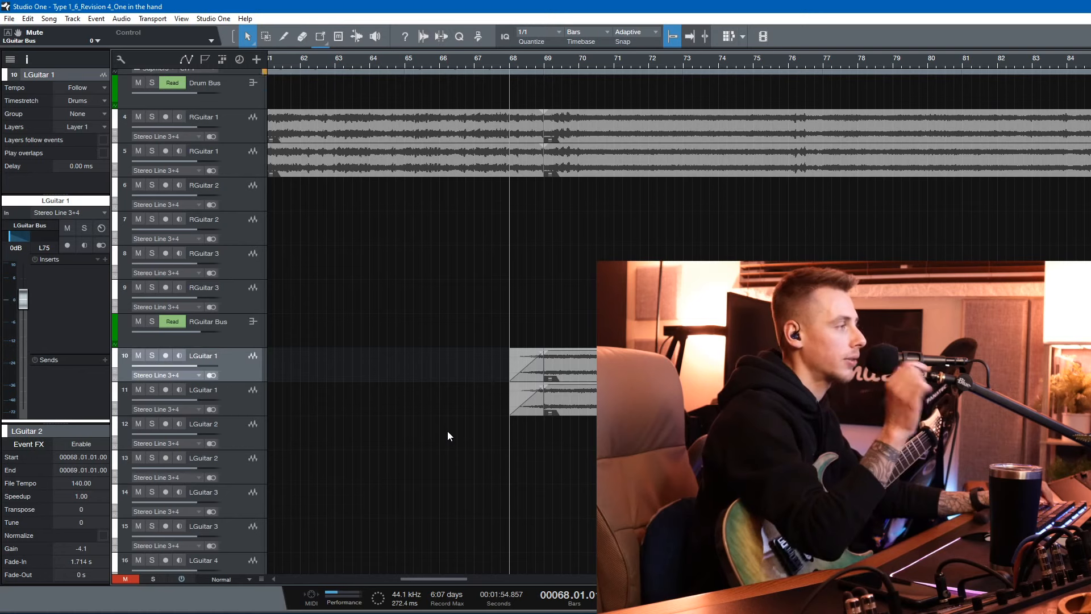
Play back the faded-in LGuitar 1 events with the full mix from bar 68
key(space)
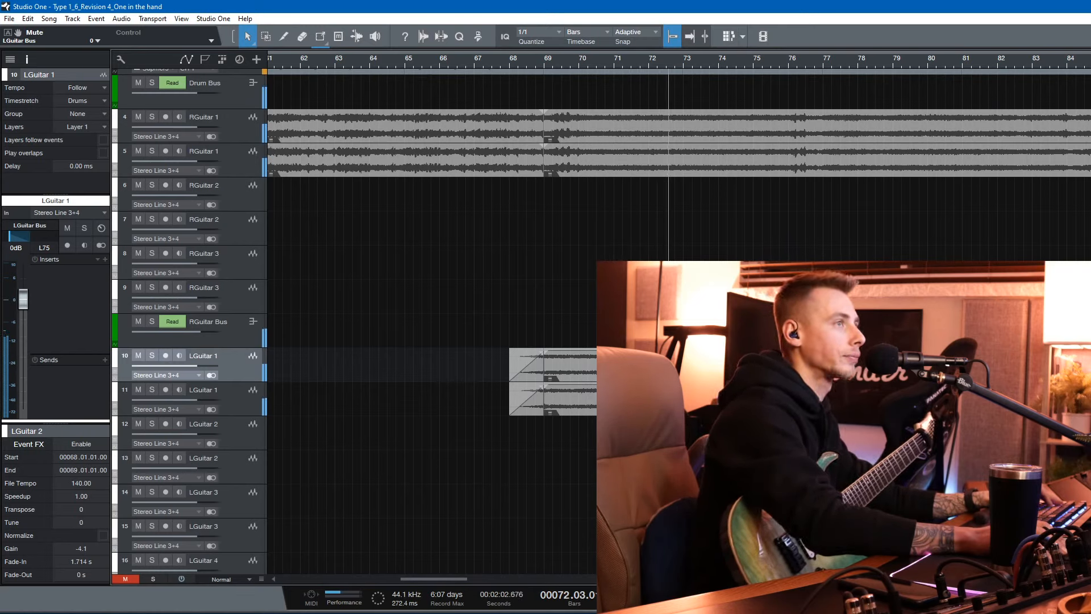
key(space)
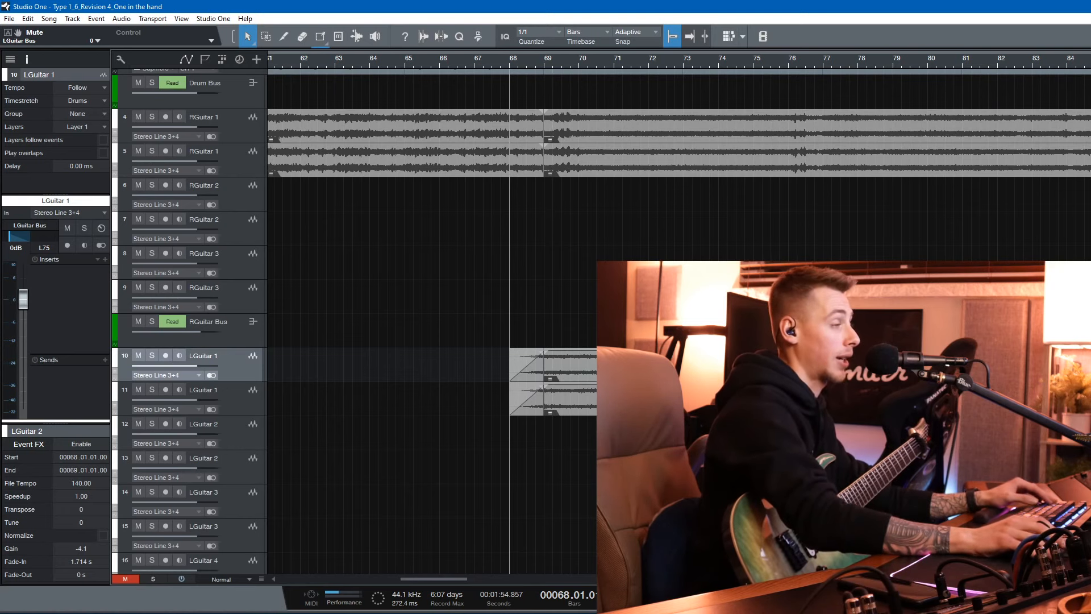
scroll(398, 171, up, 3)
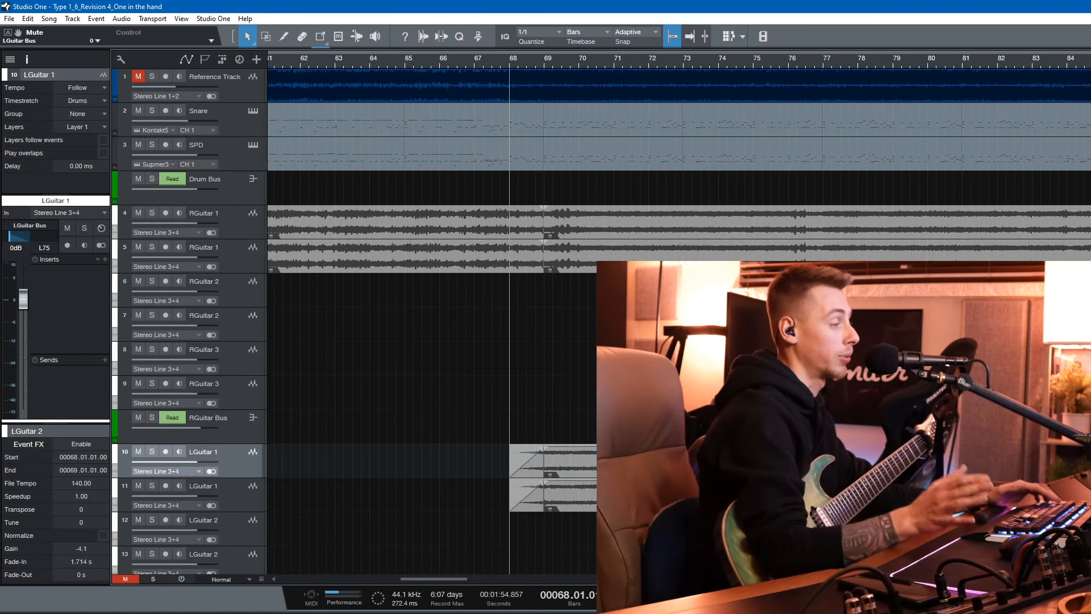
scroll(397, 319, down, 3)
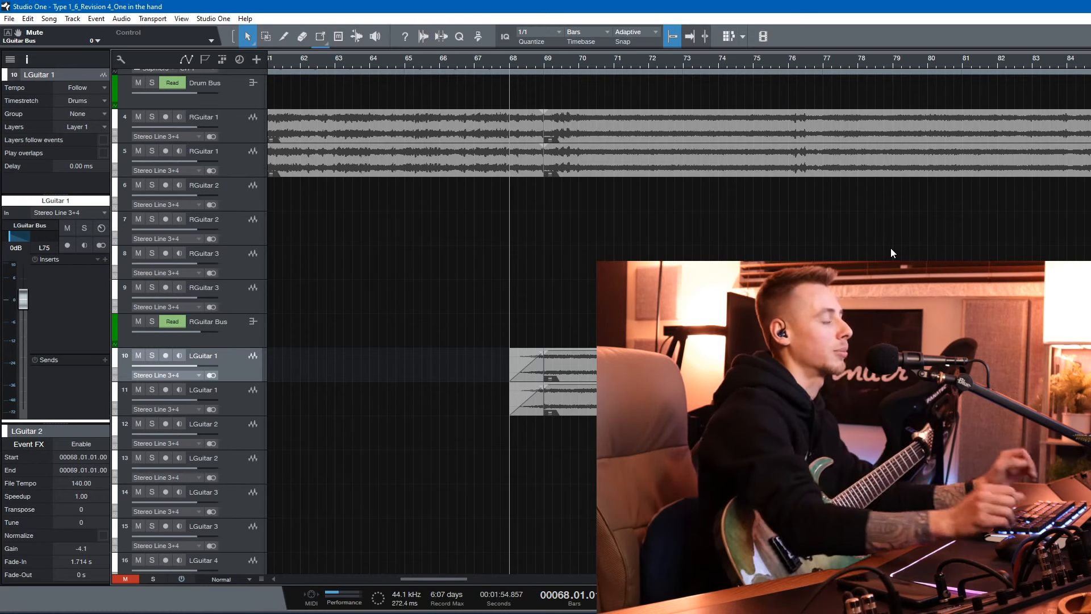
scroll(891, 248, up, 3)
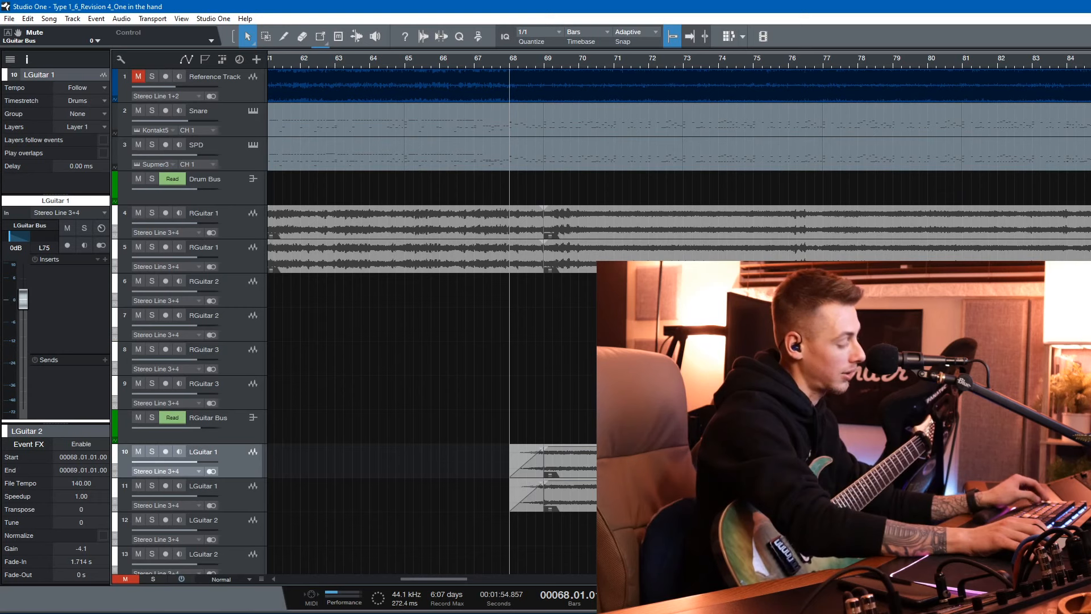
scroll(679, 313, right, 1)
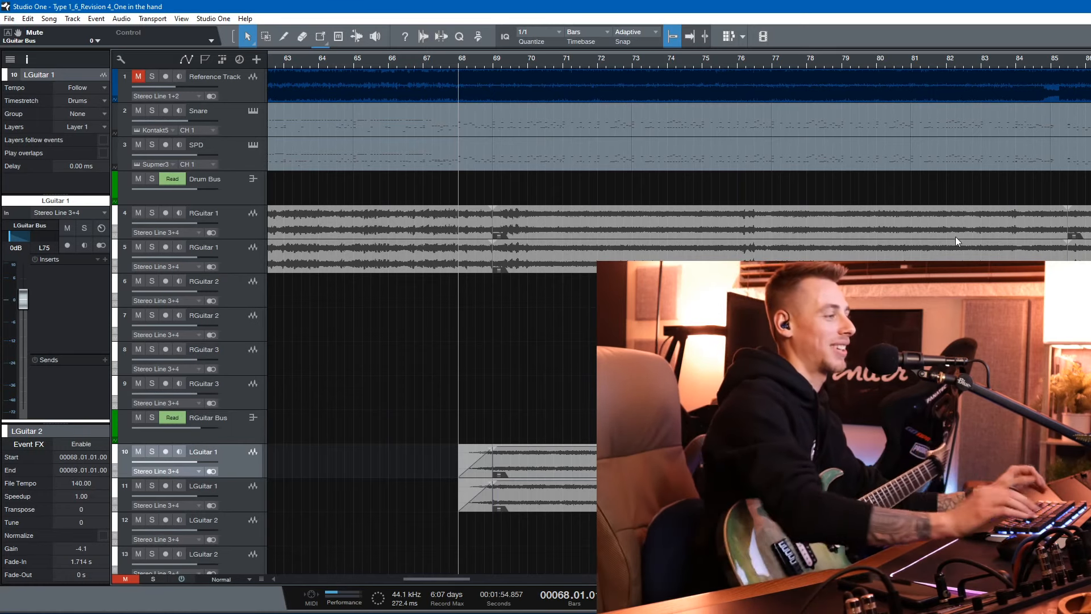
scroll(432, 318, down, 5)
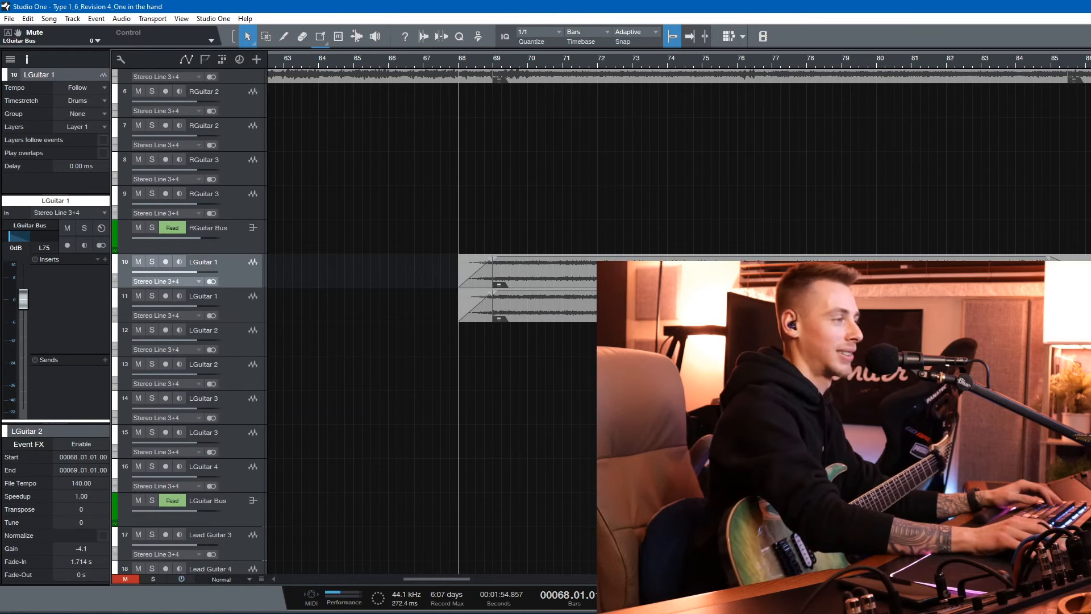
scroll(432, 318, up, 2)
scroll(432, 318, down, 1)
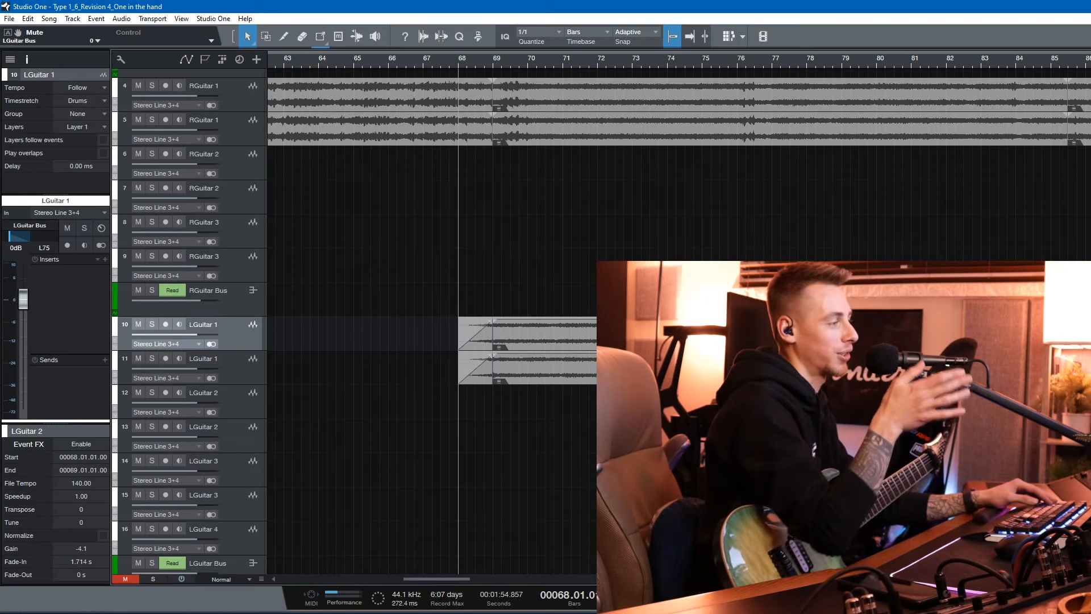
scroll(432, 170, up, 4)
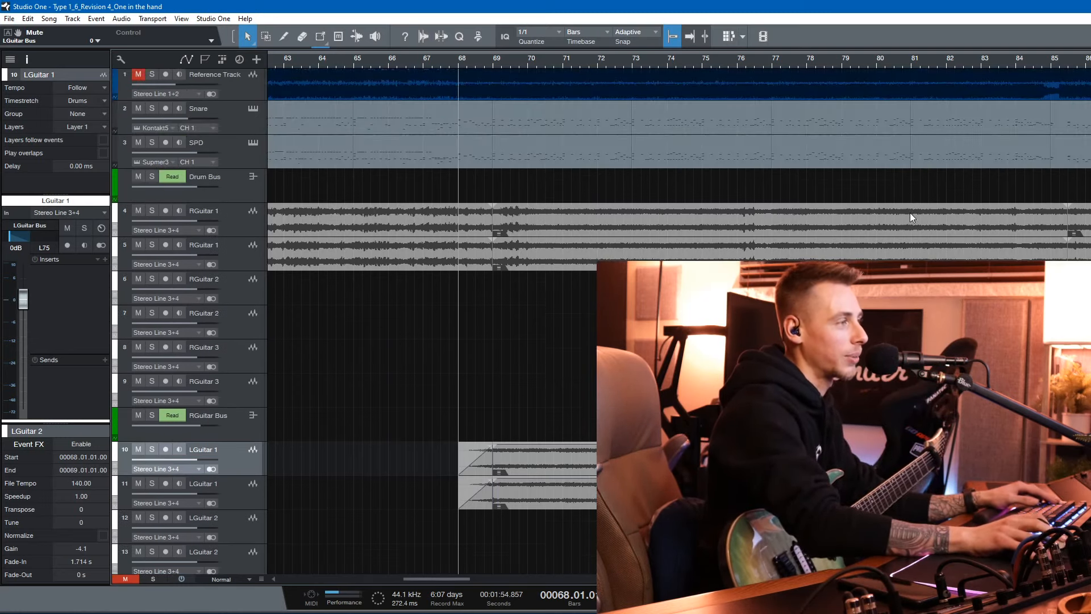
scroll(432, 319, down, 3)
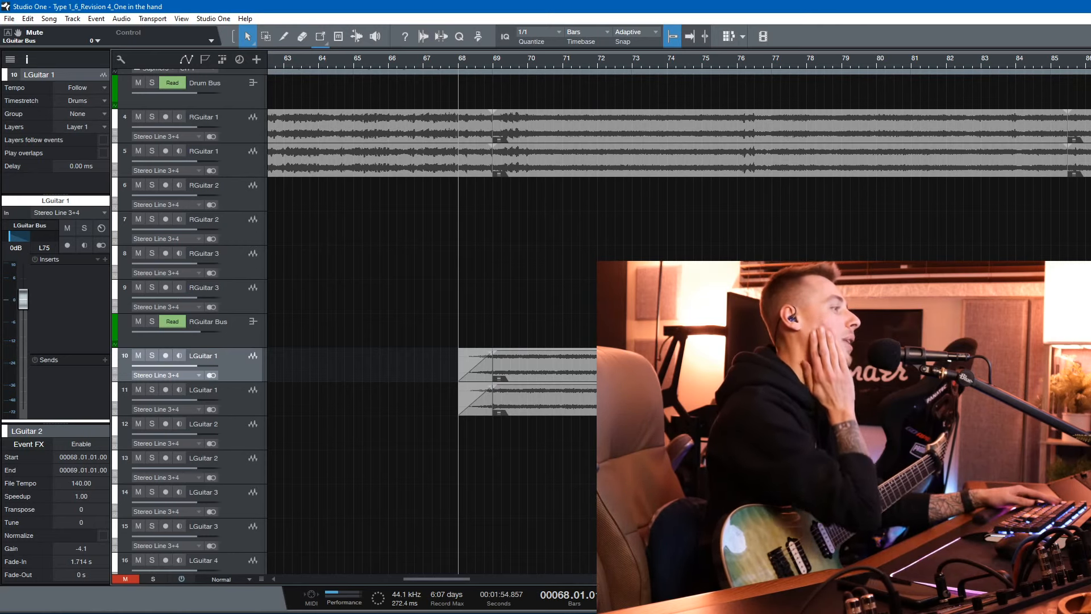
scroll(762, 63, down, 2)
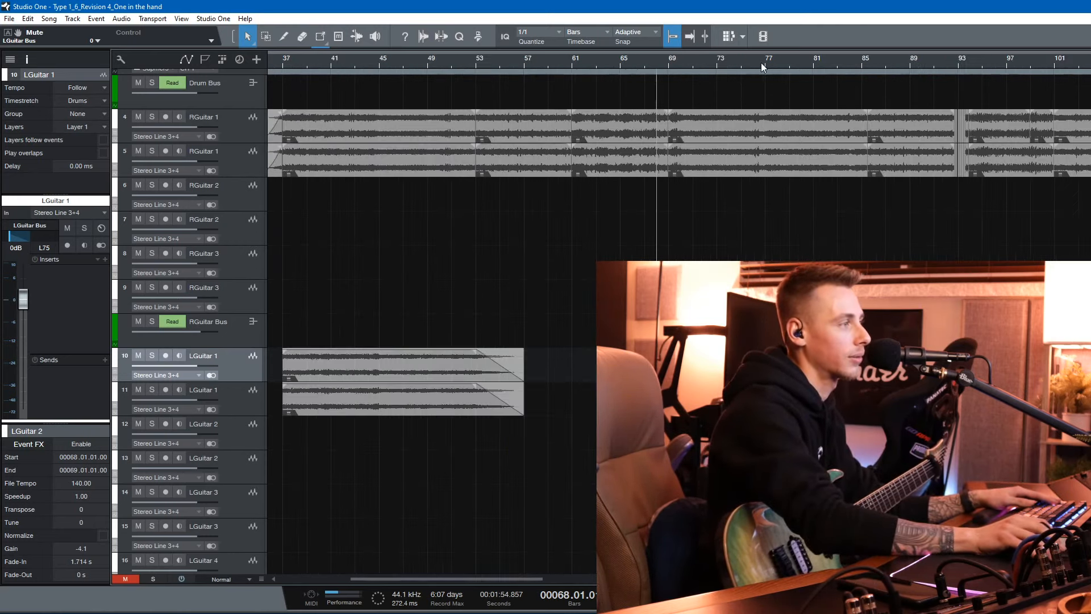
scroll(762, 62, up, 1)
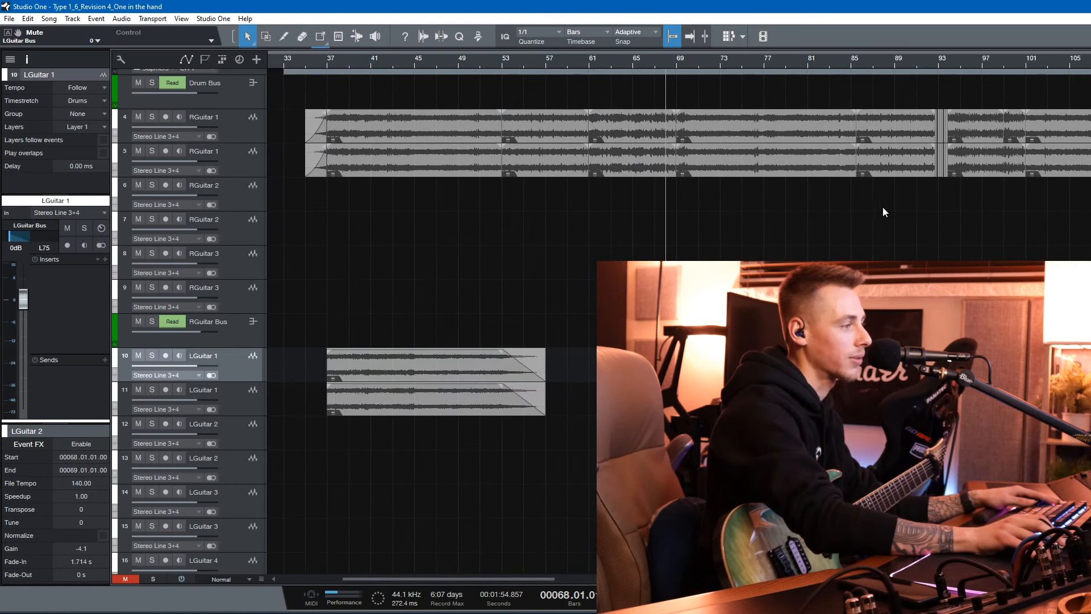
Place the playback cursor at bar 86 and examine the guitar tracks around the section following the left guitar takes
click(865, 67)
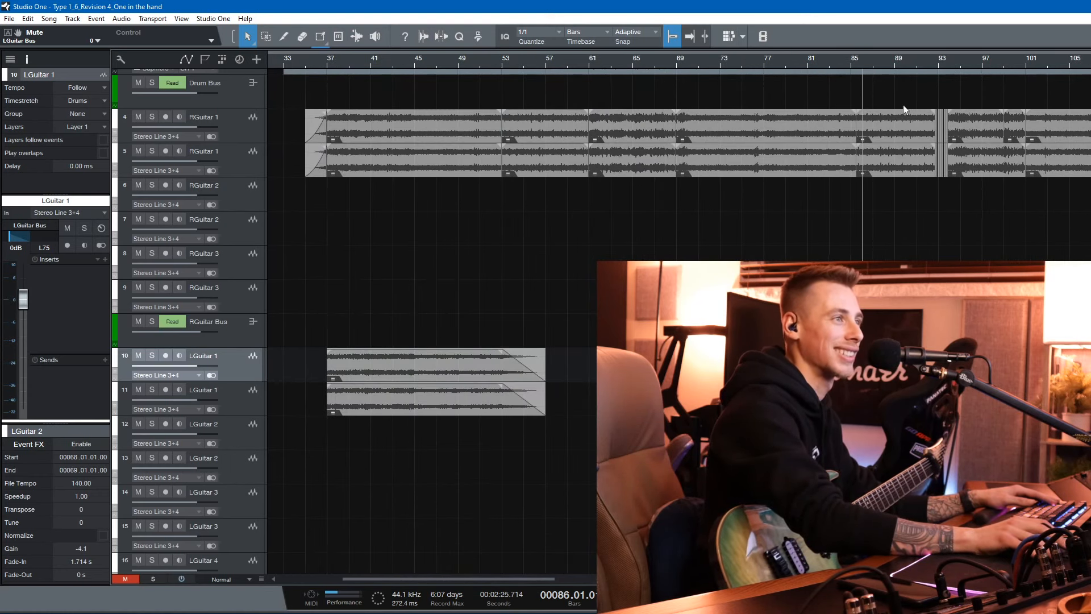
scroll(871, 58, up, 4)
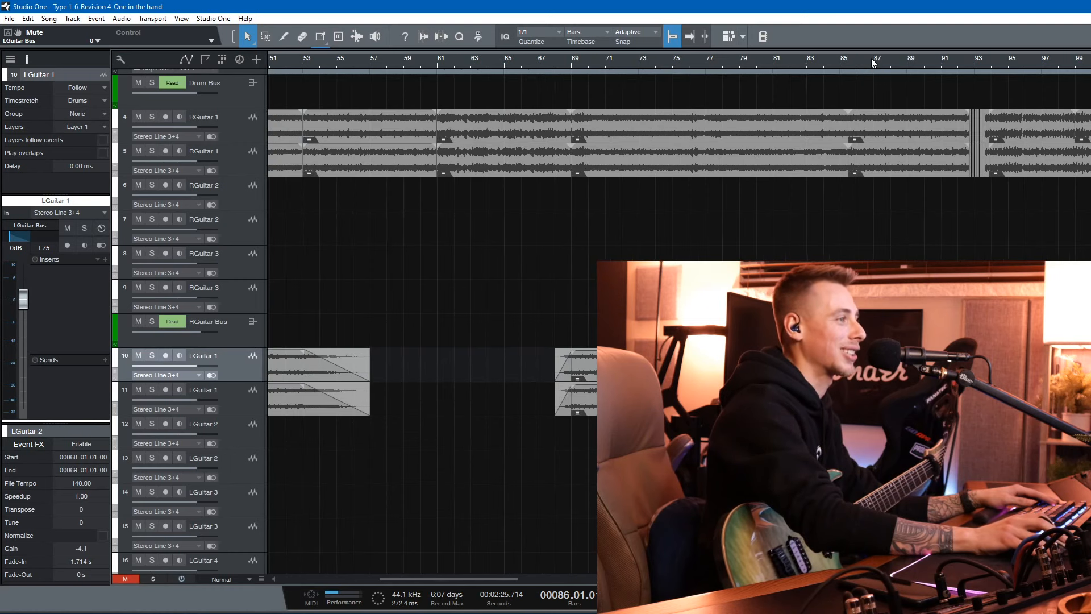
scroll(398, 318, down, 2)
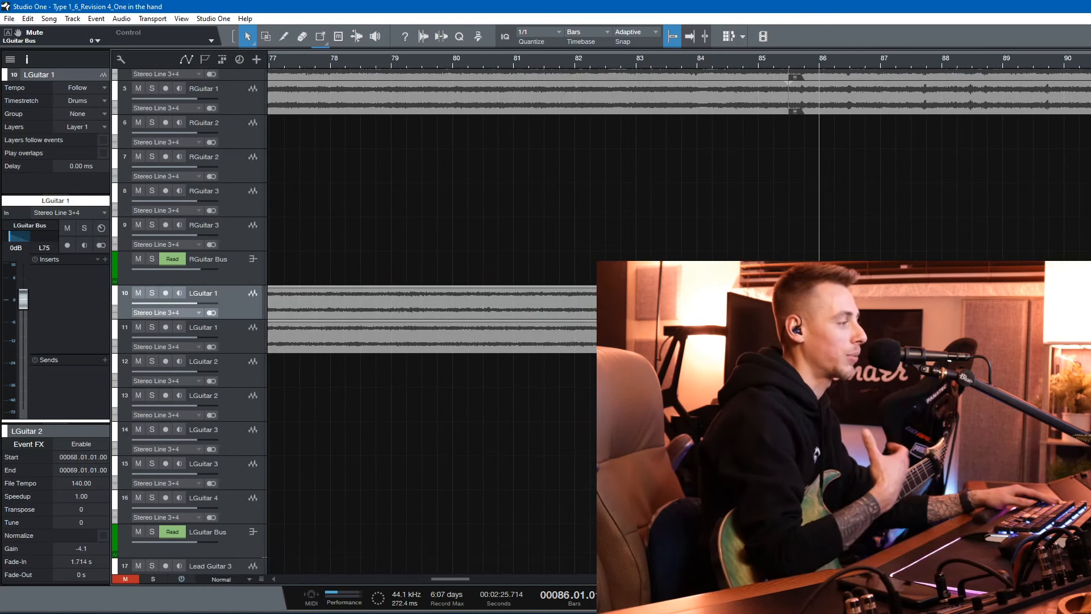
scroll(398, 319, up, 5)
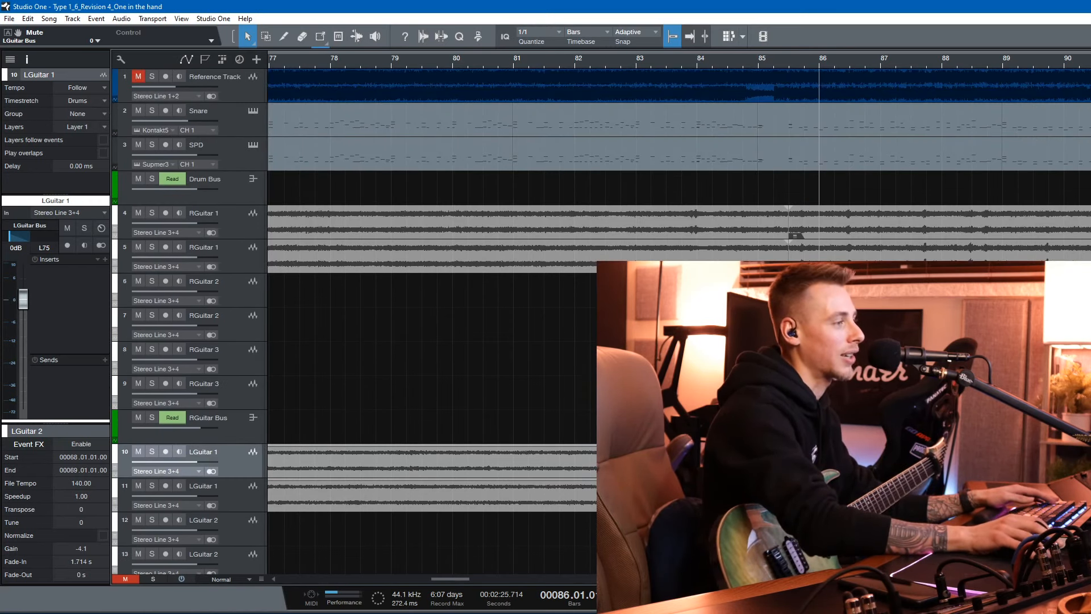
scroll(398, 319, down, 4)
scroll(398, 319, up, 4)
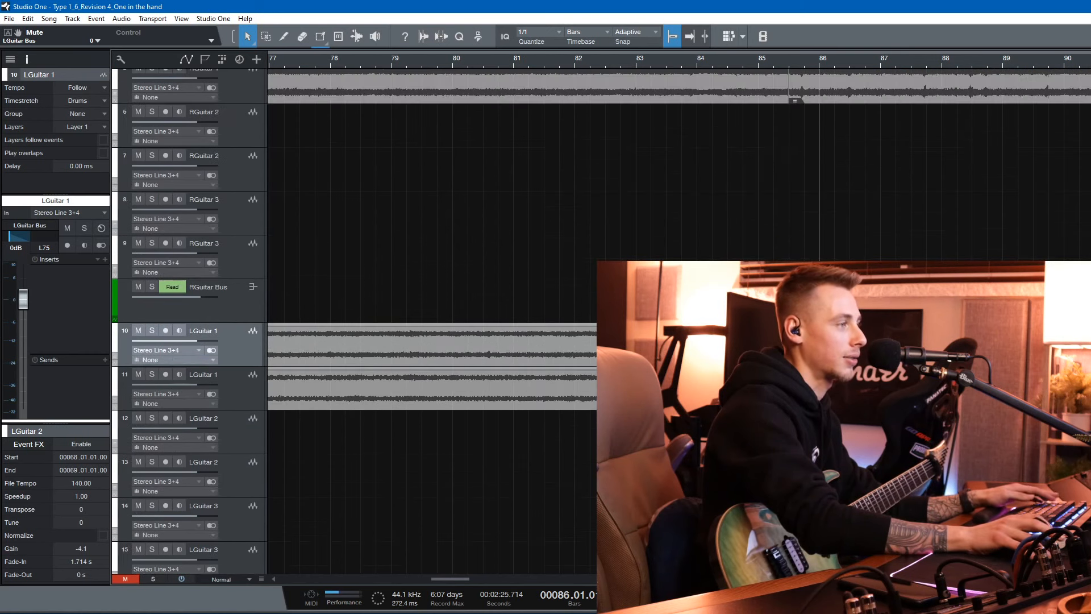
scroll(909, 61, down, 5)
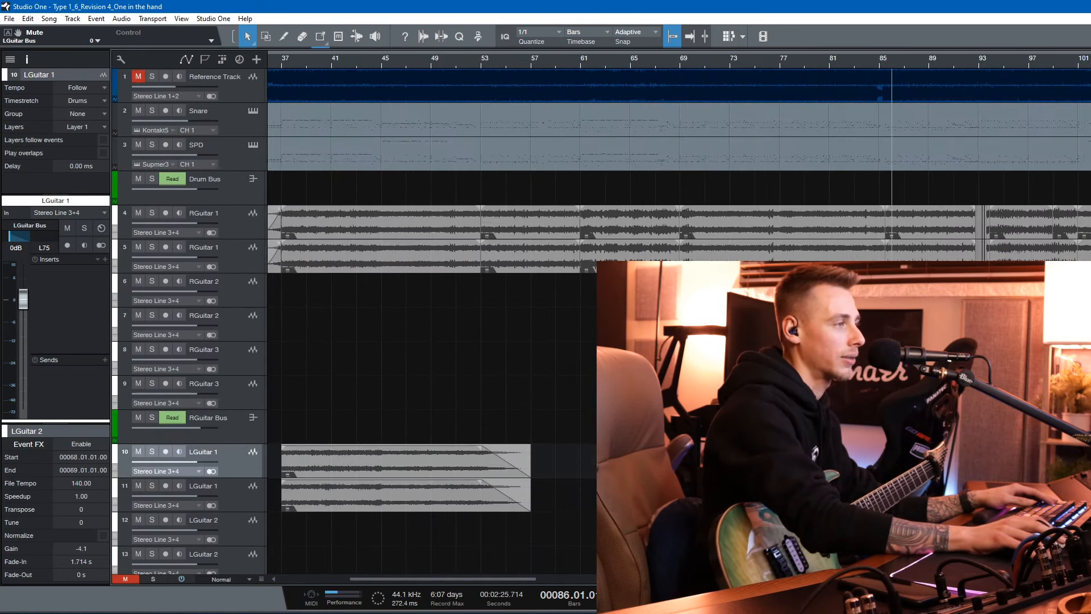
scroll(739, 342, right, 4)
scroll(739, 341, down, 2)
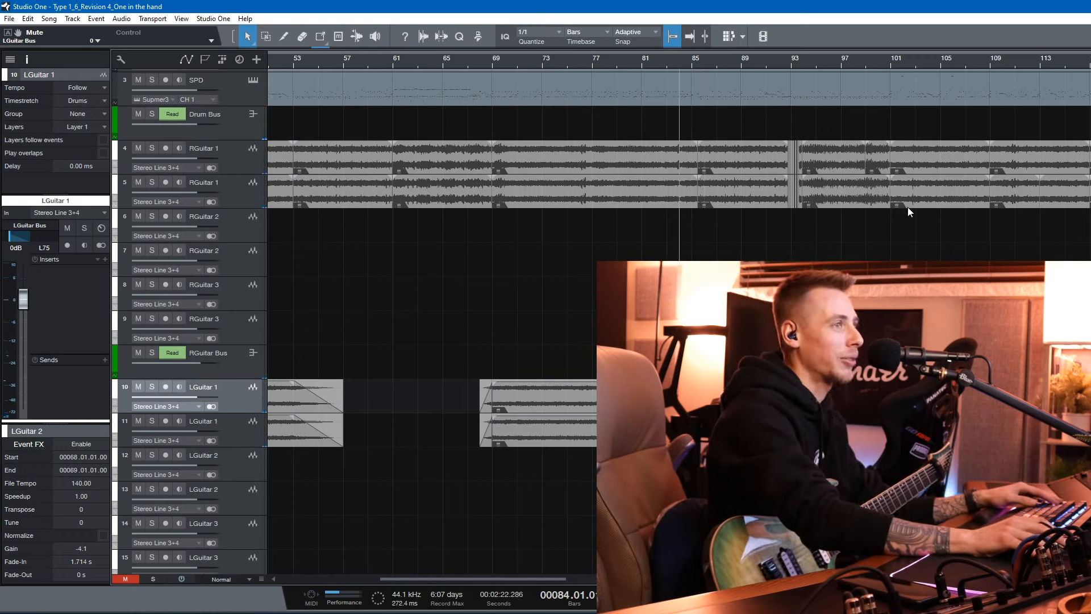
Play back the arrangement from bar 84 to about bar 102 to review the upcoming guitar section
key(space)
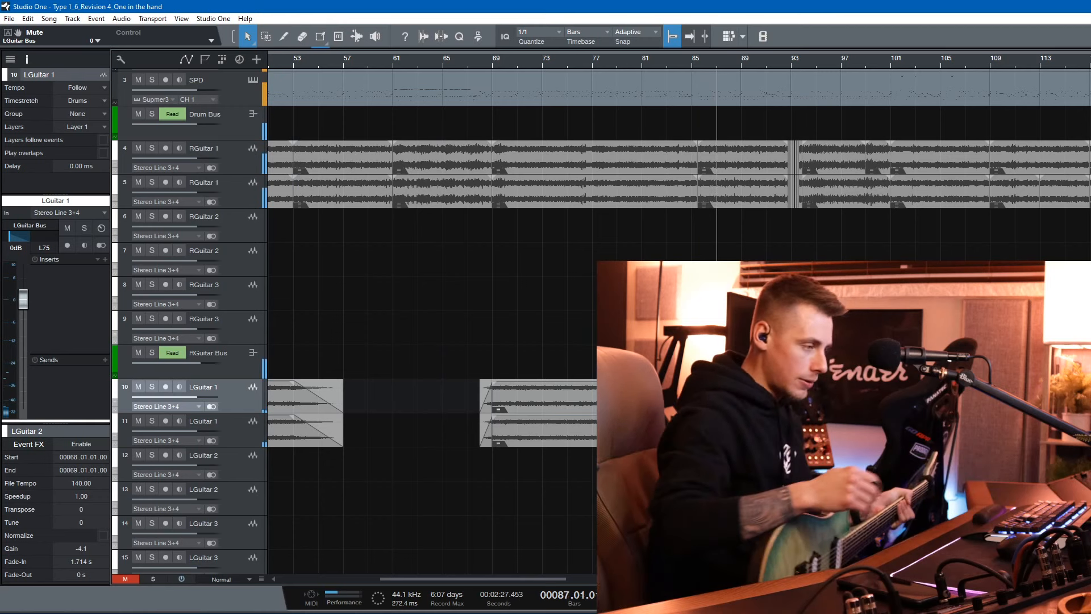
scroll(432, 318, down, 10)
scroll(1034, 231, up, 10)
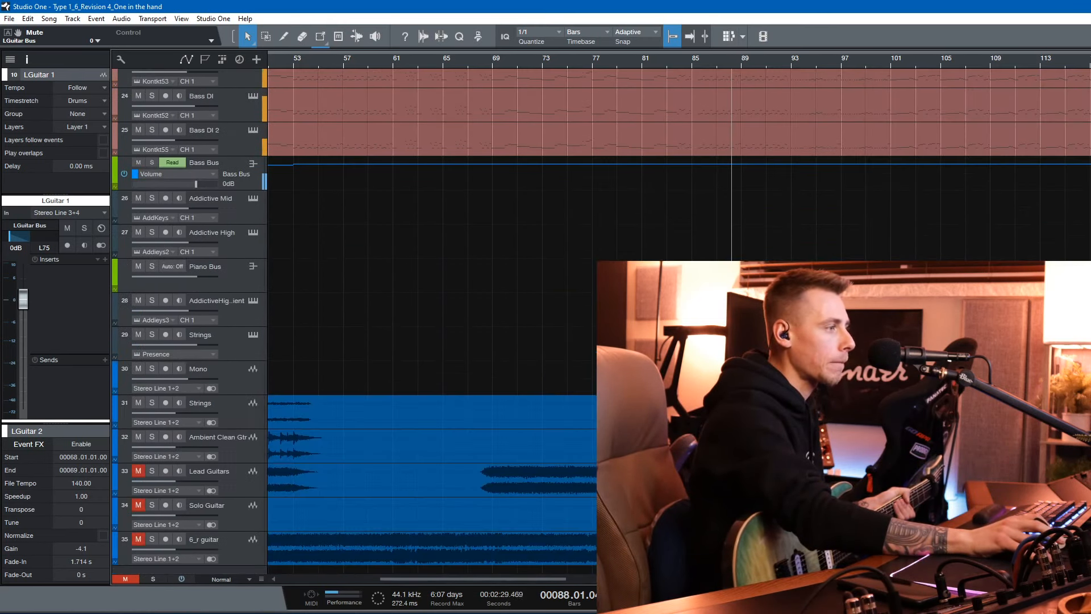
scroll(1035, 230, up, 3)
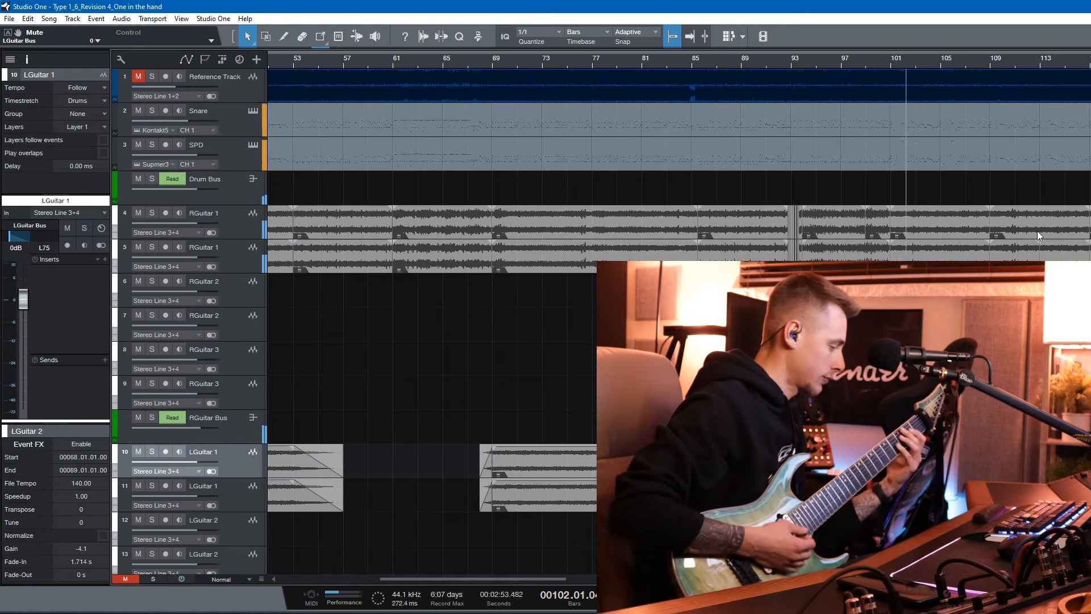
key(space)
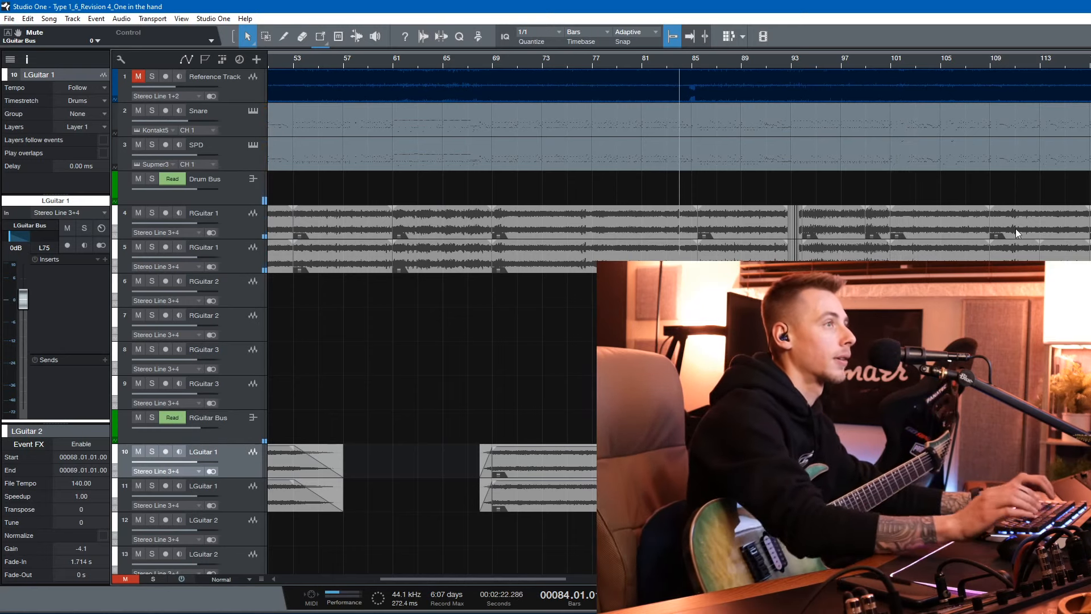
Locate the chopped RGuitar 1 events around bar 93 and play the transition from bar 92
click(789, 63)
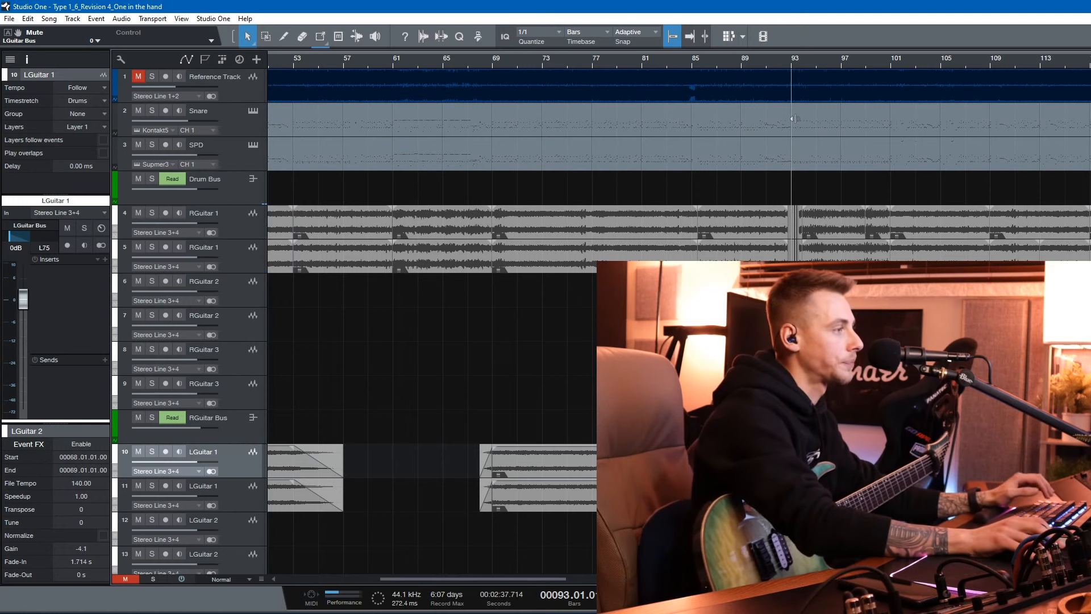
scroll(800, 60, up, 5)
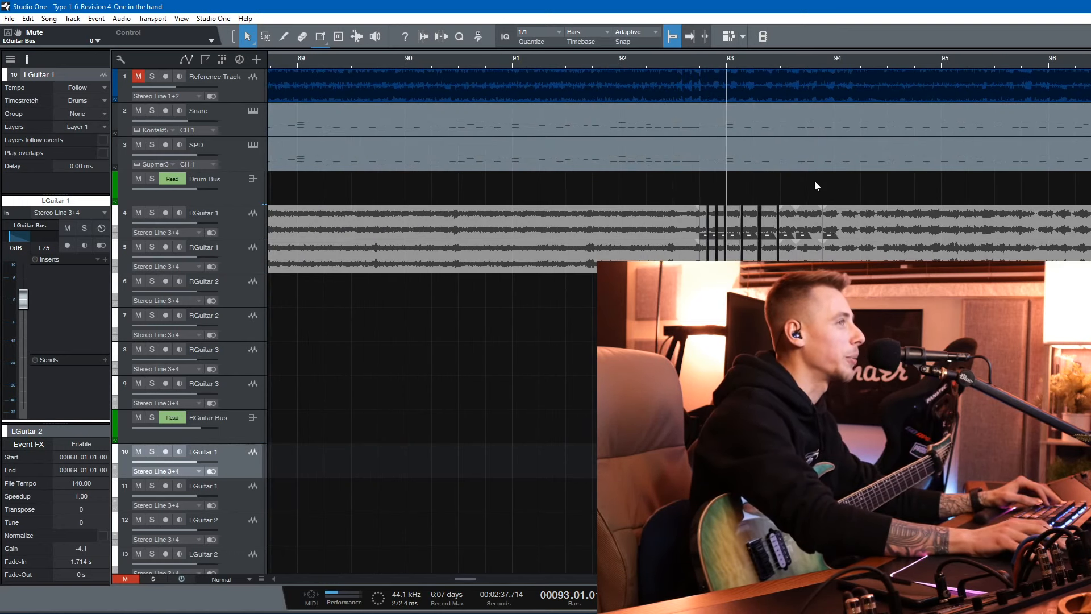
click(698, 63)
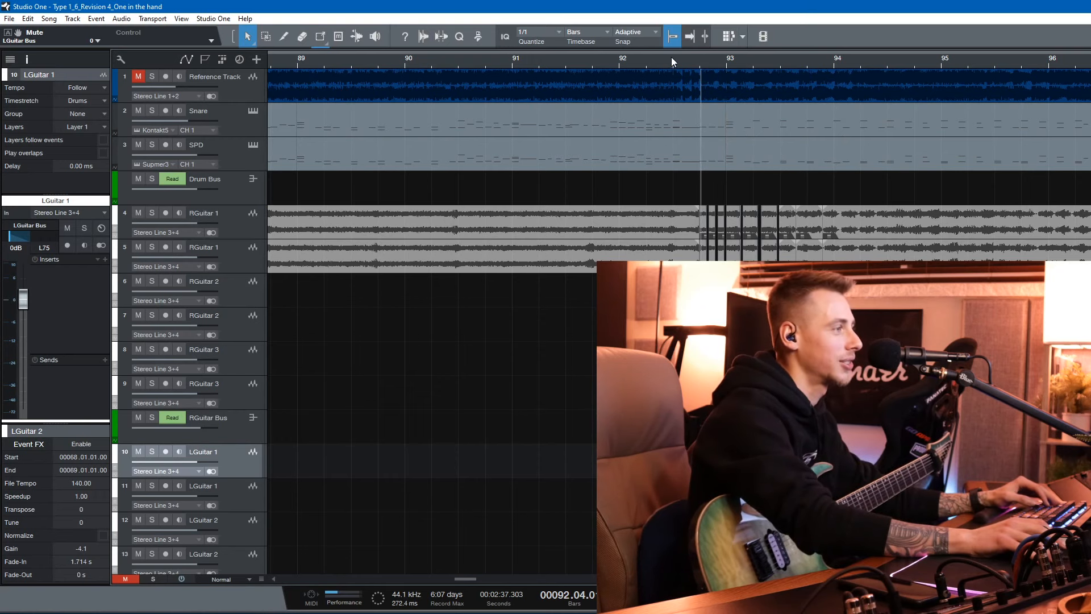
scroll(703, 59, down, 3)
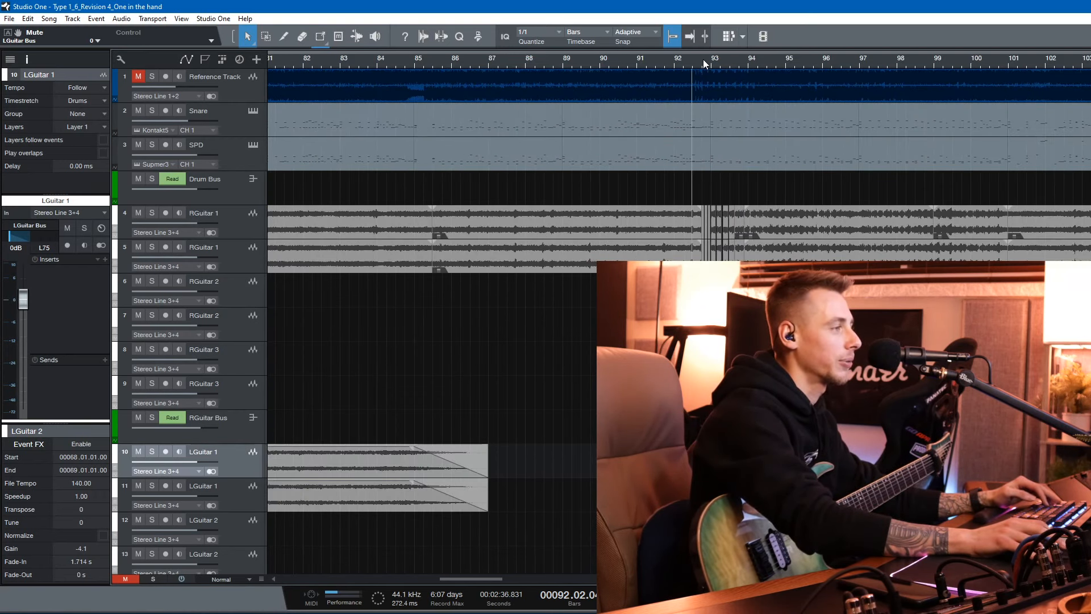
key(space)
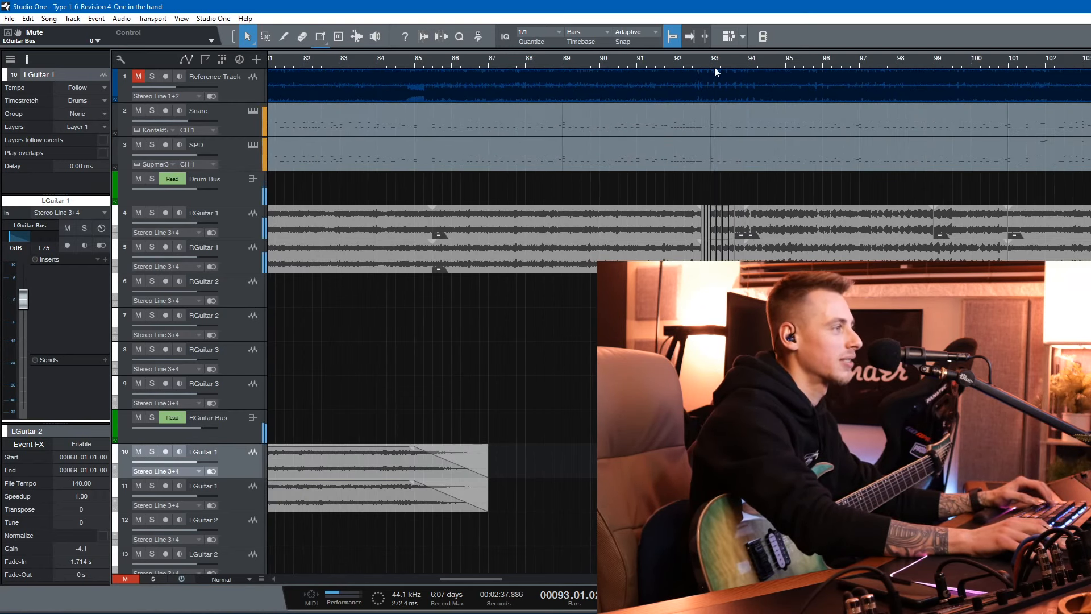
key(space)
Shrink all tracks to the Overview height and solo the Lead Guitars track for playback from bar 93
click(711, 66)
scroll(679, 321, down, 3)
key(shift+w)
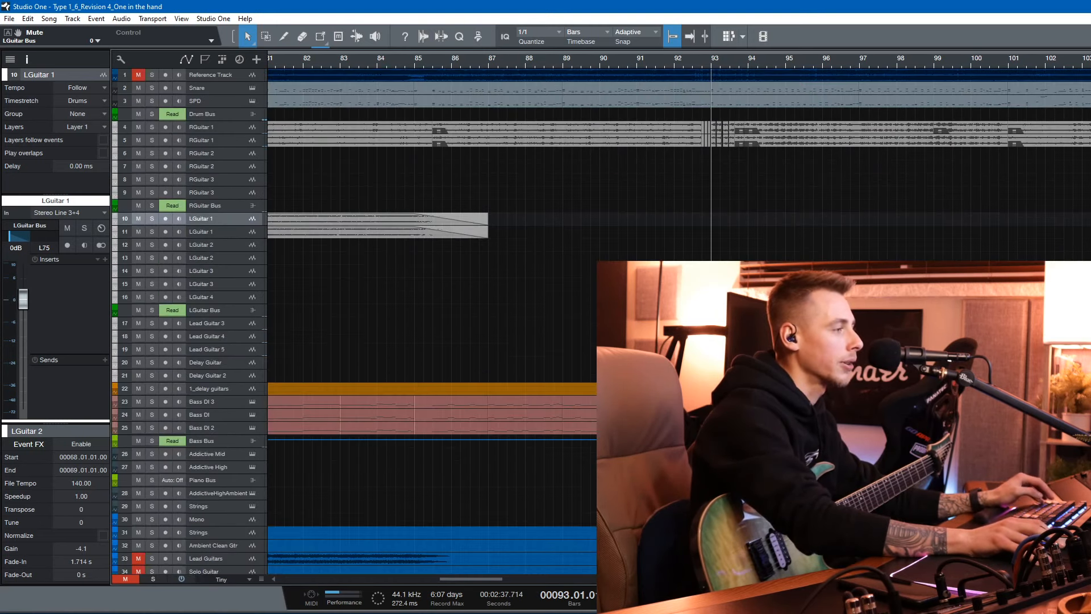
key(shift+w)
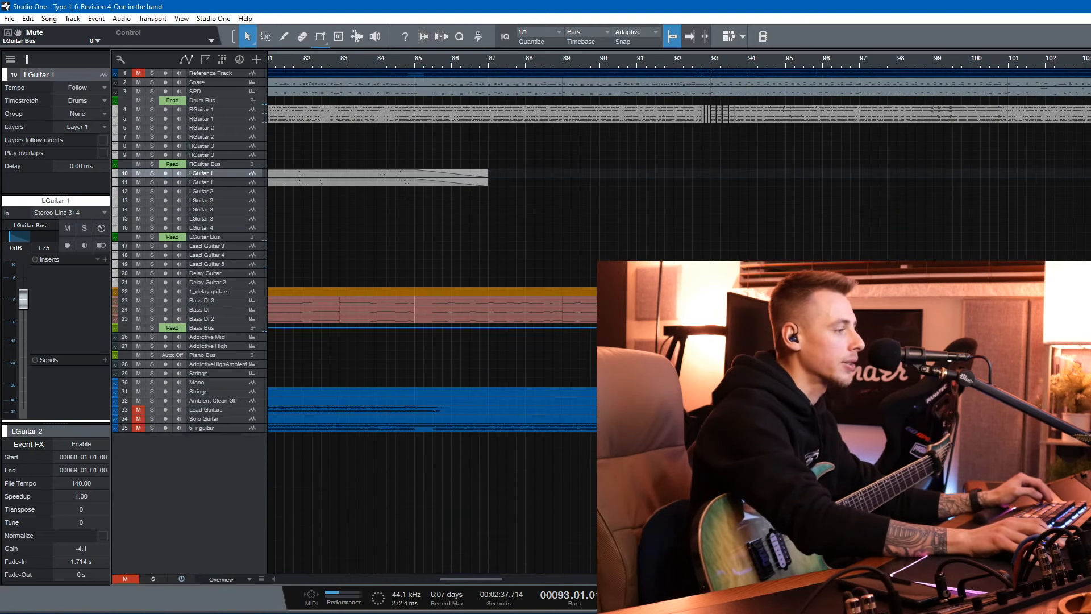
click(148, 409)
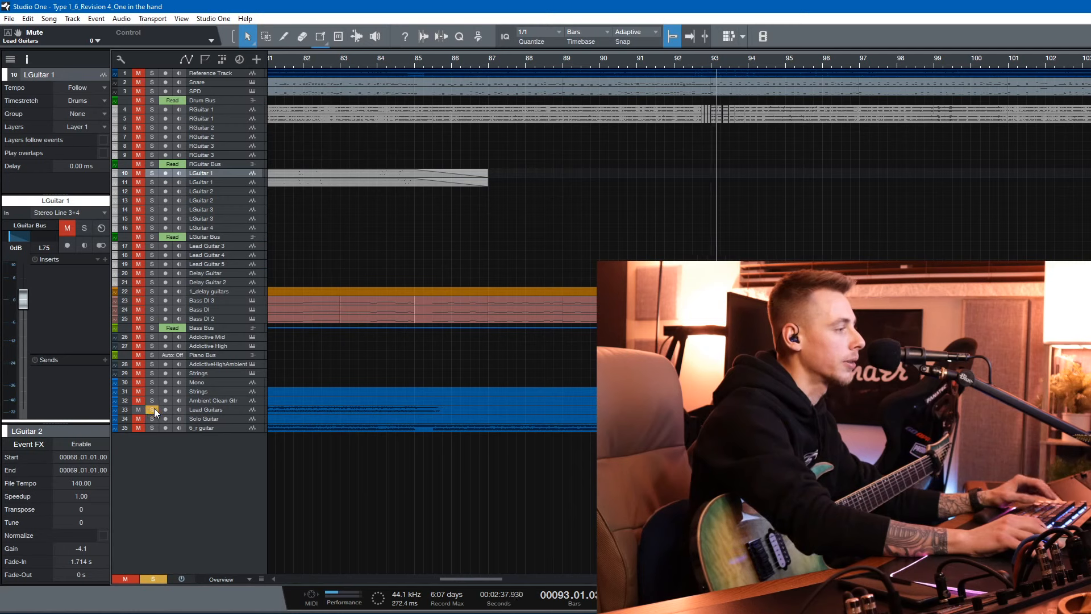
Audition the Solo Guitar track alone and within the full mix from bar 93, leaving it muted
click(154, 408)
click(152, 417)
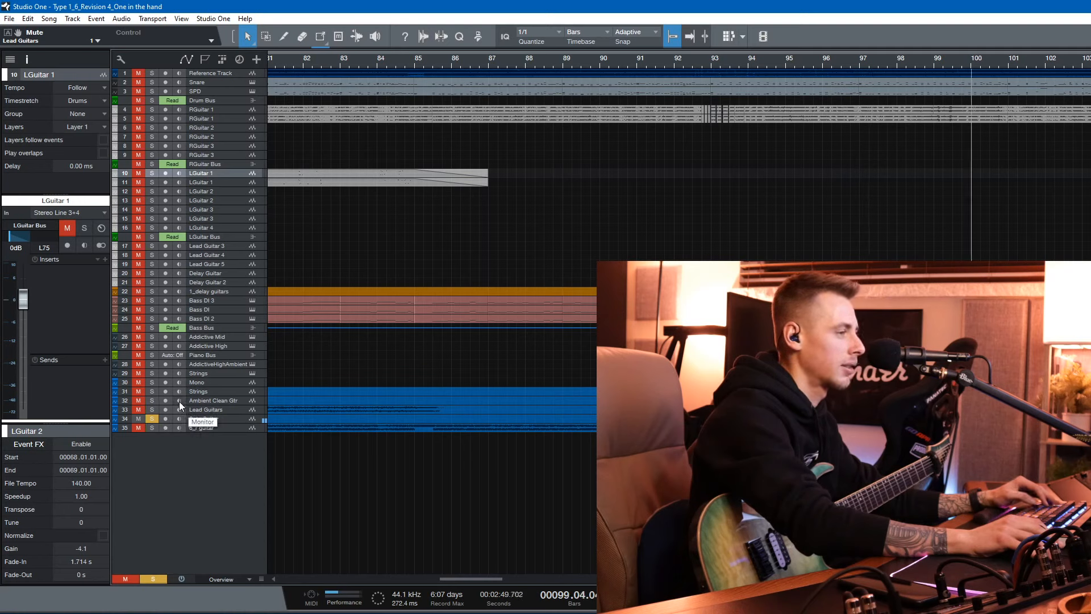
click(151, 419)
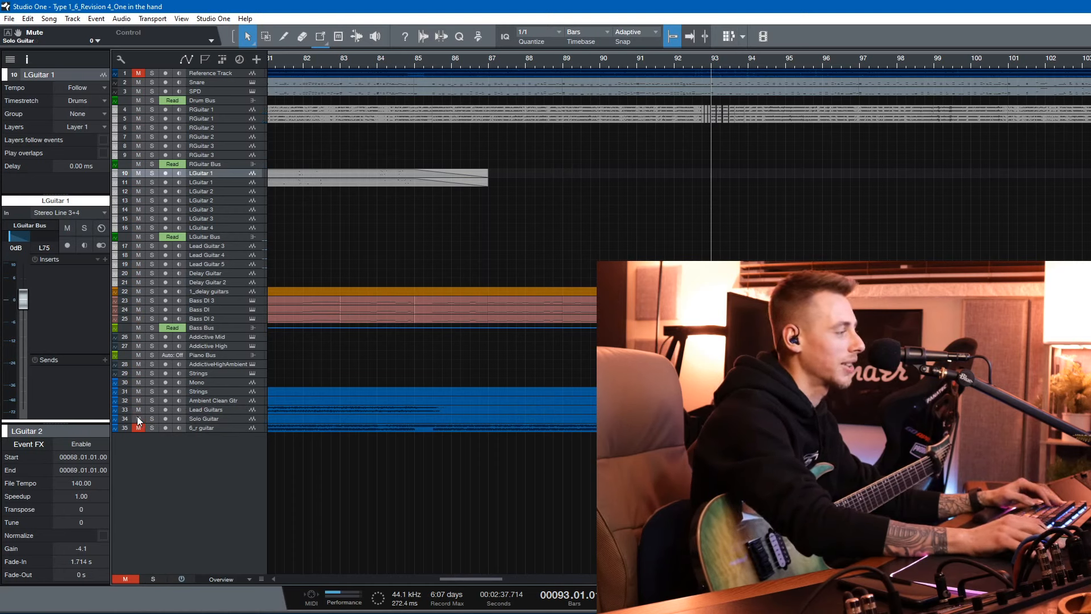
key(space)
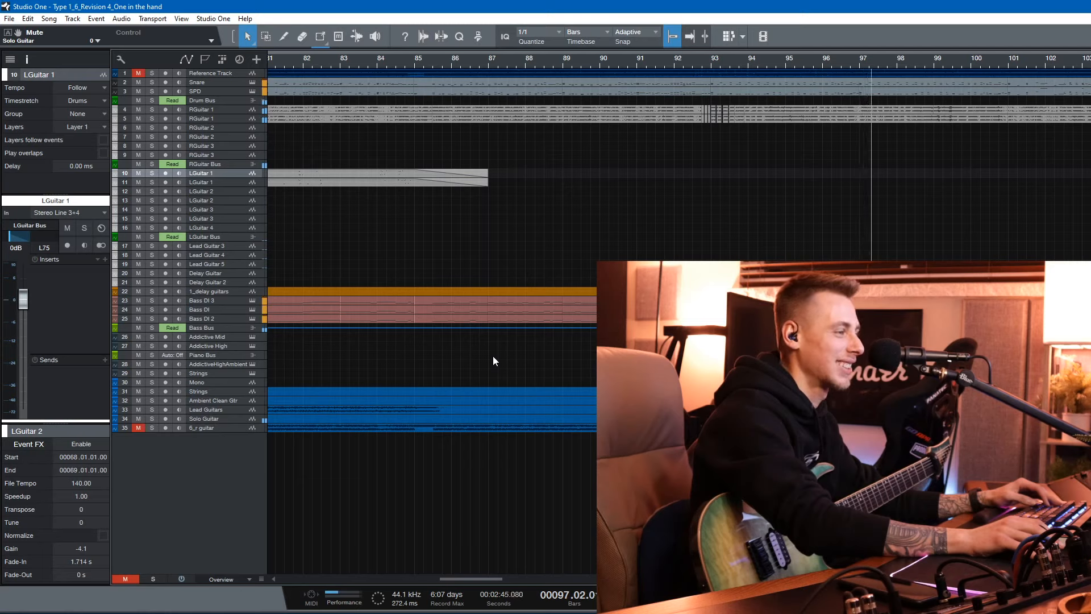
key(space)
click(139, 419)
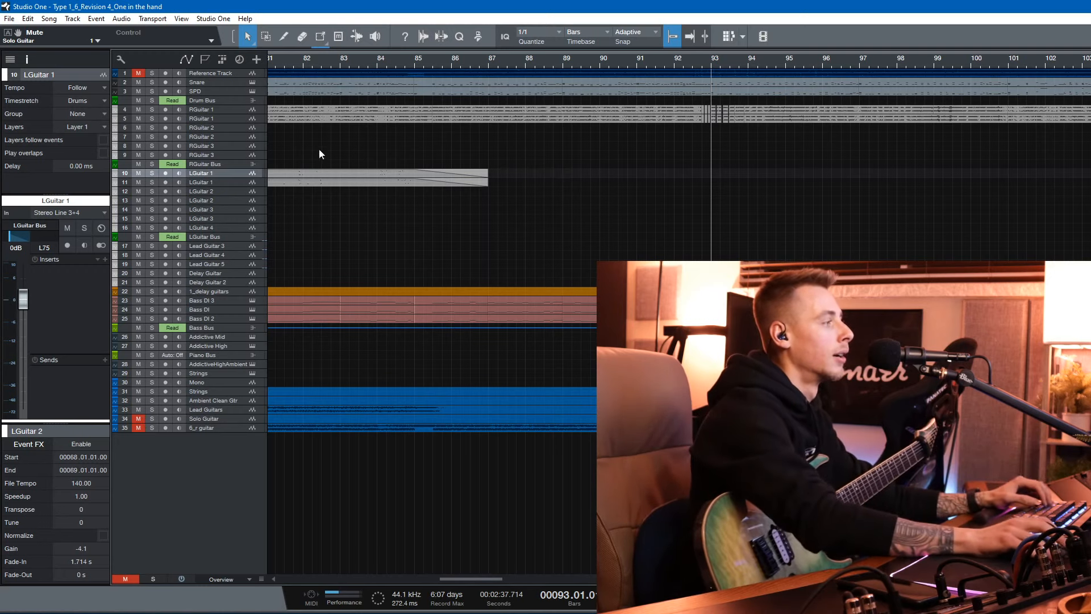
Record a take on the first LGuitar 1 track from bar 93 to about bar 102, undoing the aborted first attempt
click(165, 173)
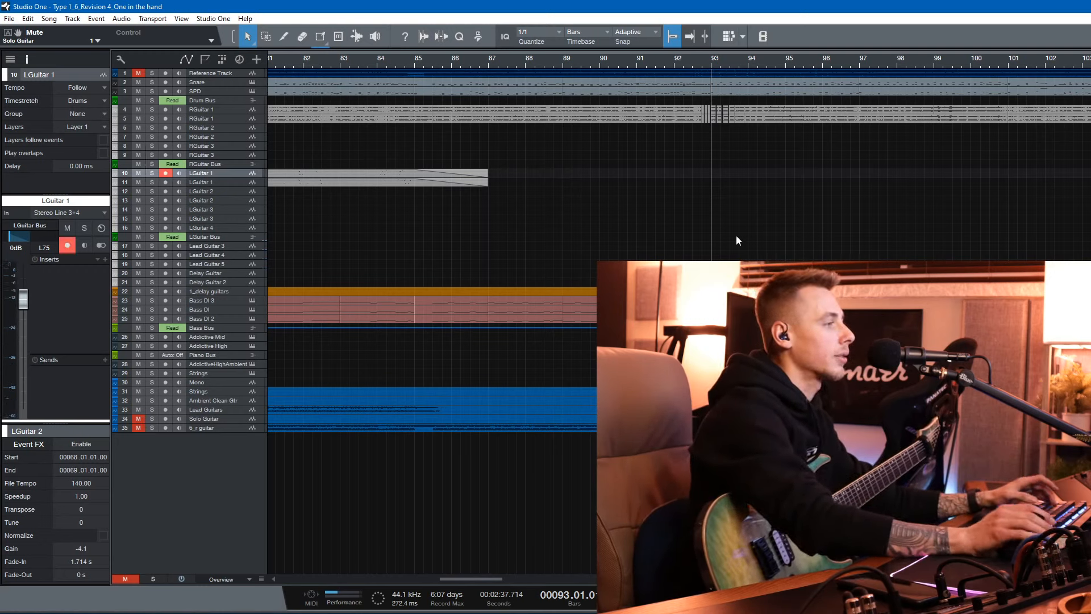
key(KP_Multiply)
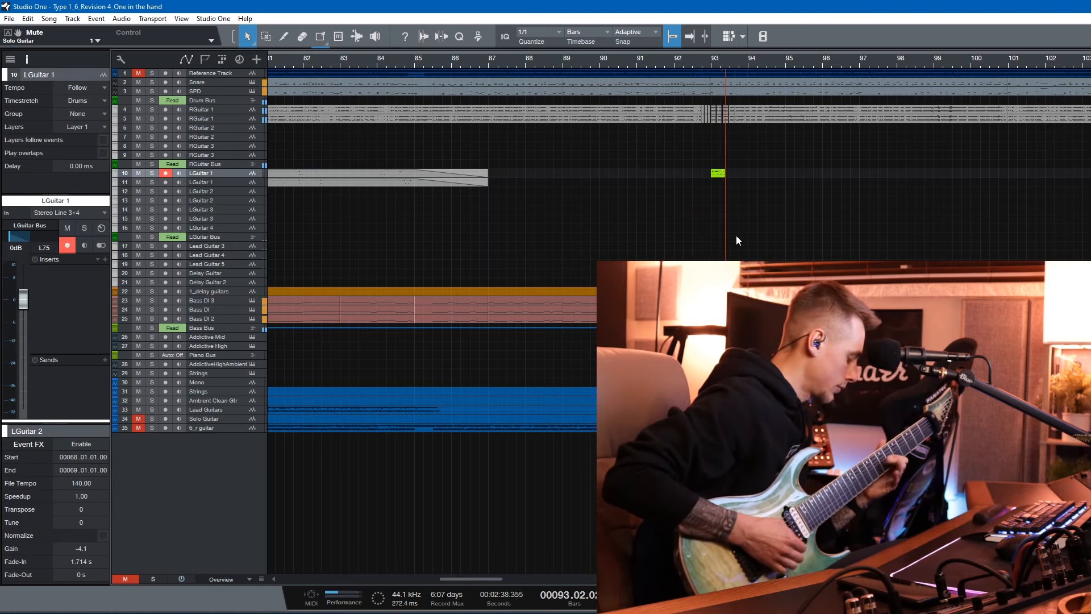
key(space)
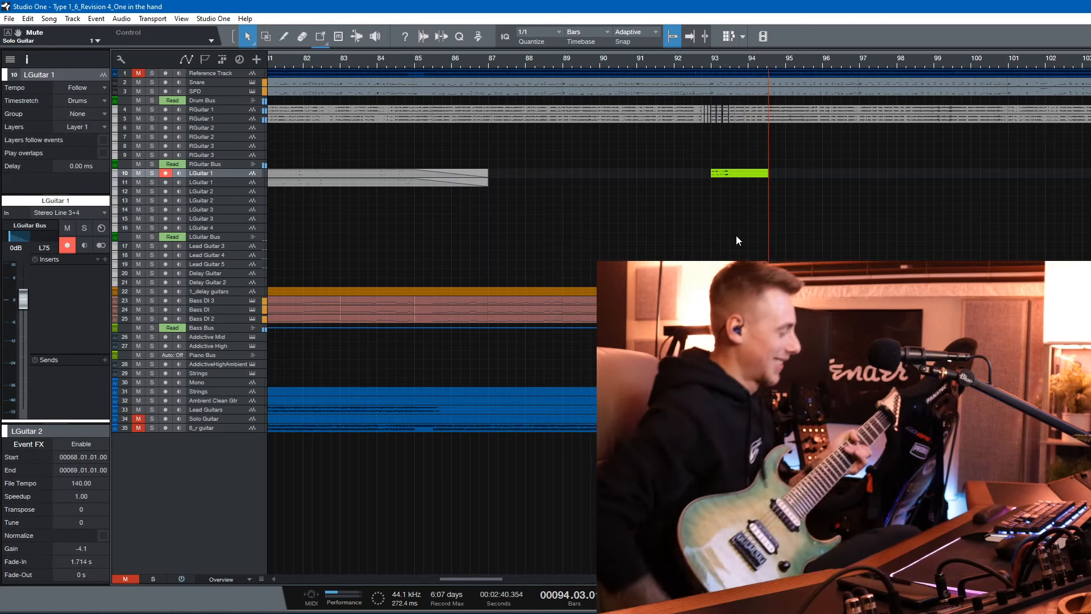
key(ctrl+z)
key(space)
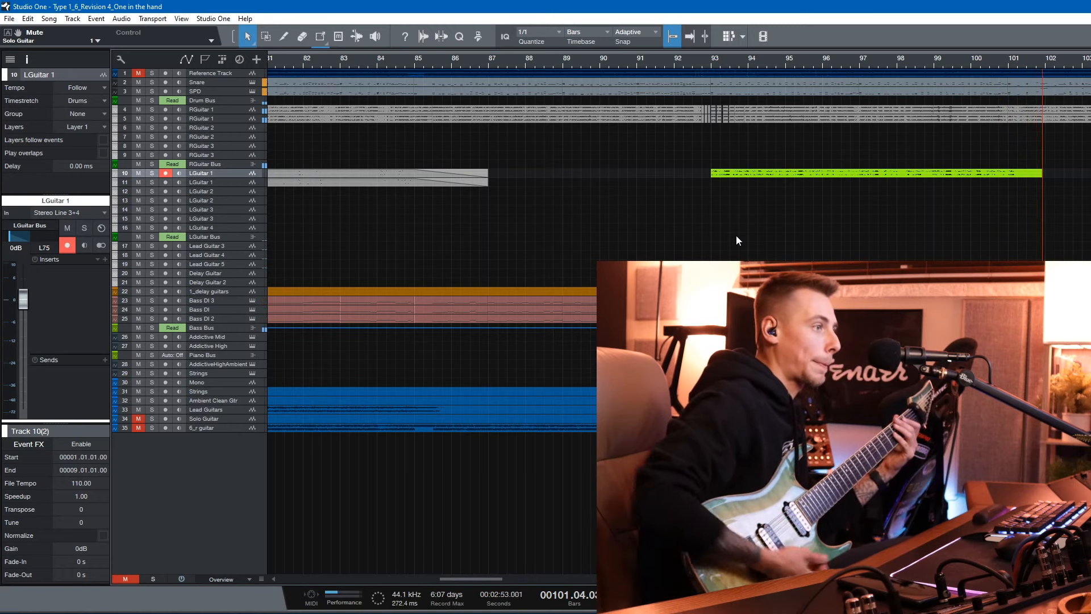
key(space)
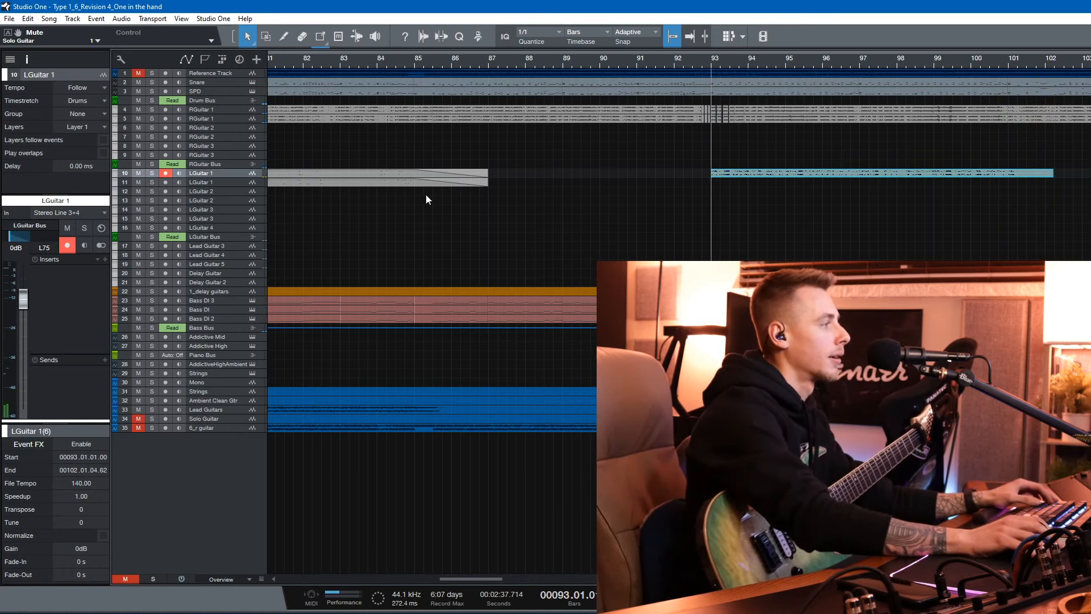
key(space)
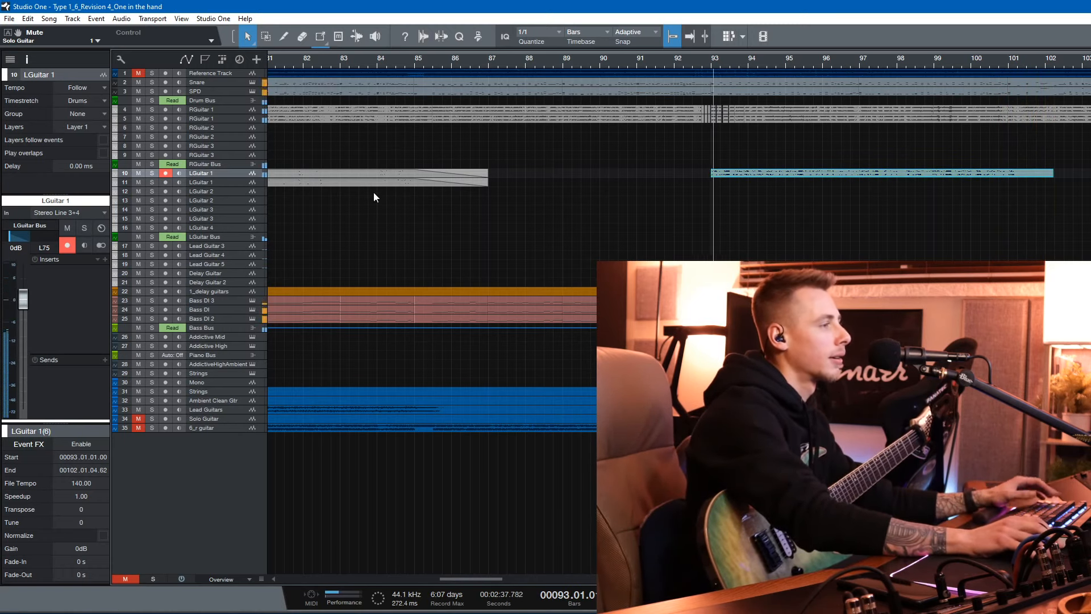
key(space)
Record a doubling take on the second LGuitar 1 track from bar 93 to about bar 102 and save the song
click(165, 182)
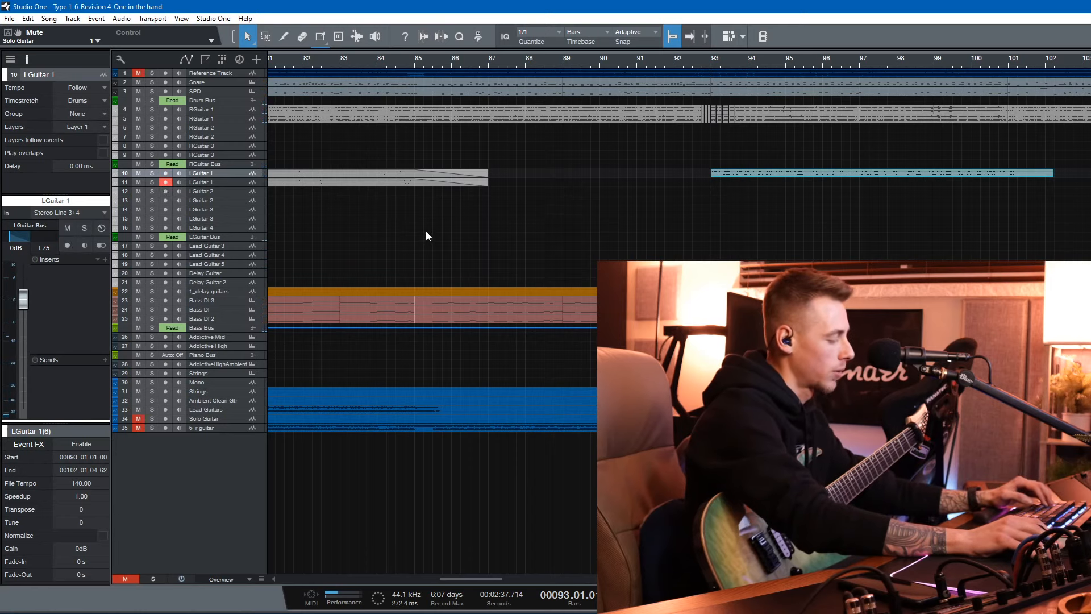
key(KP_Multiply)
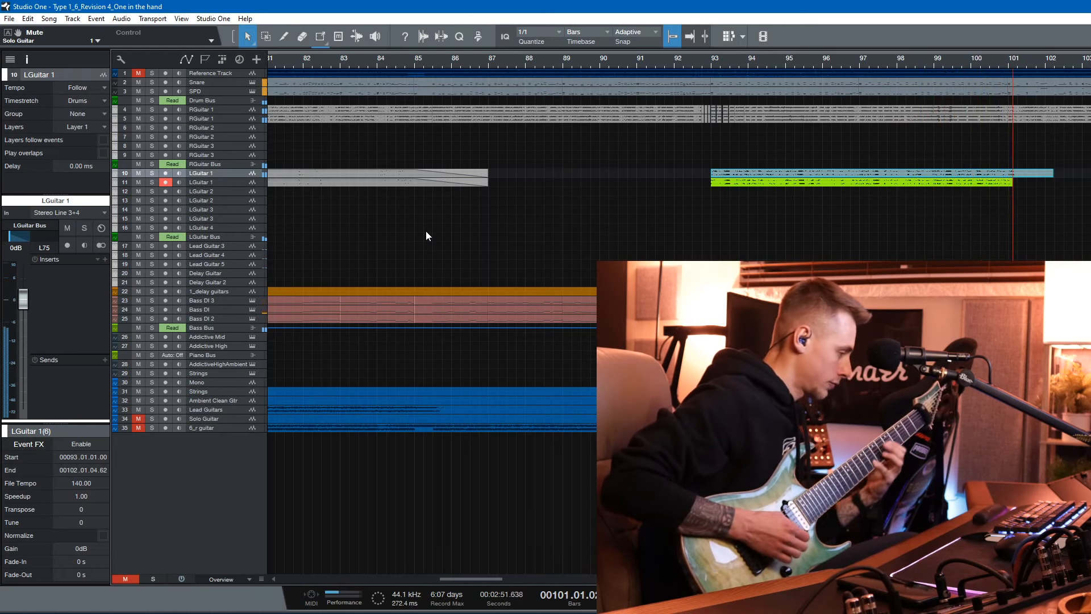
key(space)
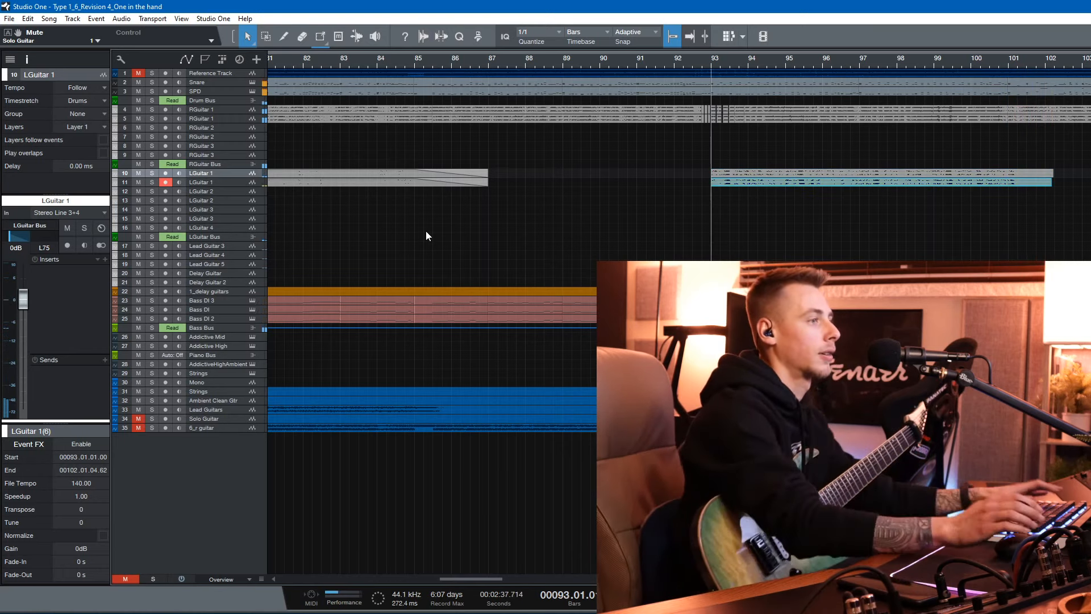
click(166, 183)
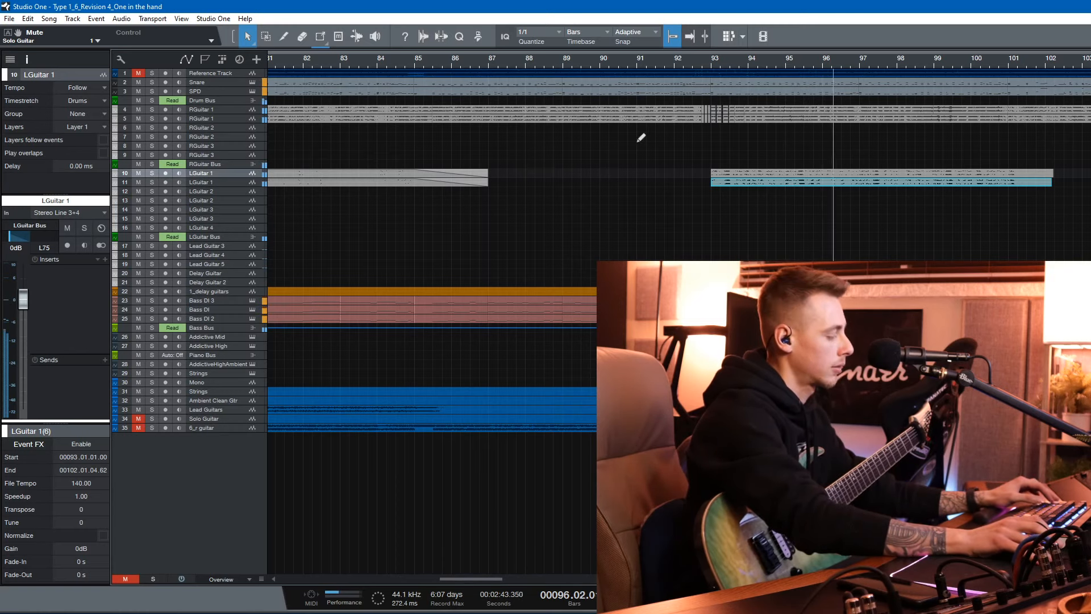
key(ctrl+s)
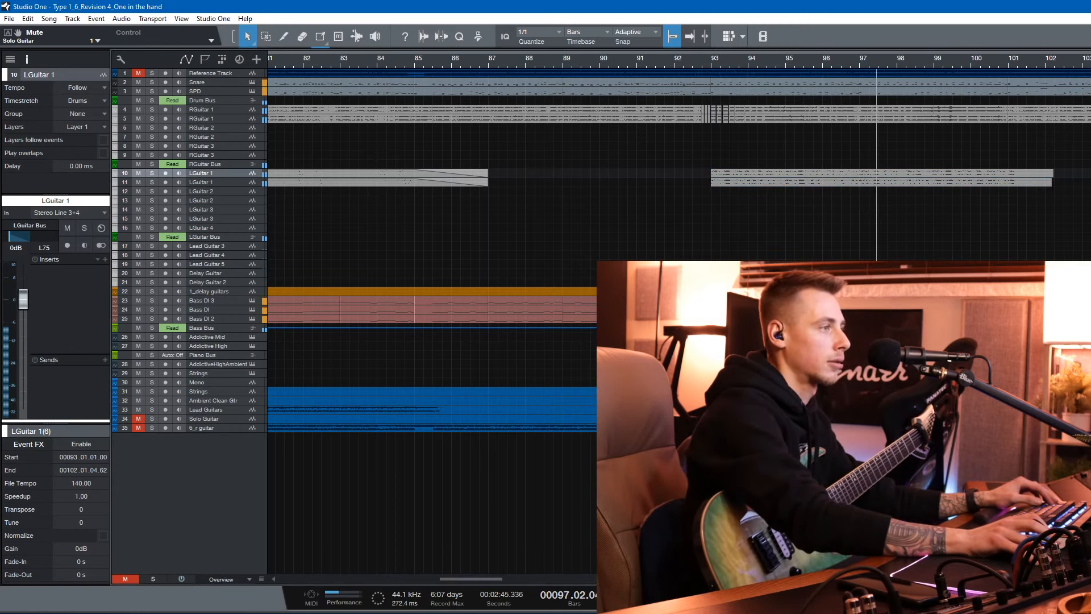
Enlarge the tracks to Normal height and play the soloed LGuitar Bus from bar 93
key(shift+e)
key(shift+e)
key(space)
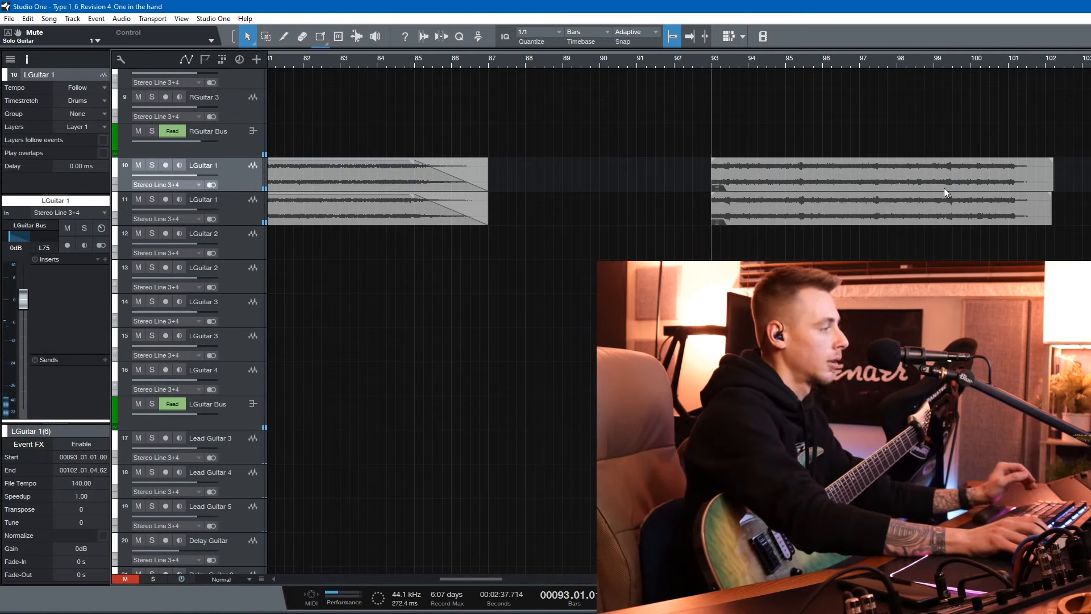
click(153, 404)
key(space)
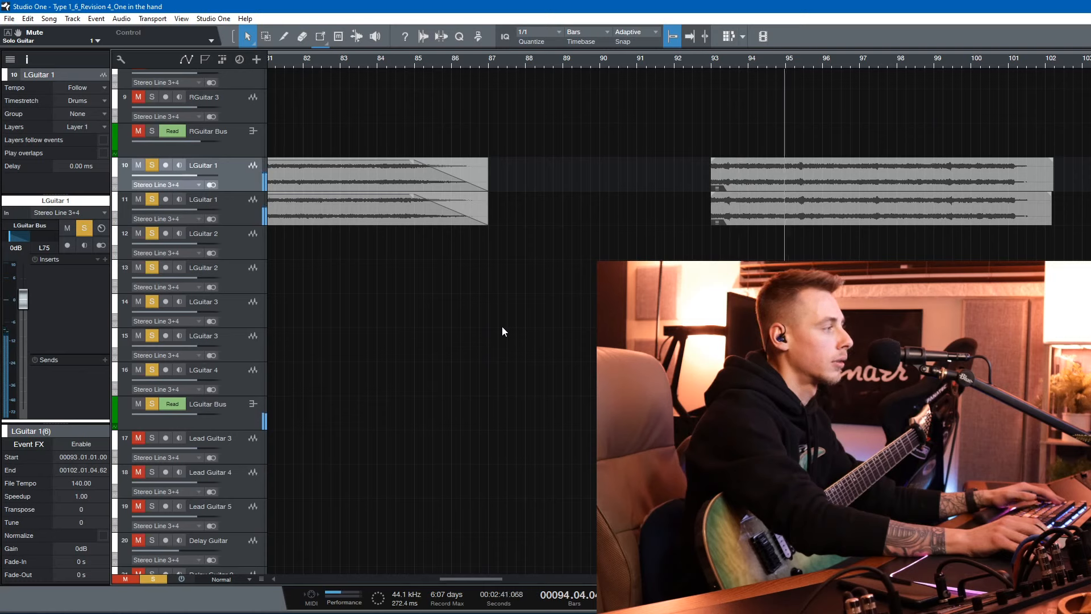
key(space)
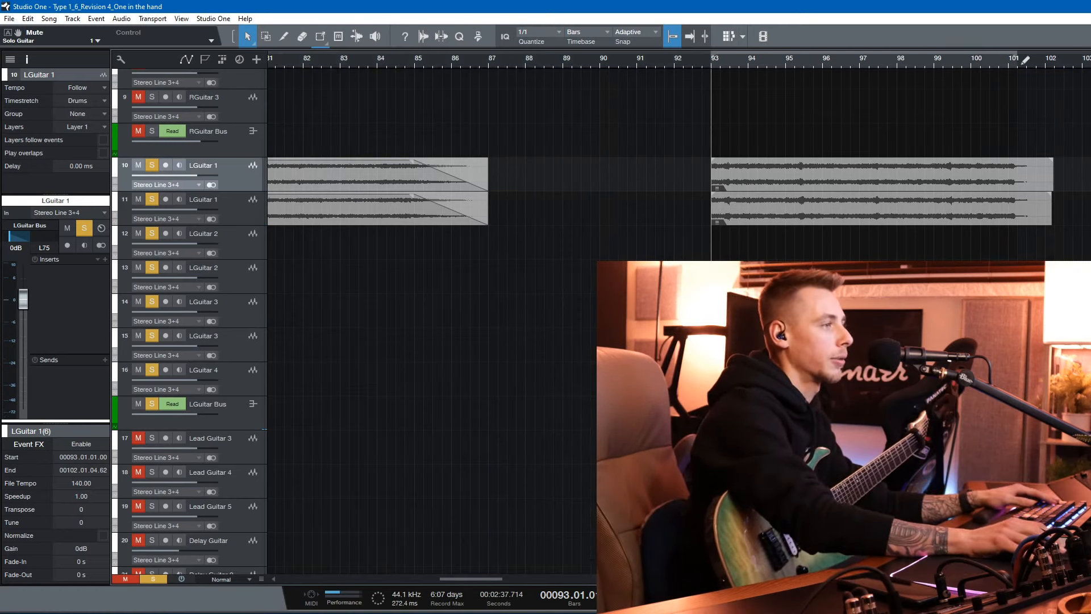
Loop bars 93 to 101 while playing back the soloed left guitars
key(space)
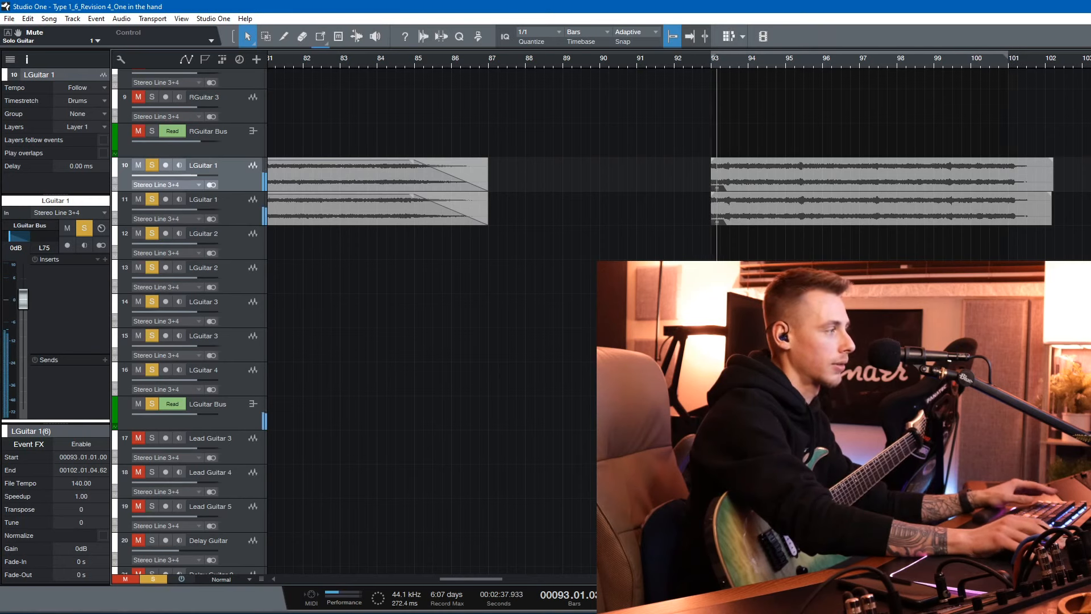
key(KP_Divide)
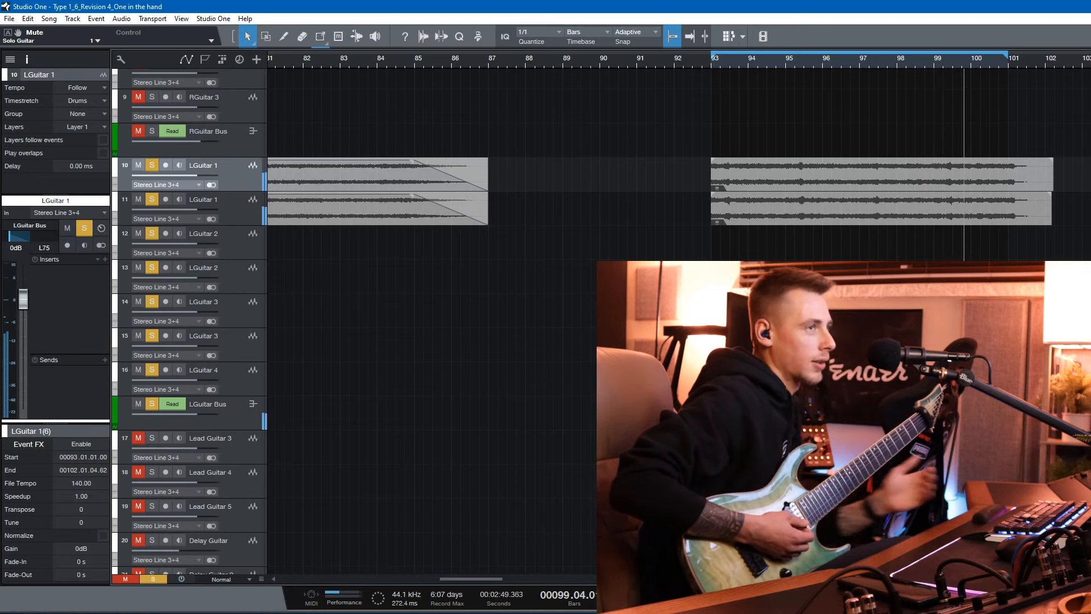
key(space)
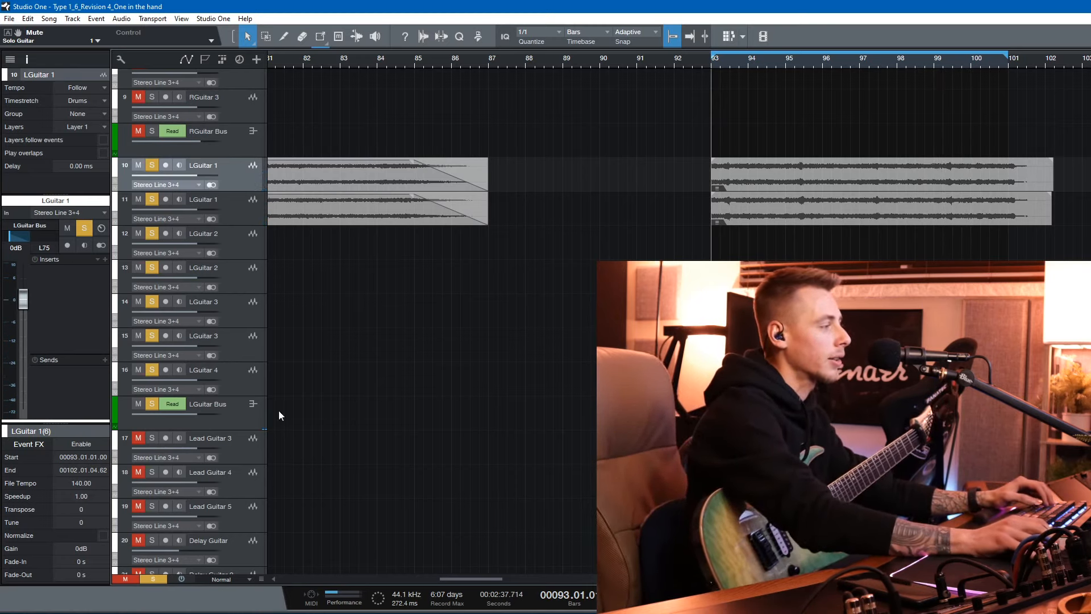
Arm Lead Guitar 3 with solo and looping off, and try recording a lead take from bar 93
scroll(366, 426, down, 3)
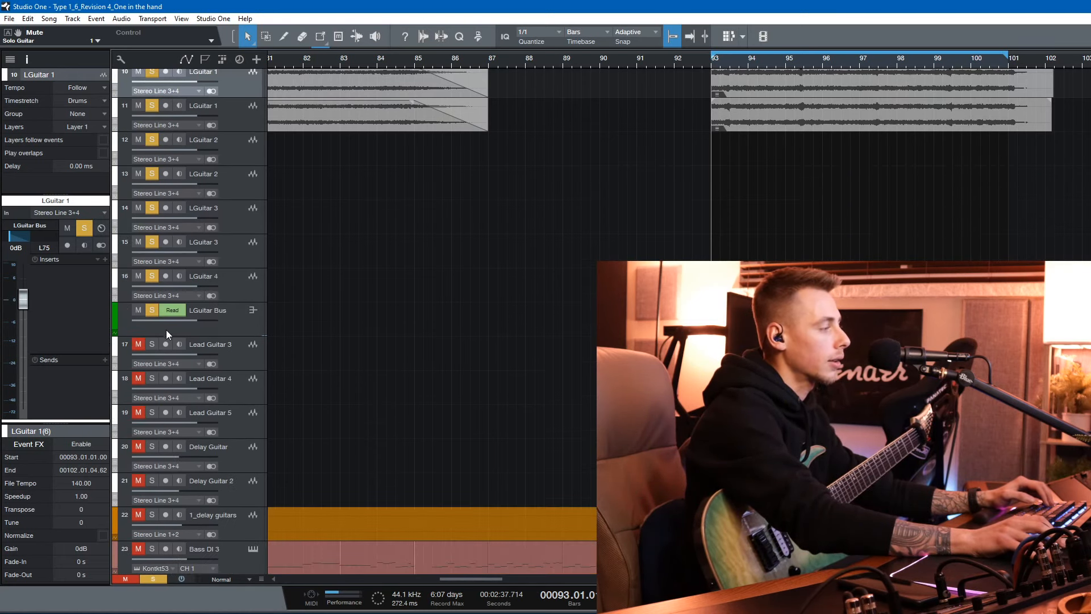
click(164, 344)
scroll(193, 355, up, 1)
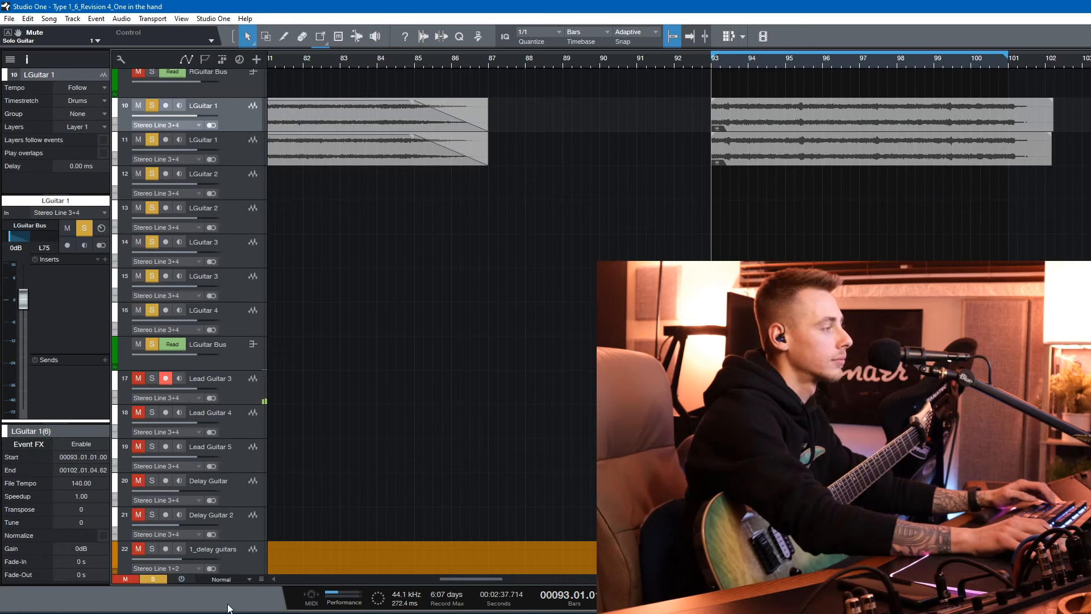
click(153, 579)
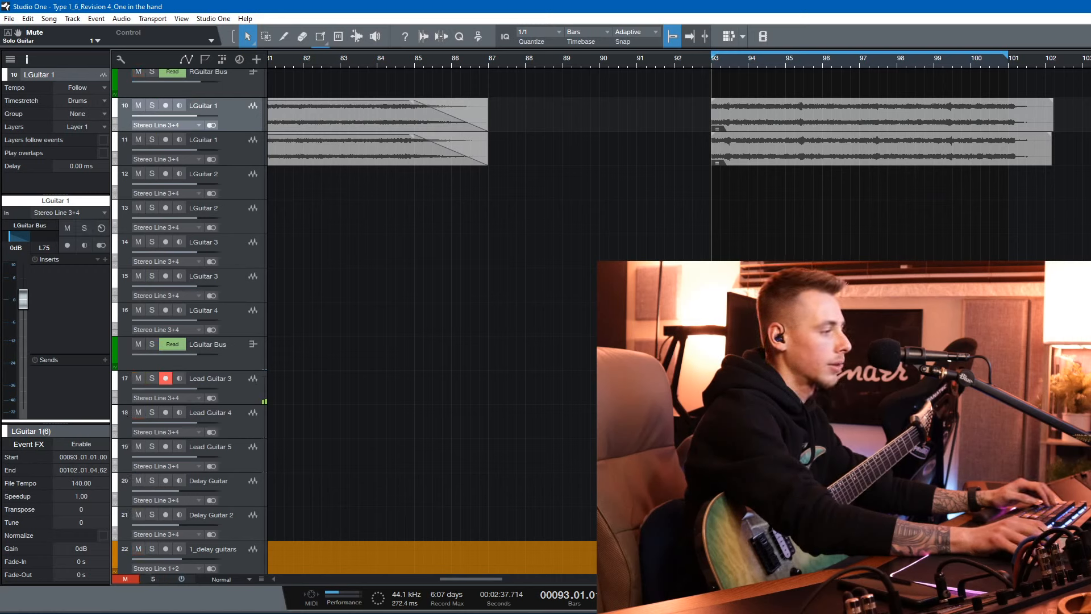
key(KP_Divide)
key(KP_Multiply)
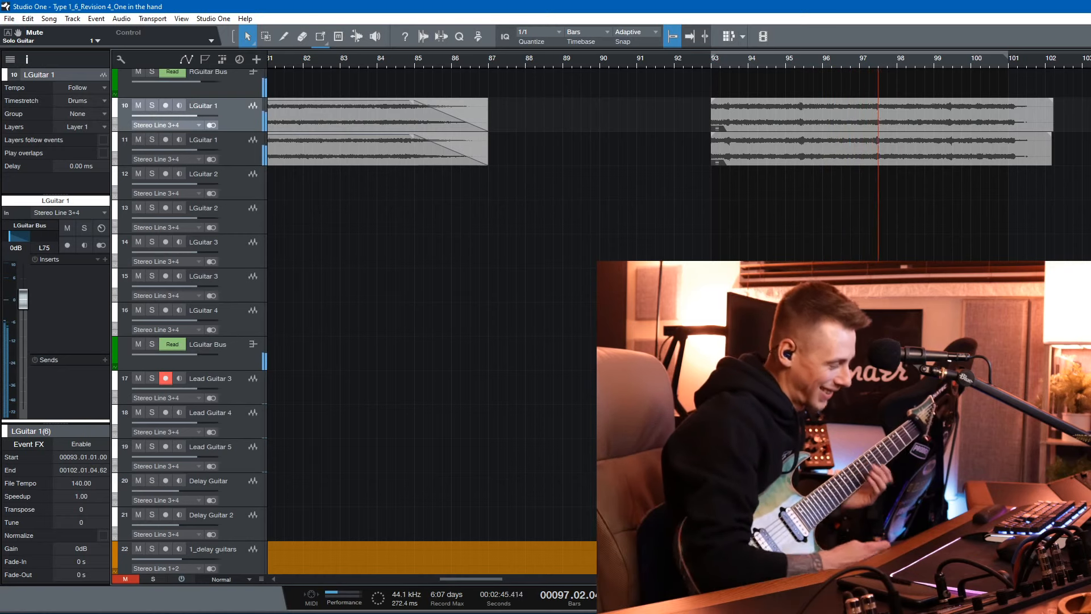
key(space)
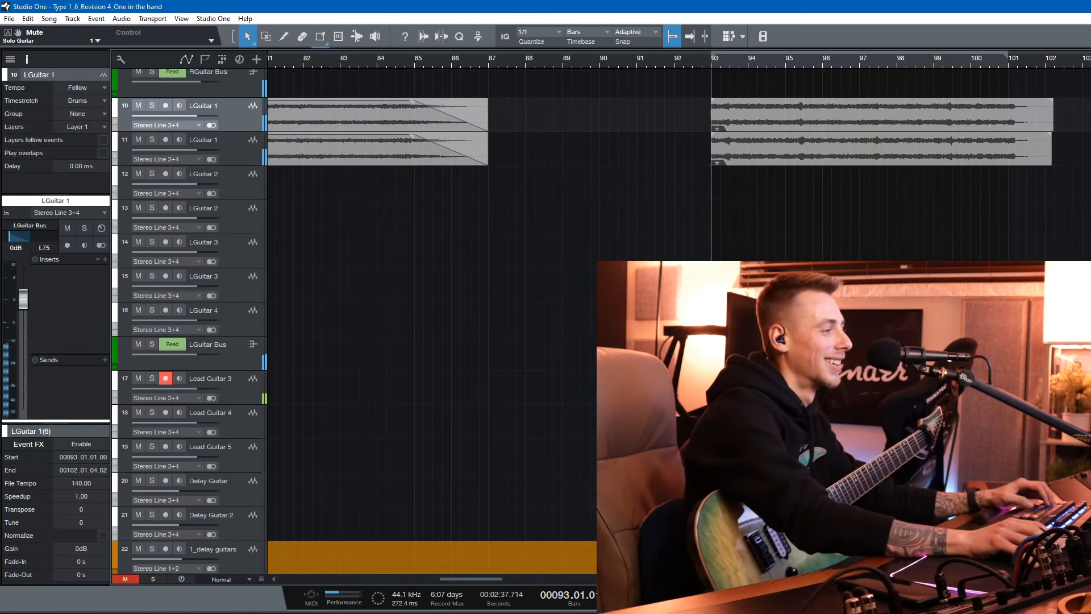
Record a take on Lead Guitar 3 from bar 97 to about bar 102 and disarm the track
click(907, 387)
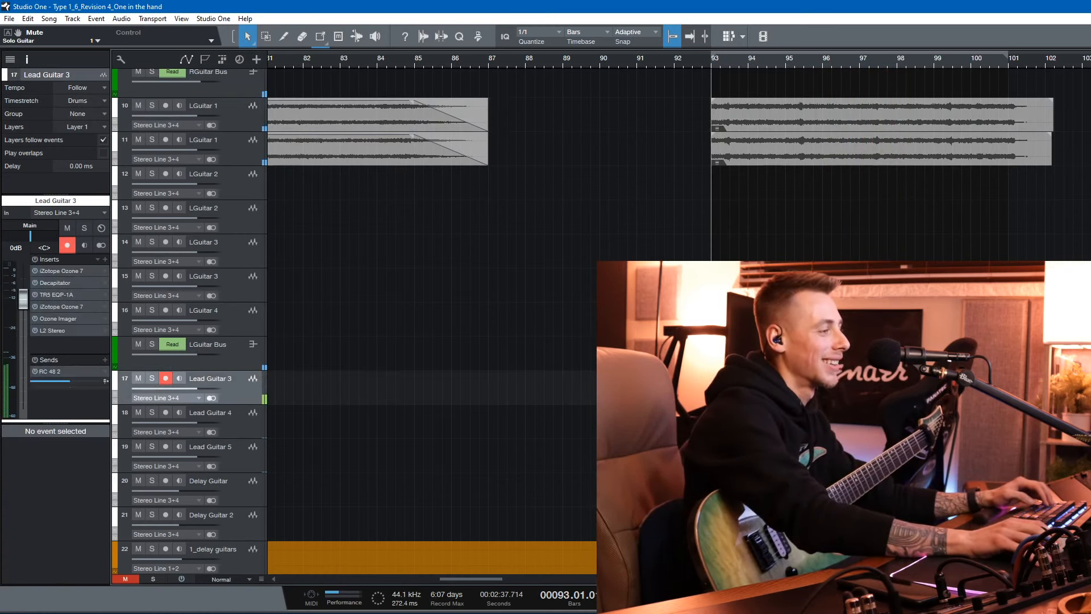
click(859, 64)
key(space)
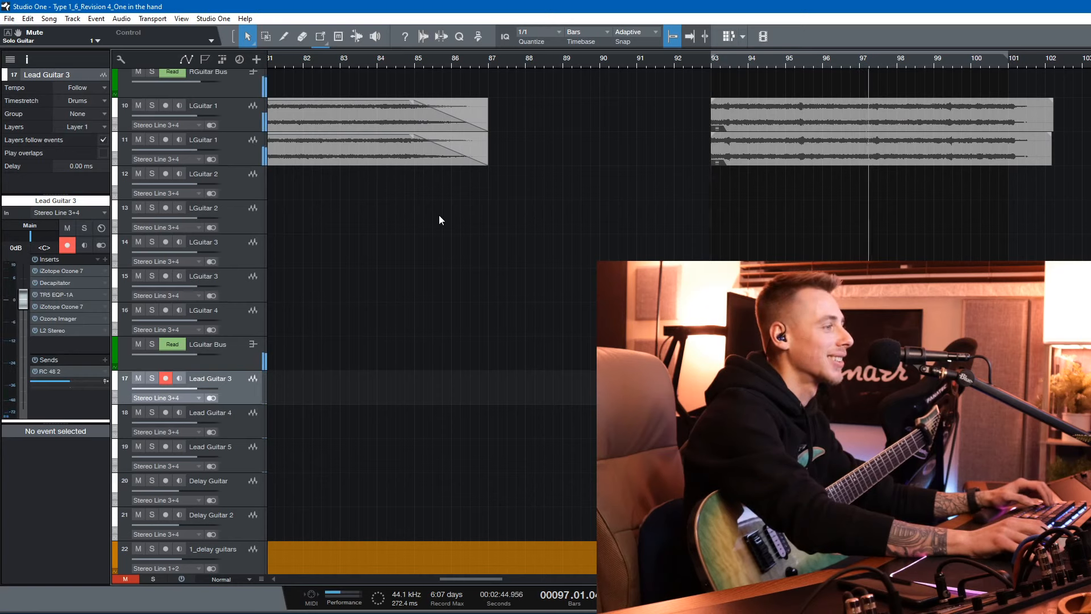
key(KP_Subtract)
key(KP_Subtract)
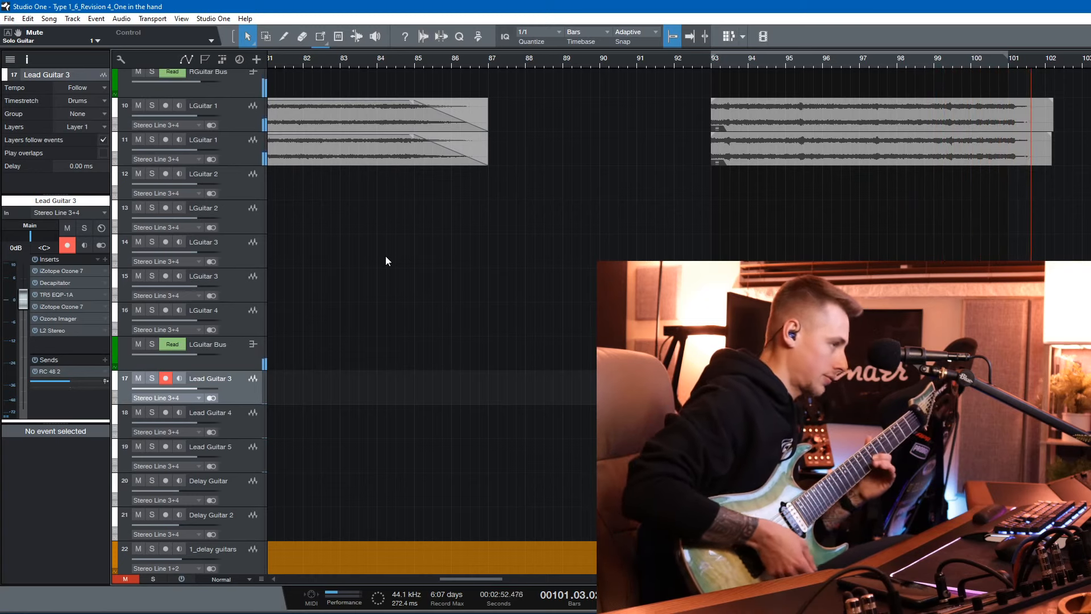
key(space)
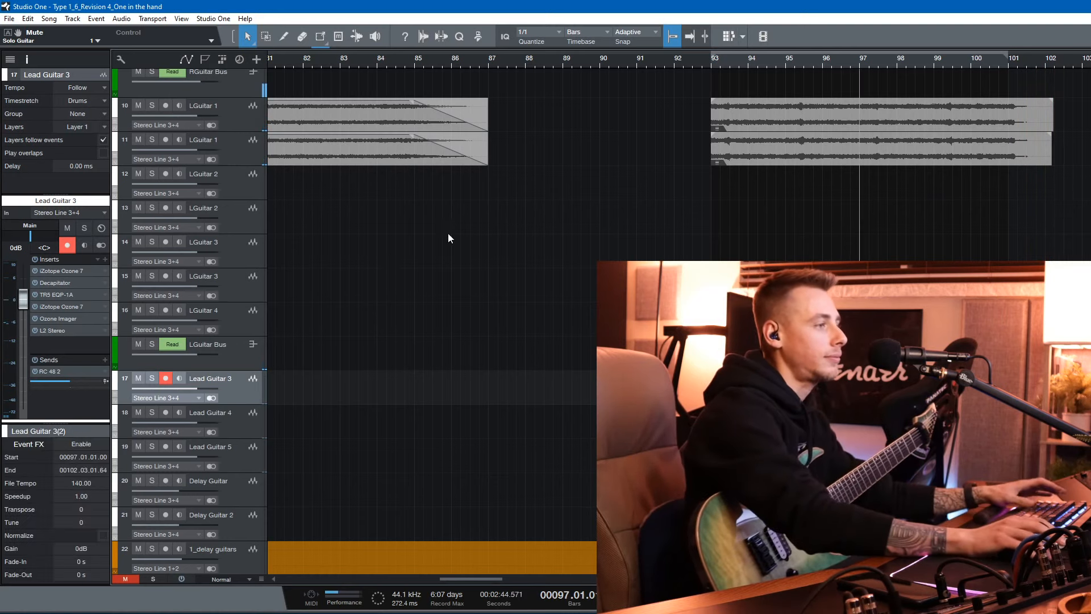
click(166, 378)
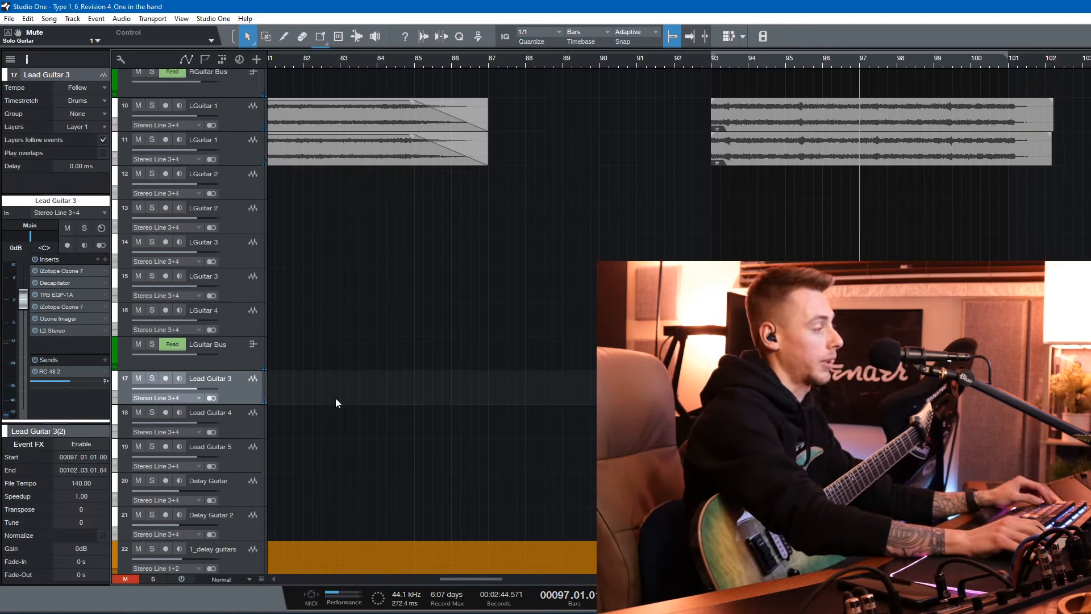
Audition the Lead Guitar 3, 4 and 5 tracks soloed from bar 97 and clear their solo for full-mix playback
click(152, 378)
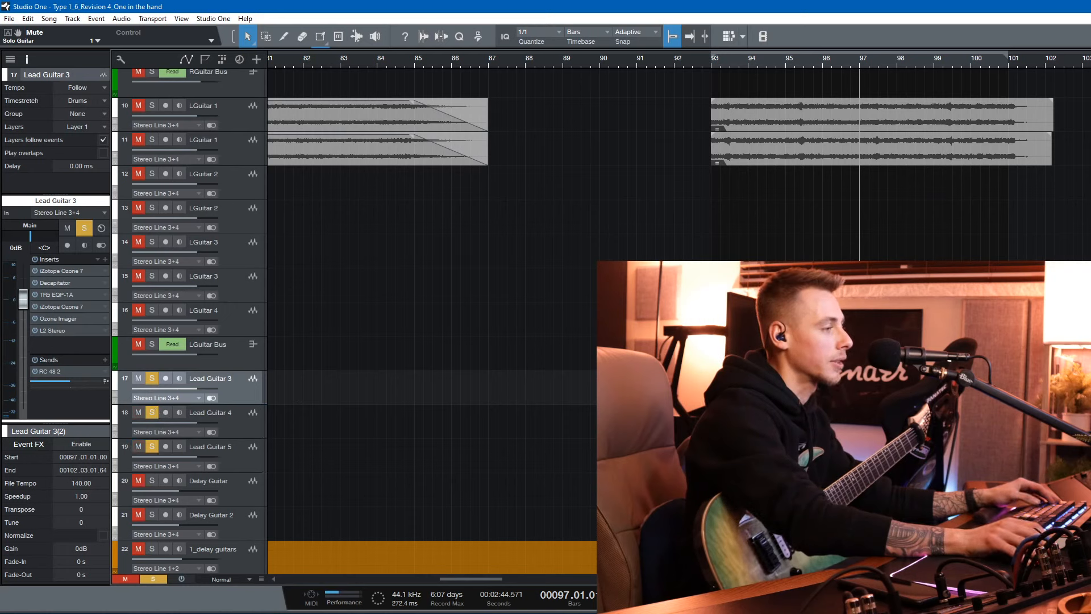
key(space)
key(Down)
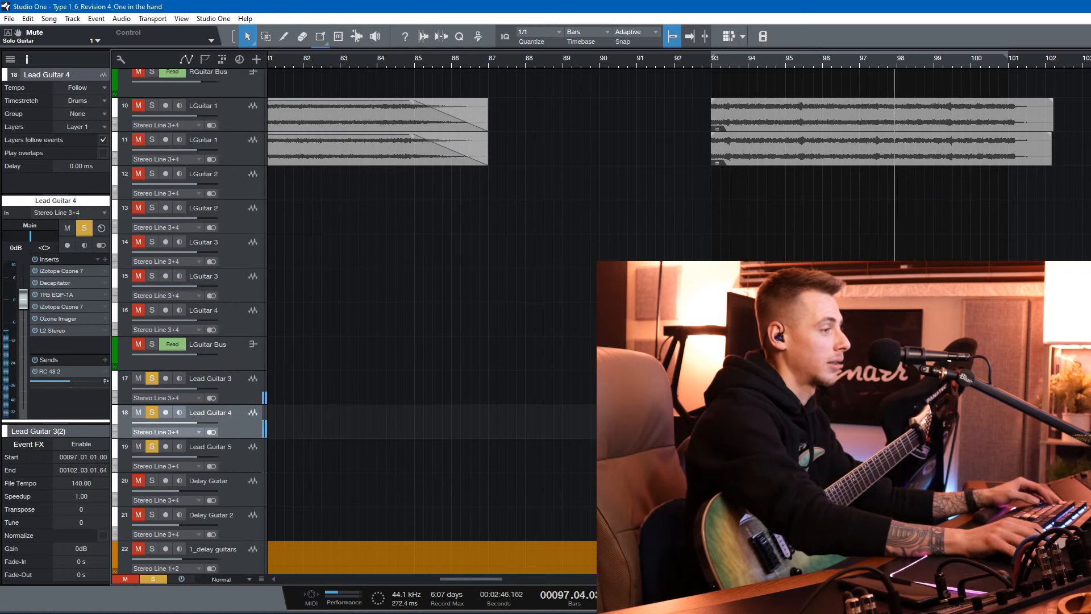
key(Down)
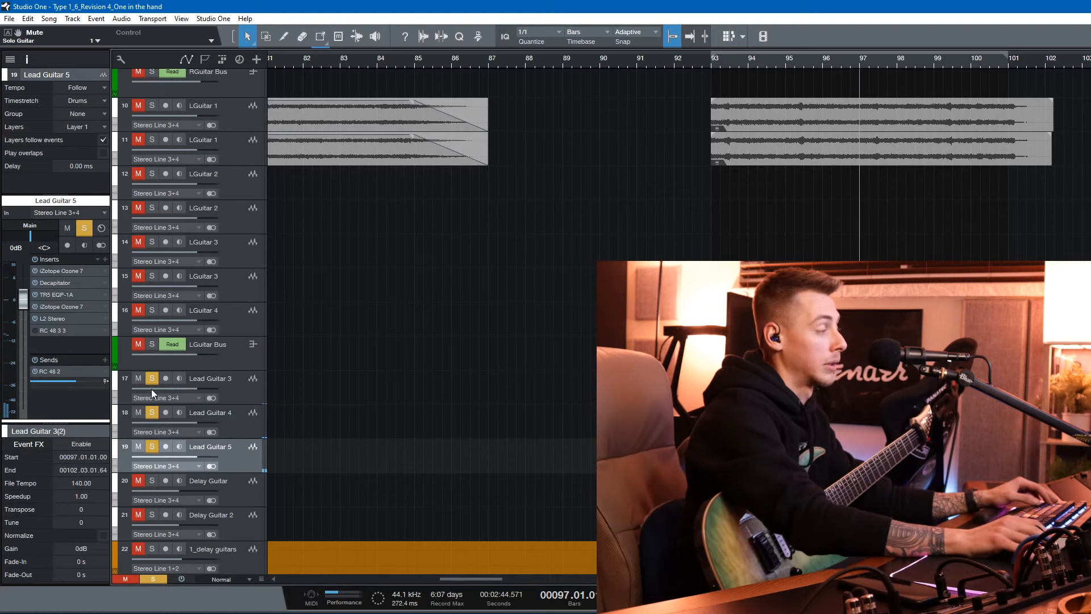
click(152, 447)
click(152, 379)
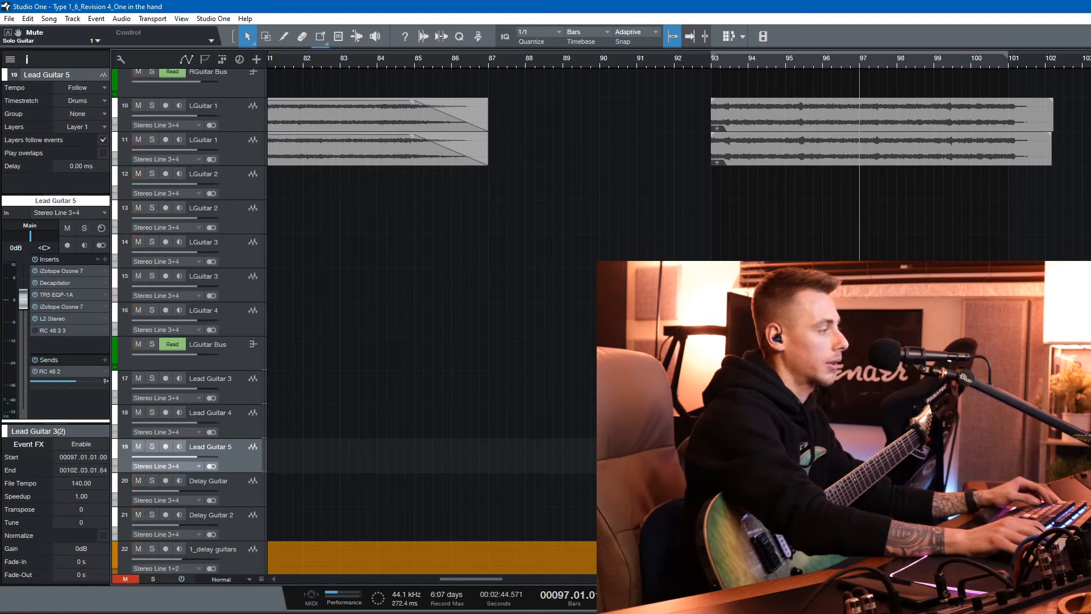
key(space)
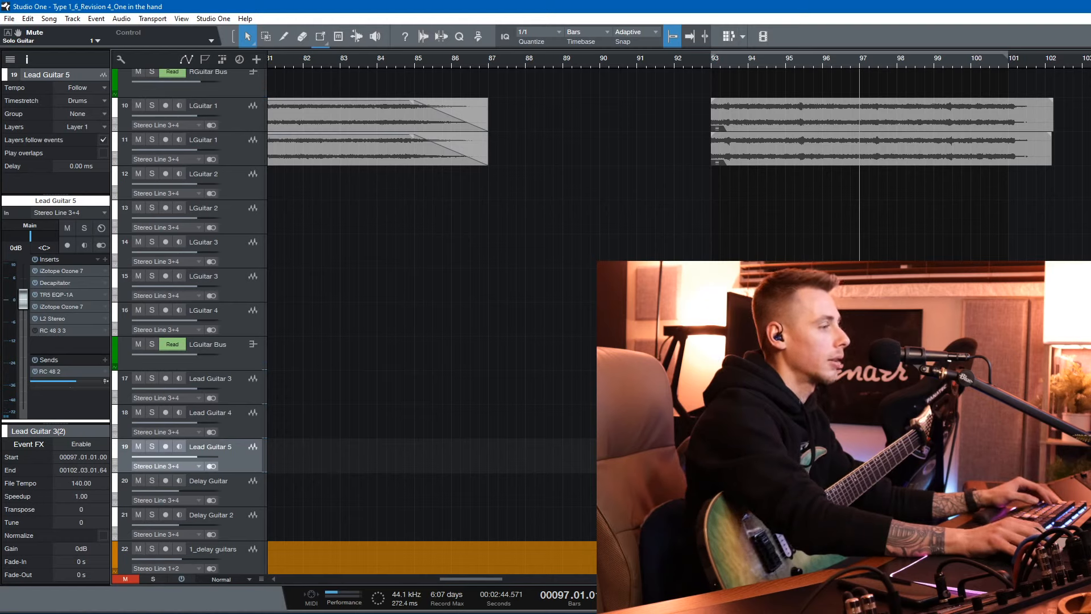
Add a mono audio track directly below the LGuitar 4 track
click(324, 316)
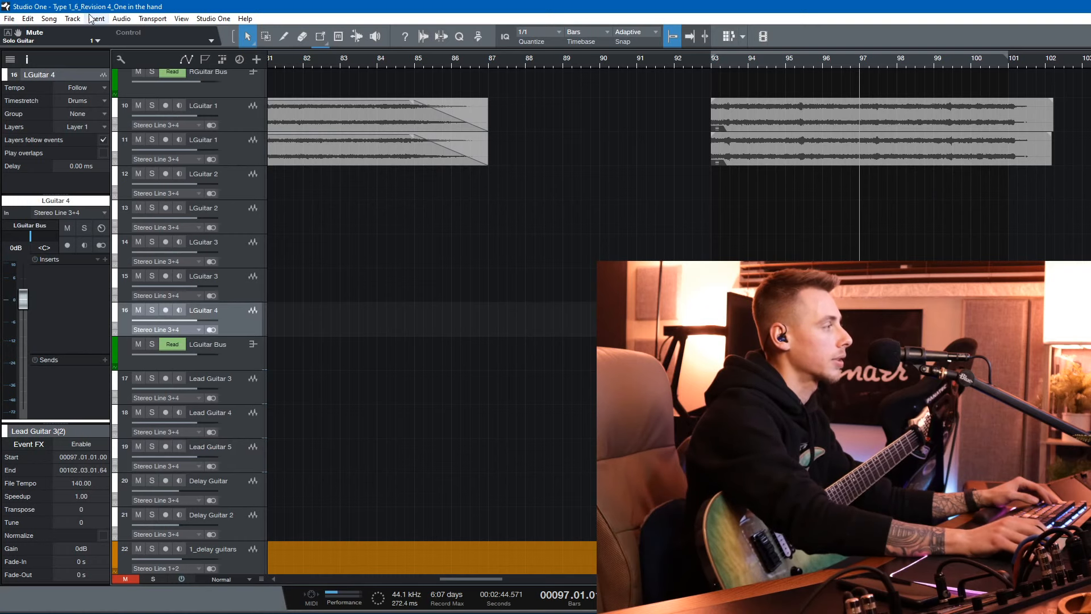
click(73, 19)
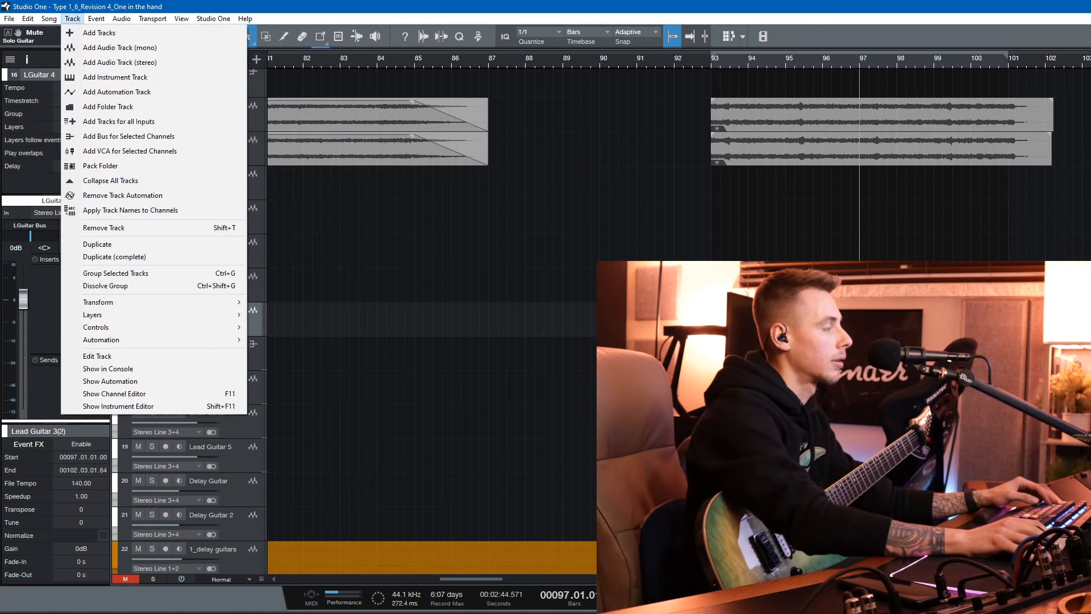
click(100, 47)
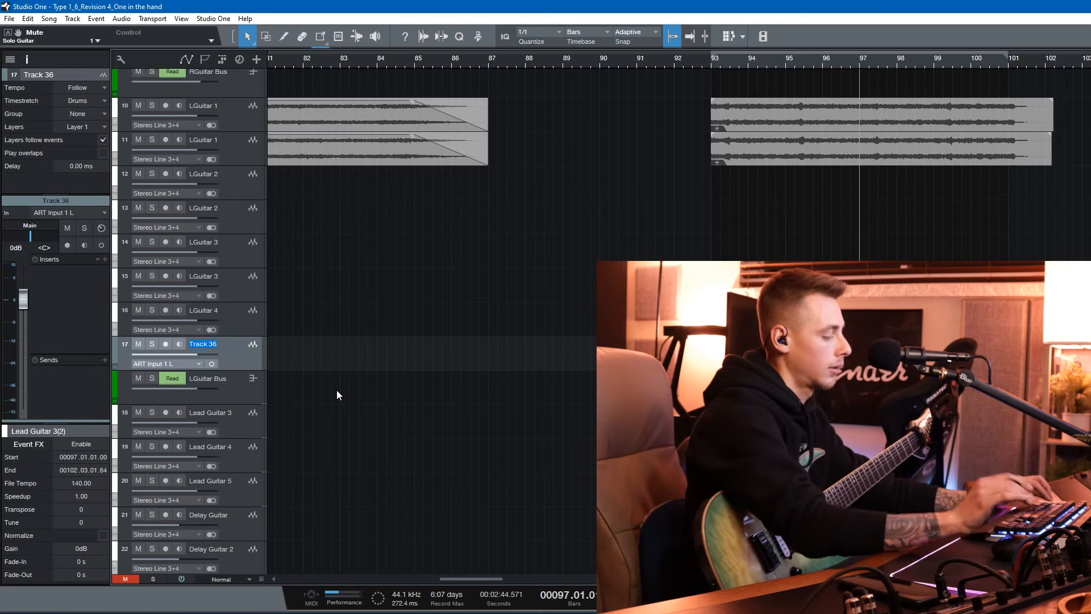
Rename track 17 as LGuitarMono and route its output to LGuitar Bus
text(LGuita)
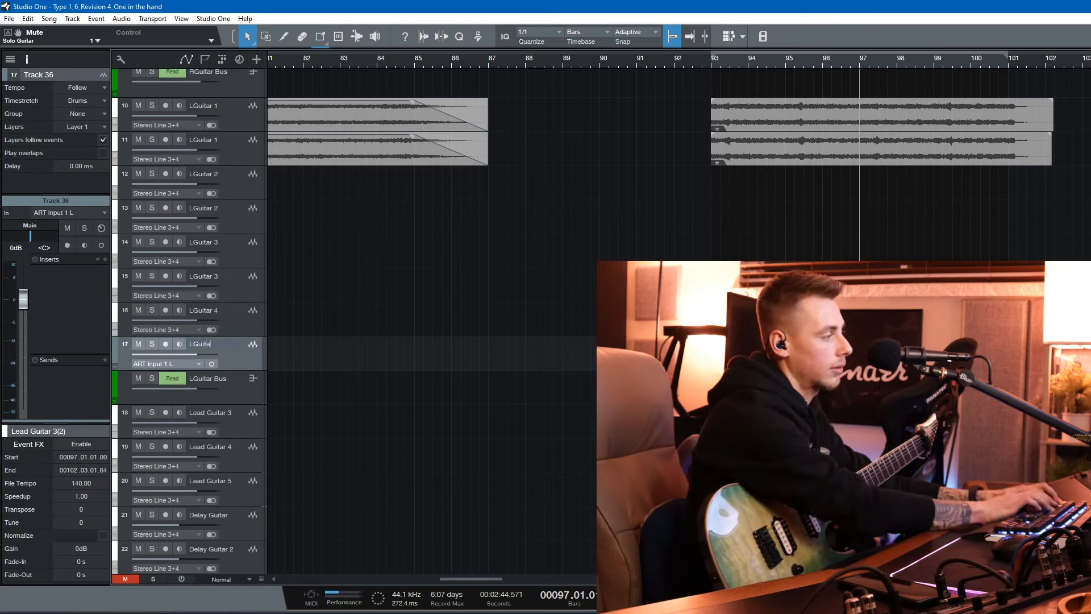
text(rMonon)
key(Return)
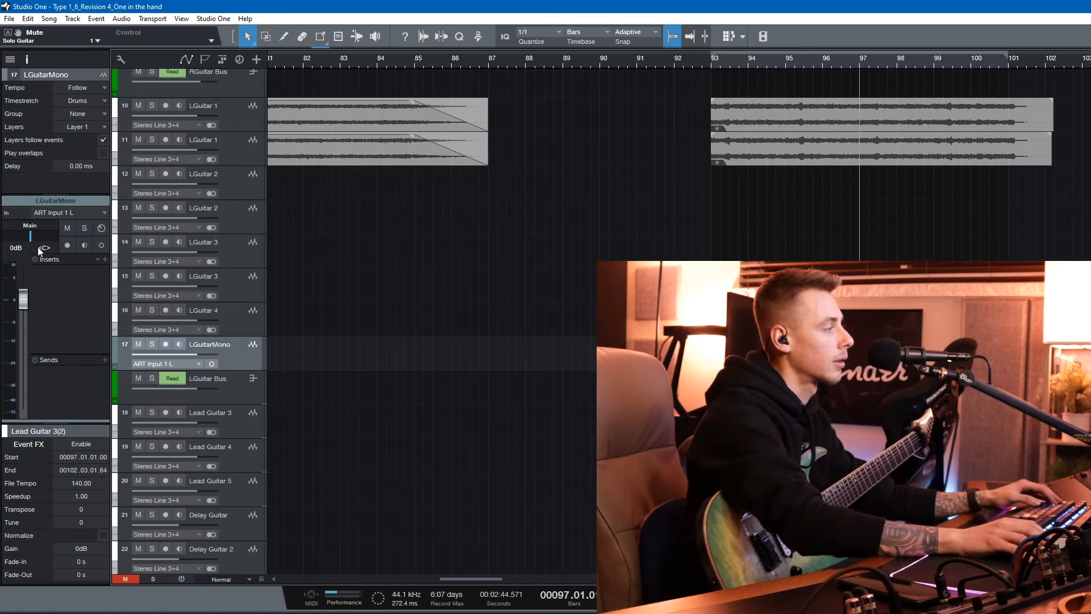
click(45, 225)
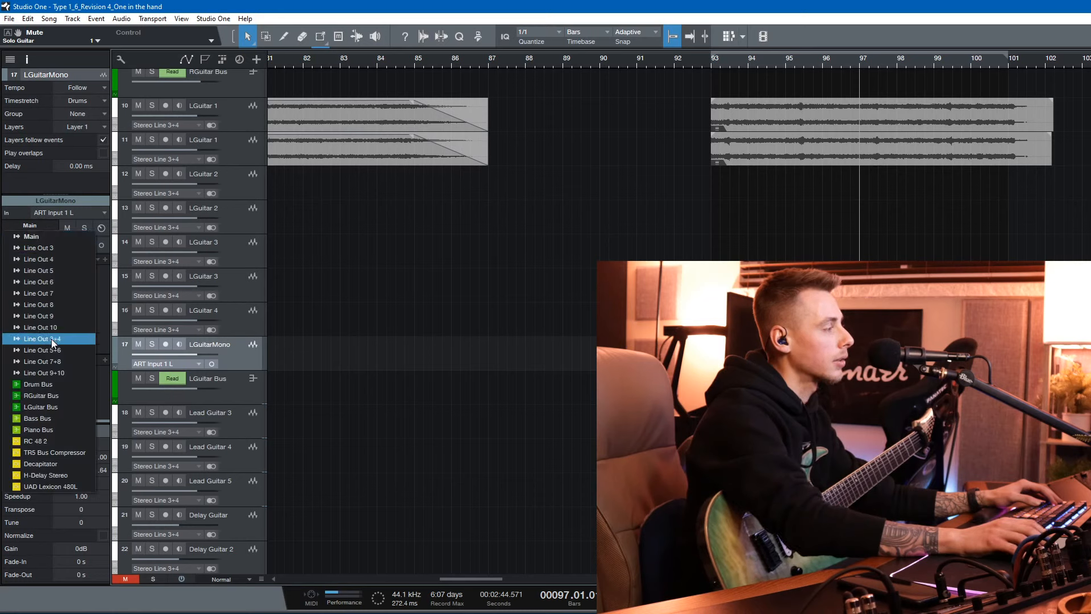
click(62, 408)
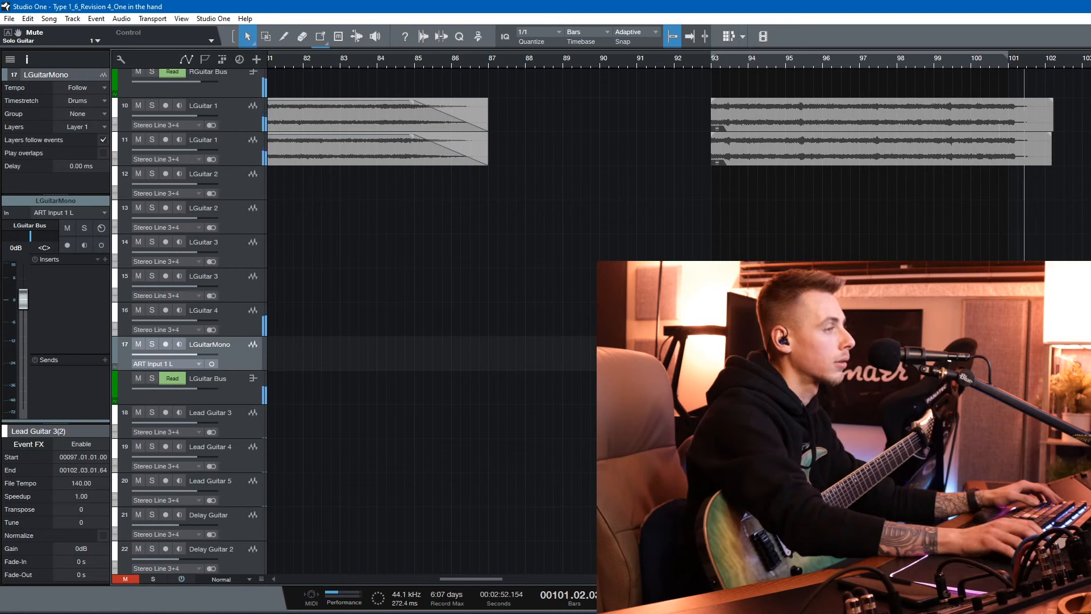
Trim both LGuitar 1 events to end at 101.03 and the LGuitar 4 event at bar 102, each with a fade-out
key(space)
drag(1052, 117, 1011, 100)
drag(1046, 150, 1012, 138)
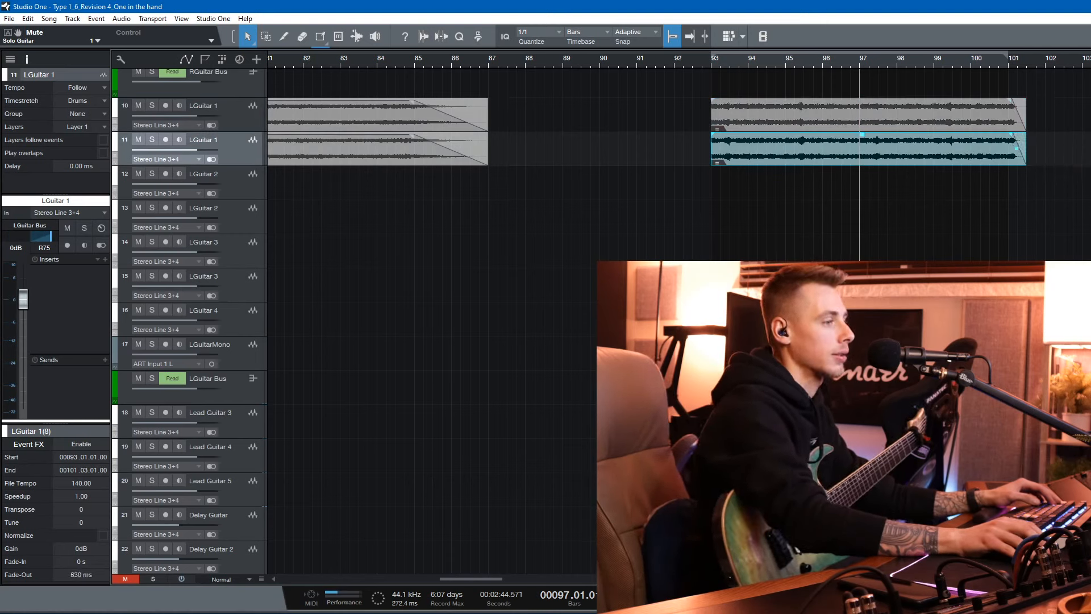
click(1023, 319)
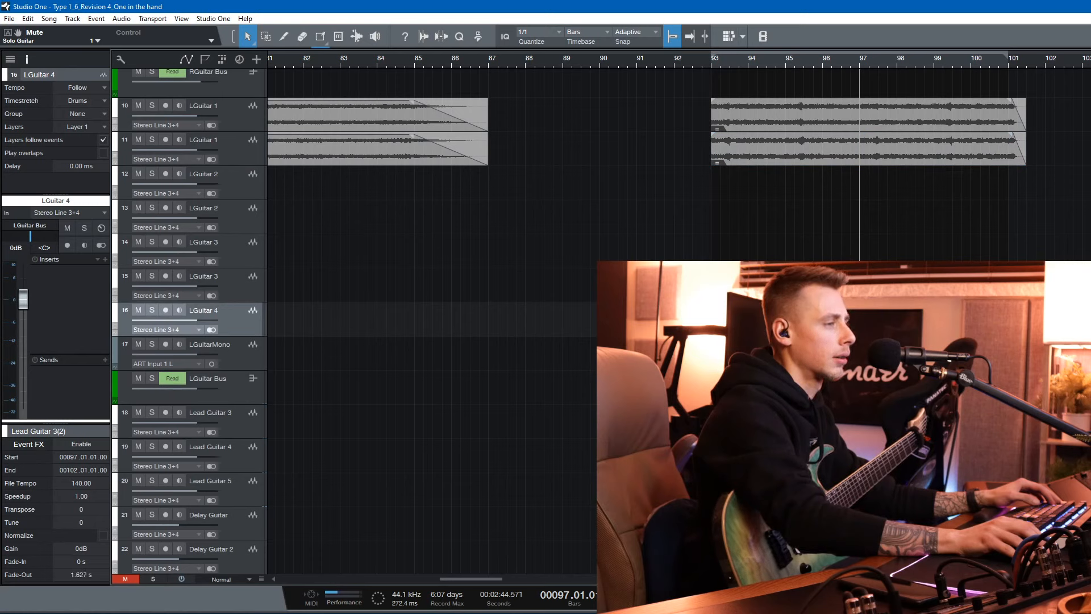
Play the section from bar 97, reduce the track height to Tiny and save the song
key(space)
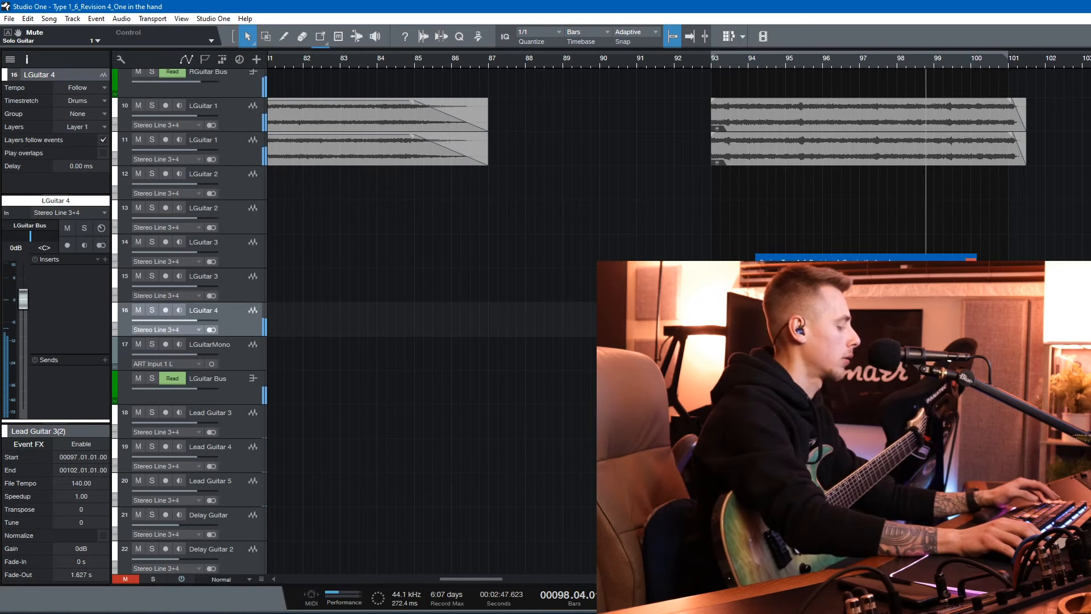
scroll(432, 318, up, 4)
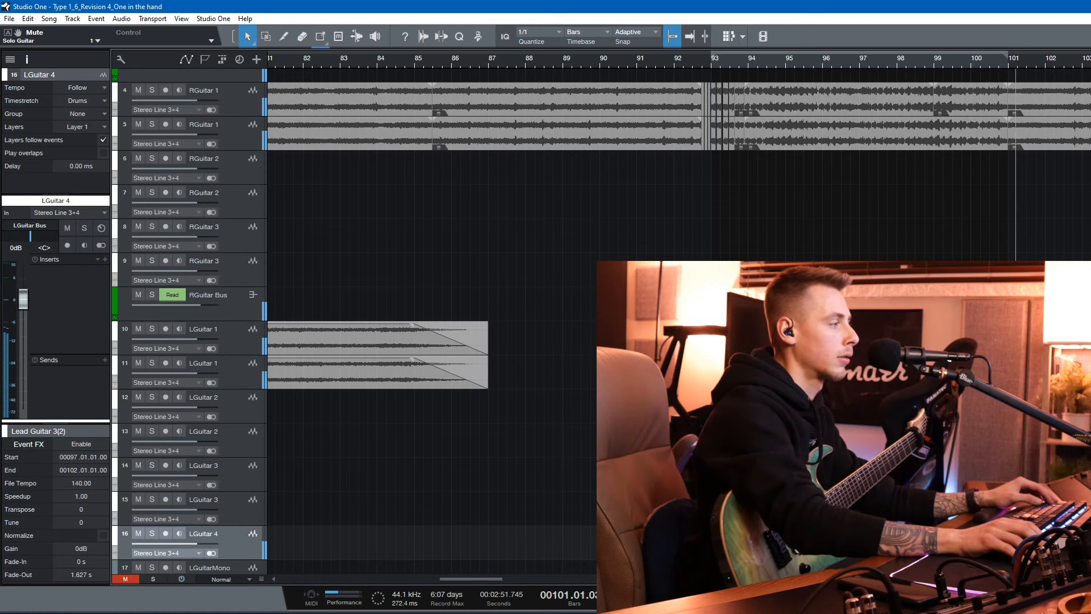
key(shift+w)
key(shift+e)
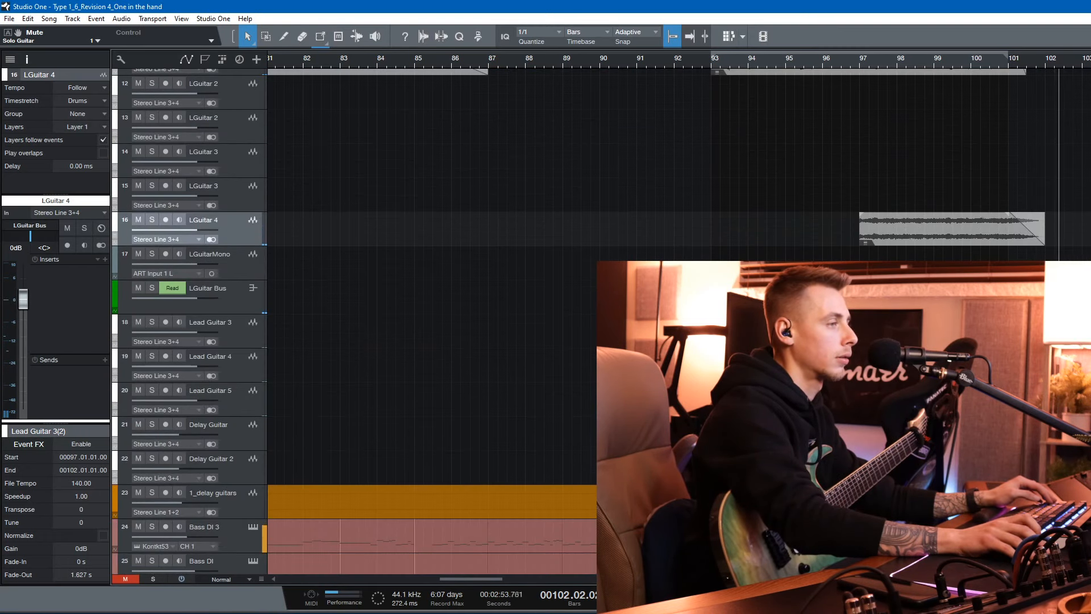
key(shift+w)
scroll(432, 318, up, 1)
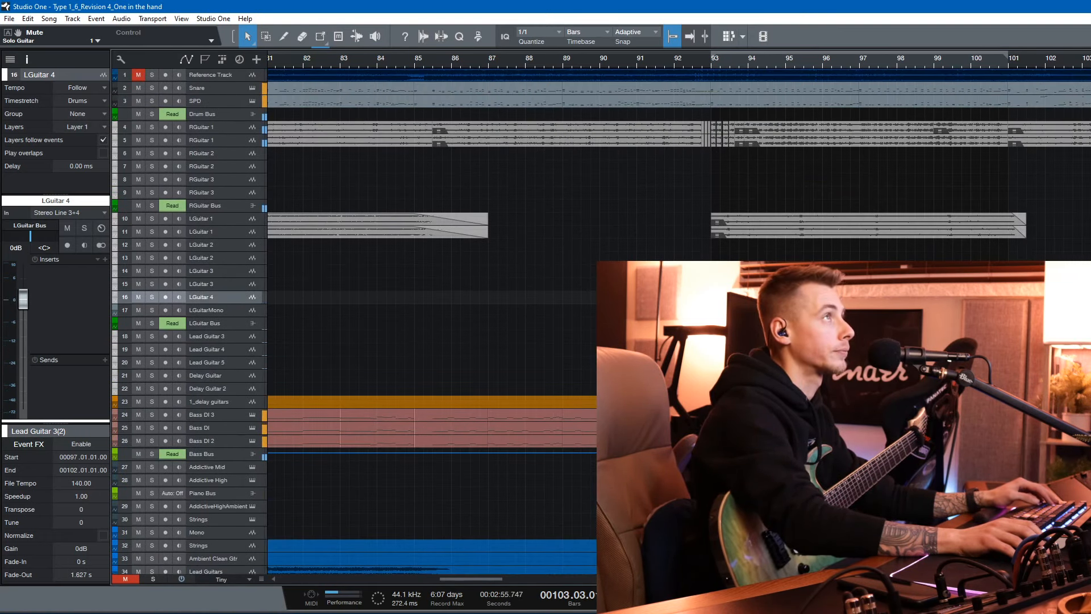
key(ctrl+s)
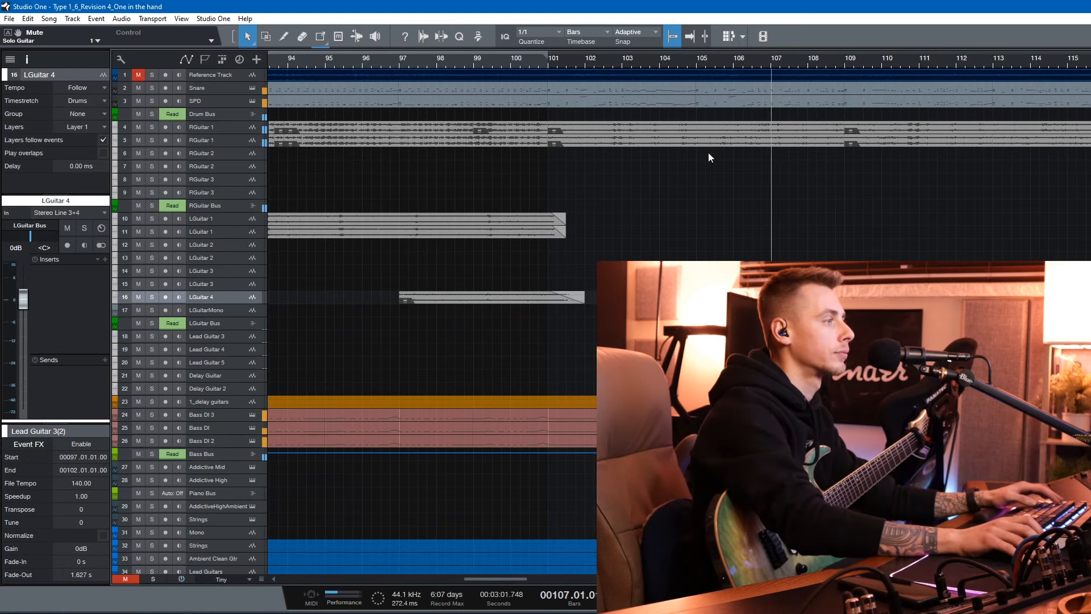
Solo the Solo Guitar reference track and play it from bar 97
key(space)
scroll(710, 230, down, 2)
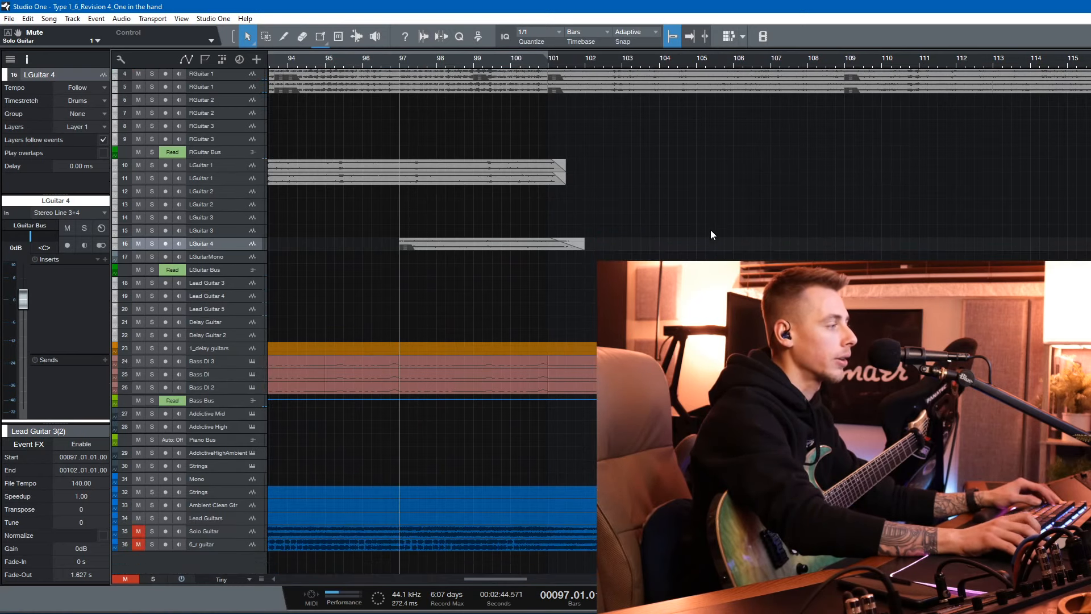
click(149, 531)
key(space)
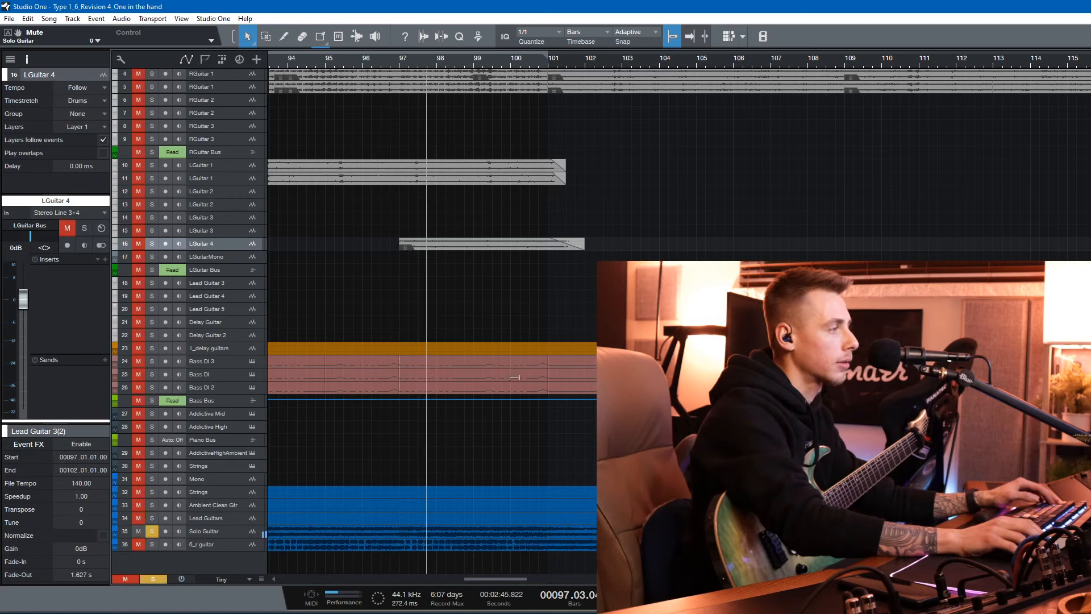
Set the playback start to bar 101 and listen repeatedly to the soloed guitar reference from there
key(space)
click(546, 64)
key(space)
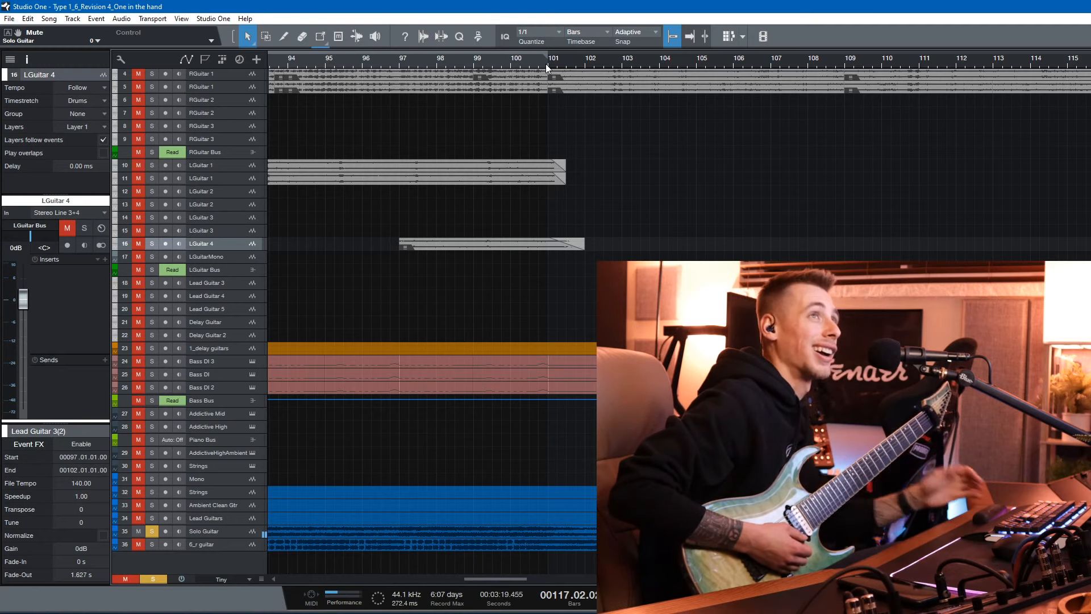
key(space)
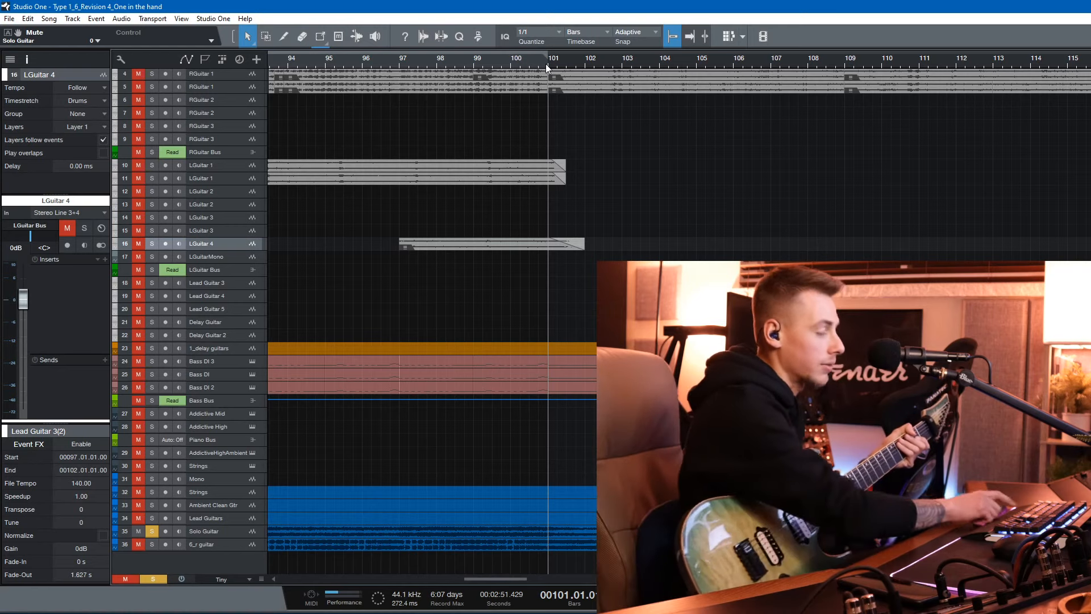
key(space)
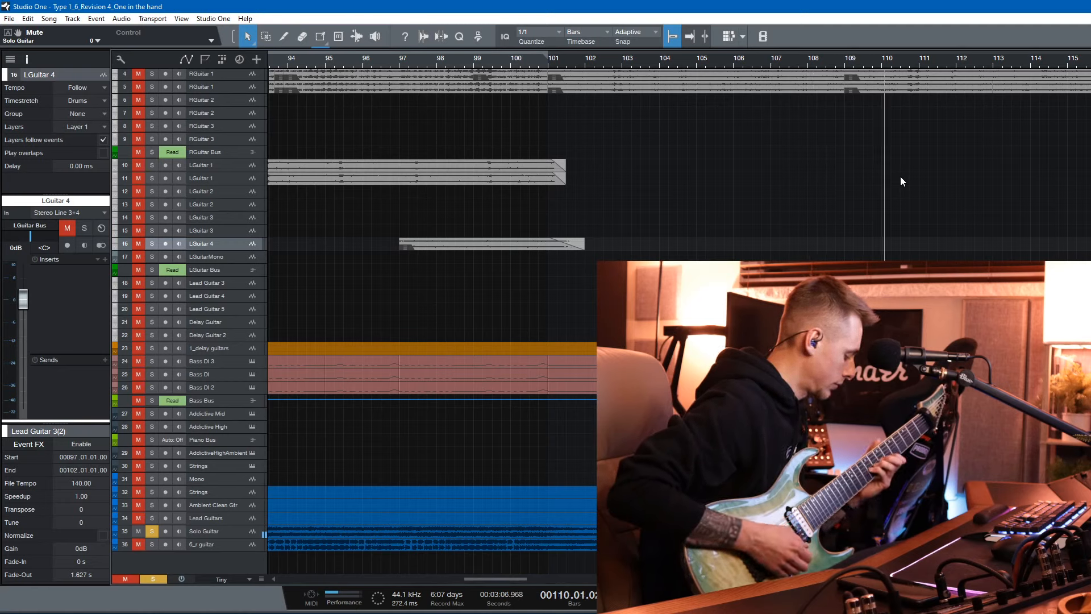
key(space)
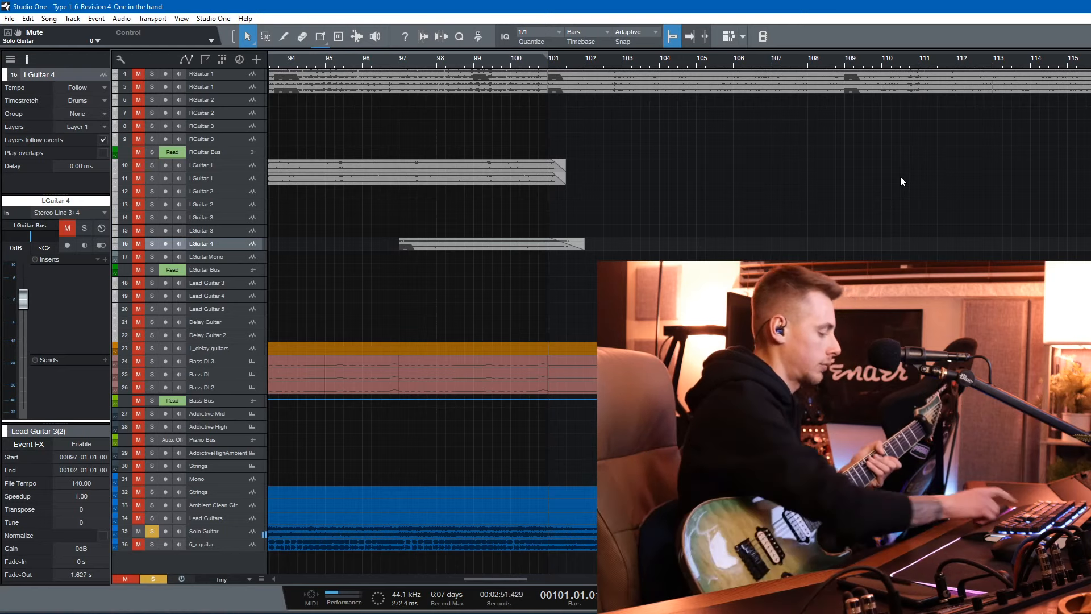
key(space)
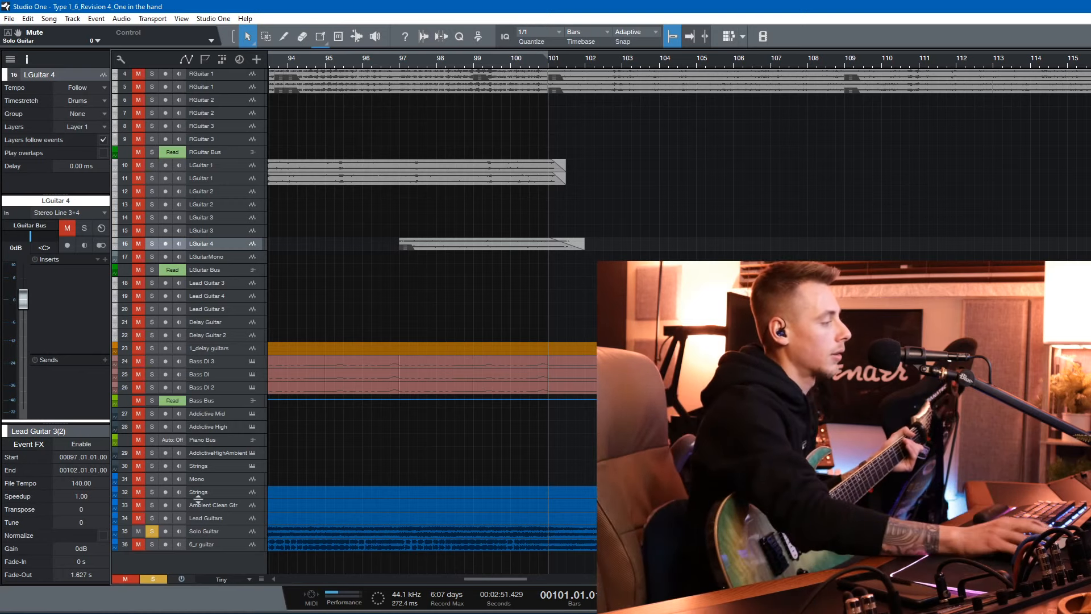
Unsolo and mute Solo Guitar, arm the first LGuitar 2 track (track 12) and record a take from bar 101
click(138, 532)
click(149, 534)
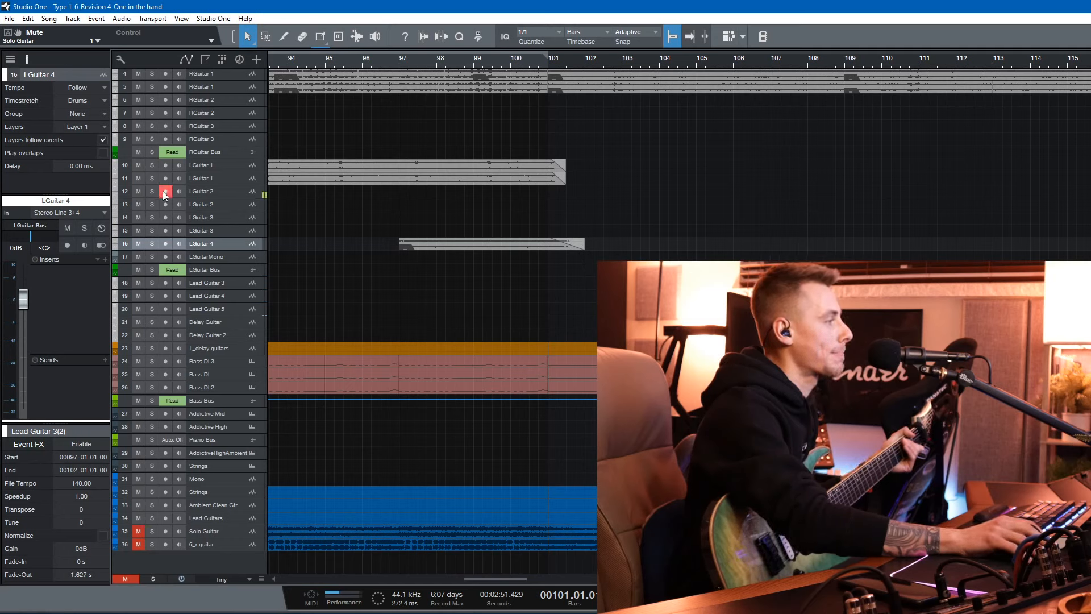
key(space)
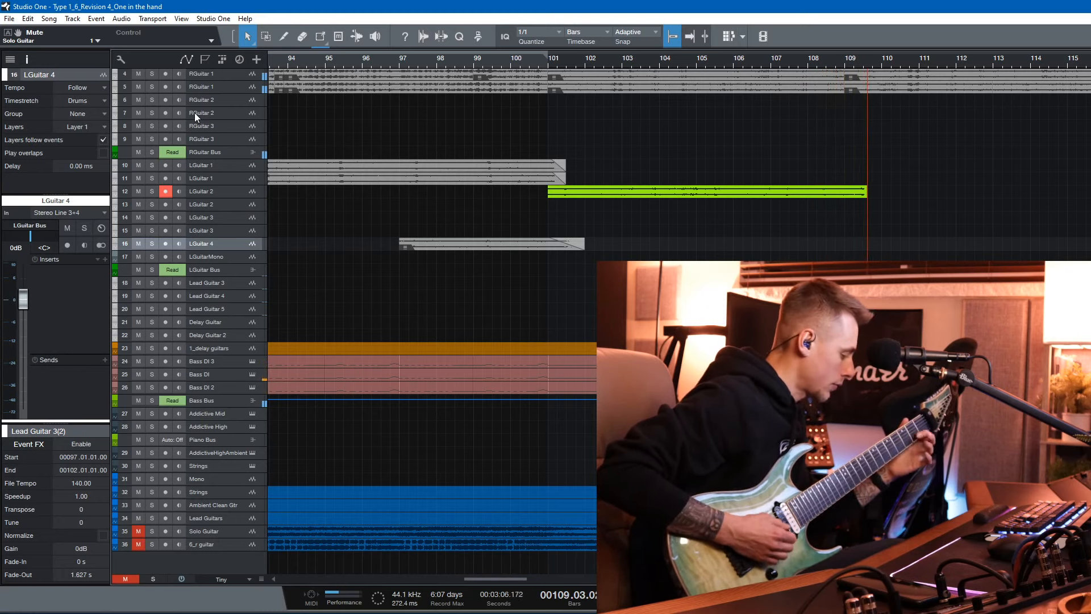
key(space)
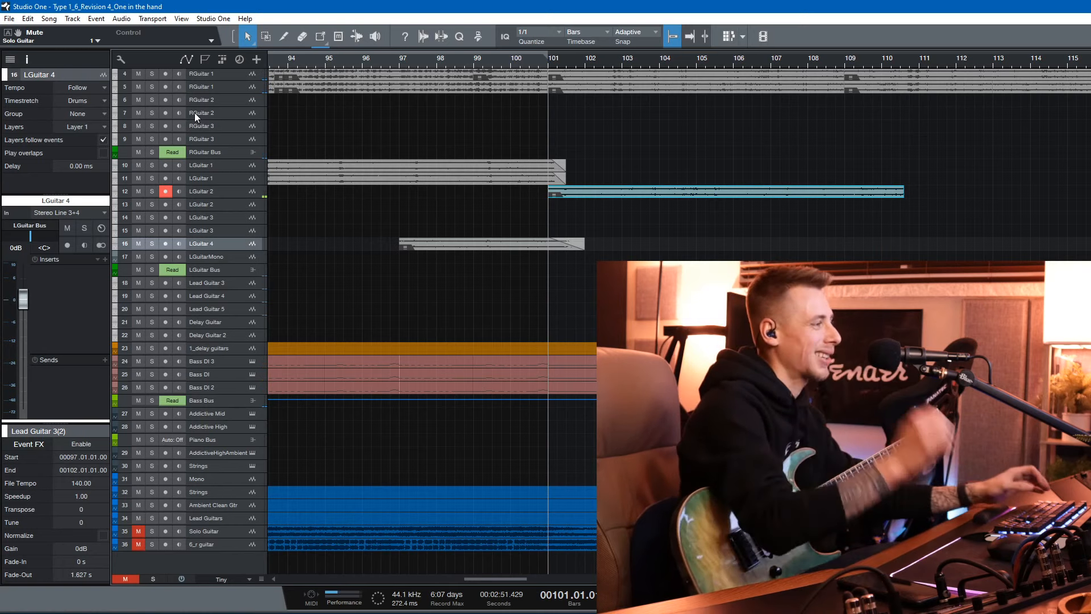
Play back the new take and switch record arming to the second LGuitar 2 track (track 13)
key(space)
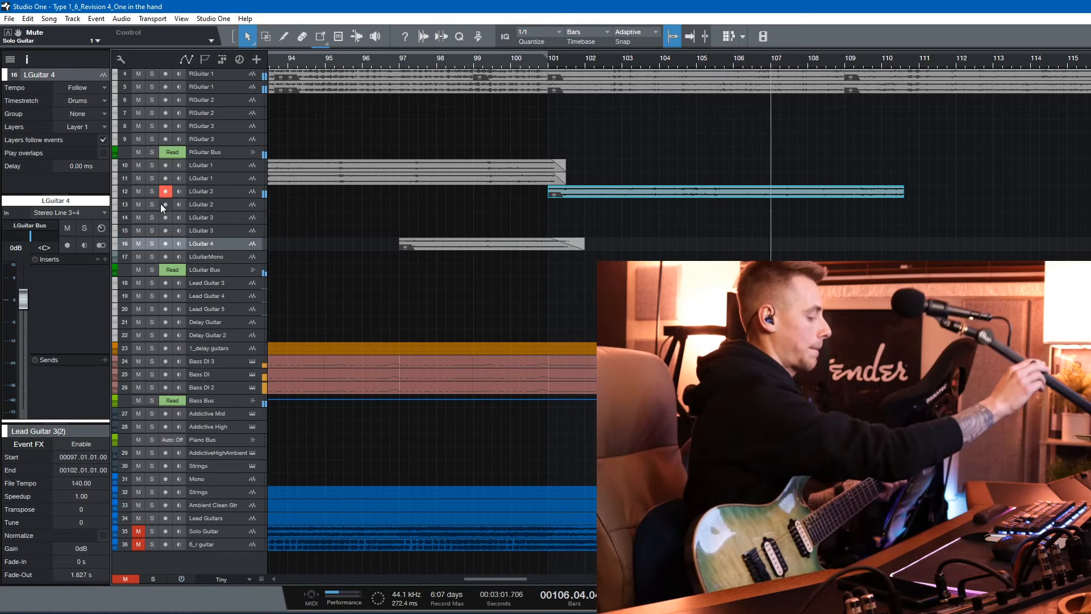
key(space)
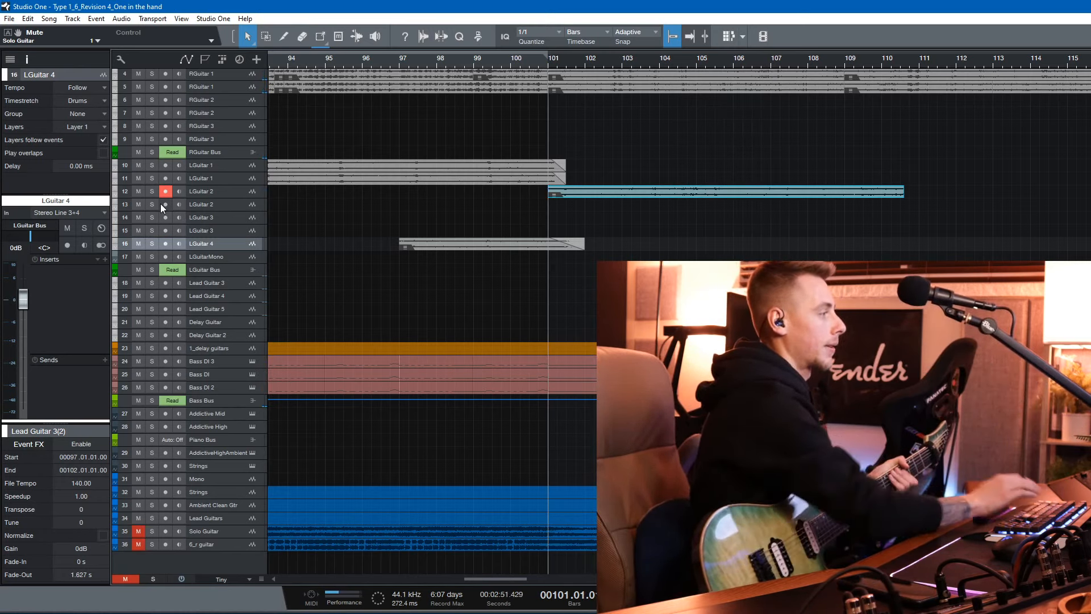
click(165, 203)
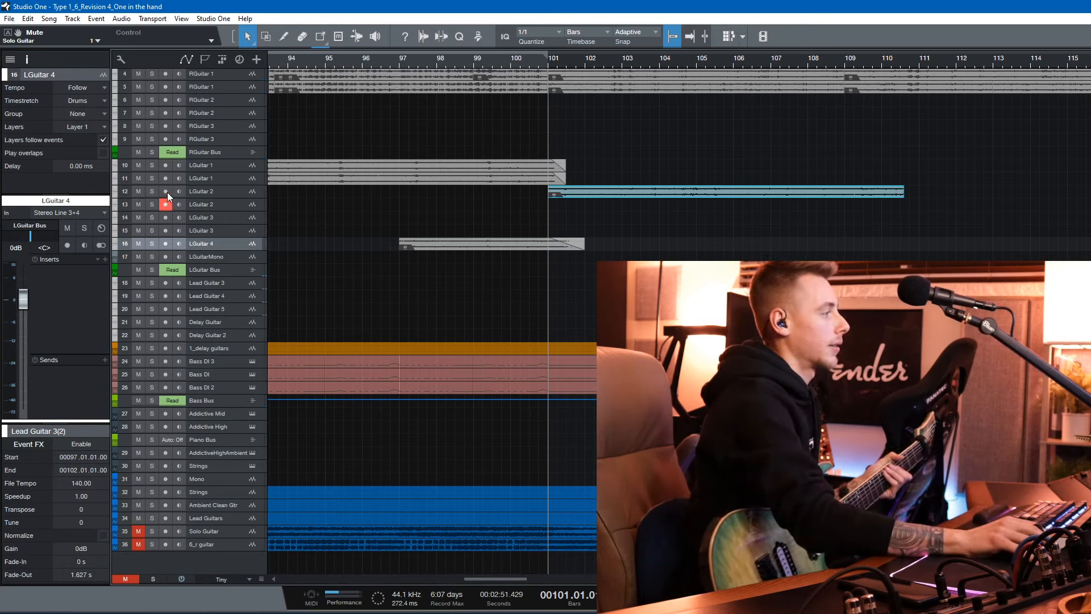
key(KP_Multiply)
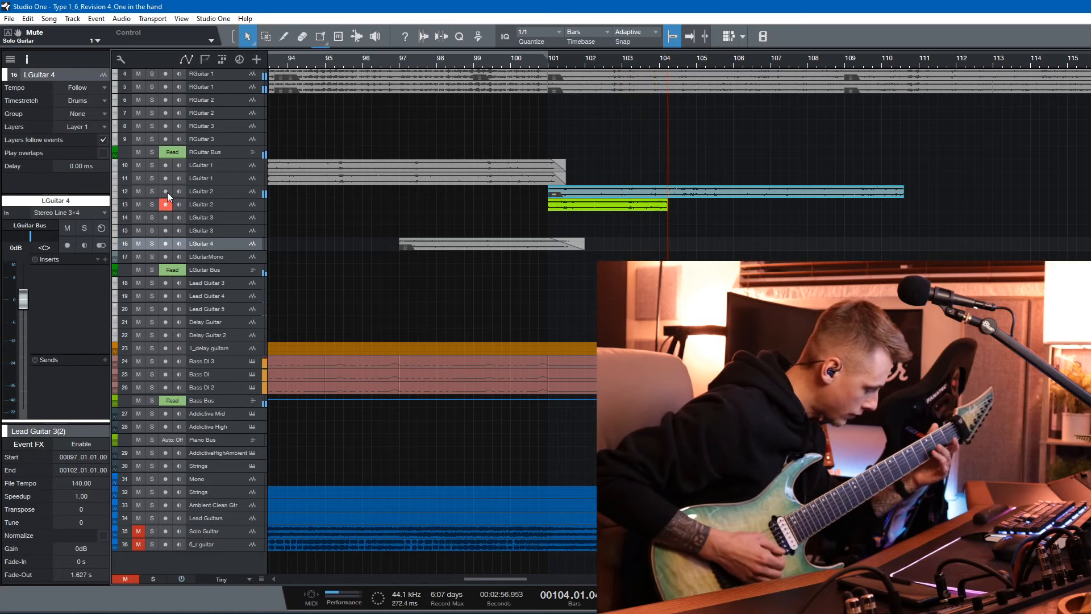
key(space)
key(Delete)
Record a doubling take on the second LGuitar 2 track (track 13) from bar 101 and play it back
key(KP_Multiply)
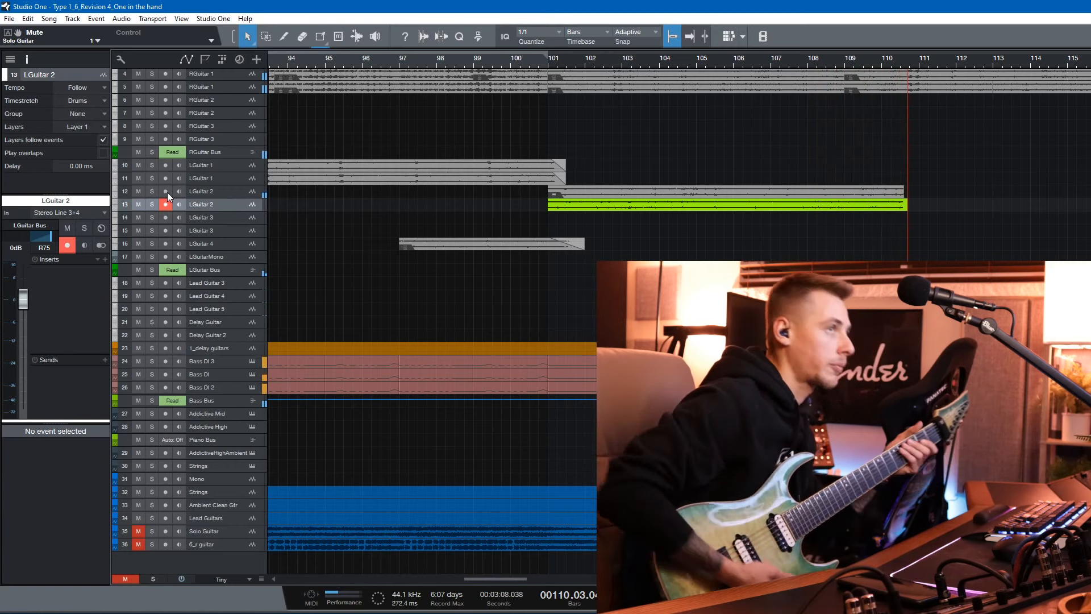
key(space)
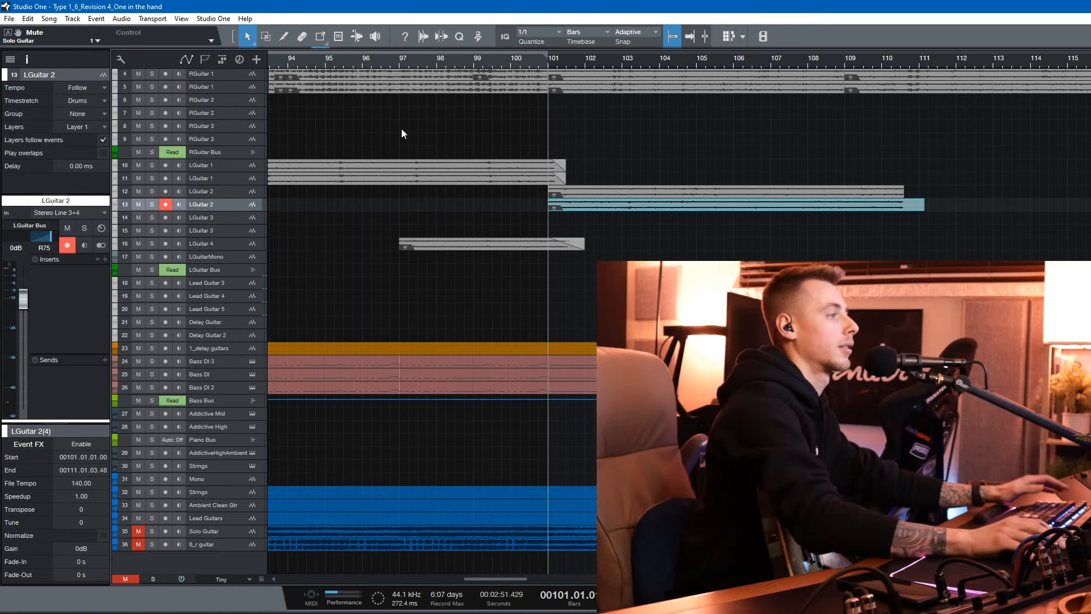
key(space)
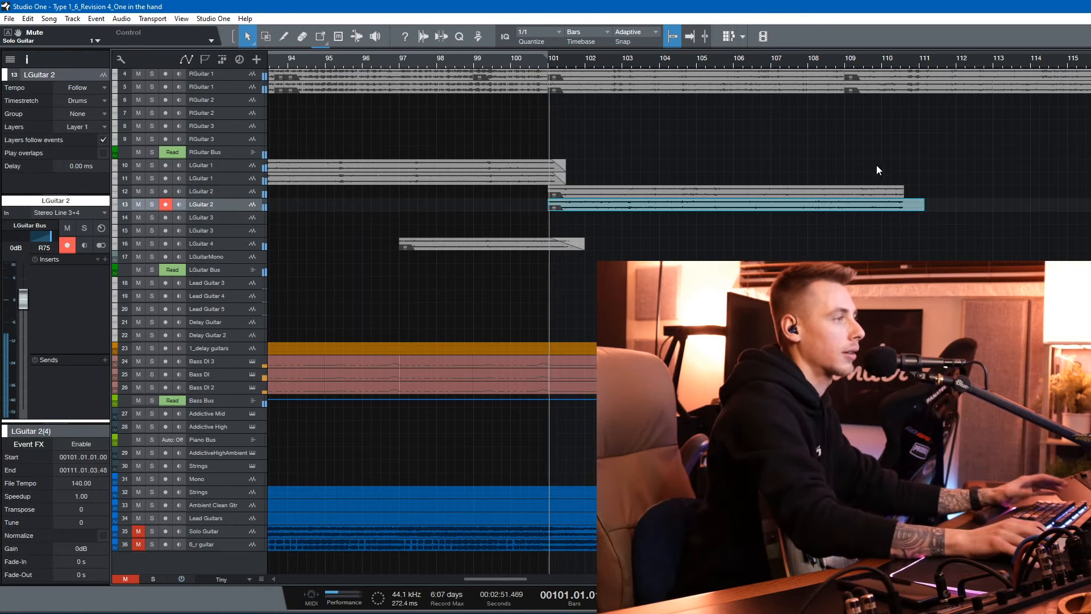
Trim the new events on both LGuitar 2 tracks to end at bar 109
click(895, 191)
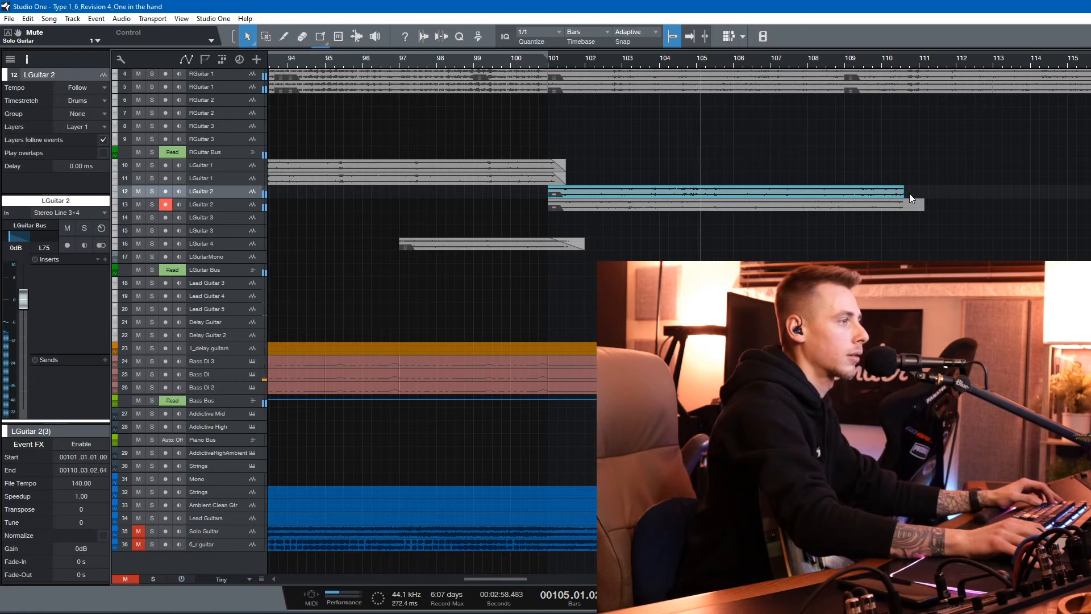
drag(904, 194, 847, 194)
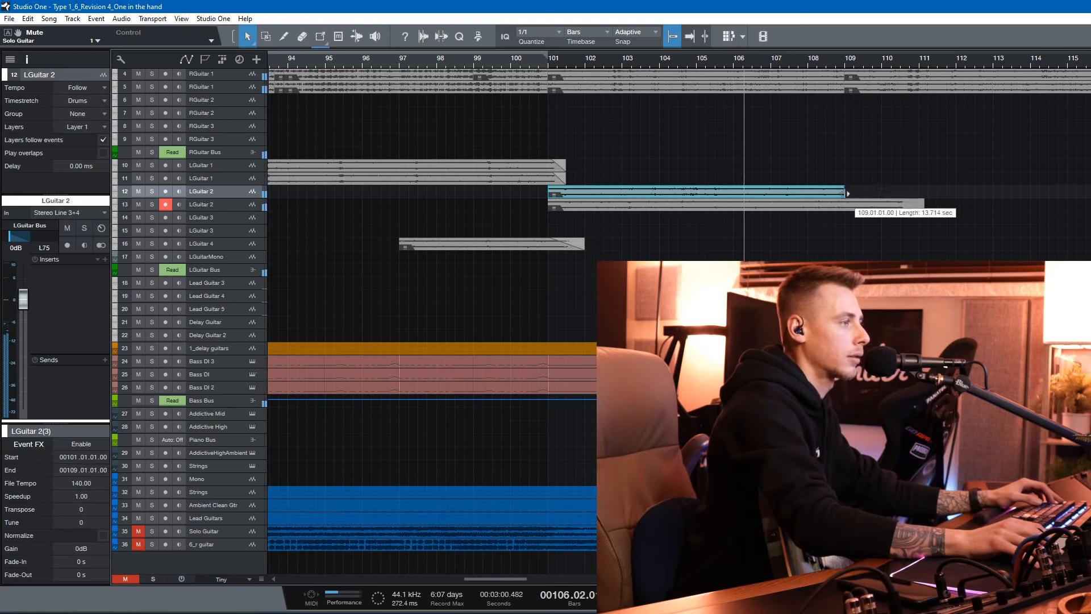
drag(927, 208, 844, 208)
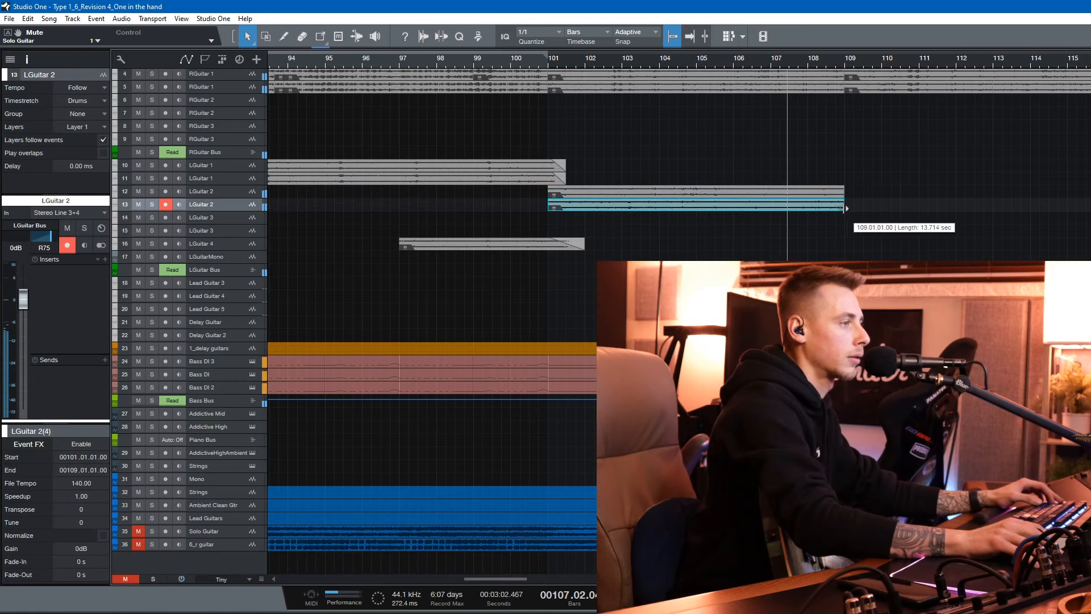
Duplicate both LGuitar 2 events so the copies run from bar 109 to bar 117, and clear the selection
drag(718, 162, 783, 219)
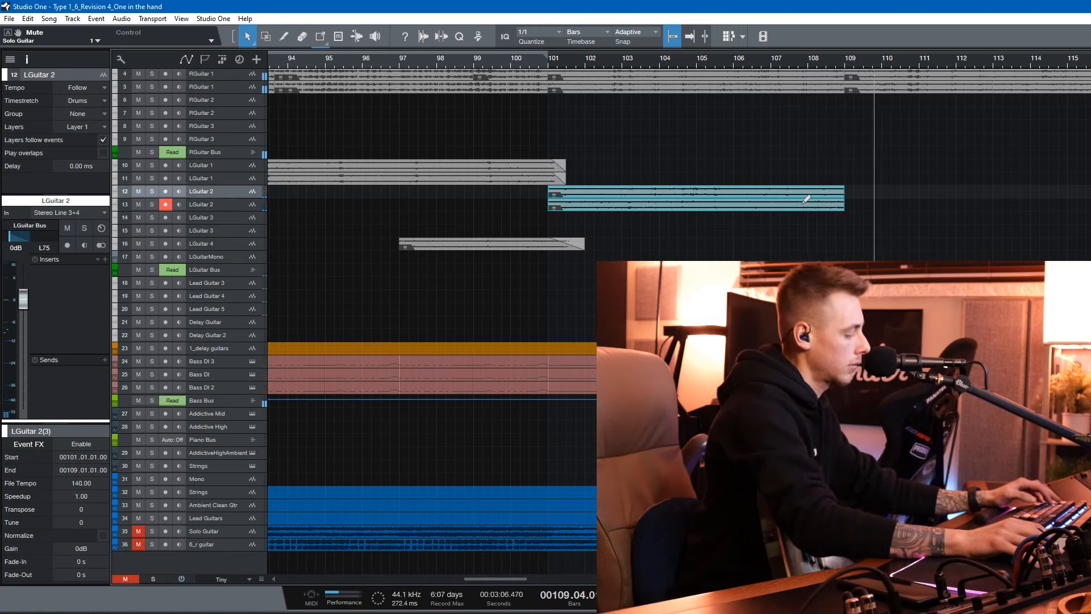
key(d)
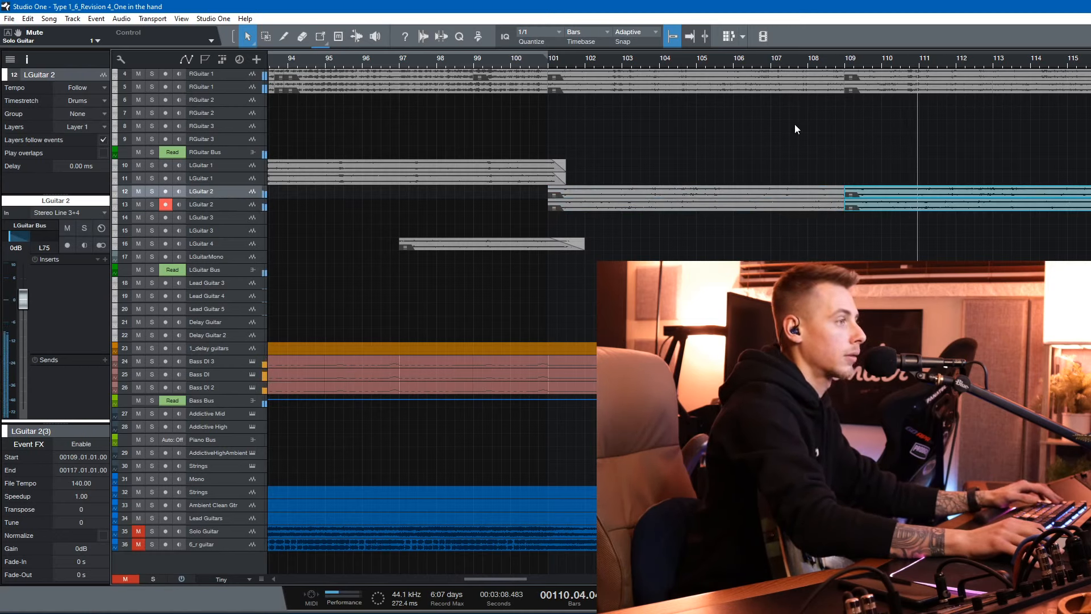
click(596, 254)
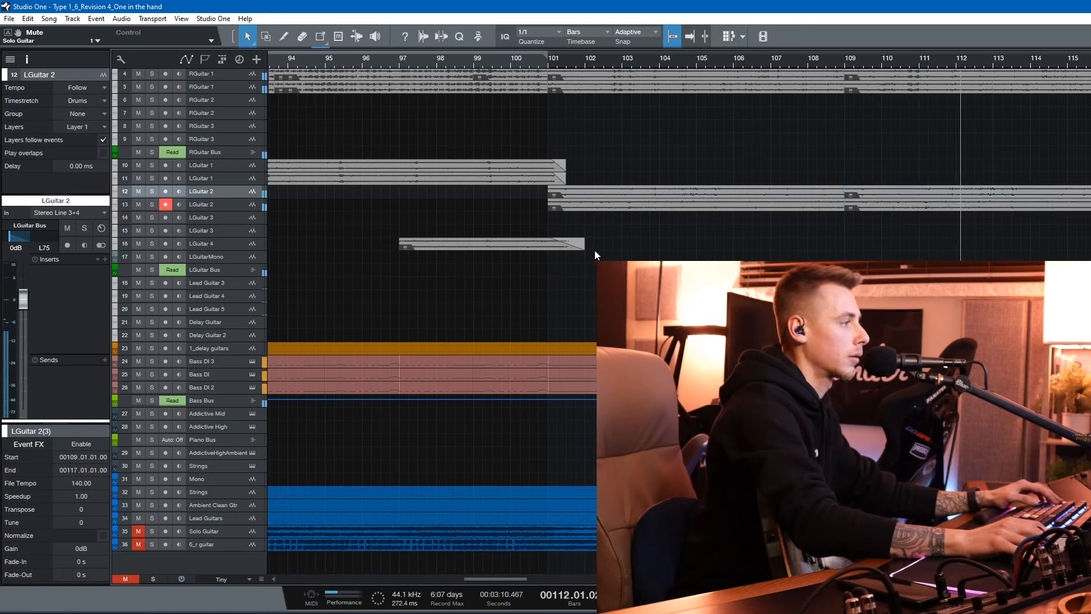
Make a complete duplicate of the LGuitarMono track and stop playback
click(213, 255)
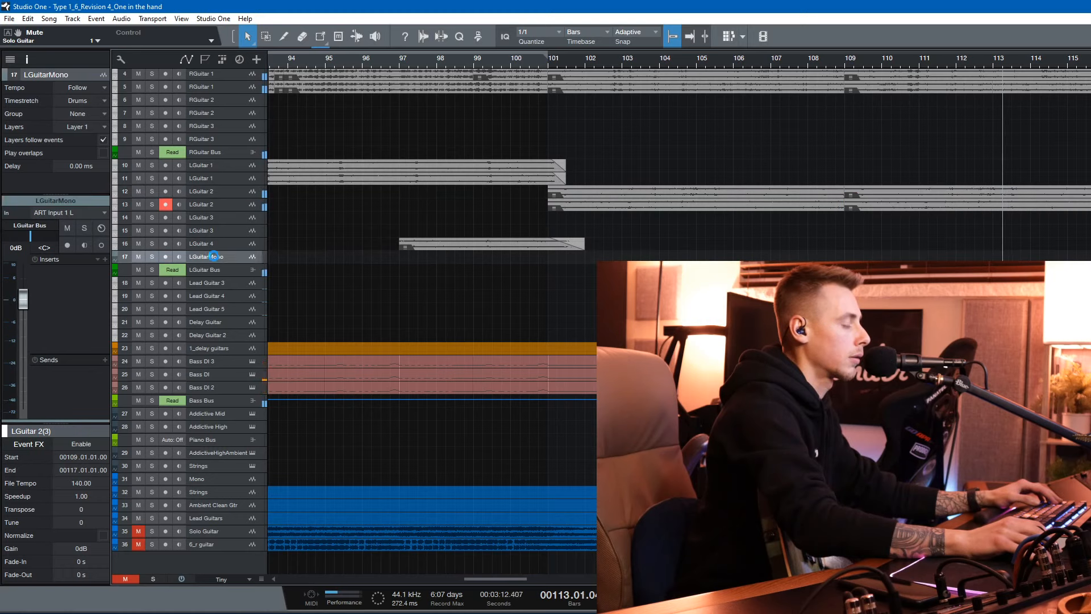
right_click(214, 256)
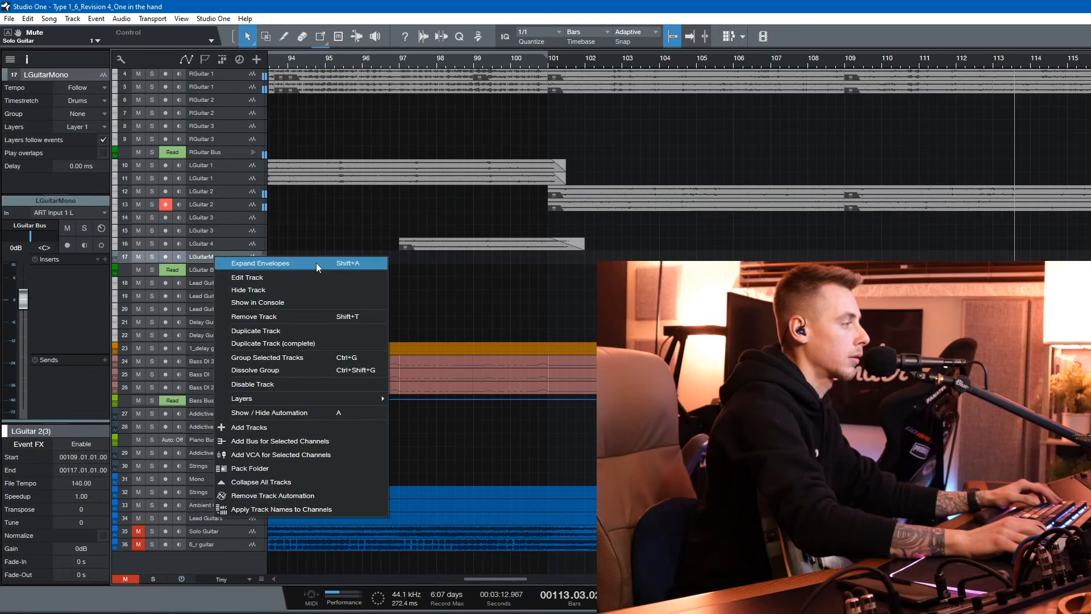
click(318, 344)
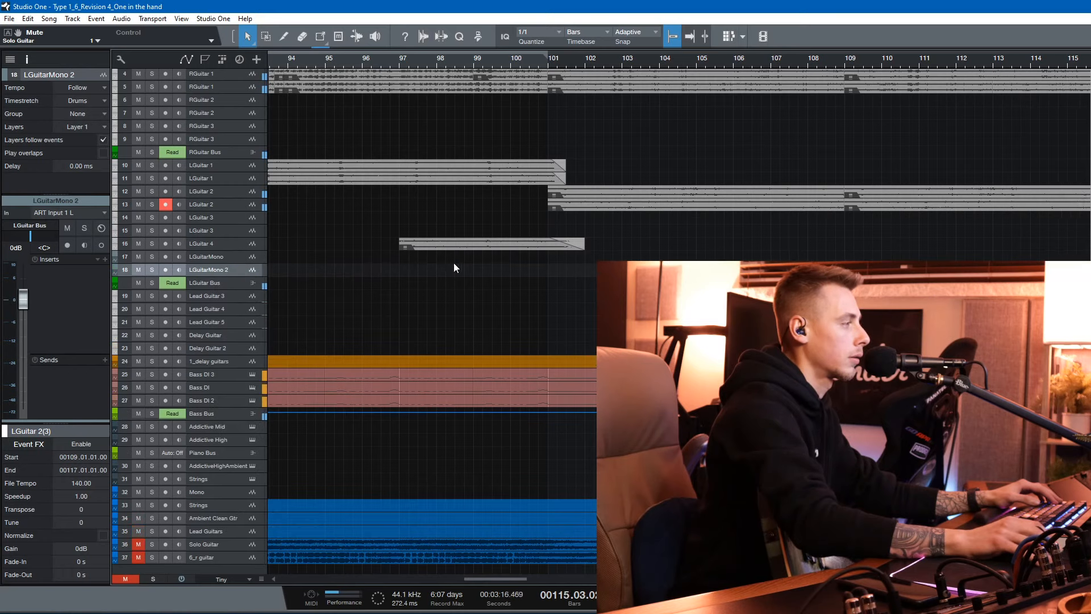
key(space)
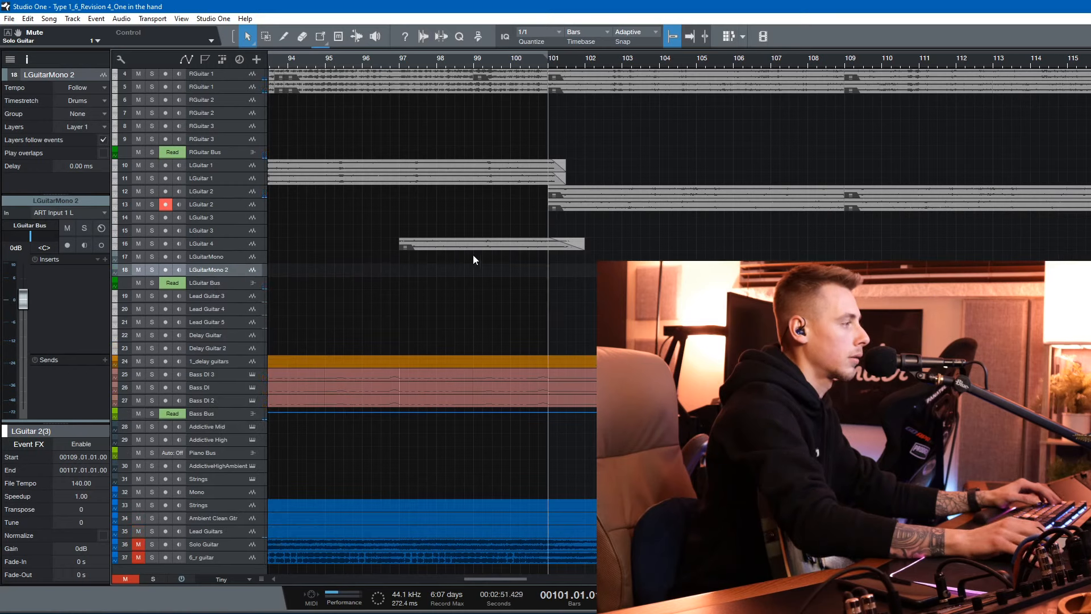
Move the event at bar 97 from the LGuitar 4 track down to LGuitarMono, check it in playback, and save the song
click(463, 249)
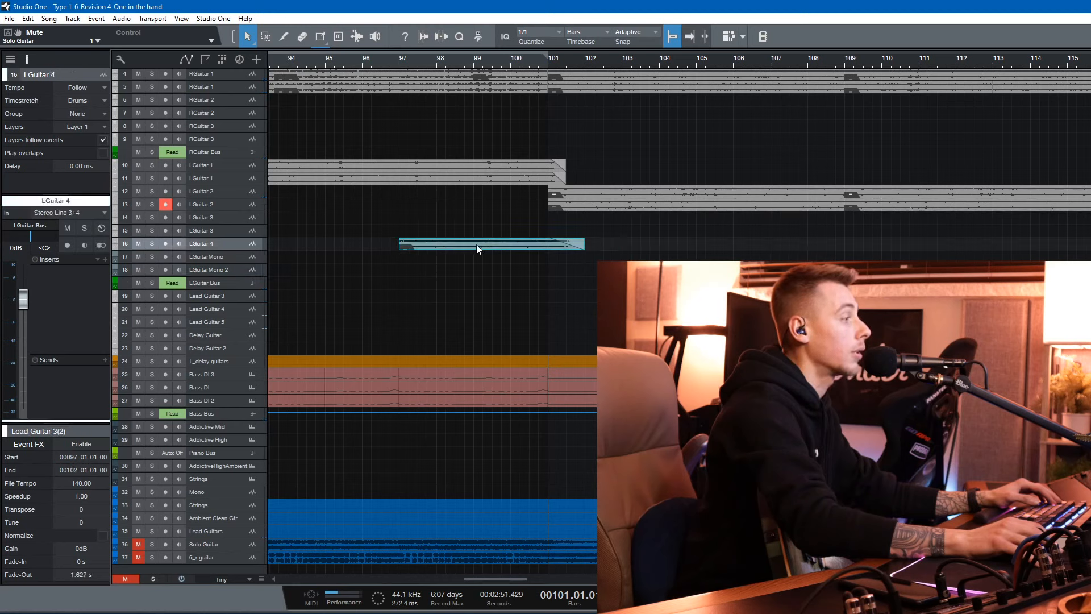
drag(476, 244, 476, 253)
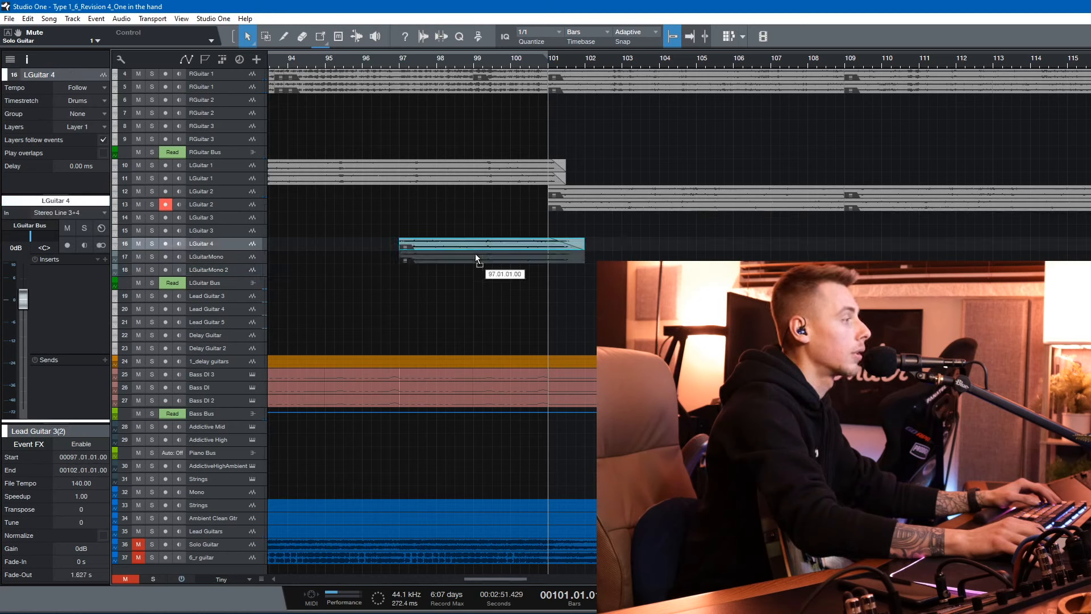
click(395, 61)
key(space)
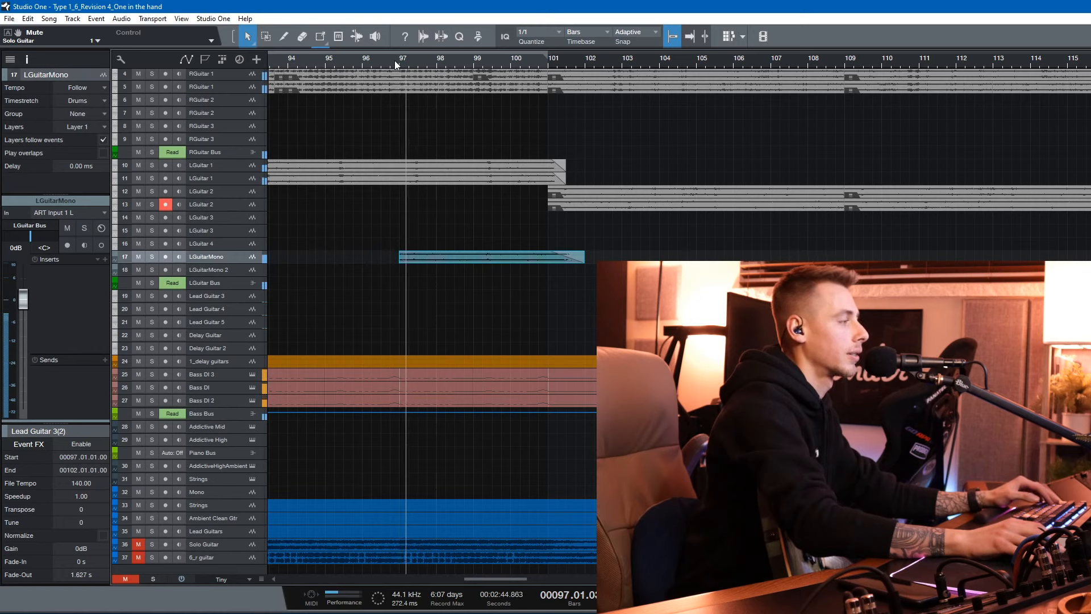
key(ctrl+s)
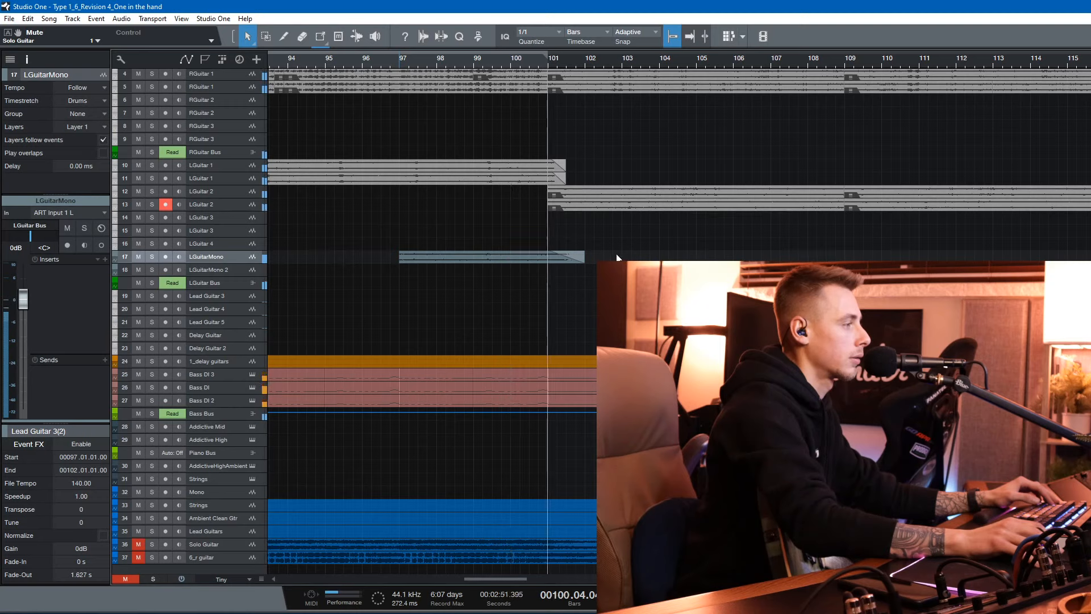
Arm LGuitarMono 2 for a playthrough from bar 101, and disarm it together with the second LGuitar 2 track (track 13)
click(547, 63)
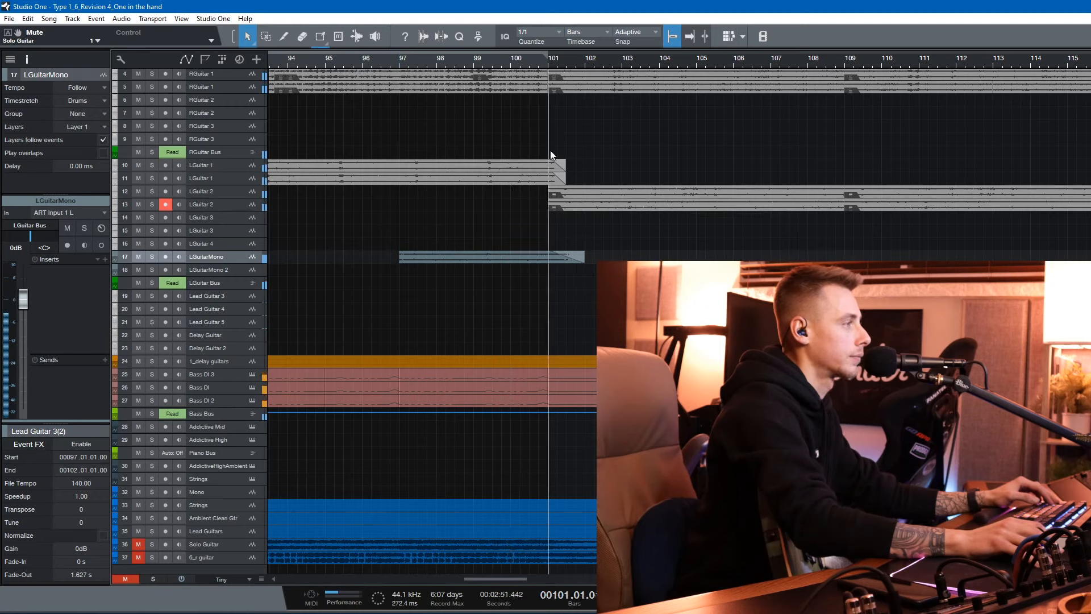
click(165, 269)
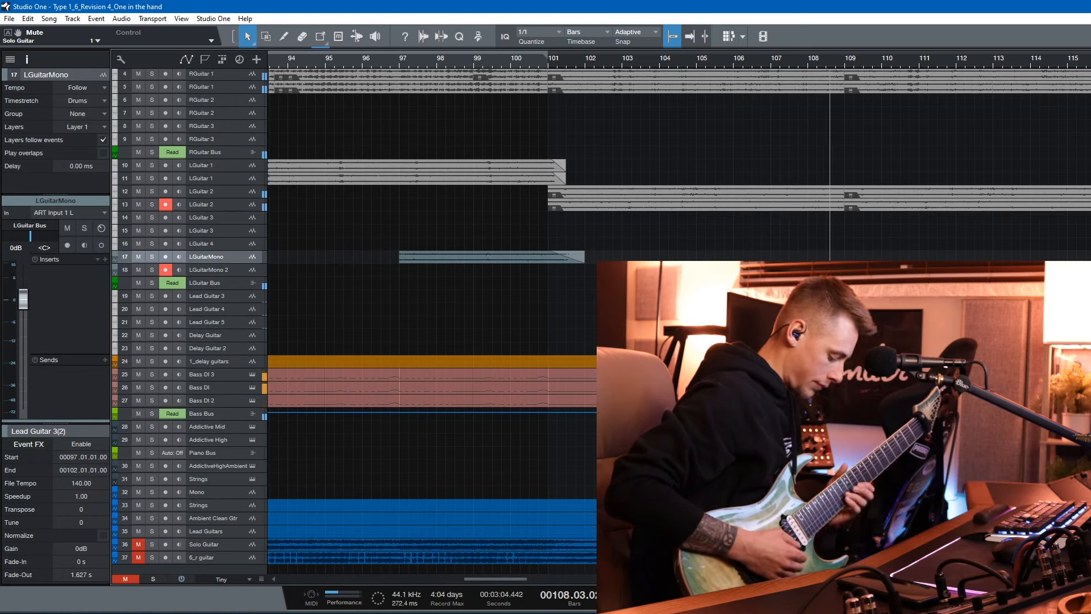
key(space)
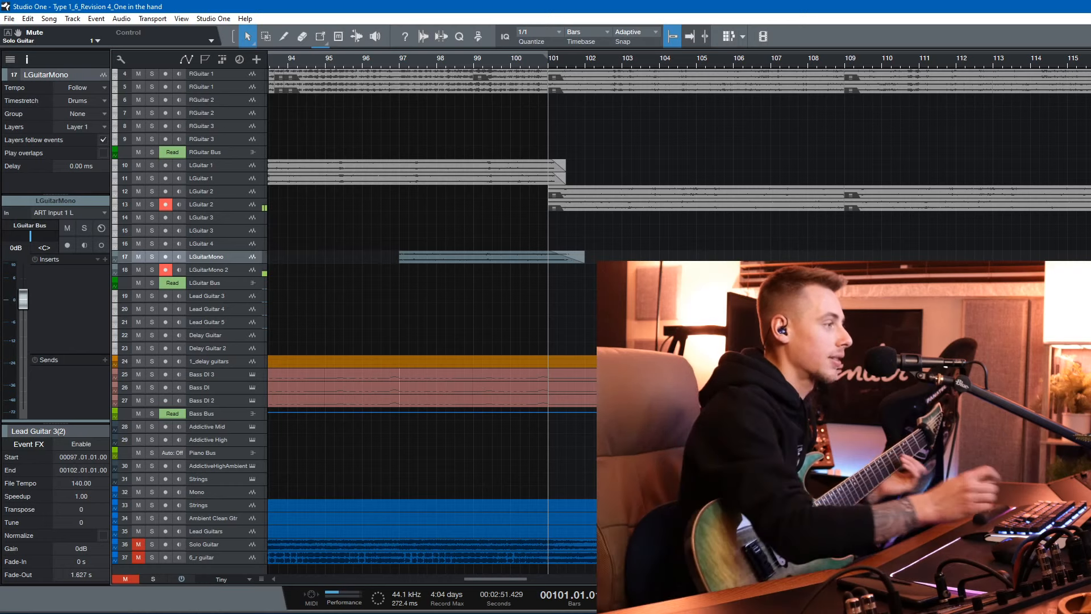
key(space)
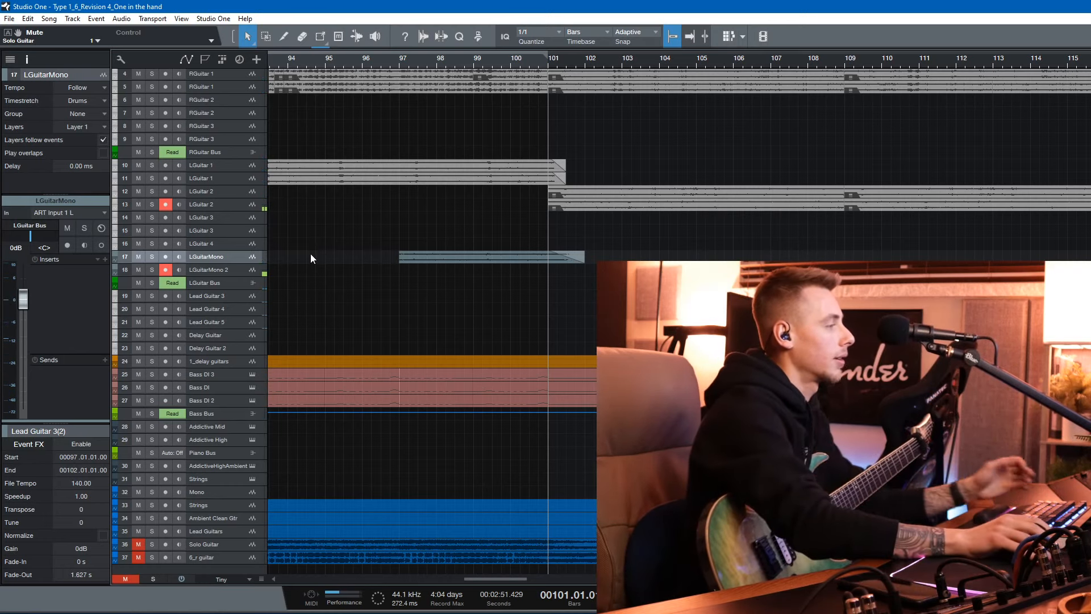
click(166, 269)
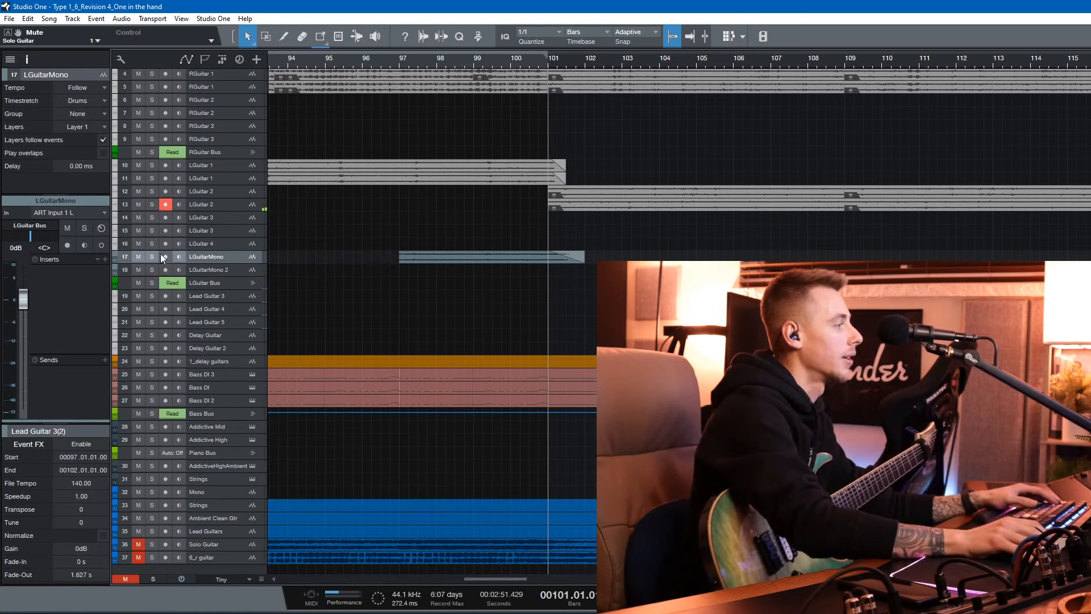
click(165, 204)
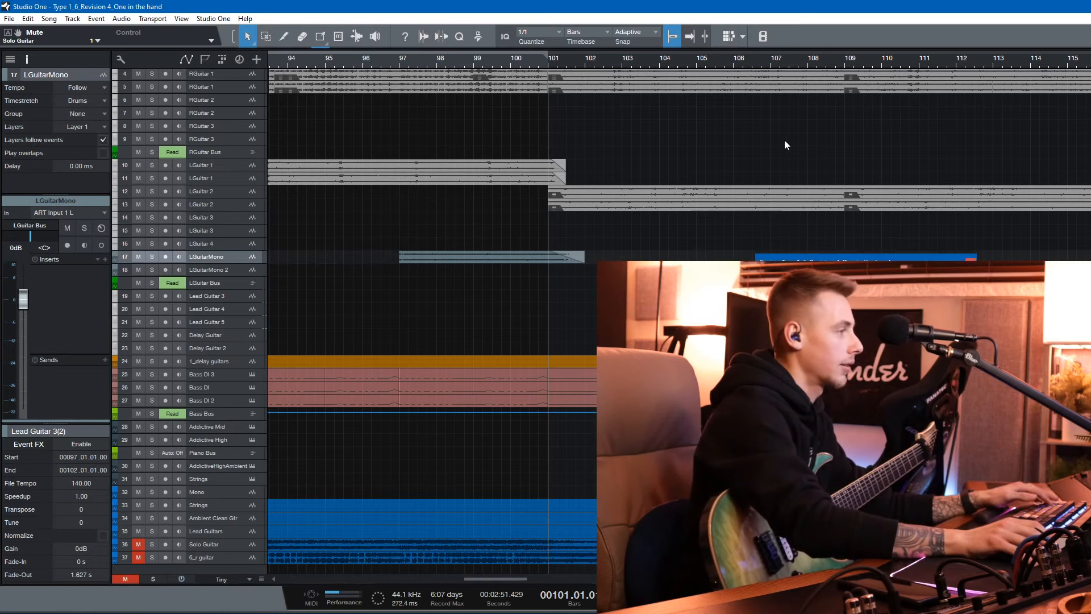
Solo the LGuitar Bus to play the left guitars alone from bar 101, and unsolo it again
click(152, 283)
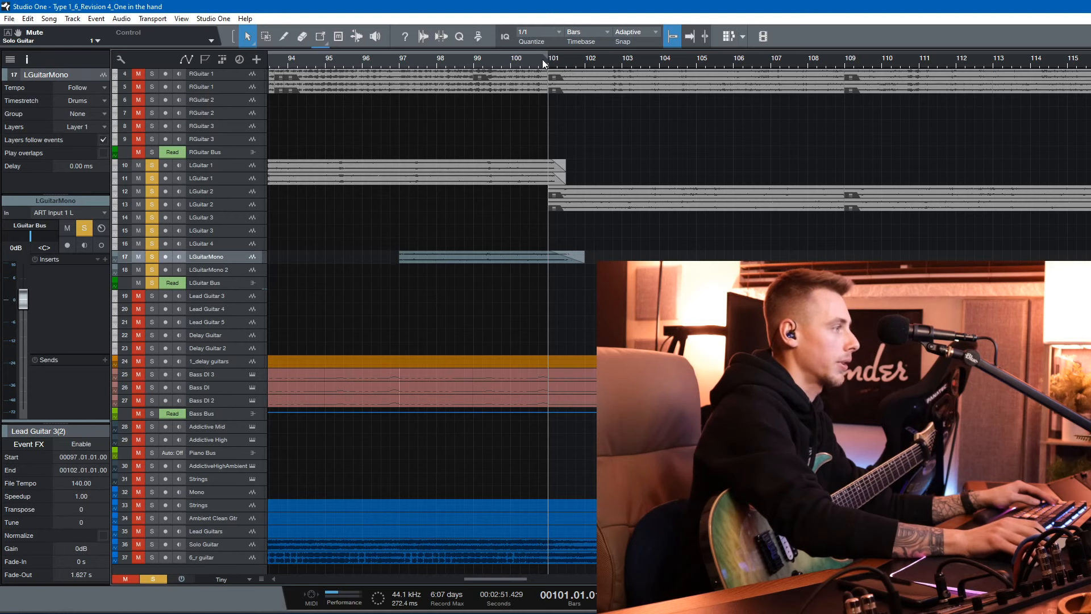
mouse_move(548, 57)
mouse_down()
mouse_move(573, 66)
mouse_move(554, 67)
mouse_up()
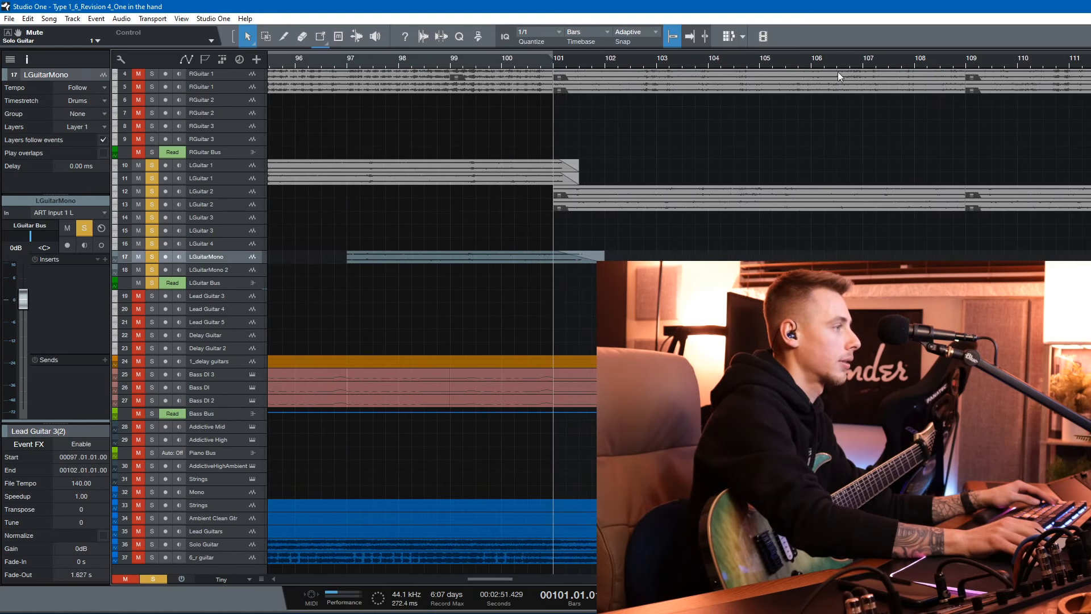
key(space)
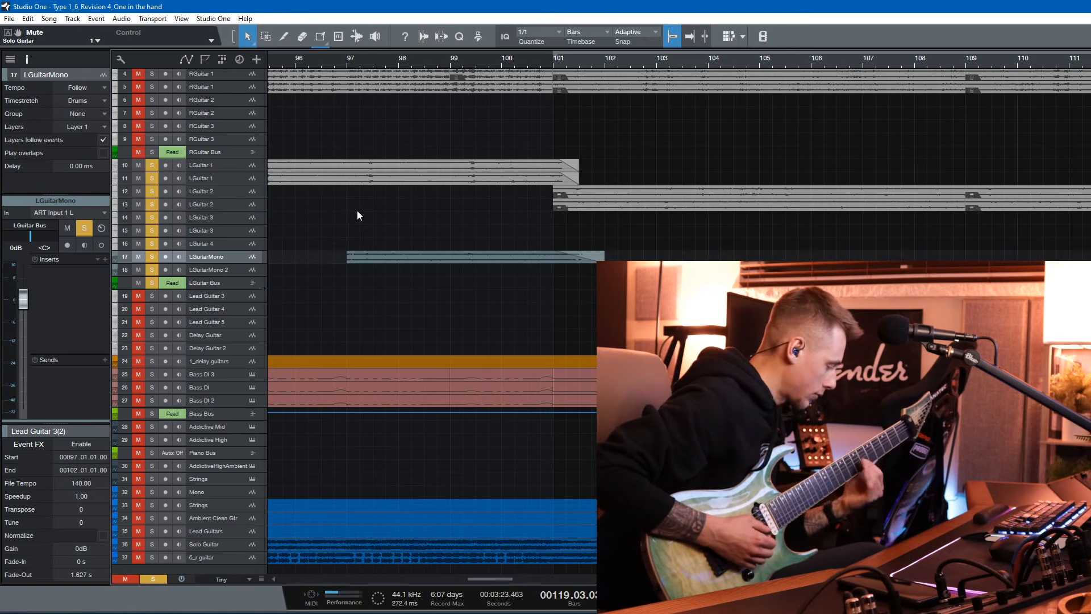
key(space)
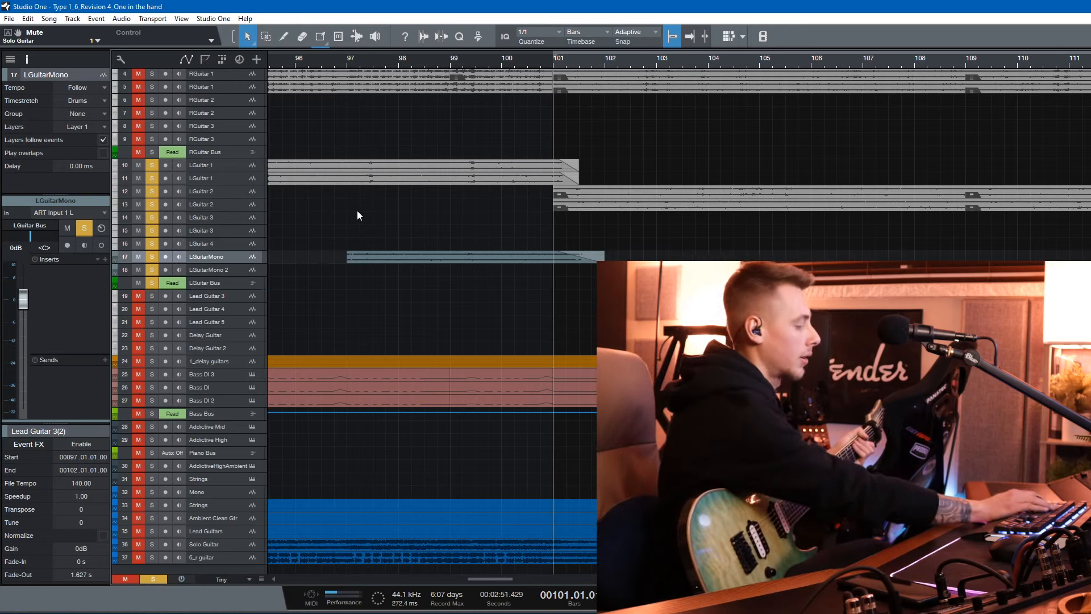
key(space)
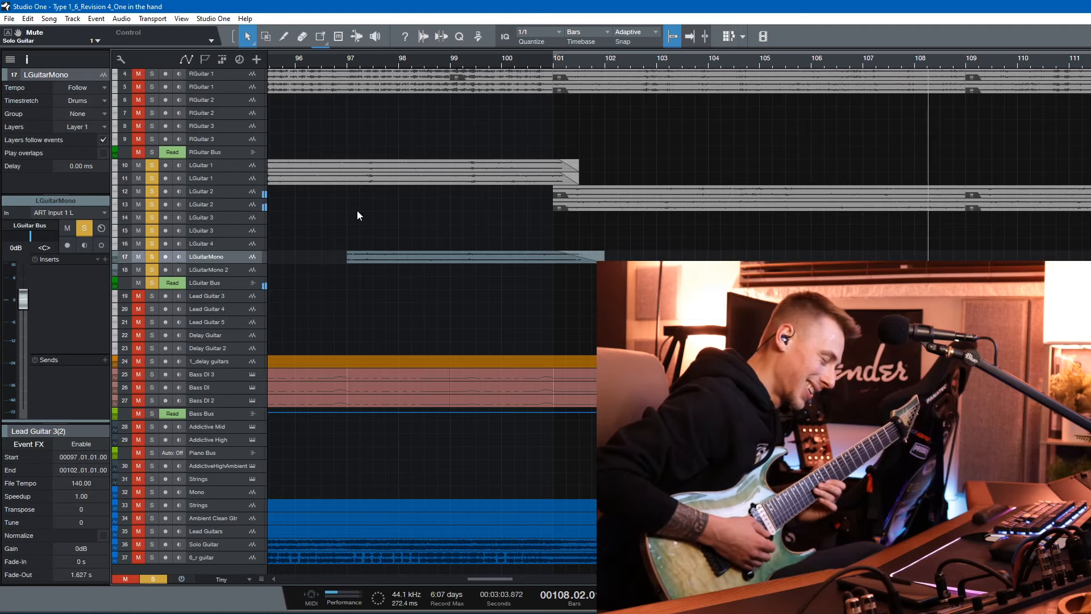
key(space)
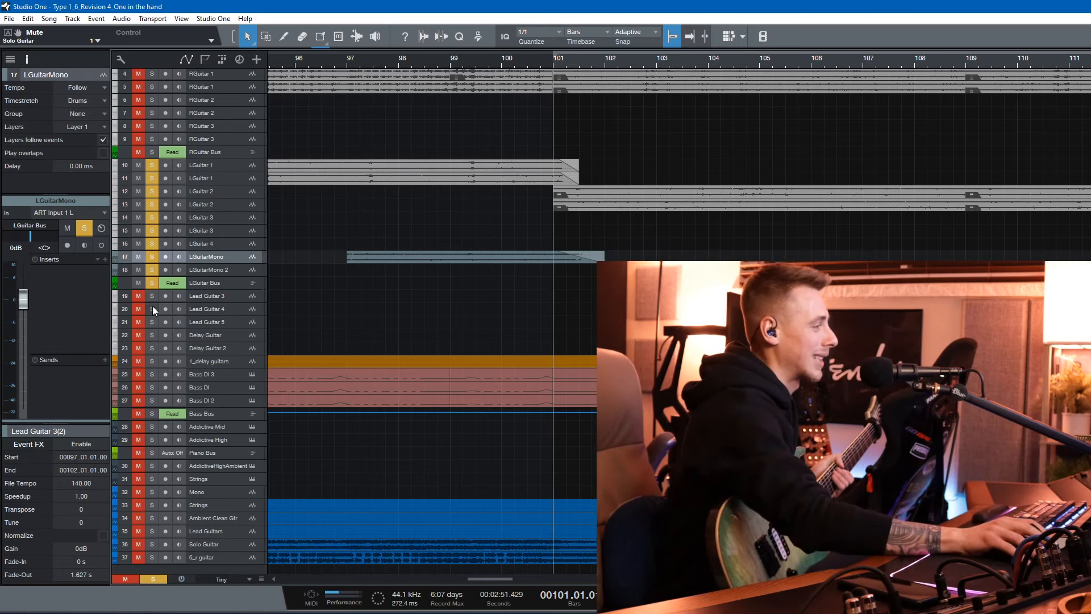
click(155, 287)
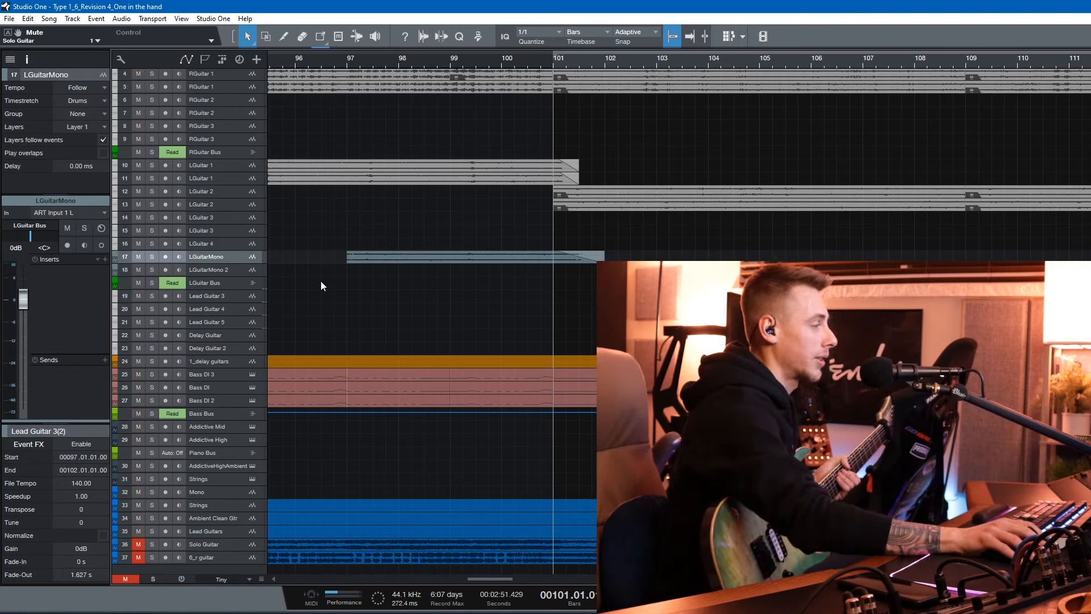
Arm LGuitarMono 2 and record a new take on it from bar 109
click(165, 270)
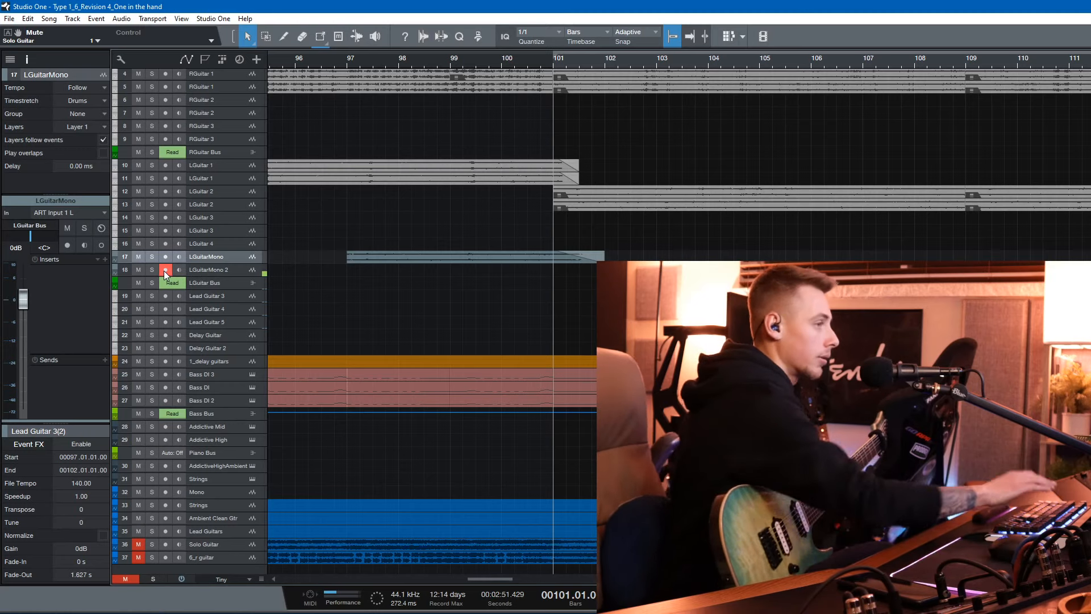
click(969, 61)
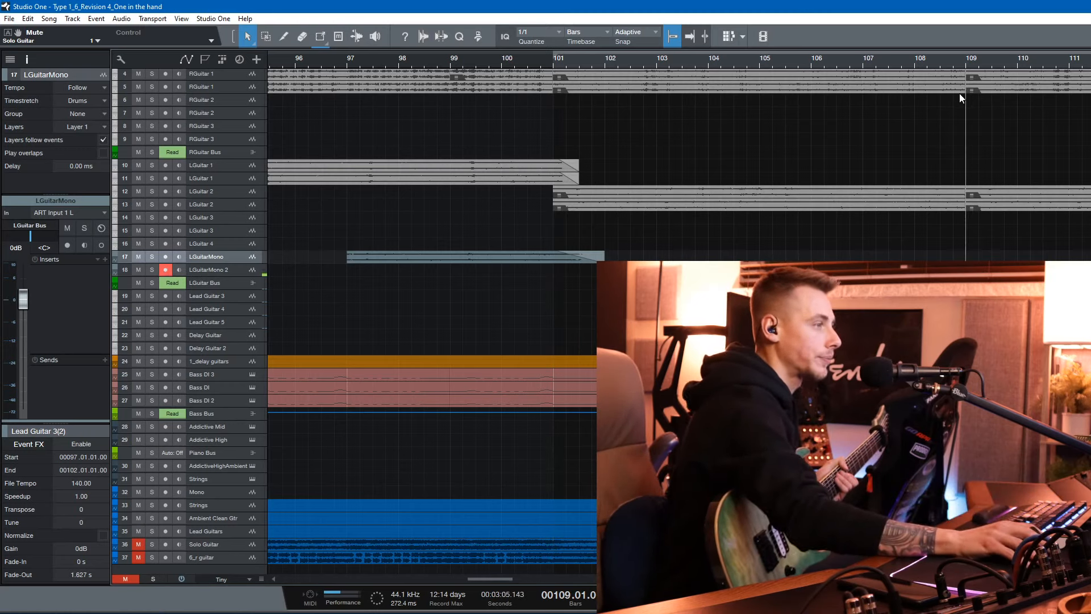
key(KP_Multiply)
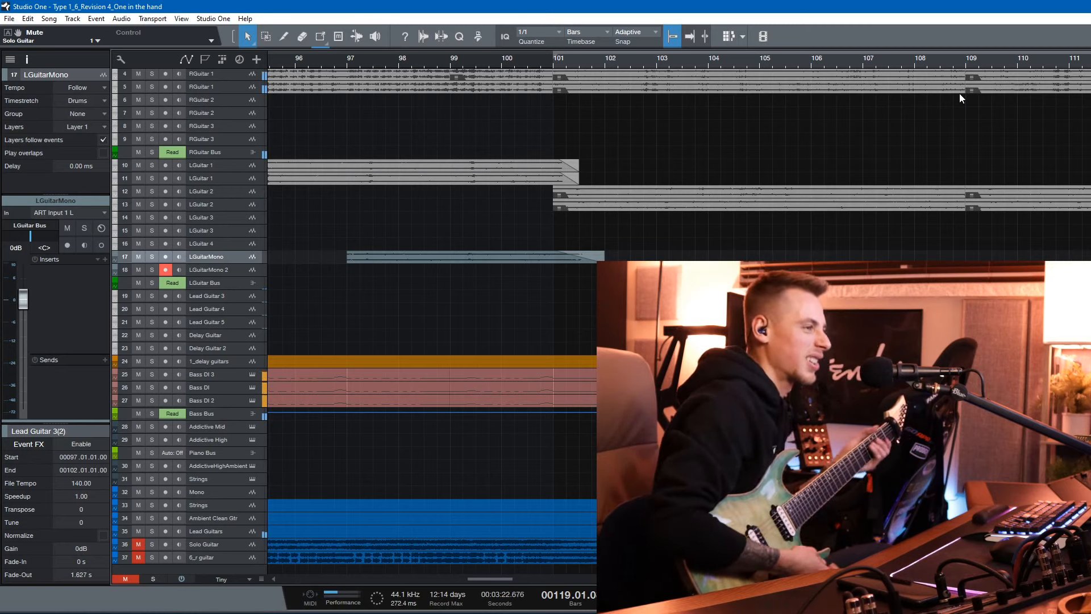
click(960, 93)
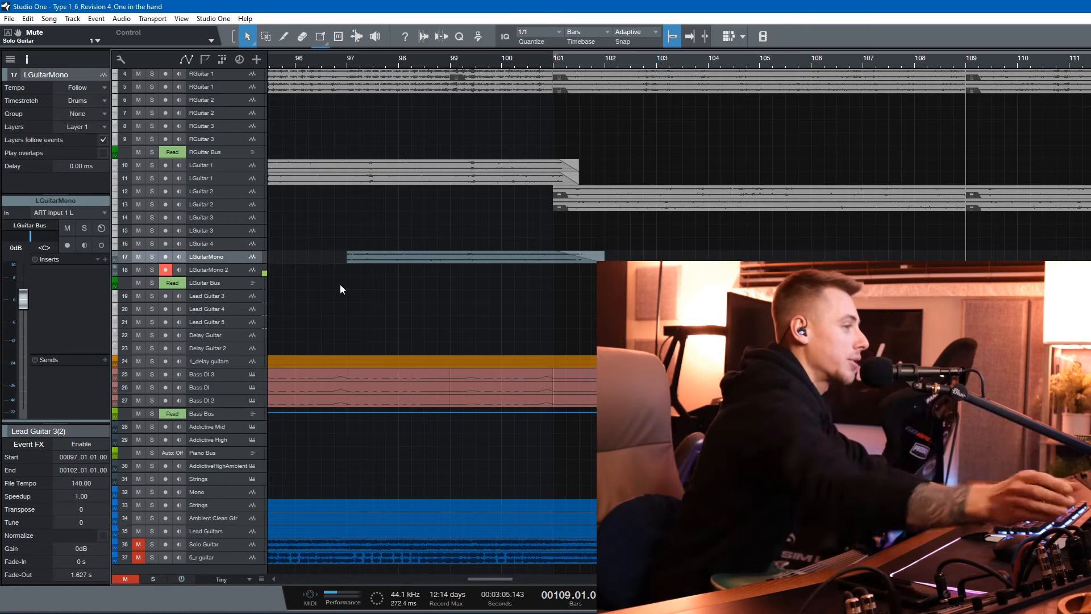
Solo LGuitarMono 2 and play back its new take from bar 109
click(151, 272)
key(space)
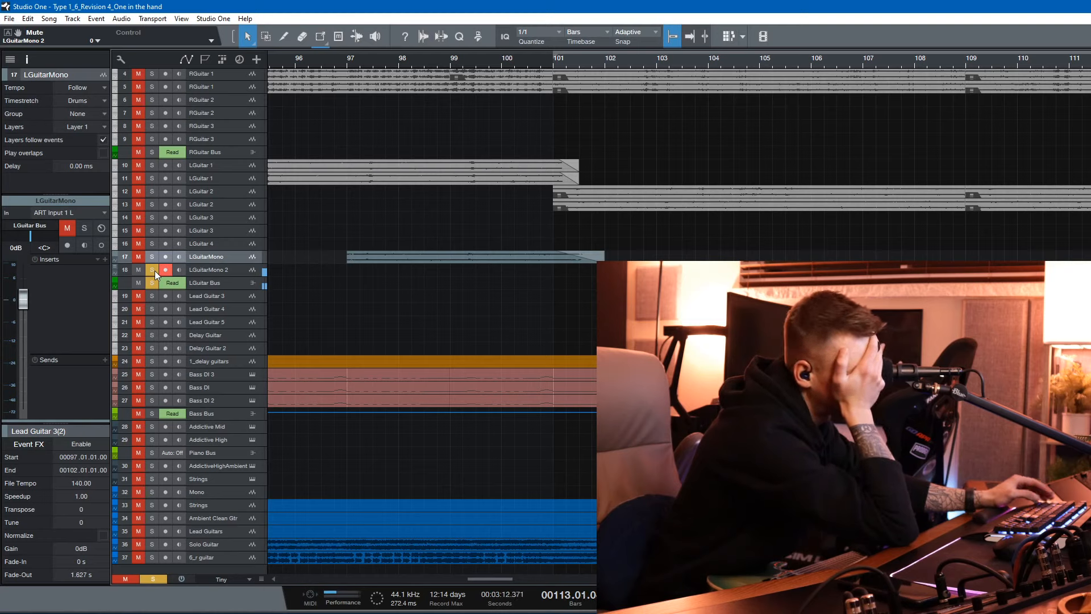
key(space)
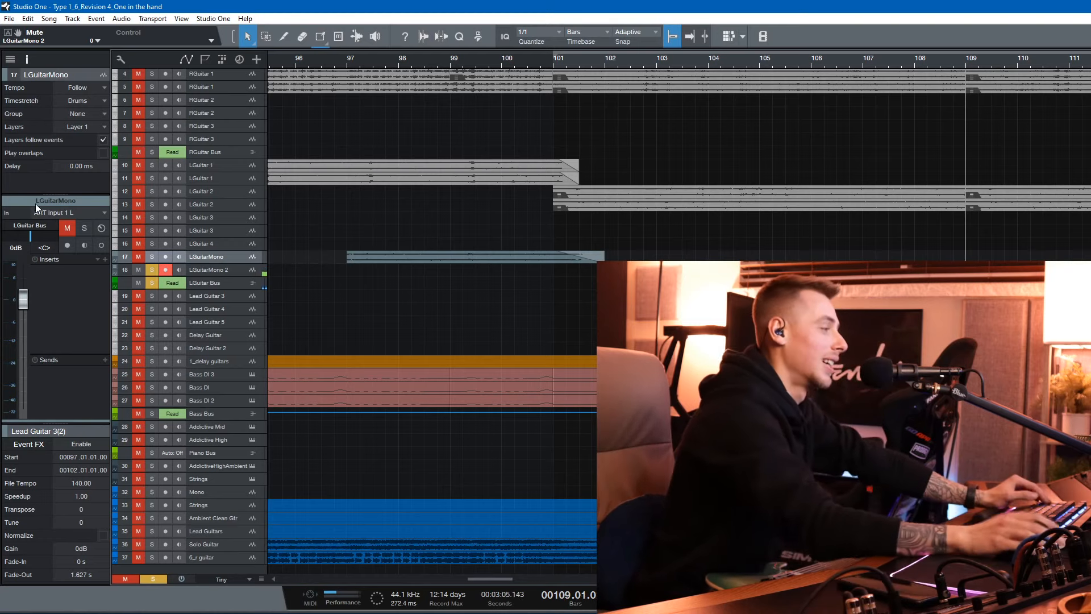
Switch the LGuitarMono and LGuitarMono 2 channels to stereo mode and check the LGuitar Bus channel
click(223, 270)
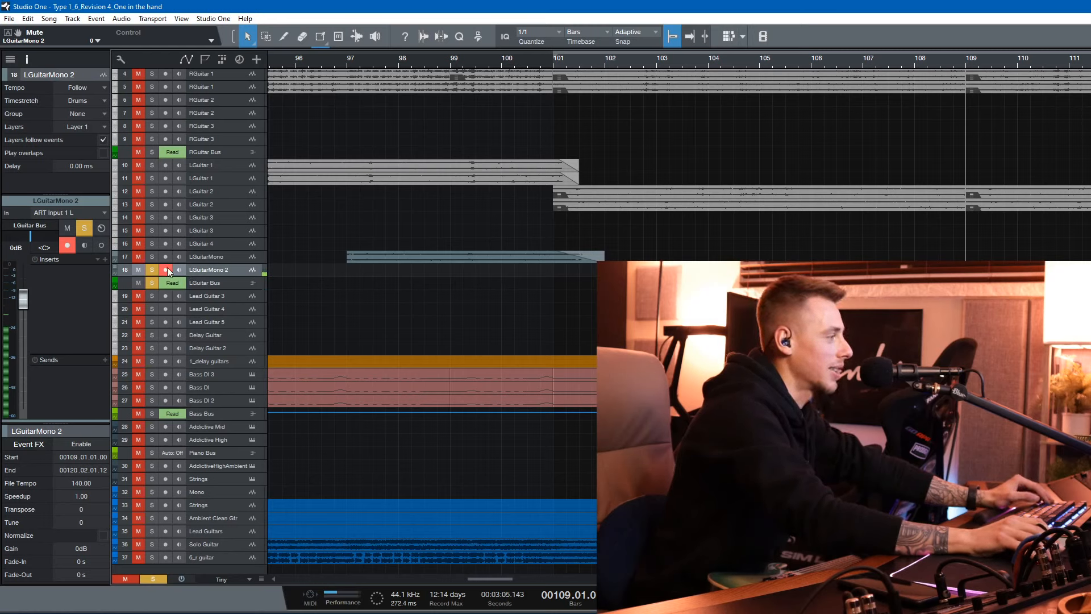
click(229, 257)
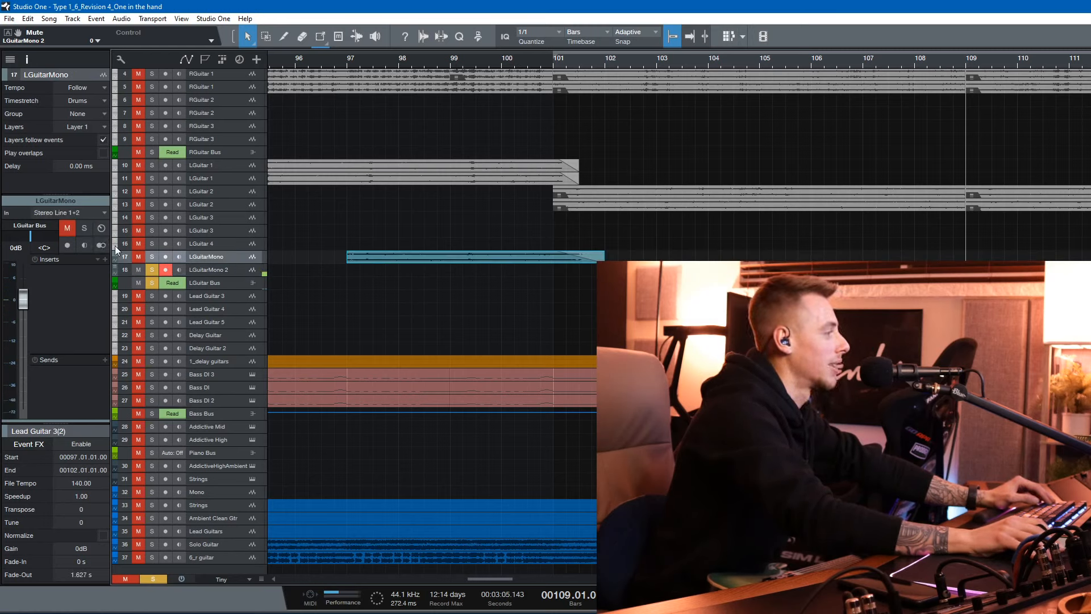
click(237, 271)
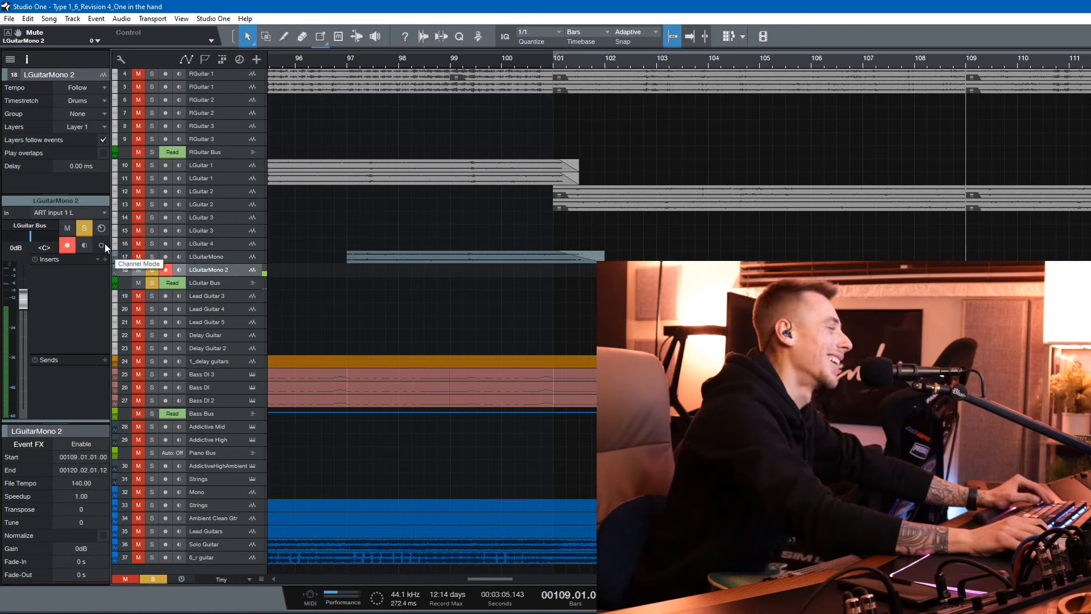
click(104, 243)
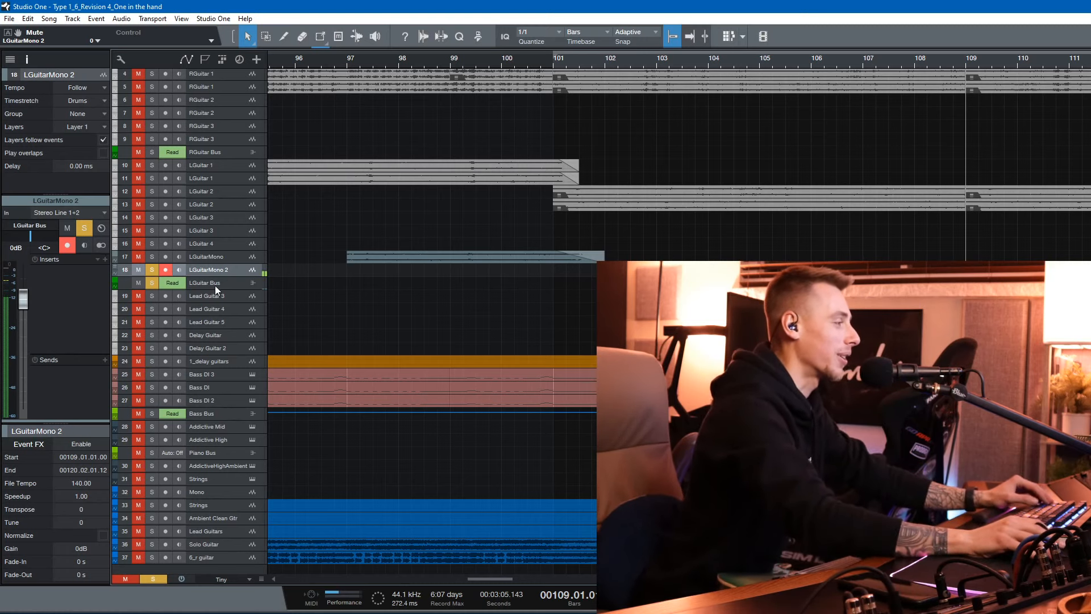
click(188, 282)
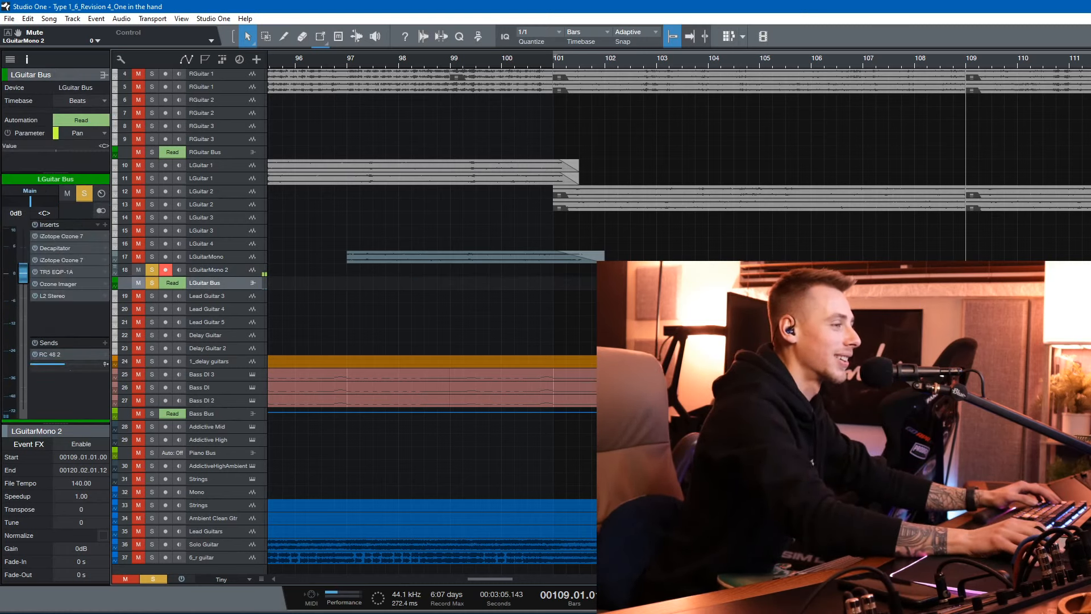
click(224, 271)
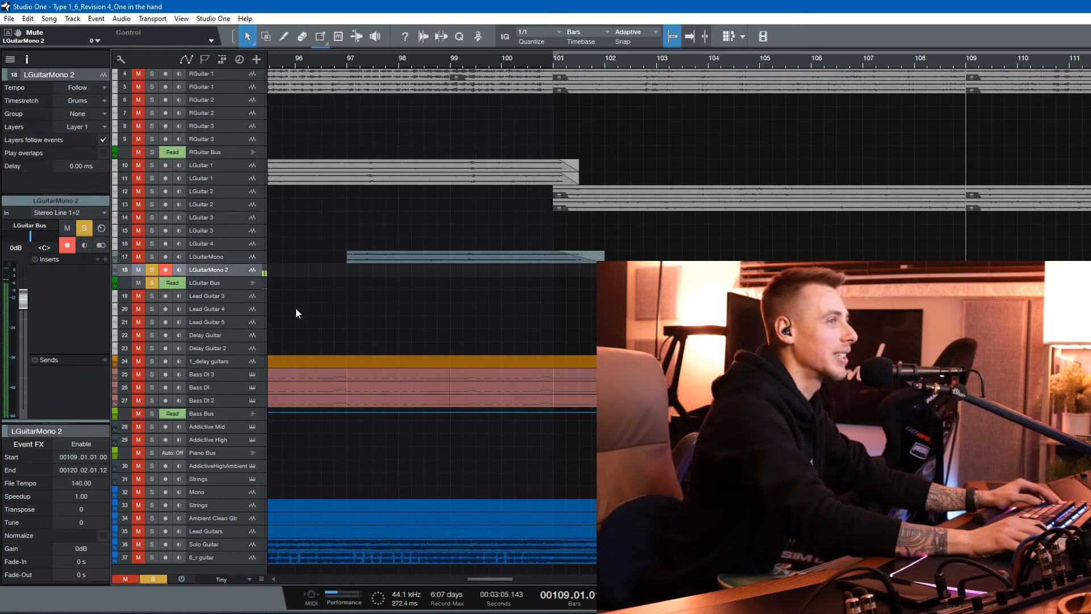
Disarm and unsolo LGuitarMono 2, and select the LGuitarMono track
click(166, 269)
click(155, 269)
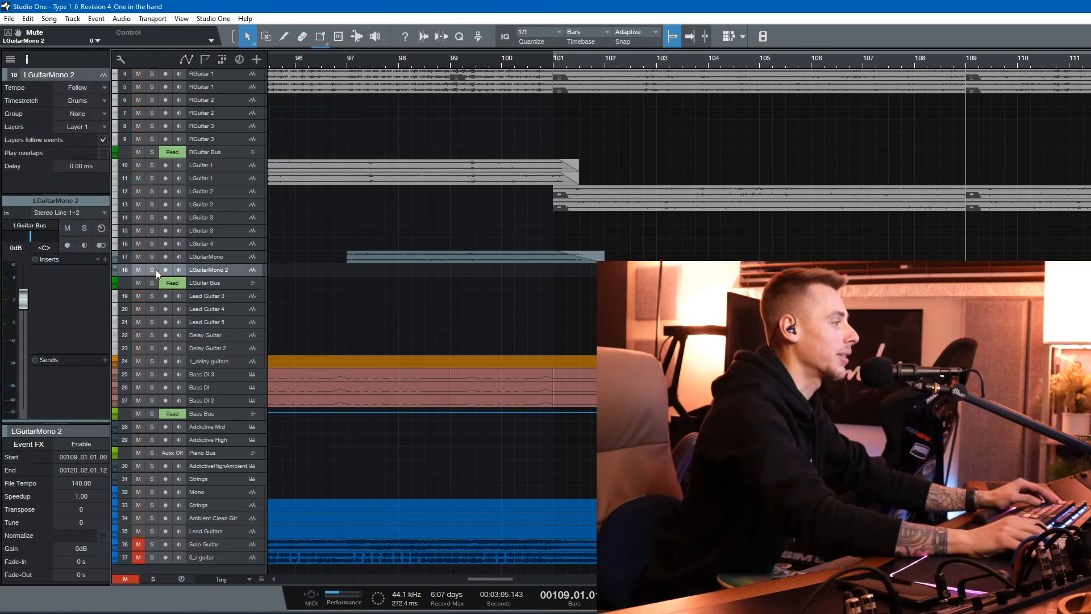
click(212, 257)
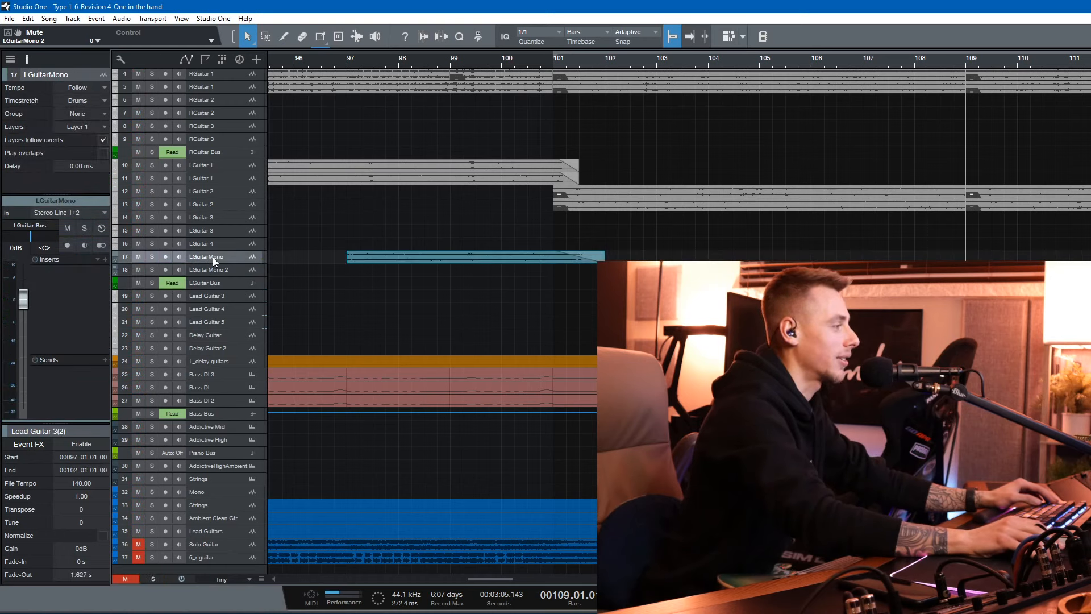
Expand the LGuitar 1 track and check the channel settings of LGuitar 1, LGuitar 2 and LGuitar 4
double_click(227, 171)
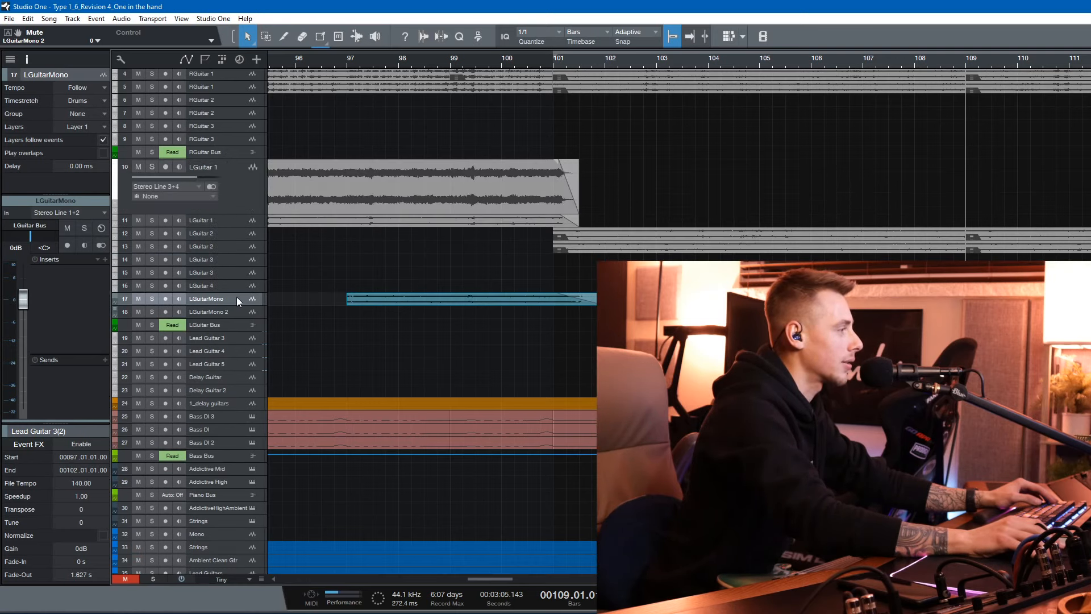
click(227, 274)
click(225, 234)
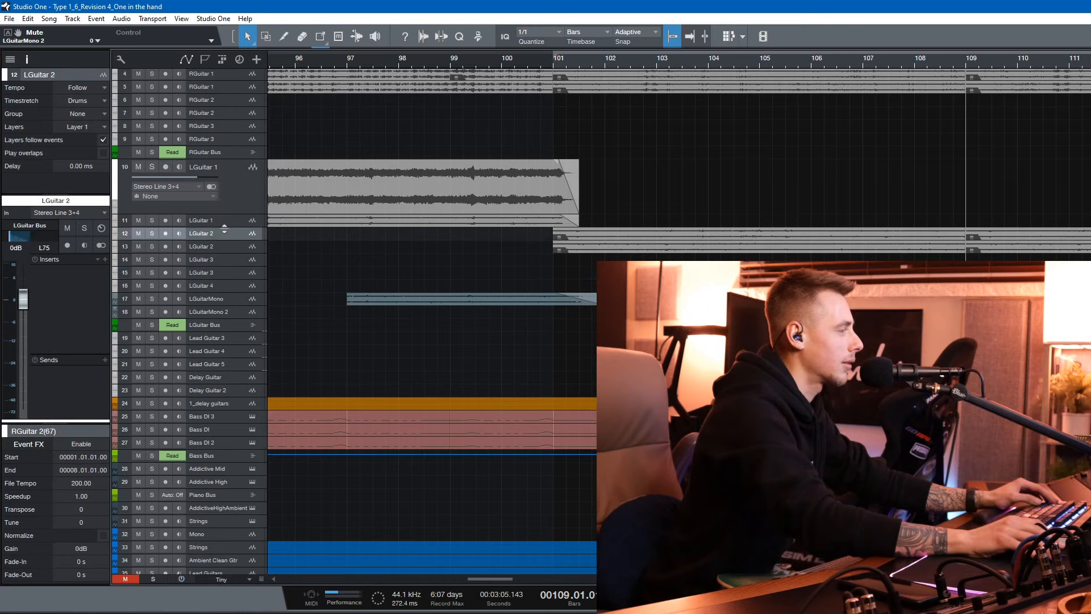
click(230, 170)
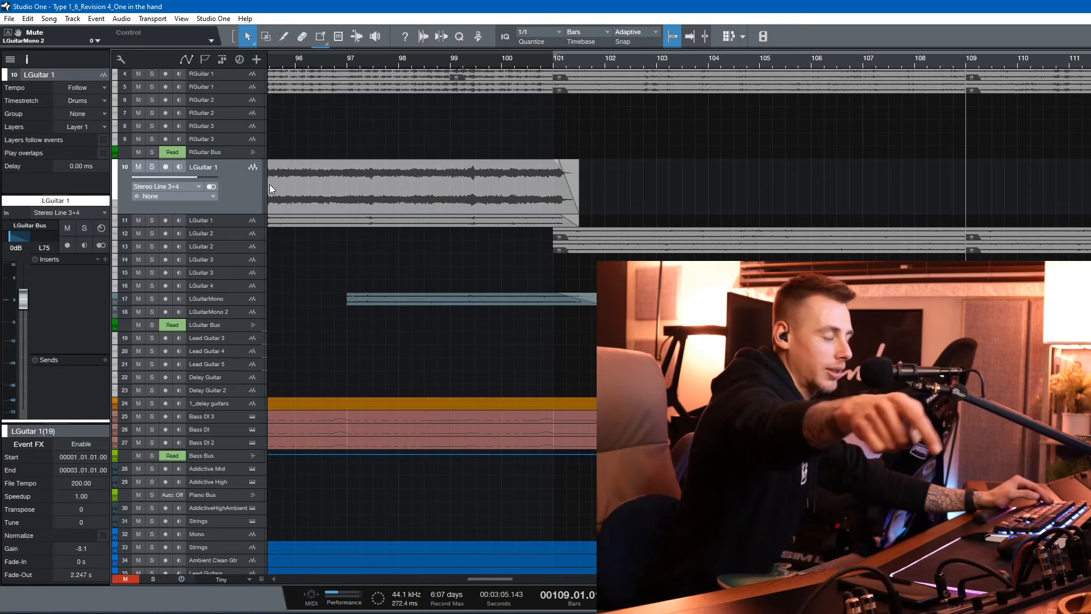
click(234, 288)
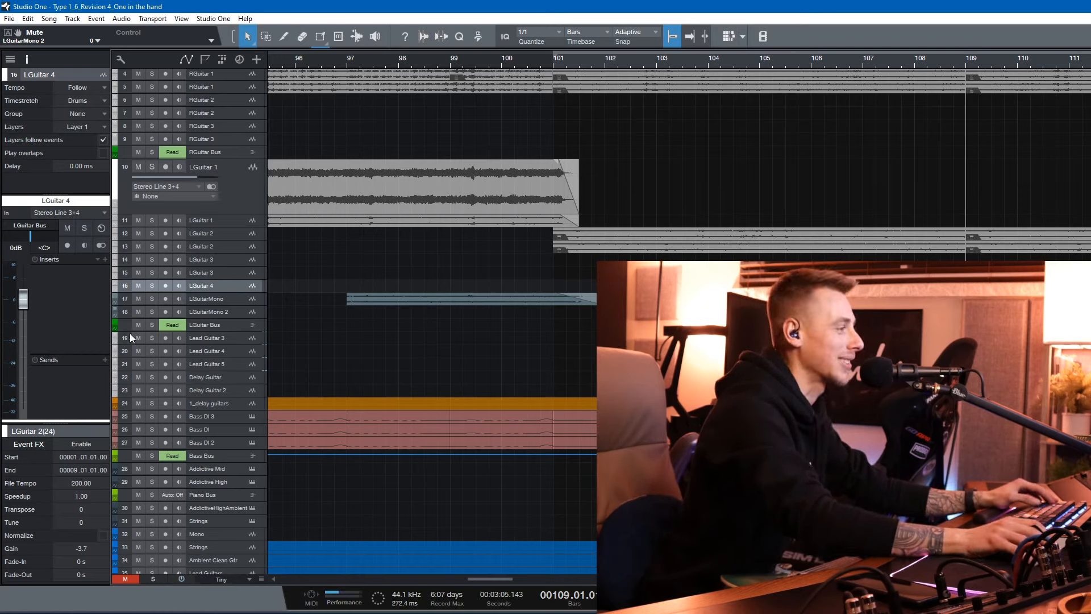
Solo LGuitarMono 2 to audition its take from bar 109, unsolo it and select the take
click(152, 311)
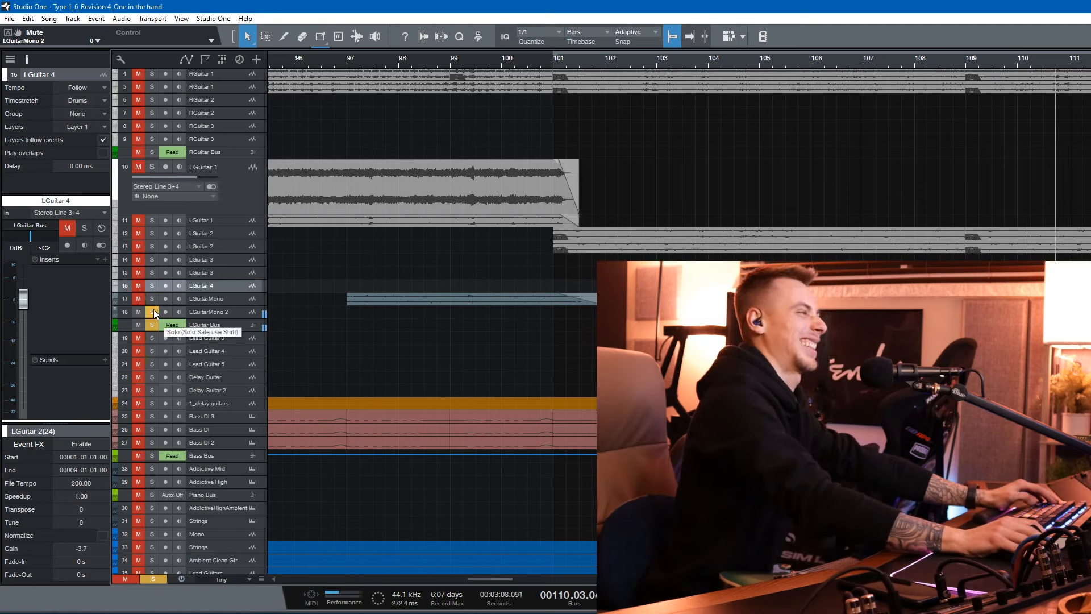
click(152, 311)
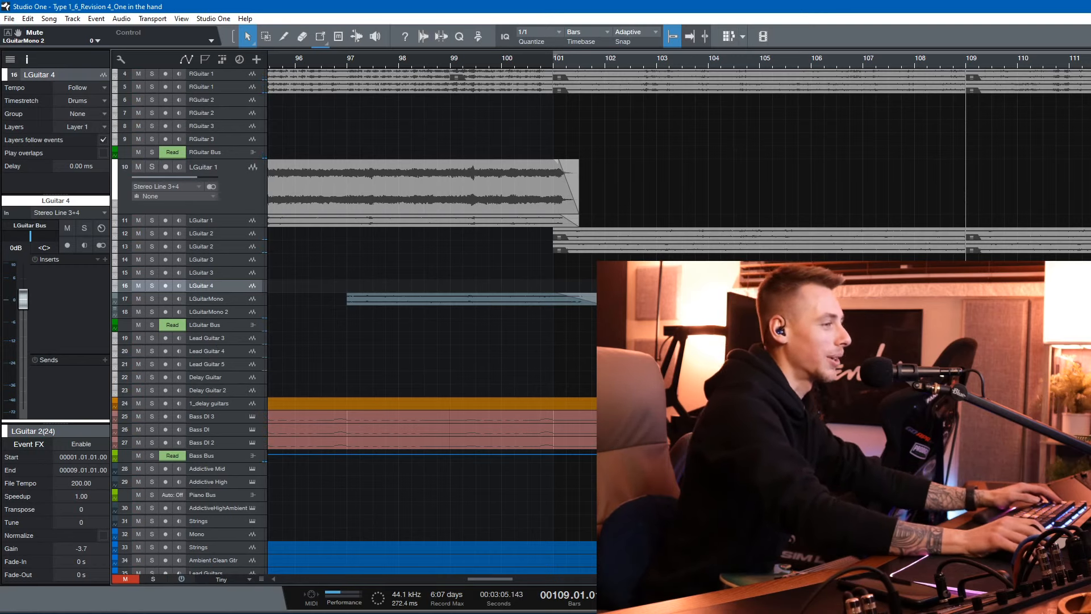
click(1004, 312)
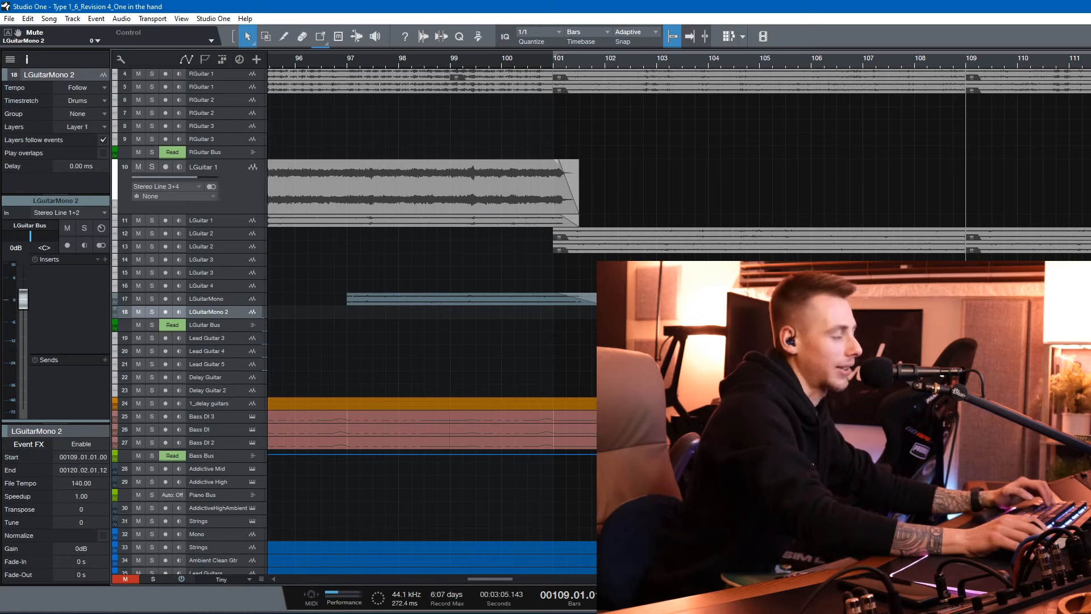
click(372, 313)
Set the audio input of LGuitarMono and LGuitarMono 2 to Stereo Line 5+6
click(237, 300)
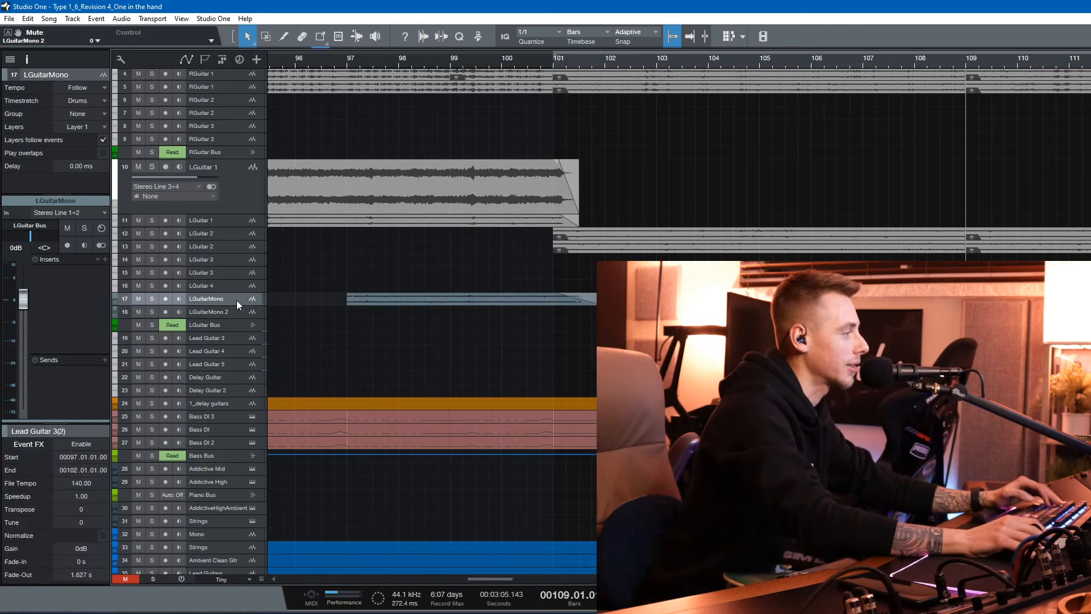
click(218, 311)
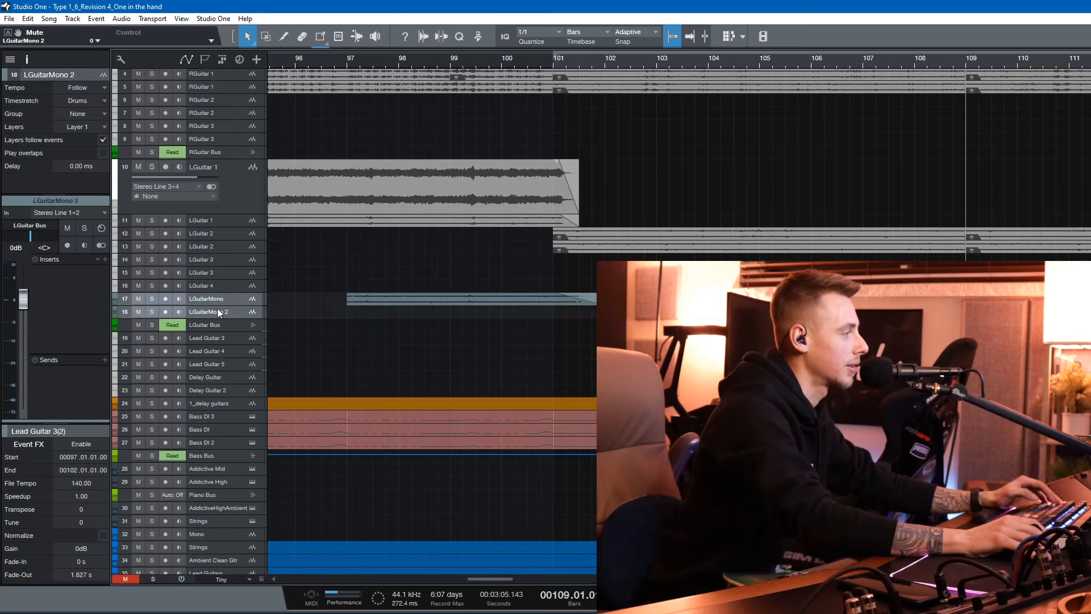
click(102, 213)
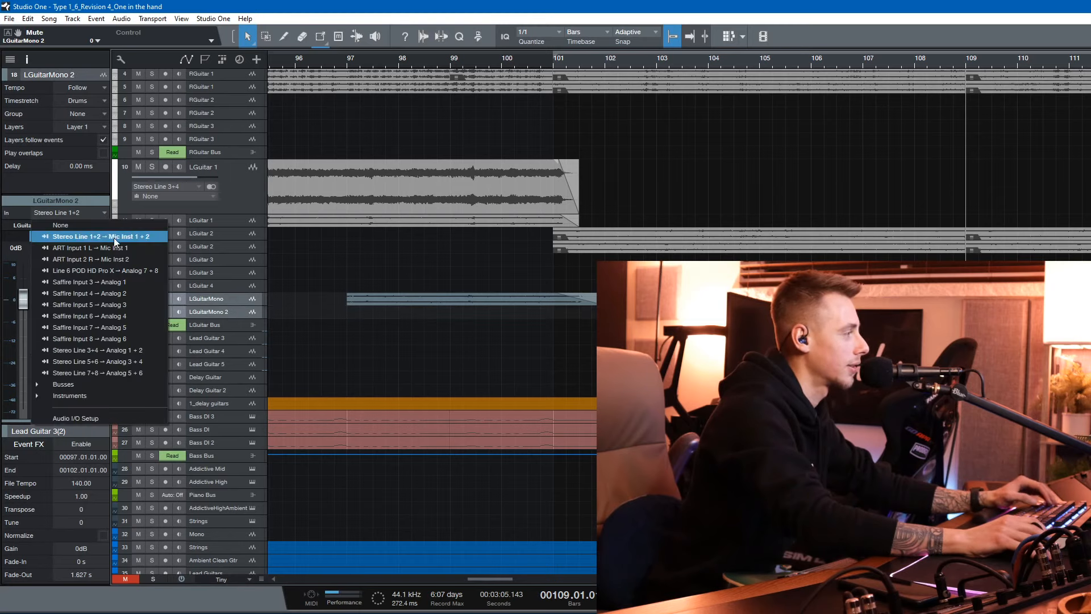
click(151, 363)
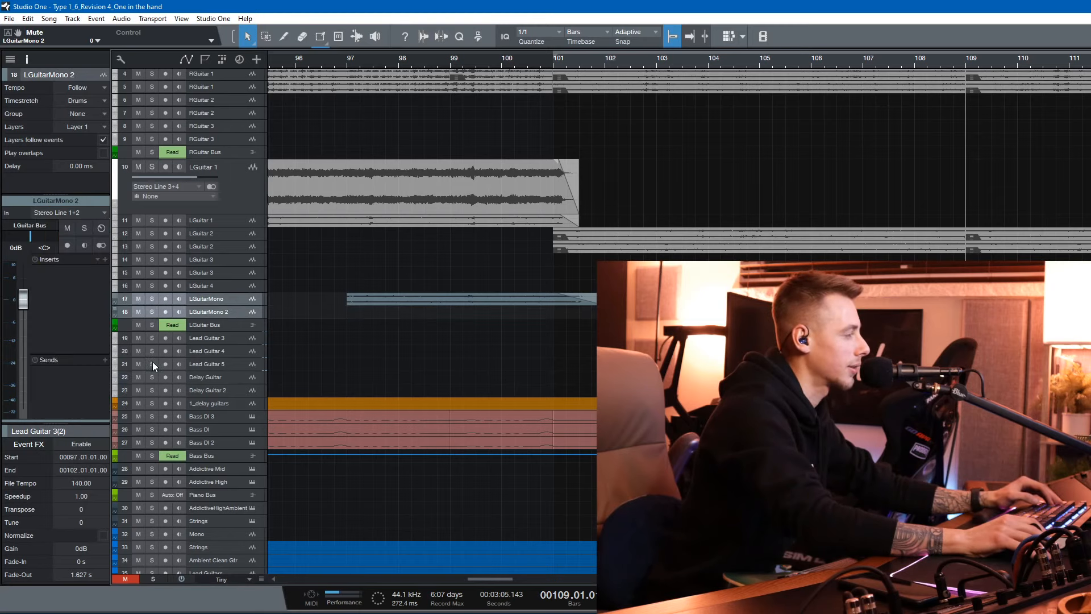
Arm only LGuitarMono 2 and record a take on it from bar 109 to about bar 118
click(230, 314)
click(165, 312)
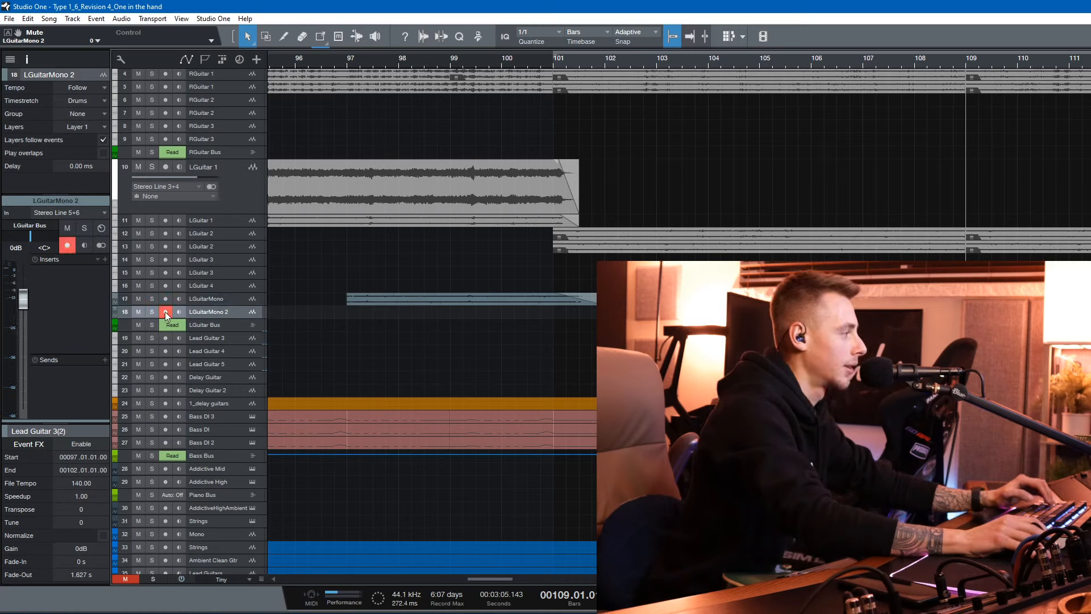
click(211, 299)
click(217, 316)
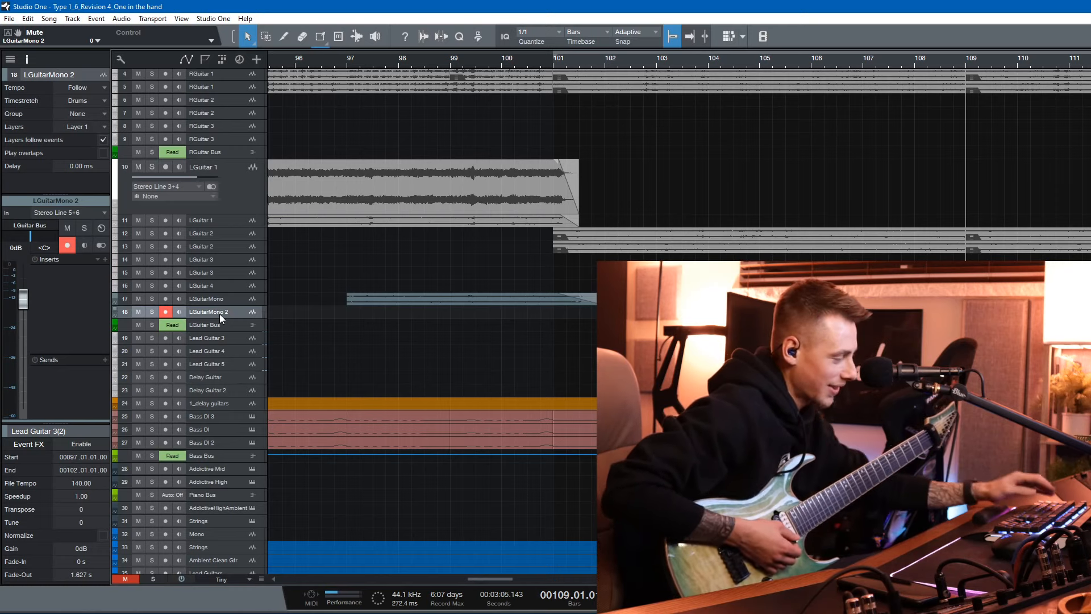
key(space)
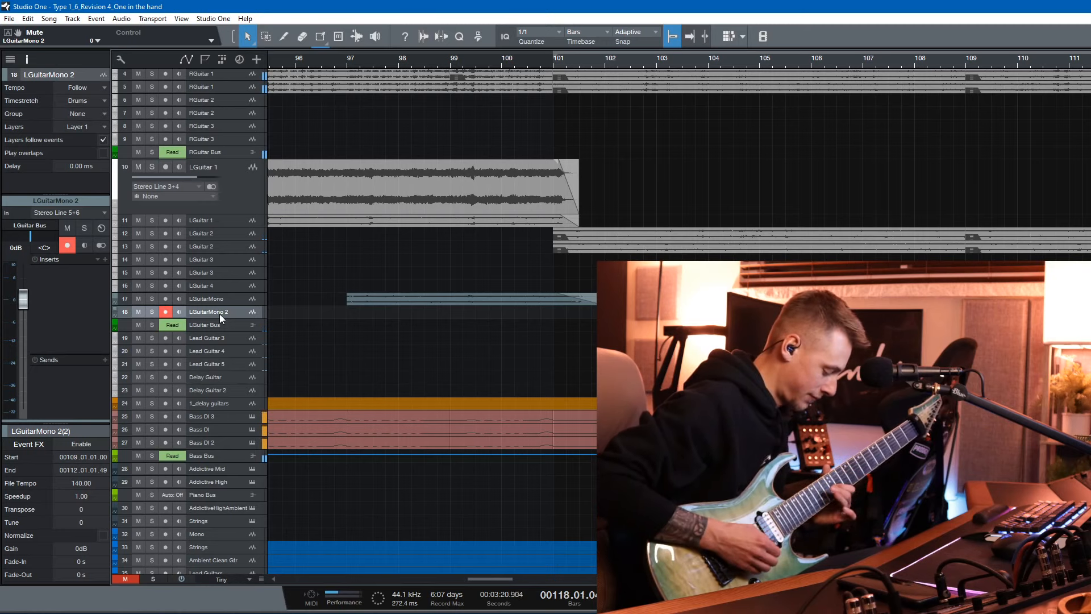
key(space)
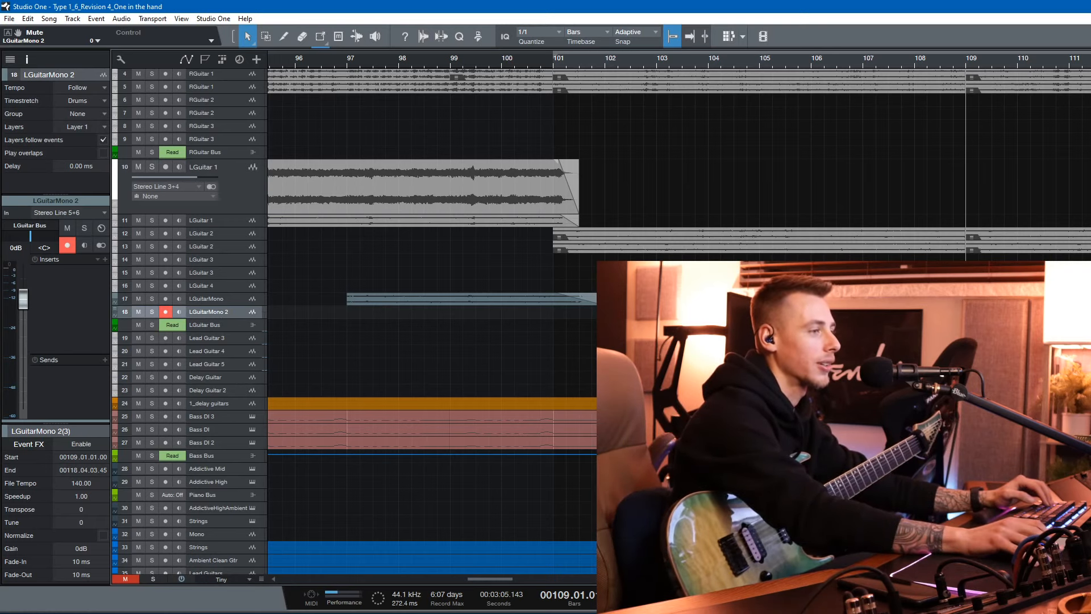
Change the audio input of LGuitarMono and LGuitarMono 2 to Stereo Line 3+4
key(shift+e)
key(shift+e)
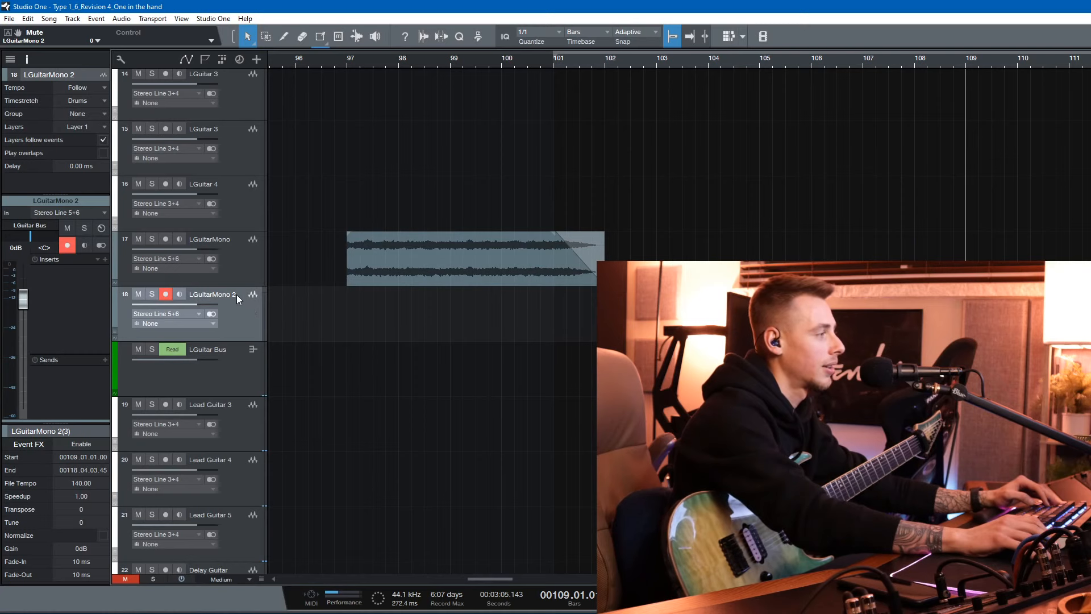
click(236, 270)
click(199, 259)
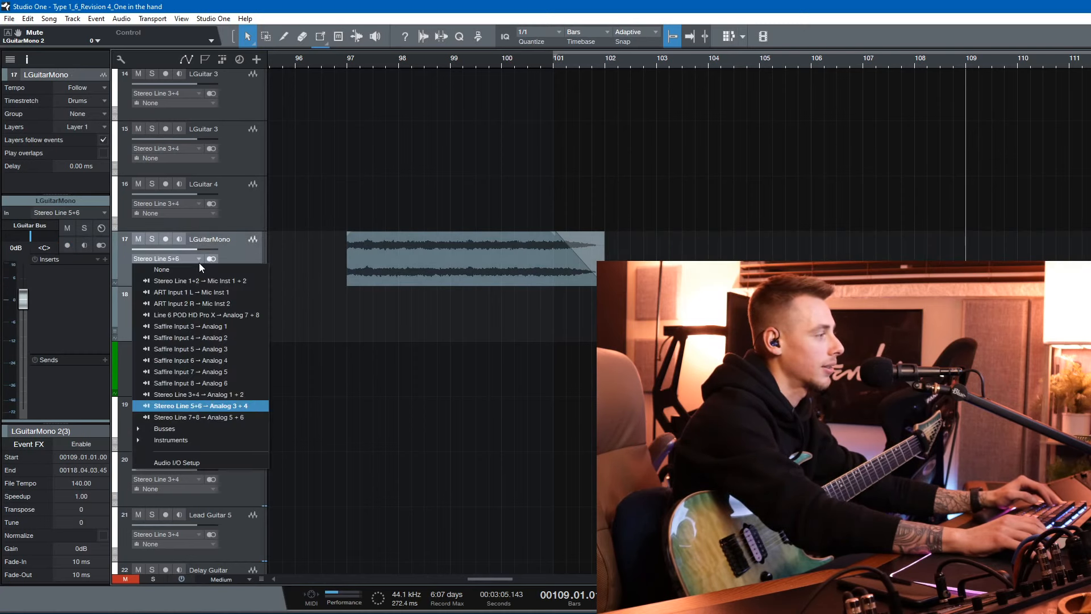
click(214, 393)
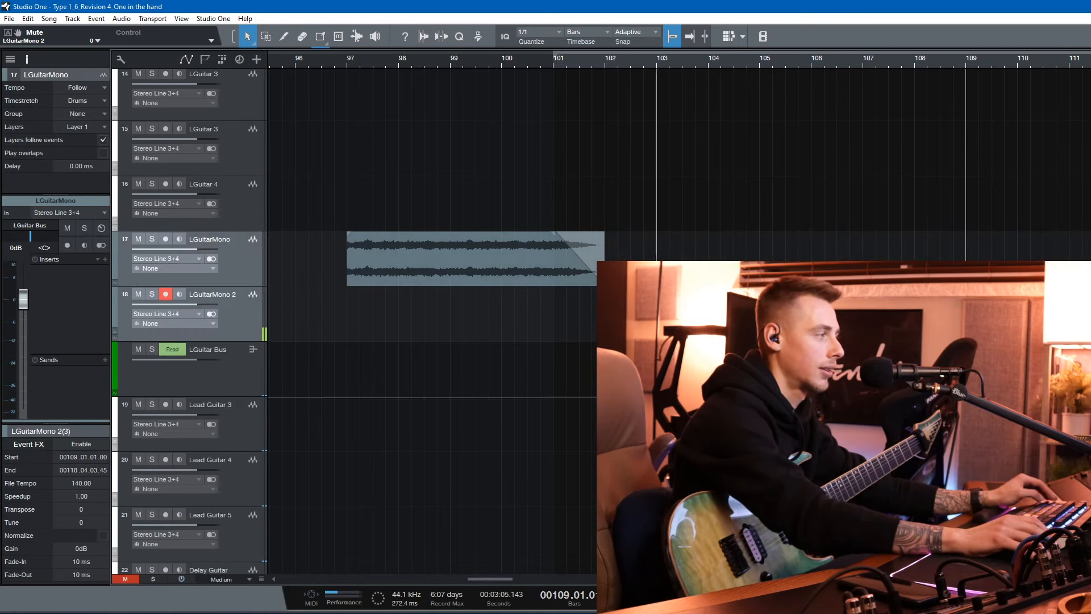
key(shift+e)
key(shift+w)
key(shift+w)
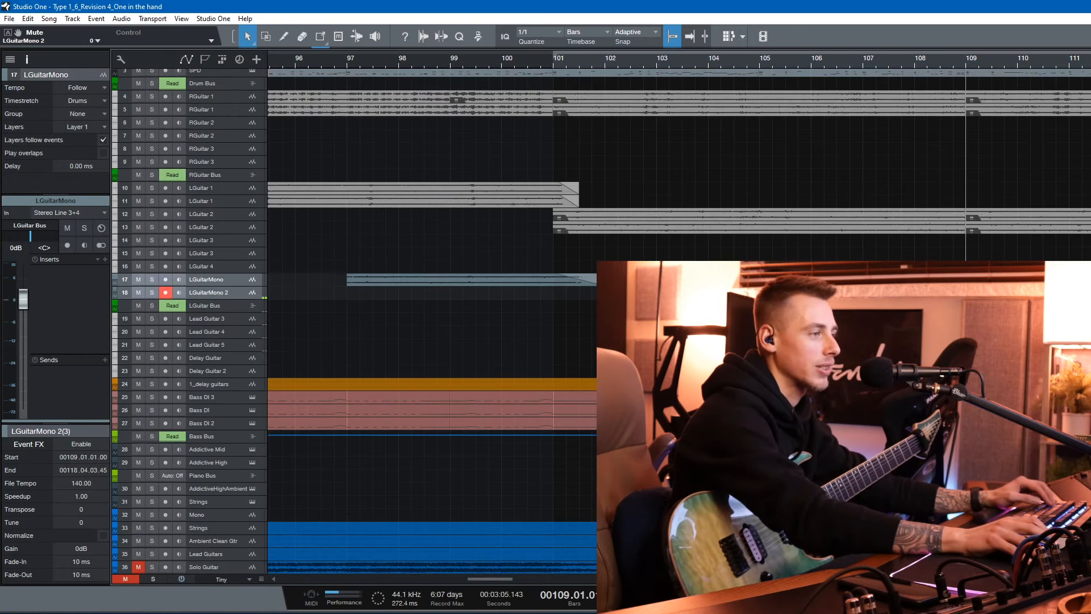
Re-record the LGuitarMono 2 part from bar 109 to about bar 118 and disarm the track
click(291, 324)
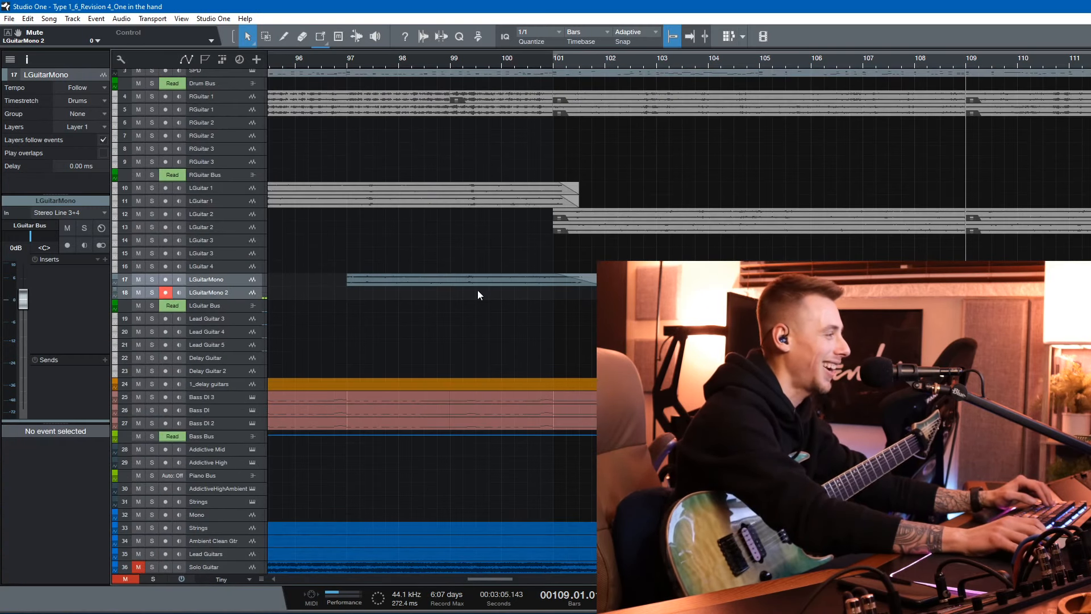
key(space)
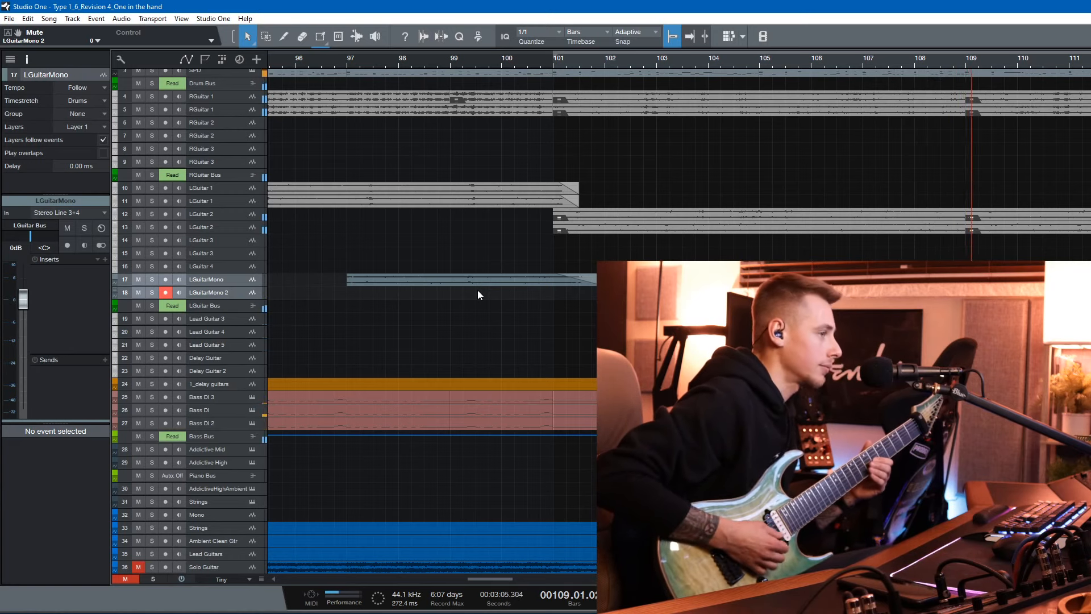
key(KP_Multiply)
key(KP_Subtract)
key(KP_Subtract)
key(KP_Subtract)
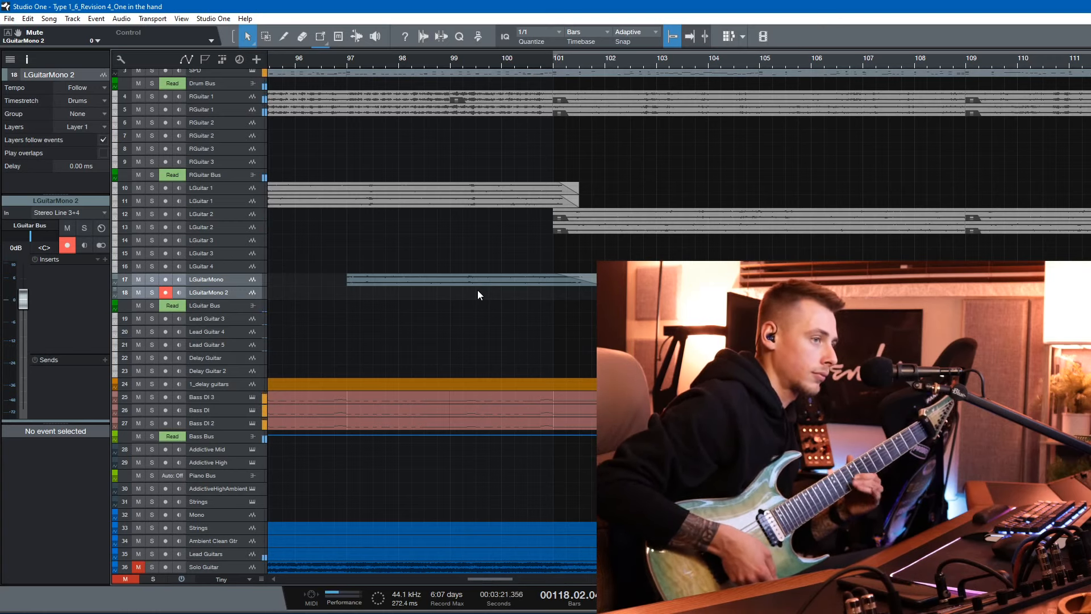
key(space)
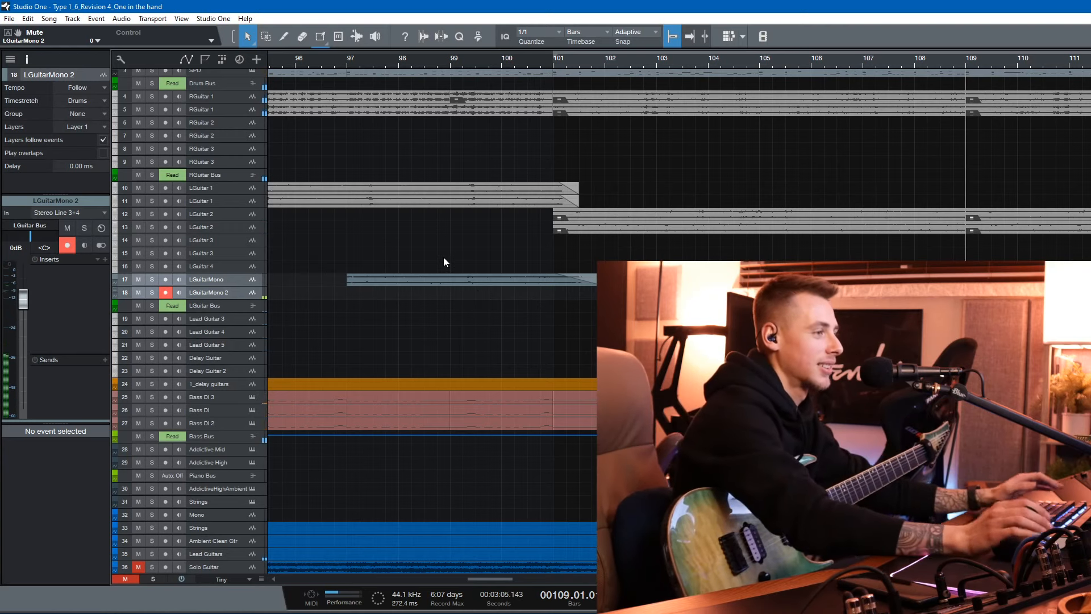
click(165, 292)
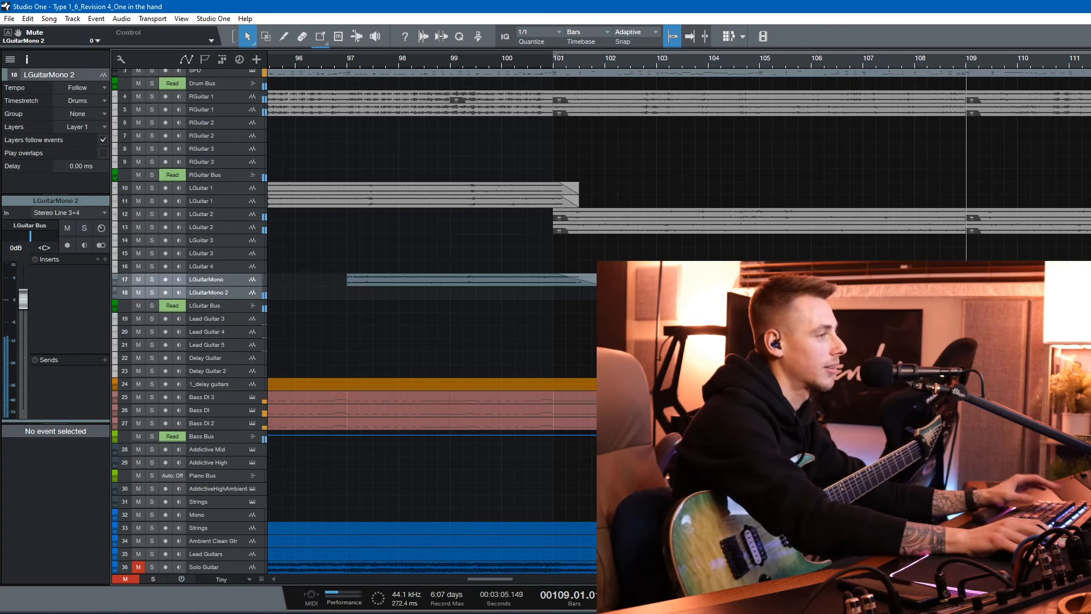
Play back the new LGuitarMono 2 take from bar 109 and give it a 2.994 s fade-out
key(space)
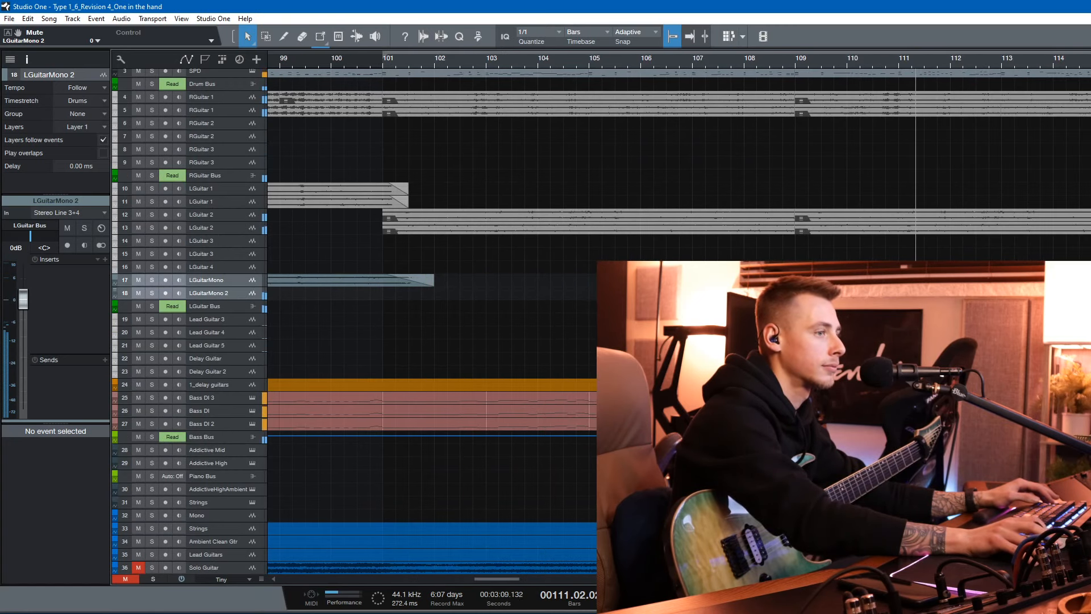
click(909, 293)
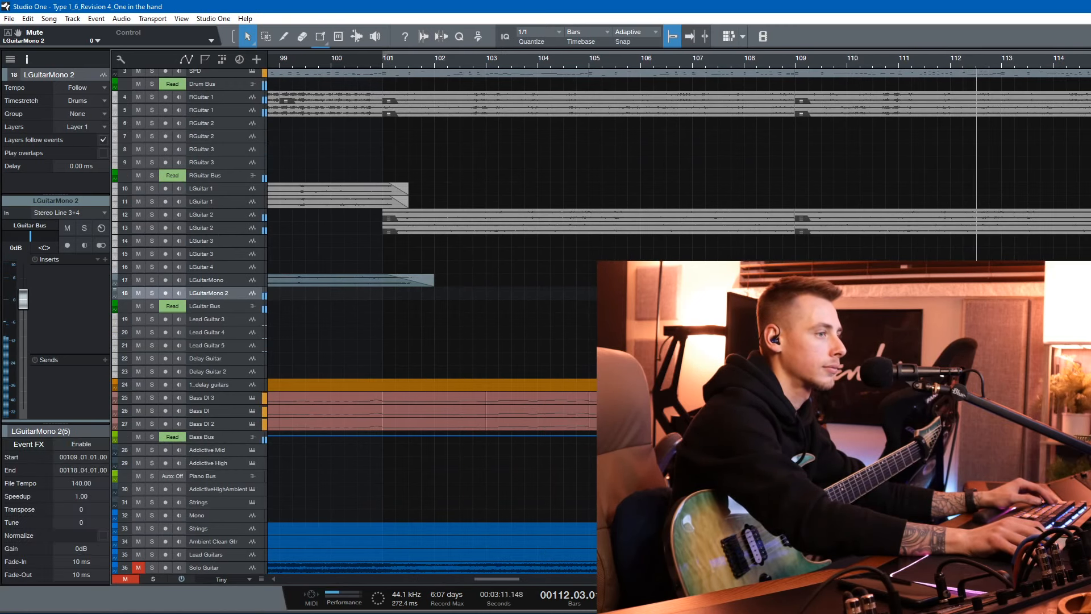
key(shift+e)
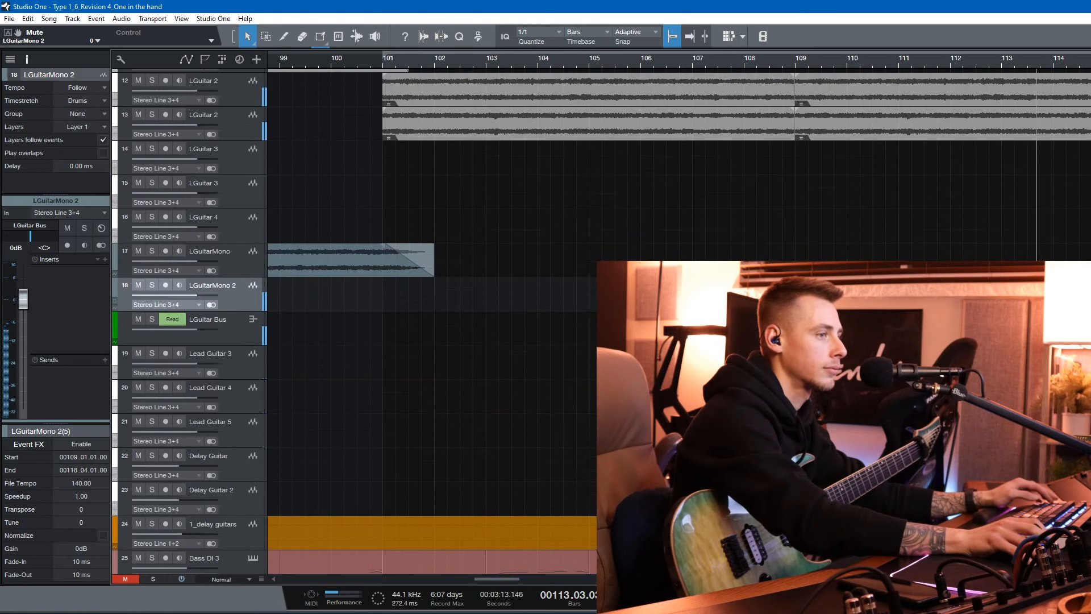
key(x)
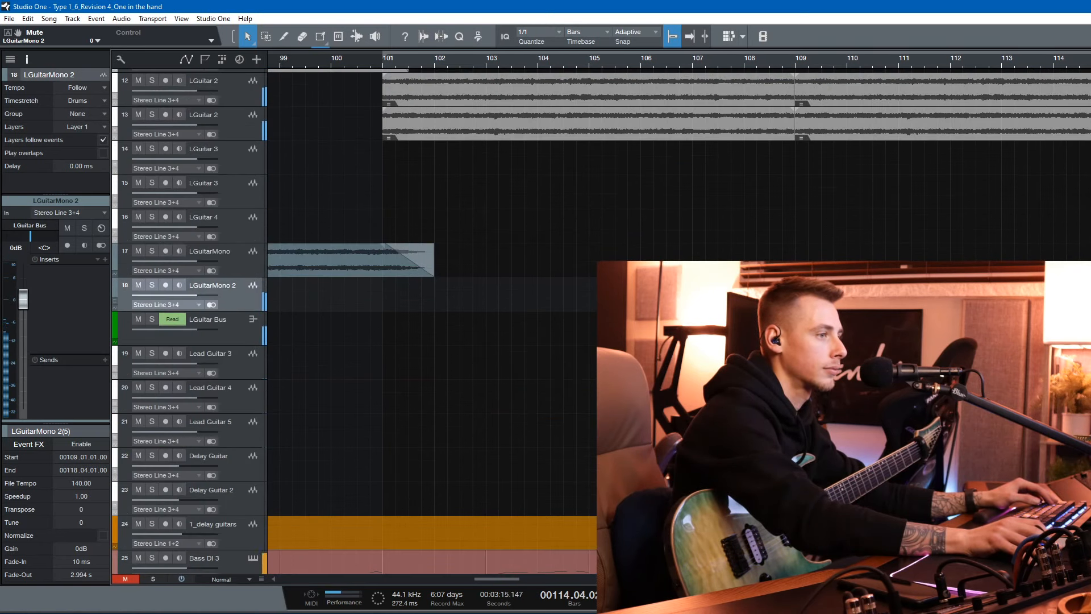
key(shift+w)
key(shift+w)
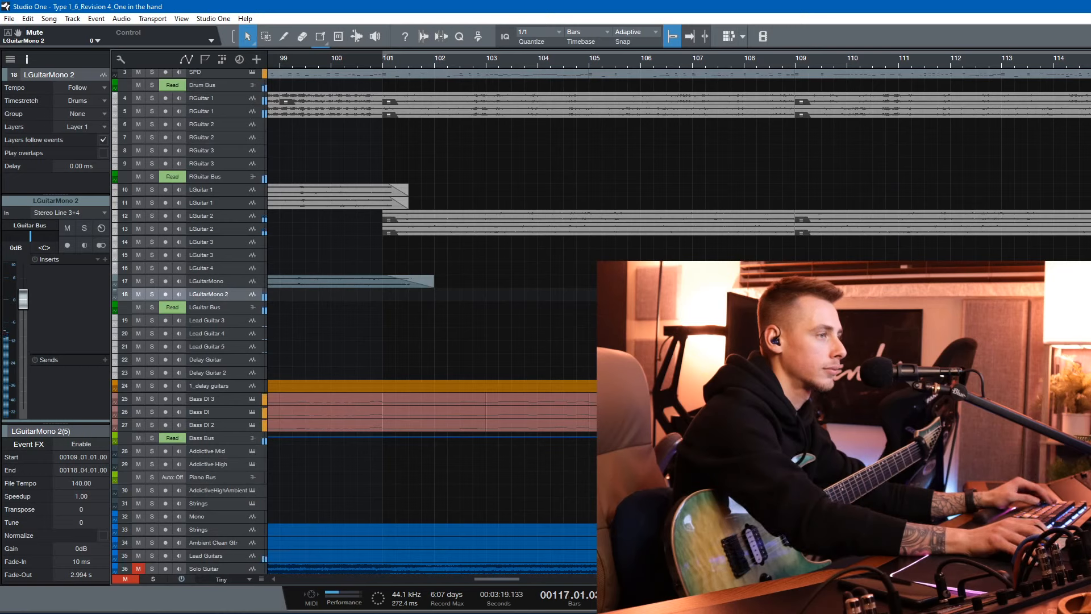
key(space)
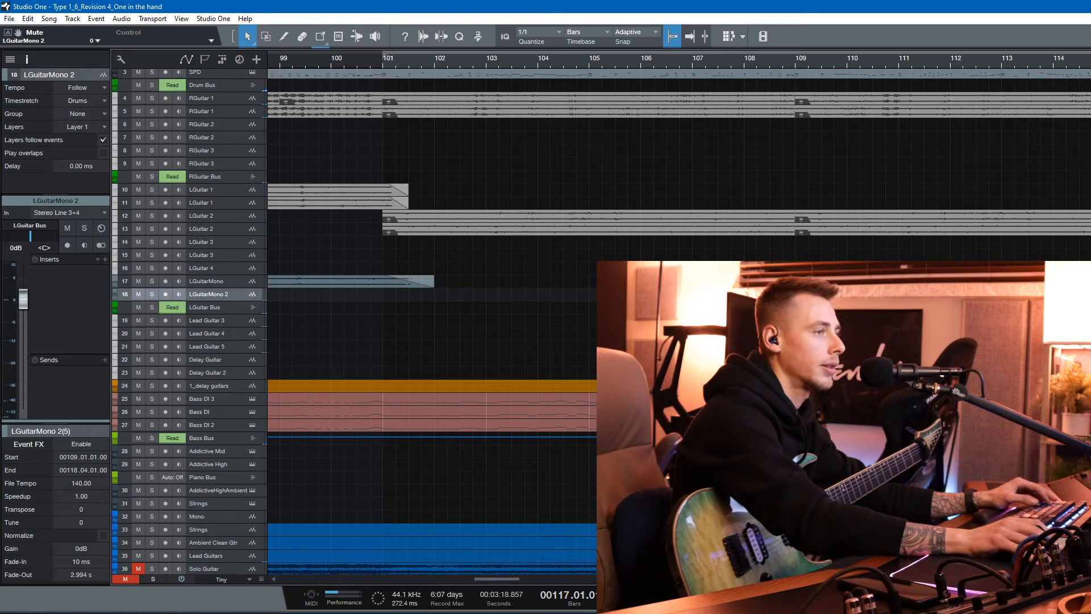
Record the part from bar 117 on the first LGuitar 2 track (12) and double it on the second LGuitar 2 track (13)
click(164, 190)
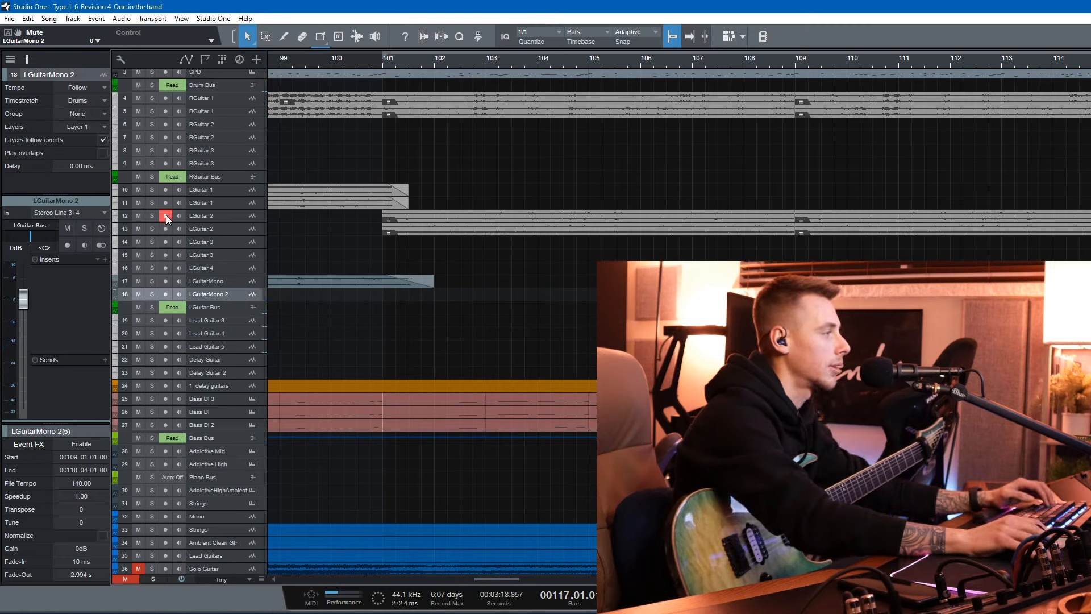
key(space)
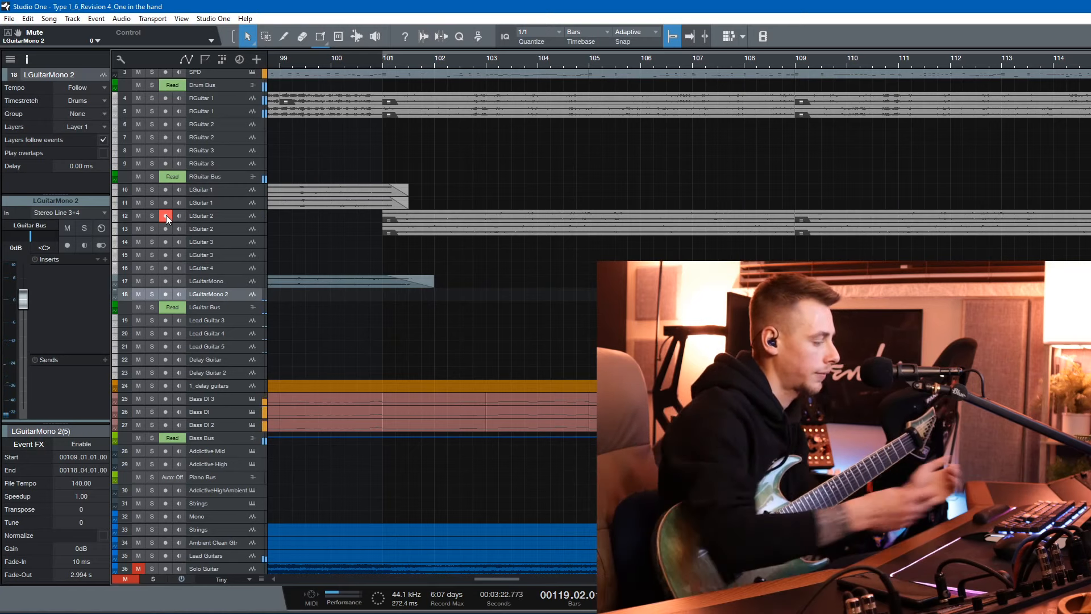
key(space)
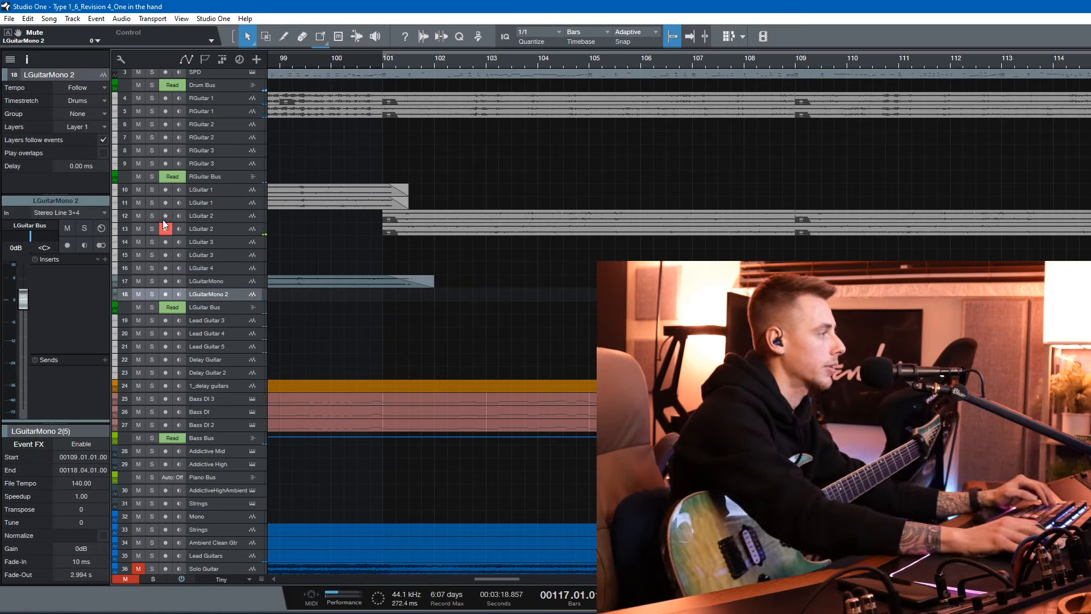
key(space)
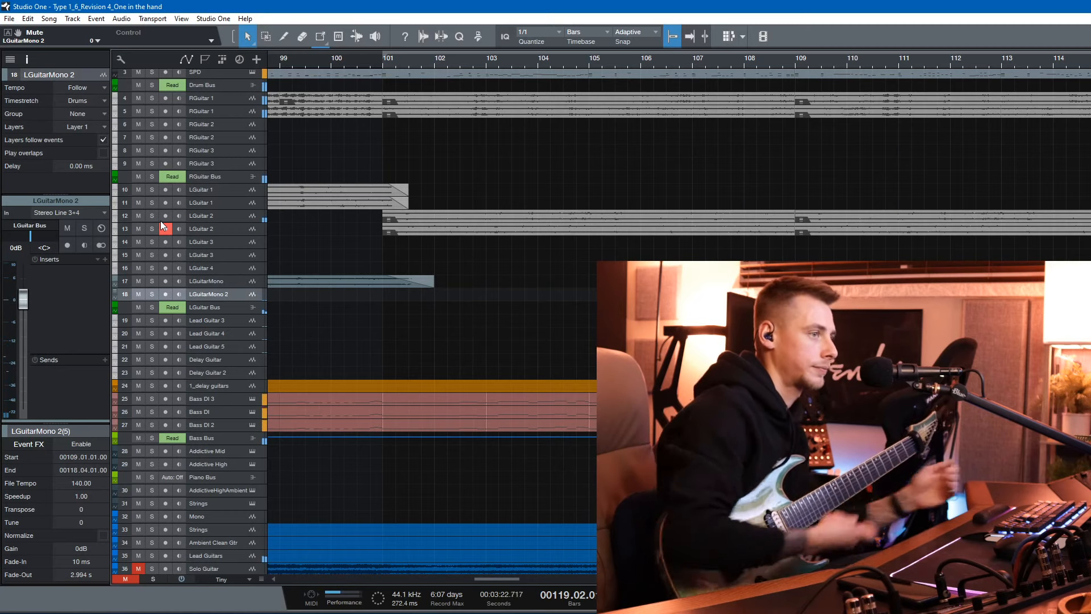
key(space)
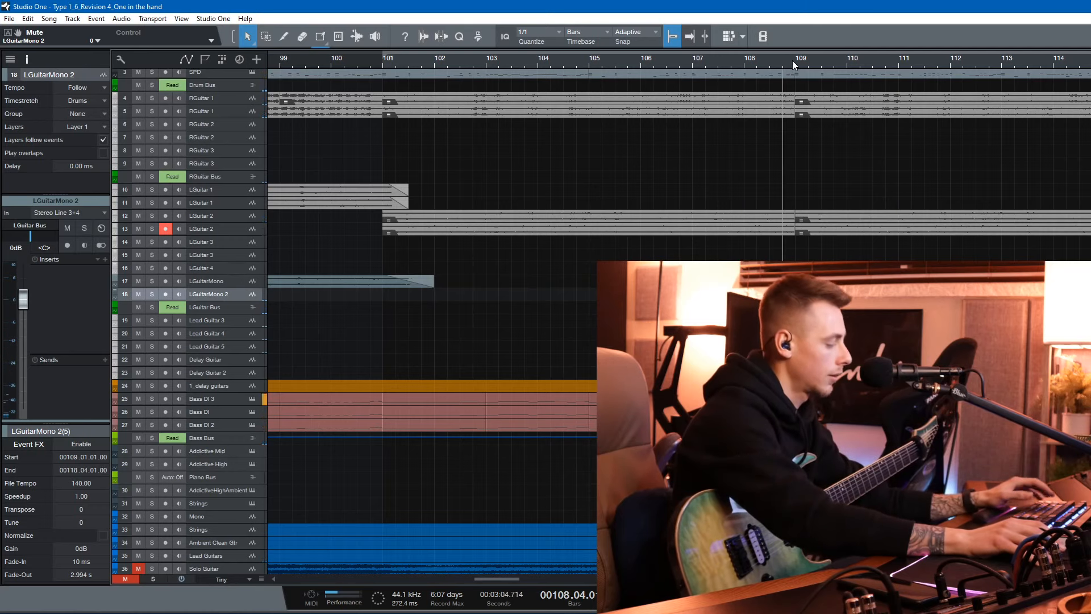
Play back from bar 108 and trim the ends of both LGuitar 2 takes starting near bar 117 to bar 119
key(space)
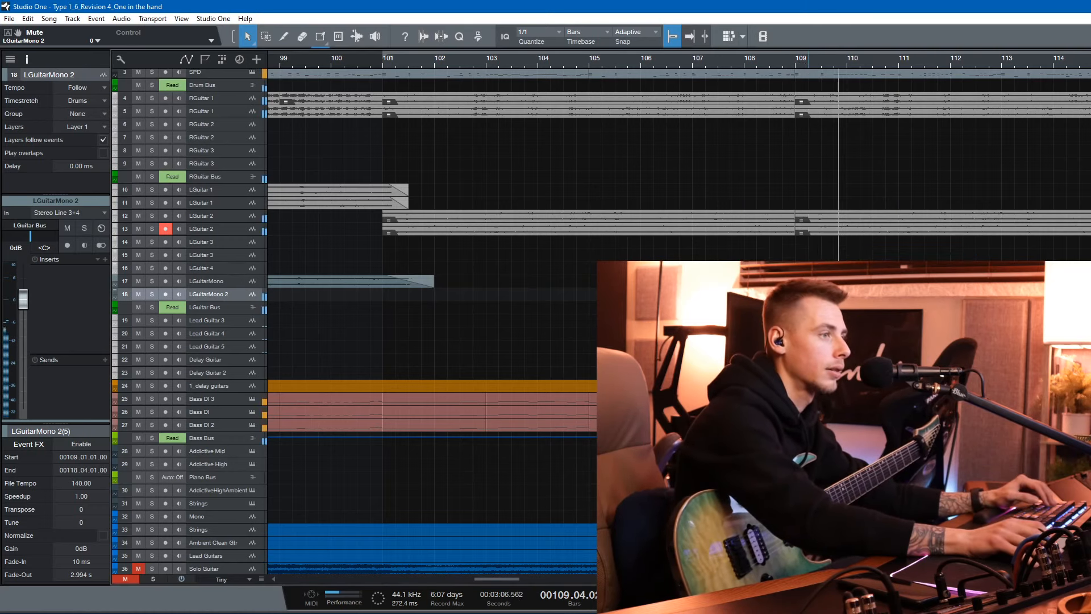
key(shift+e)
key(shift+w)
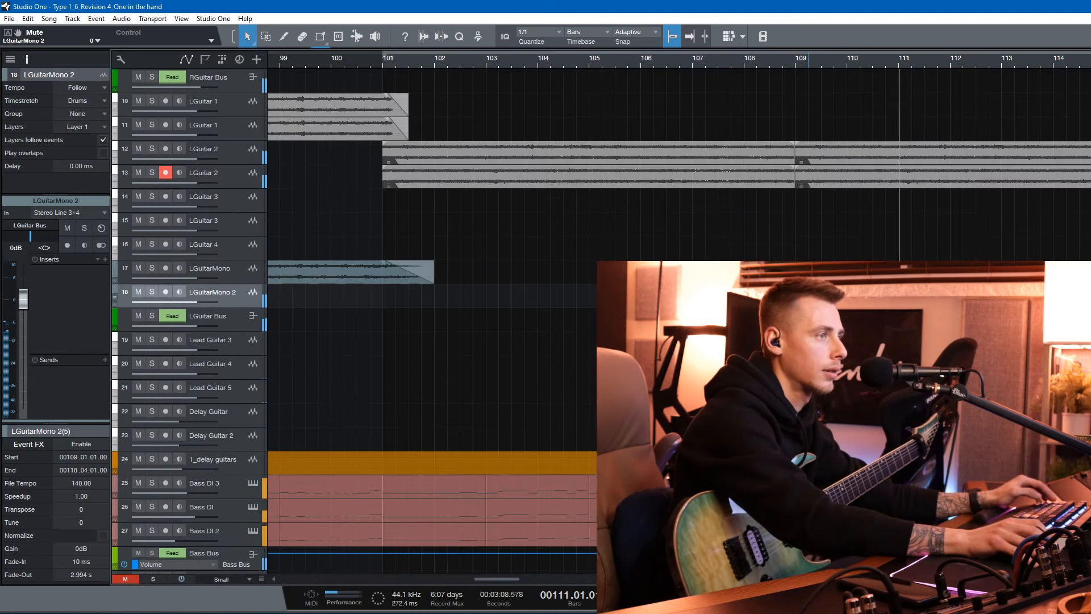
scroll(808, 307, right, 3)
scroll(895, 111, right, 2)
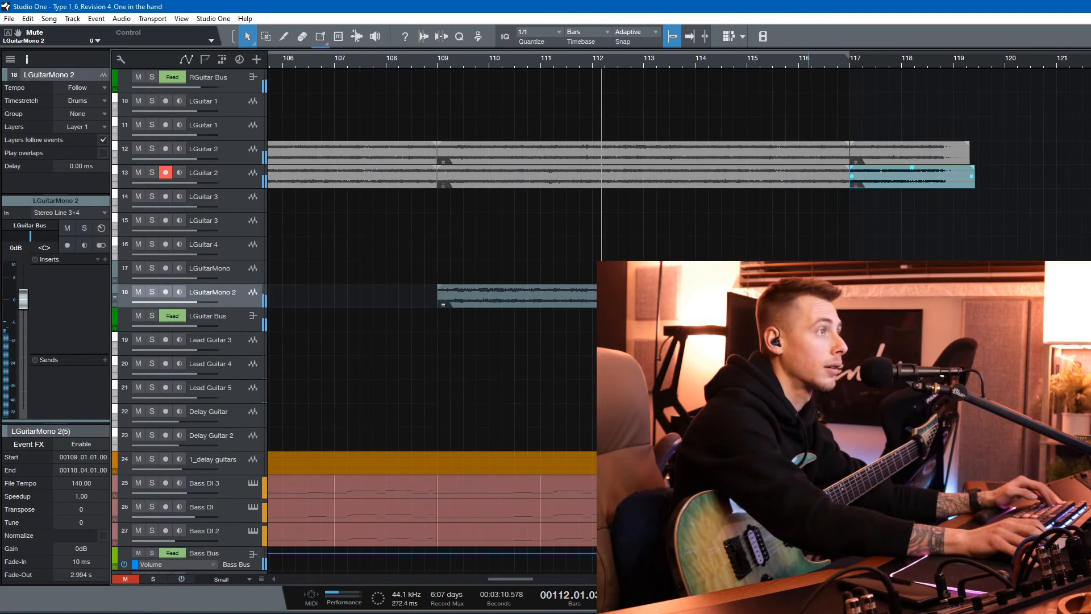
click(865, 148)
drag(853, 145, 841, 145)
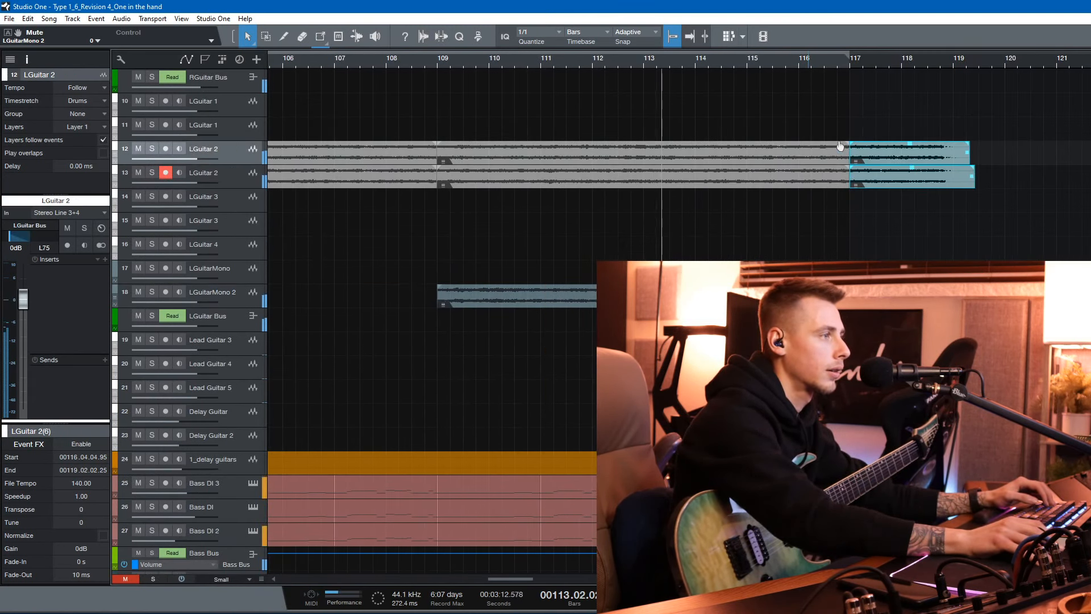
click(975, 161)
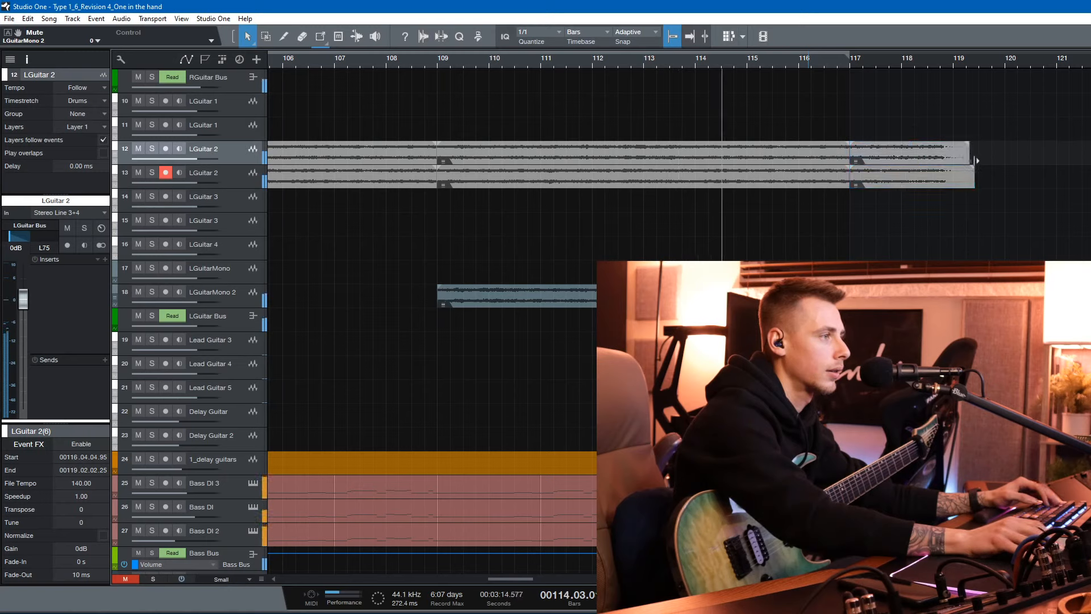
drag(969, 162, 953, 181)
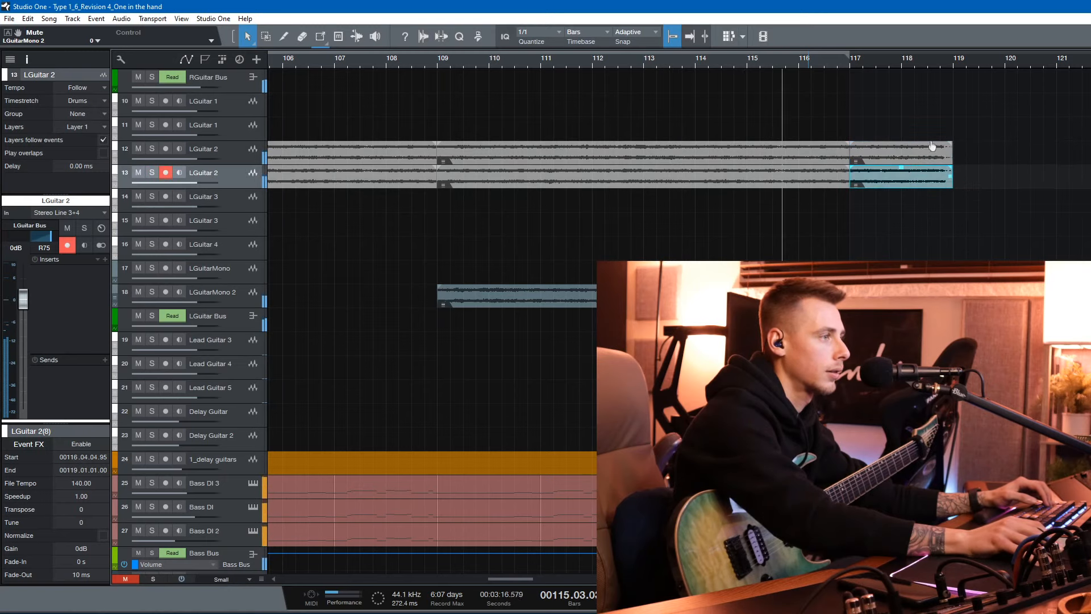
Raise the gain of the two trimmed LGuitar 2 takes to +24 dB and undo the gain change
shift+click(946, 156)
drag(902, 143, 809, 130)
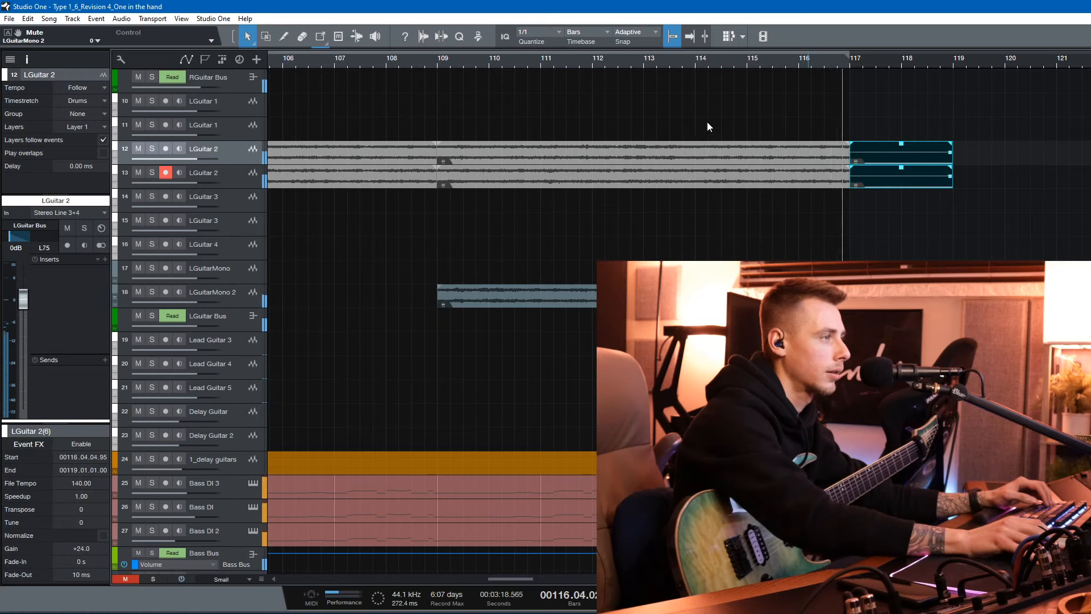
key(space)
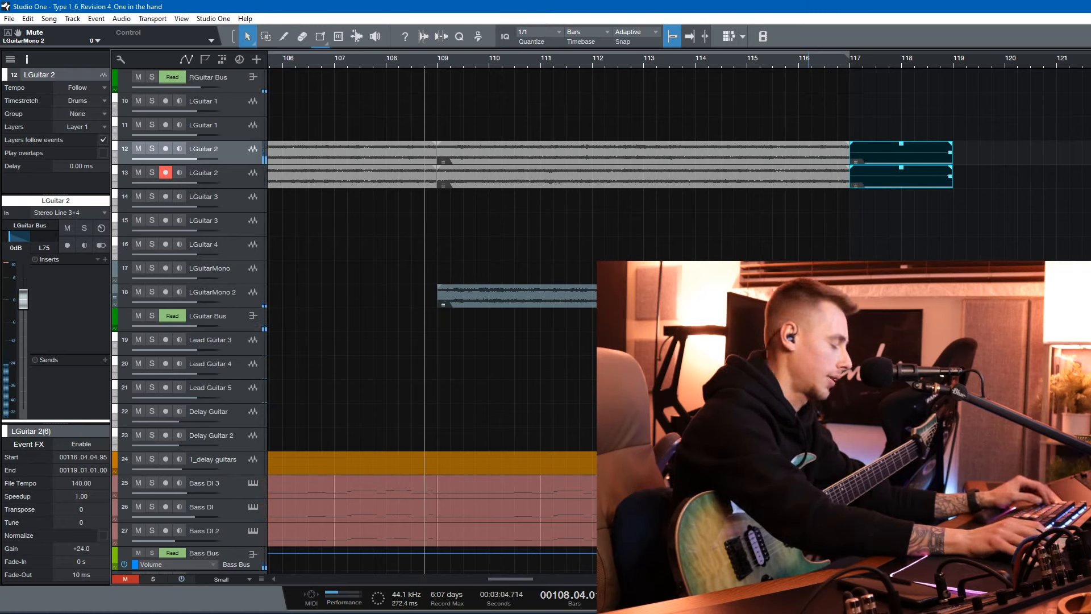
key(ctrl+z)
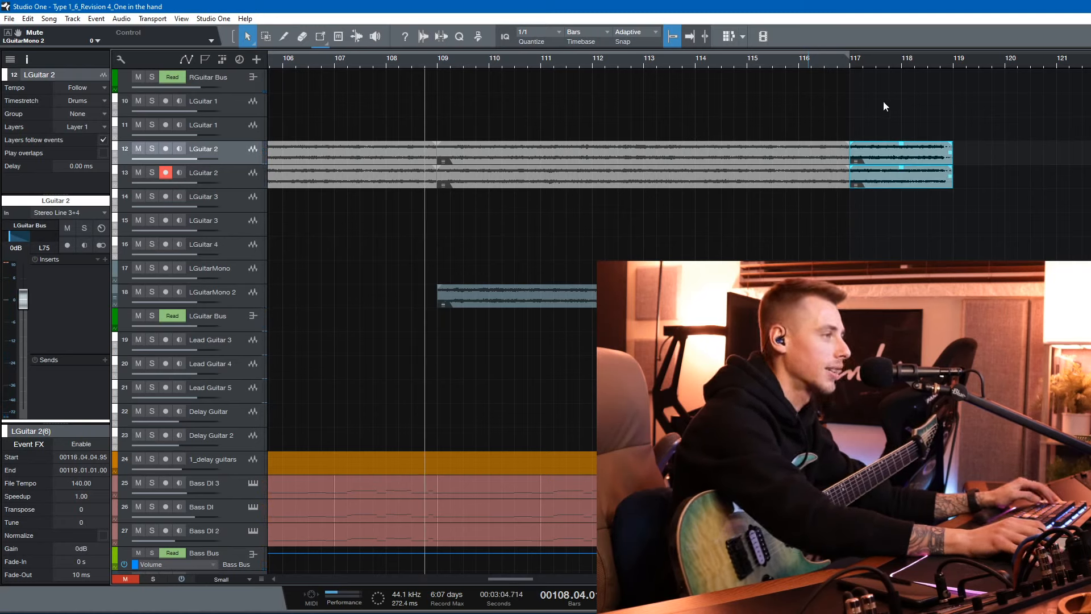
Play back from about bar 115, give both closing LGuitar 2 takes a 3.434 s fade-out, and disarm track 13
click(748, 62)
key(space)
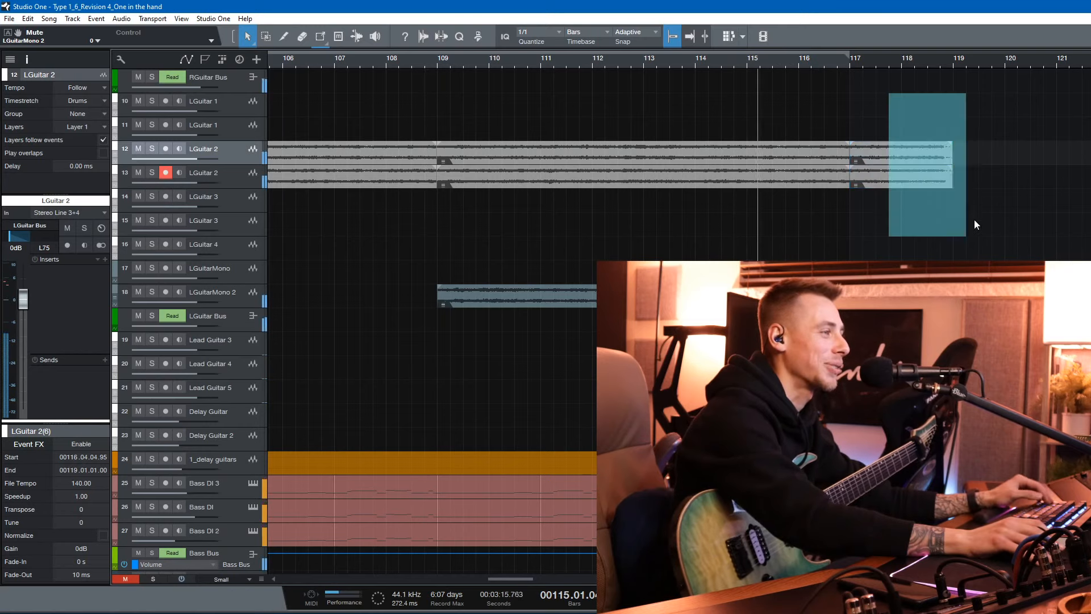
drag(951, 155, 850, 155)
click(975, 114)
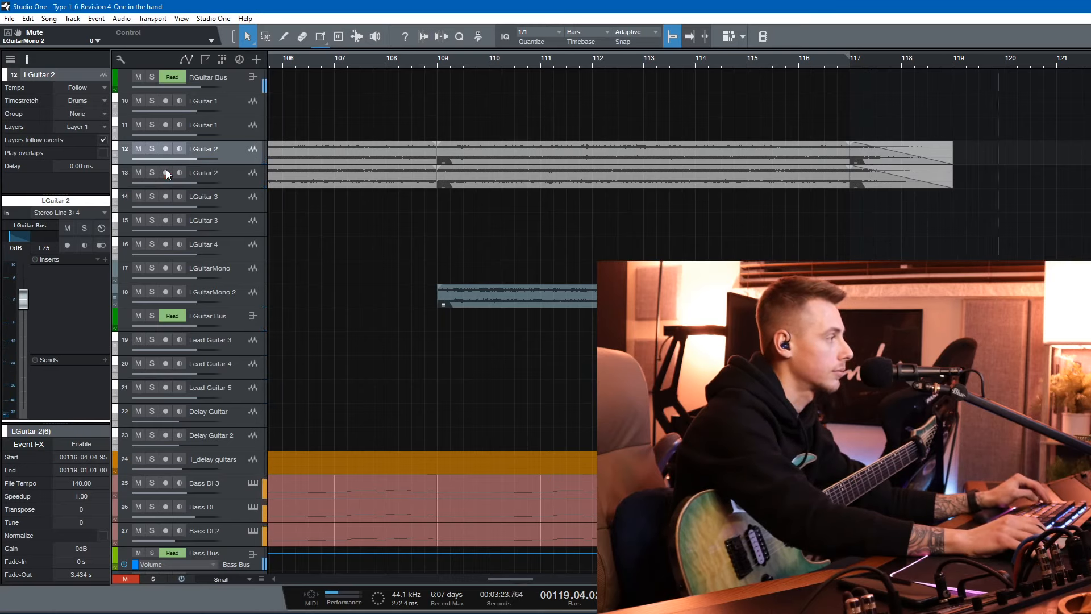
Play back the arrangement from bar 91 to about bar 119 to review the left guitar parts in context
scroll(488, 61, down, 6)
scroll(867, 138, left, 4)
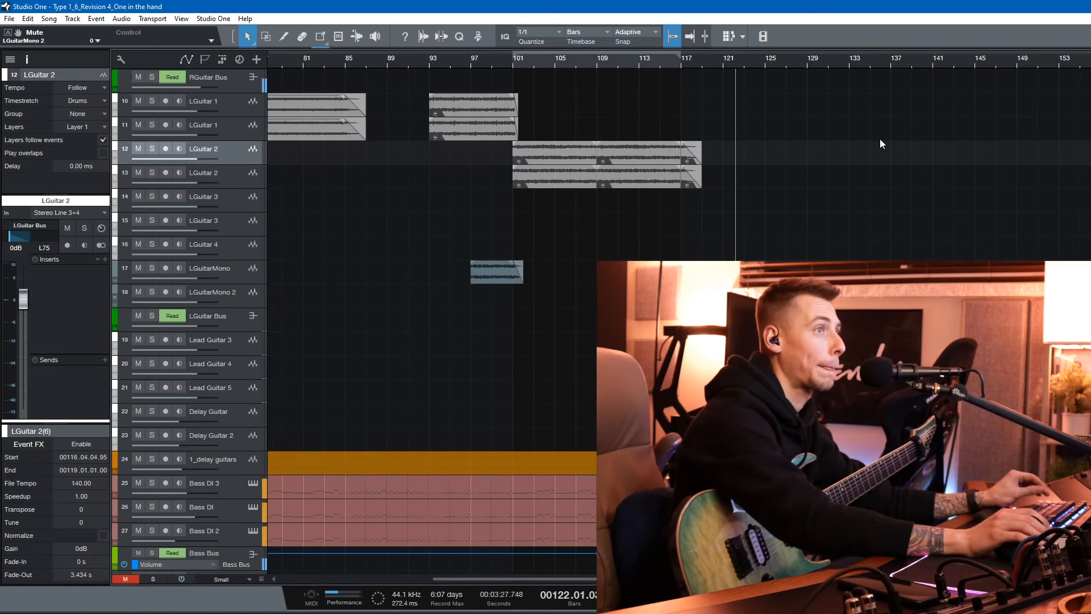
click(659, 128)
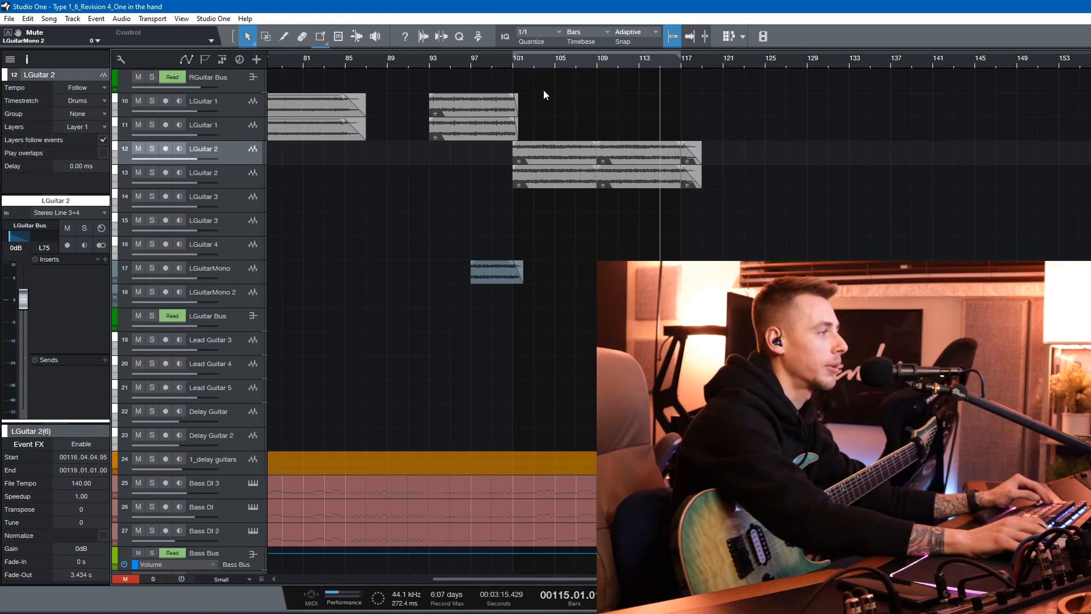
scroll(664, 135, up, 4)
scroll(663, 135, left, 6)
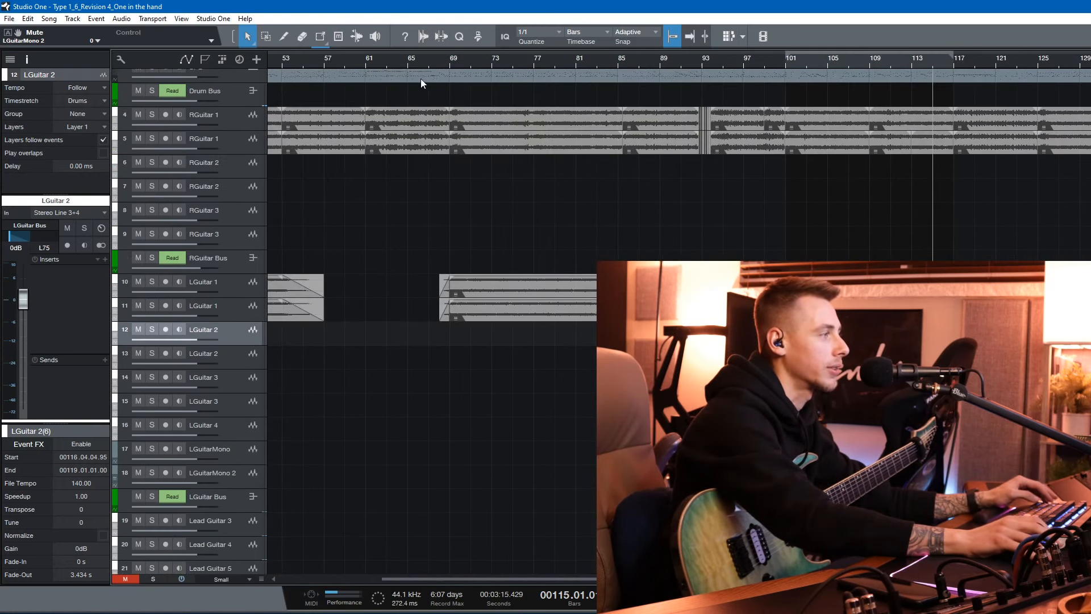
click(681, 63)
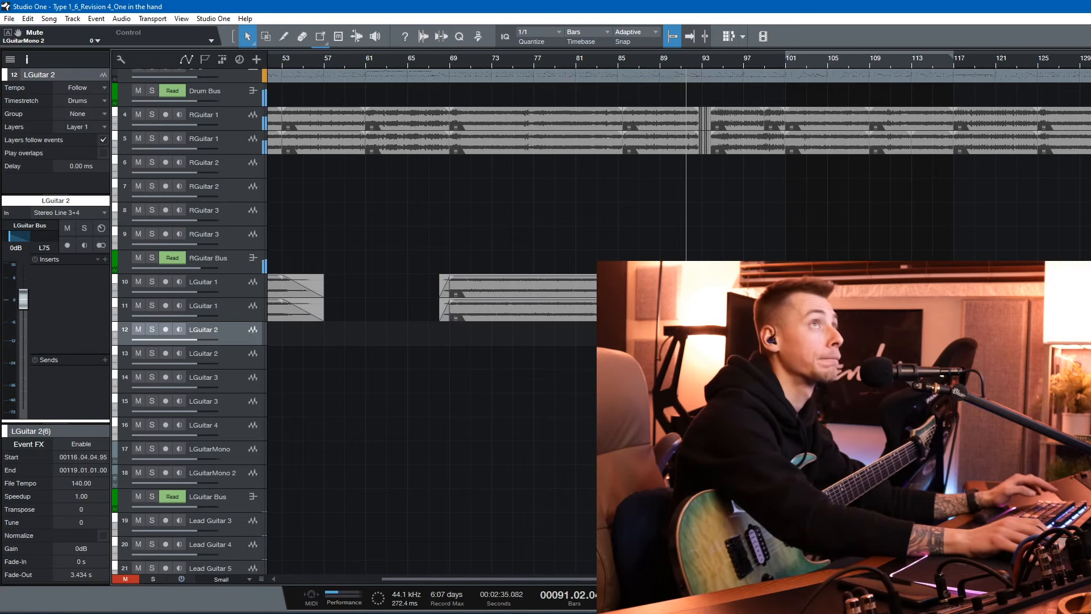
scroll(700, 295, down, 1)
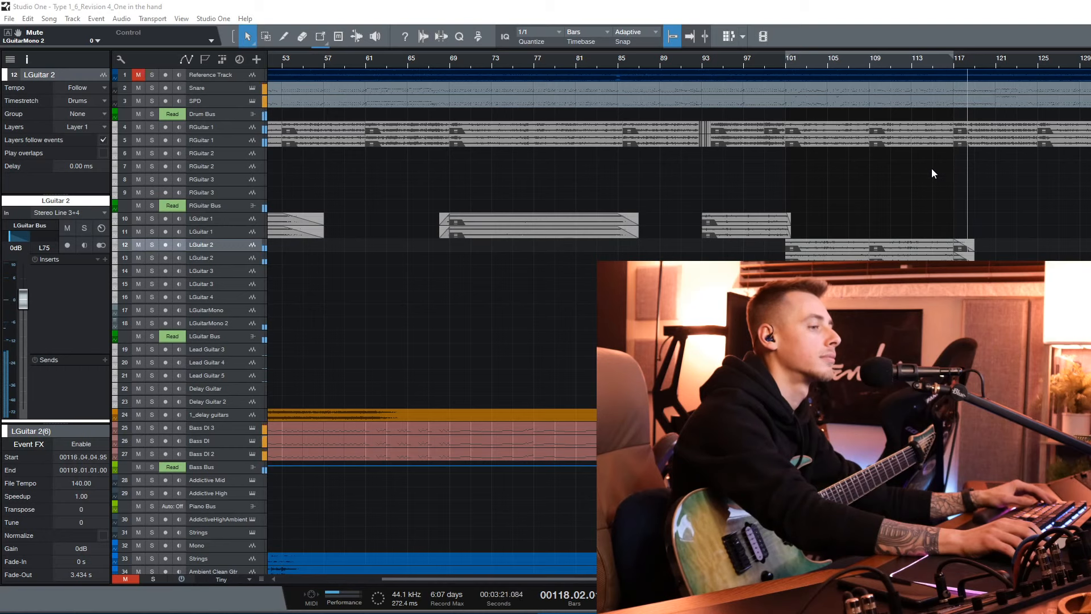
key(space)
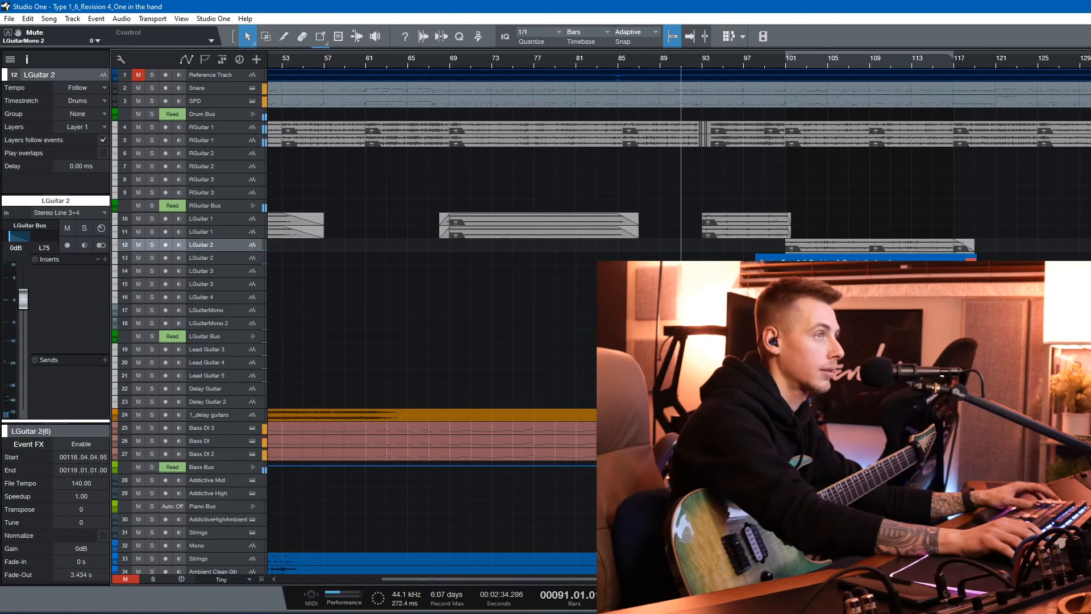
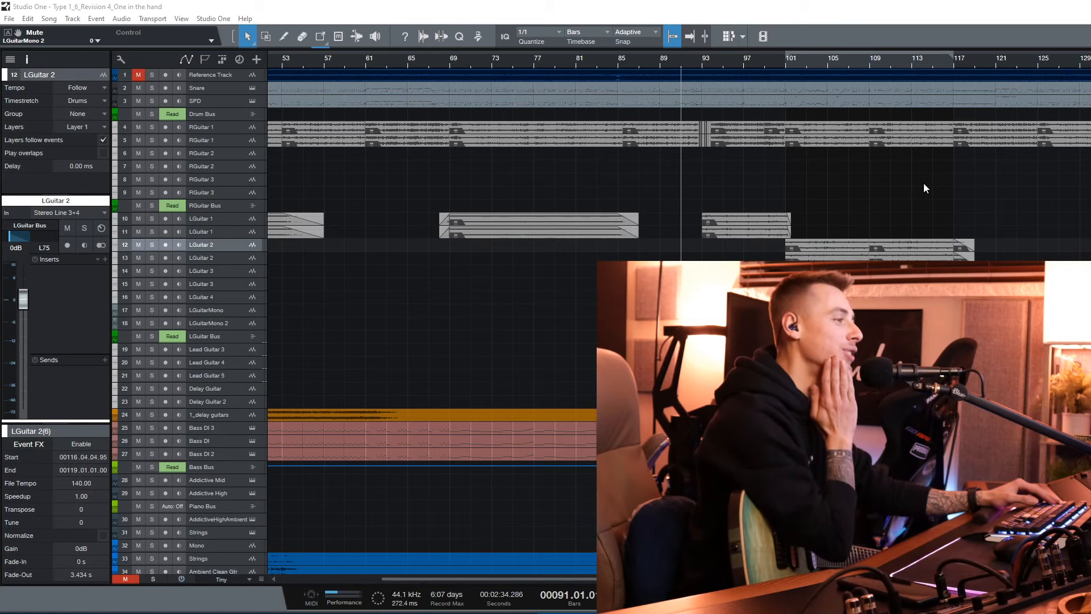
click(816, 175)
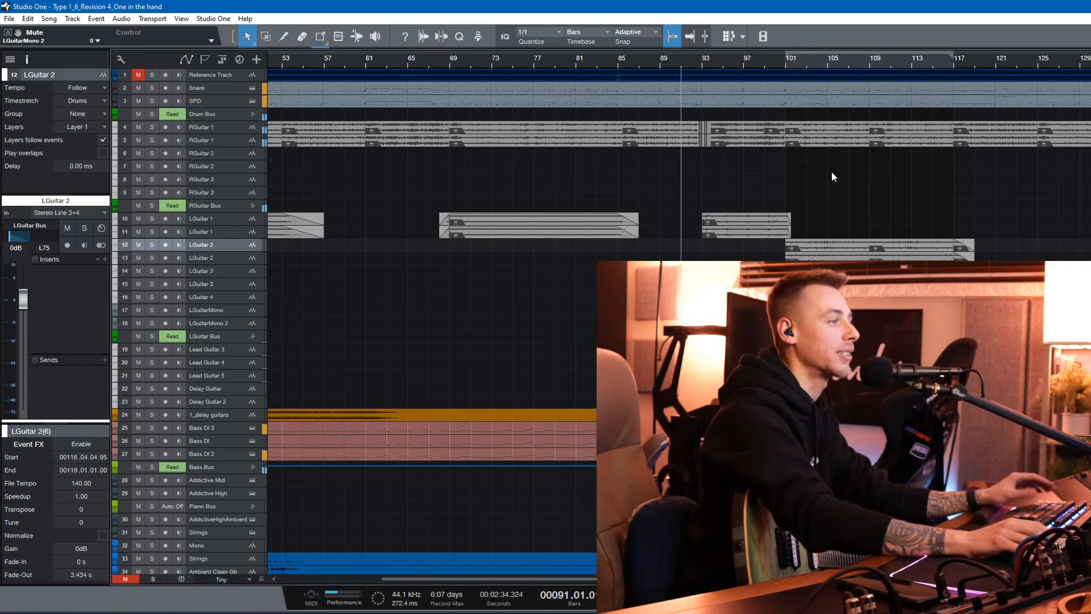
key(space)
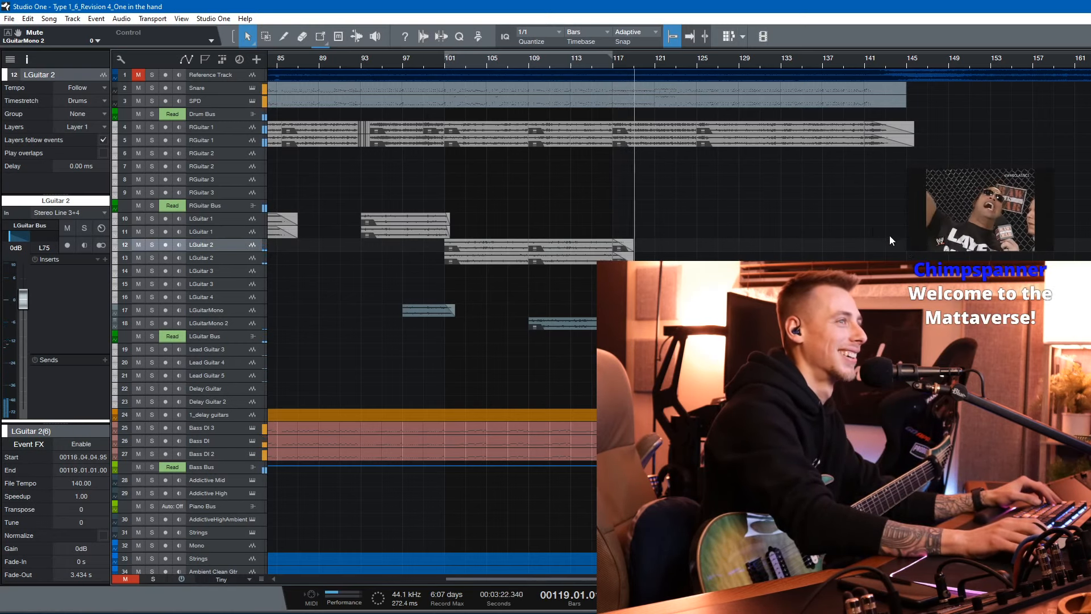
key(space)
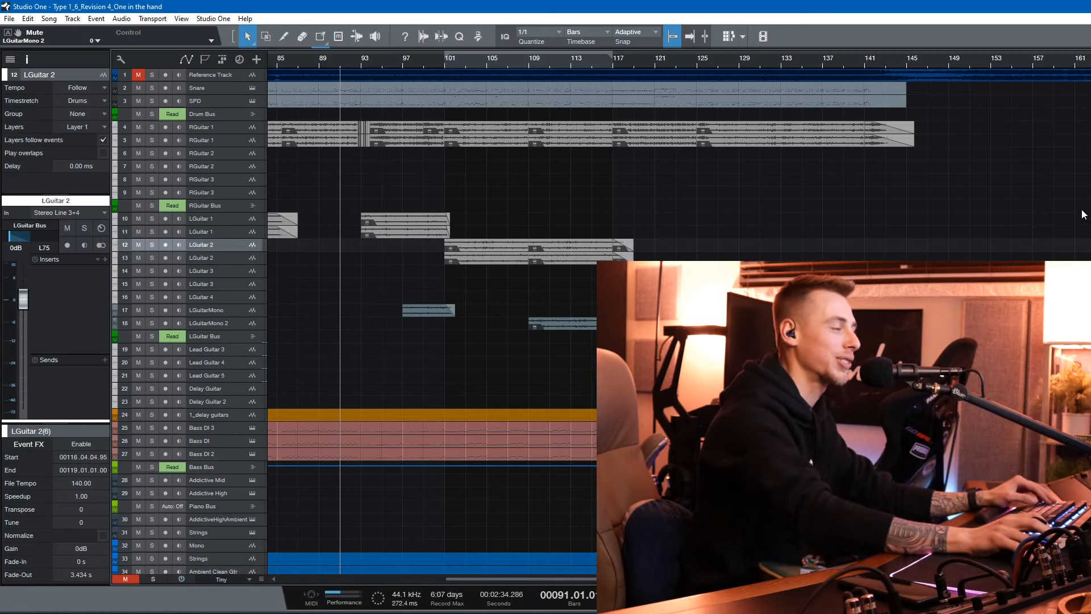
Inspect the SPD track's Superior Drummer 3 kit, audition its snare drum, and close the instrument
scroll(679, 322, left, 6)
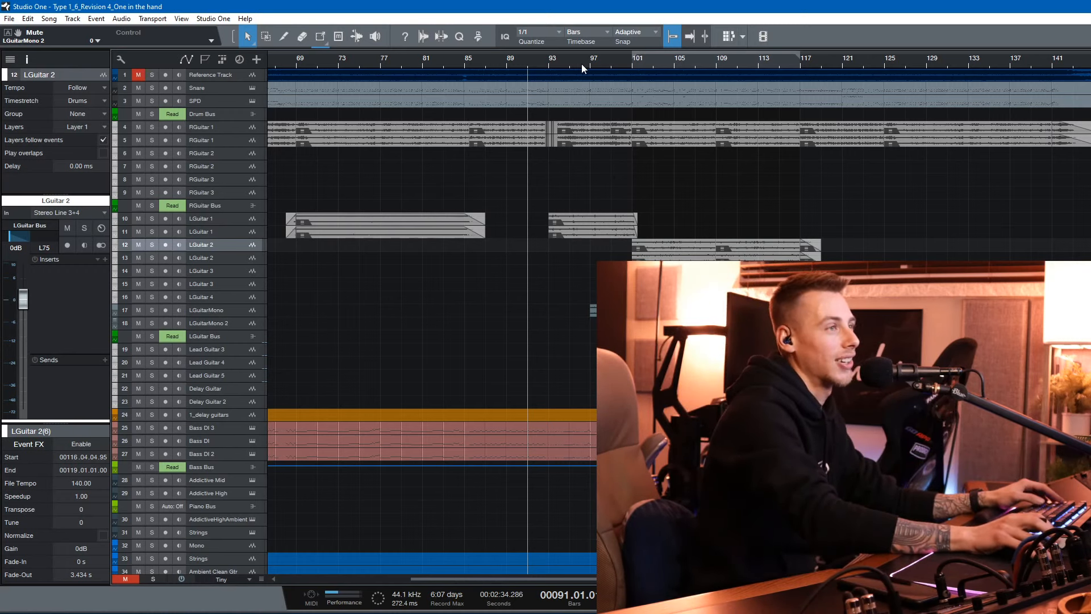
click(553, 71)
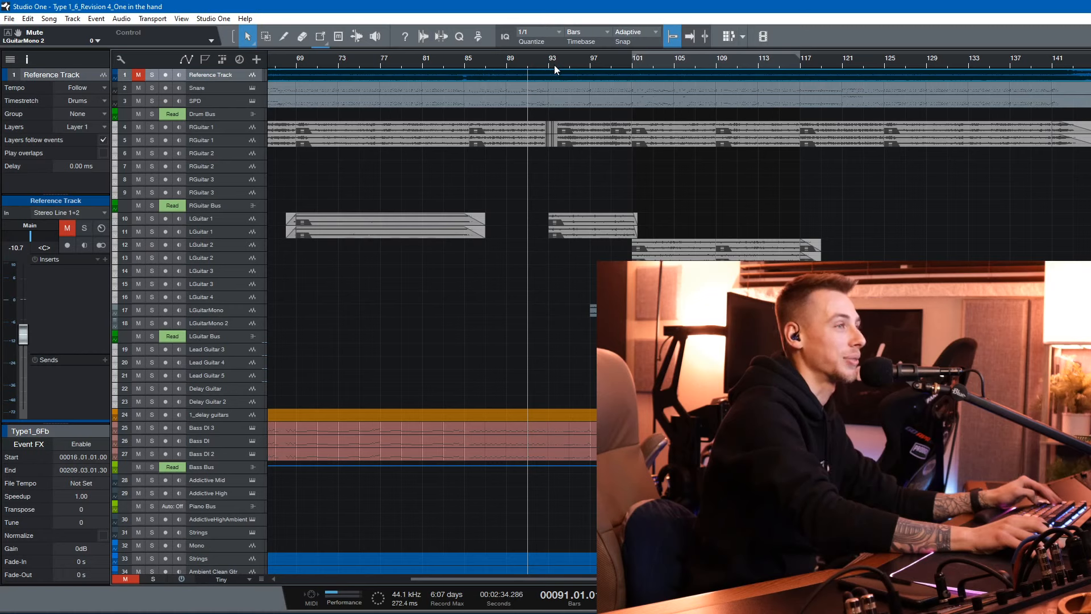
click(554, 65)
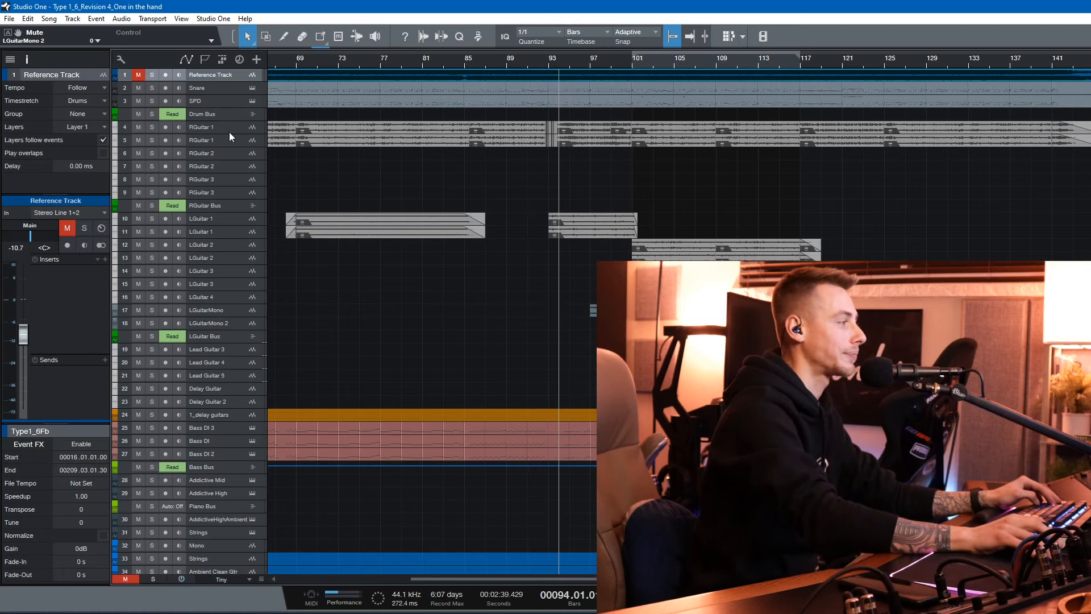
click(225, 103)
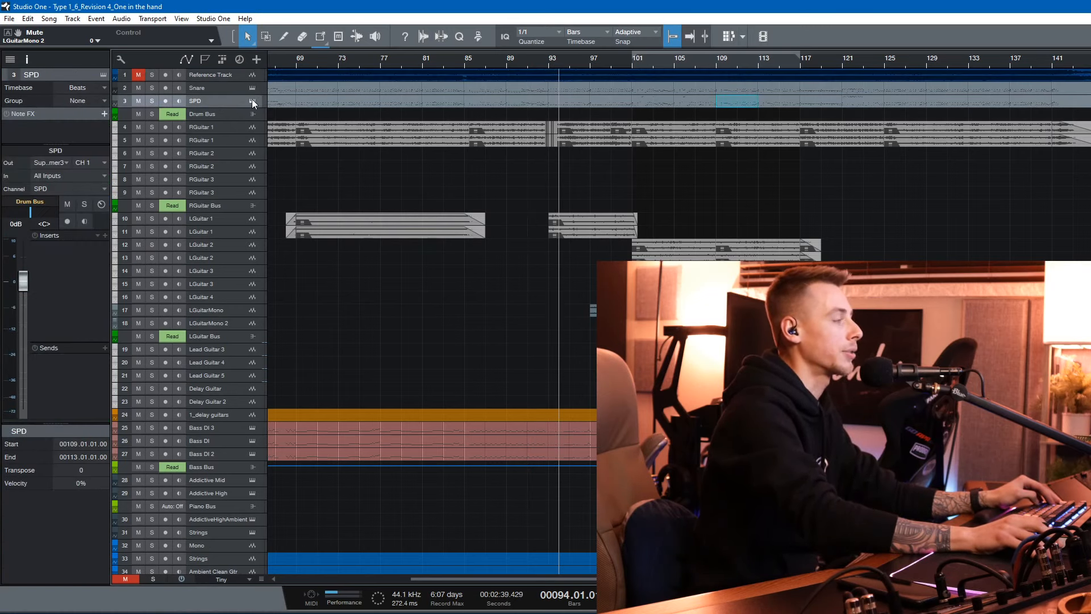
click(252, 102)
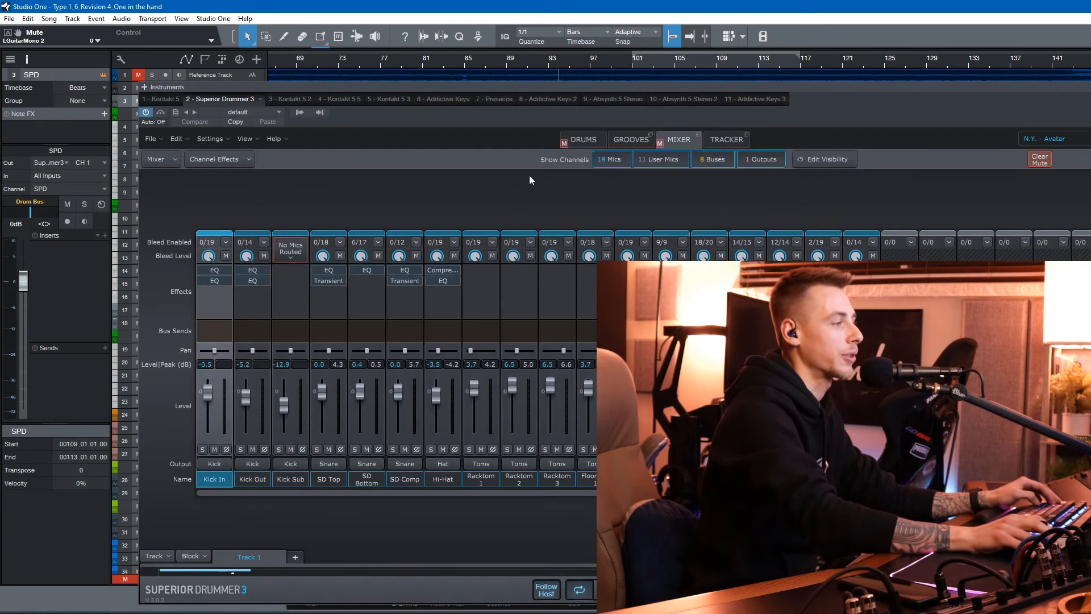
click(585, 140)
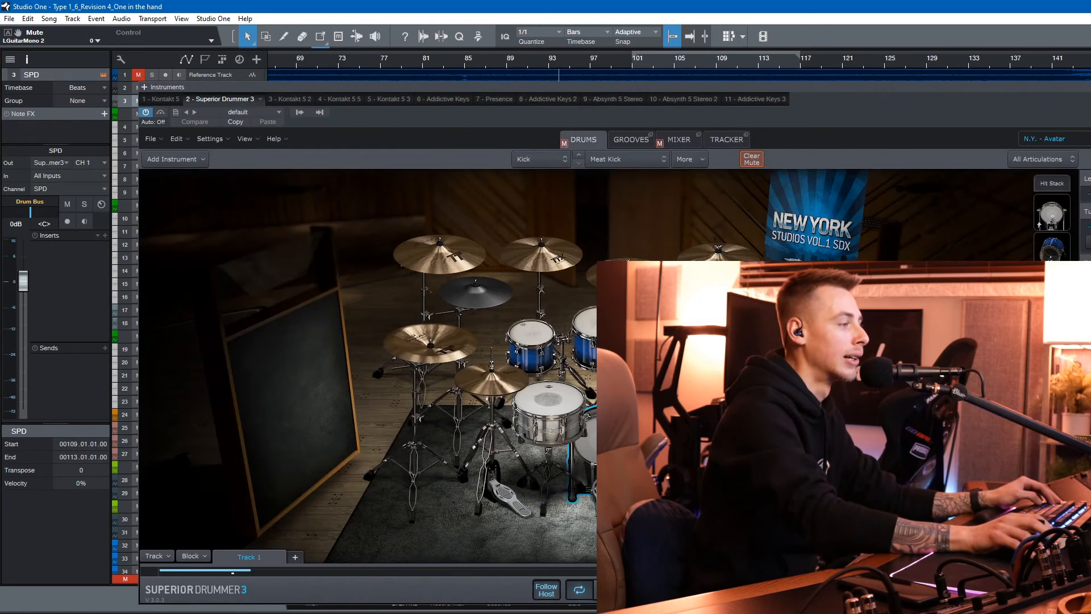
click(547, 396)
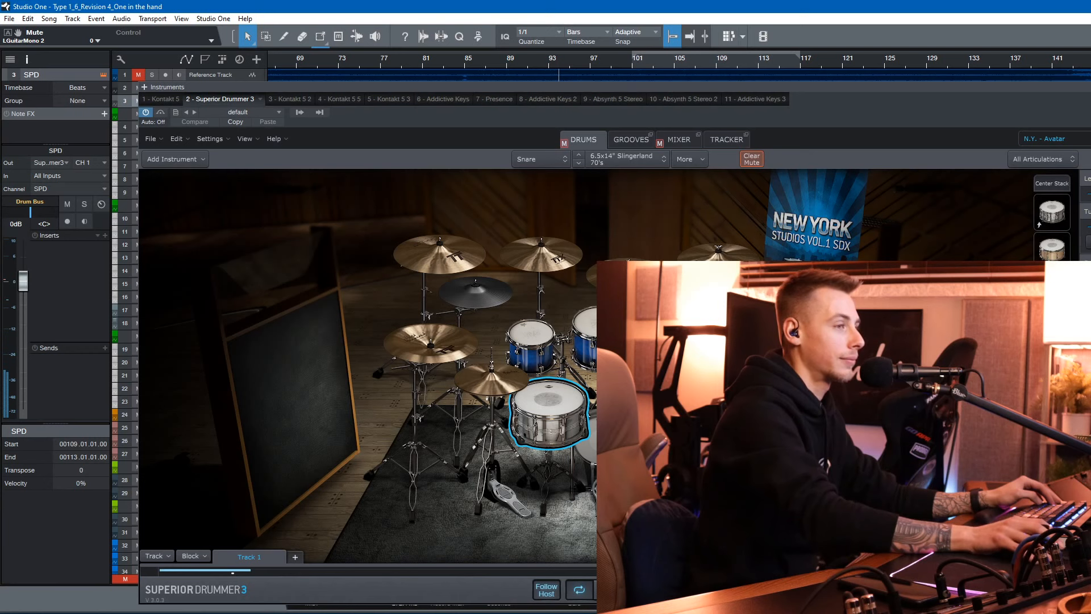
click(1088, 87)
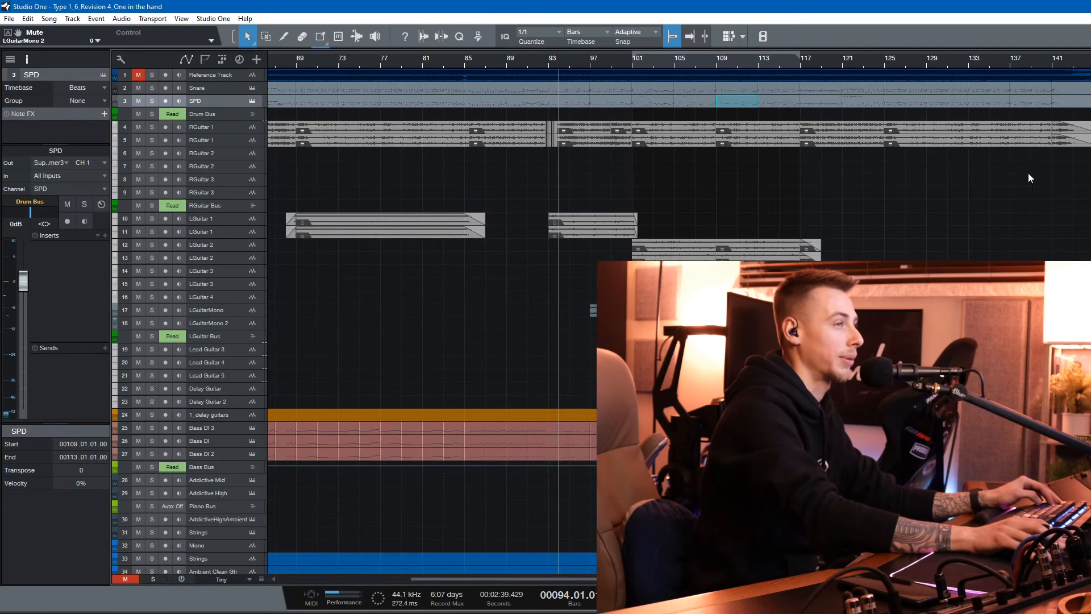
Inspect the Snare track's Kontakt 5 instrument with its snare and kick samples, and close it
click(226, 87)
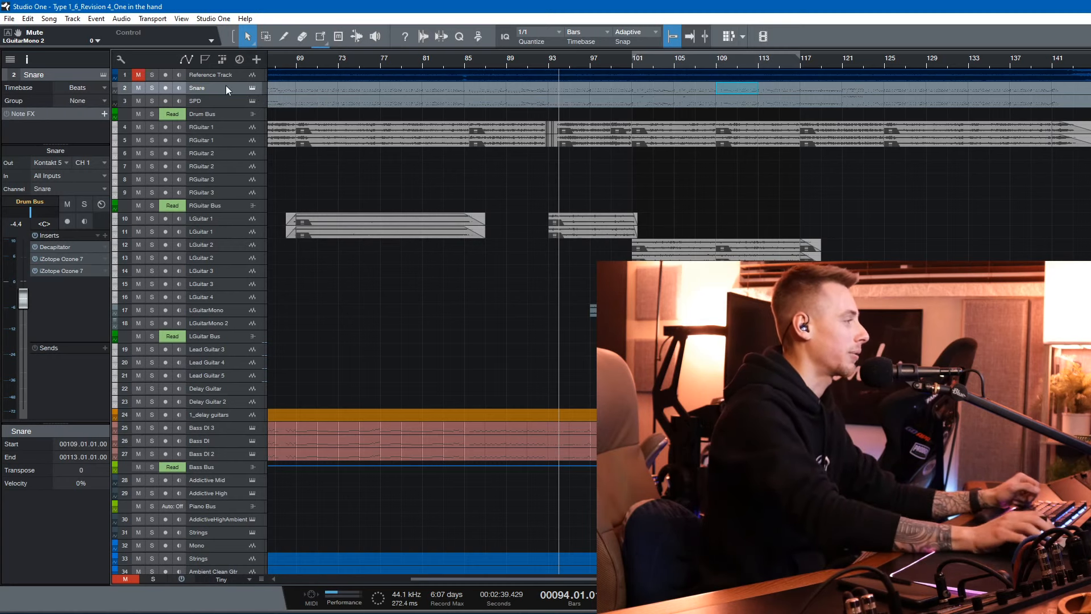
click(253, 89)
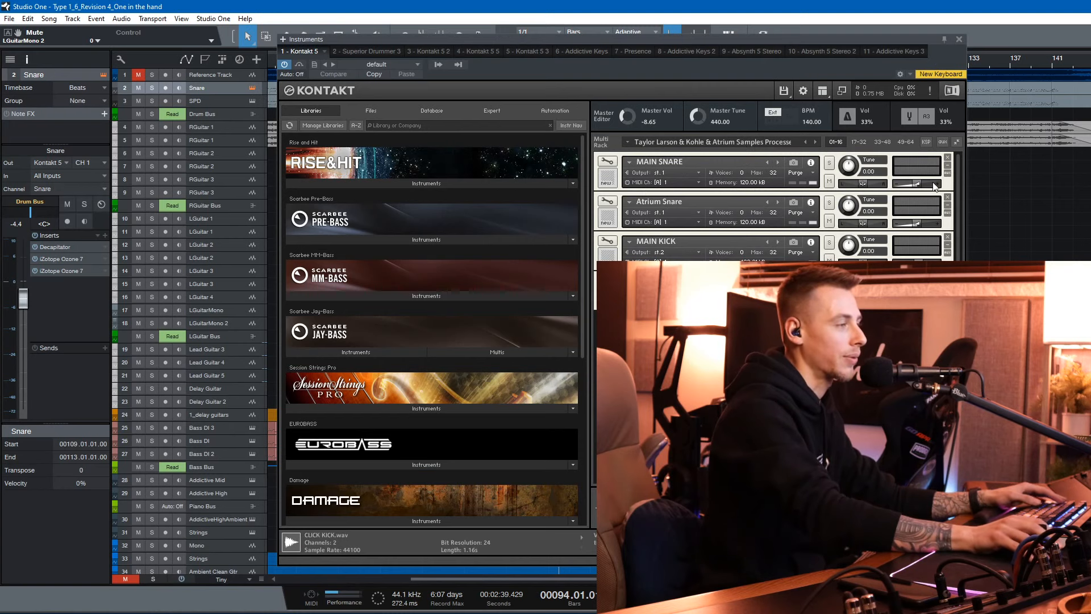
click(959, 40)
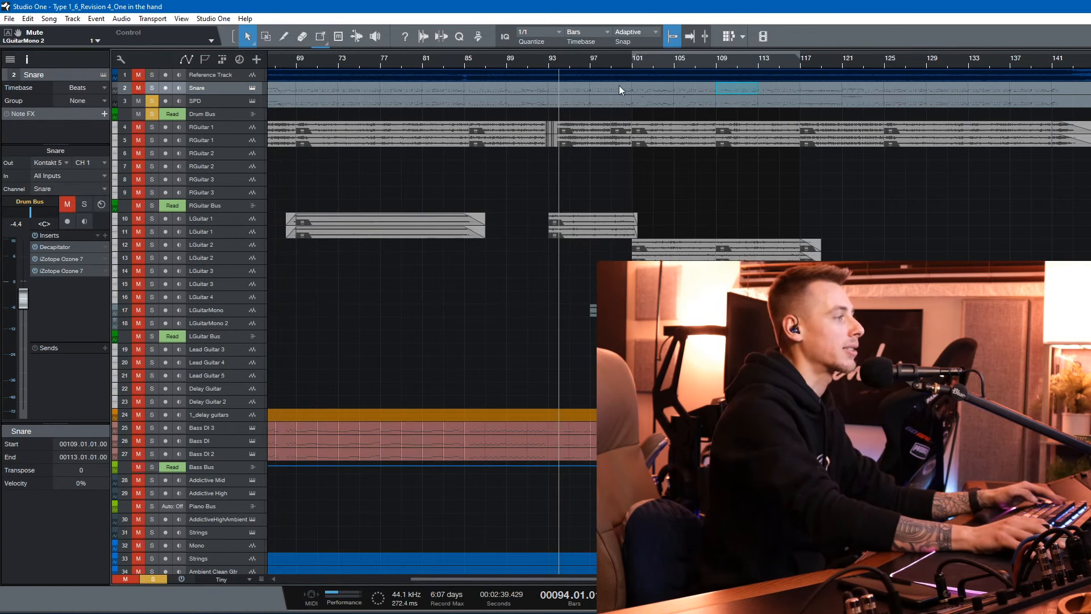
Listen to the soloed SPD drum track from bar 93 to about bar 97
click(549, 68)
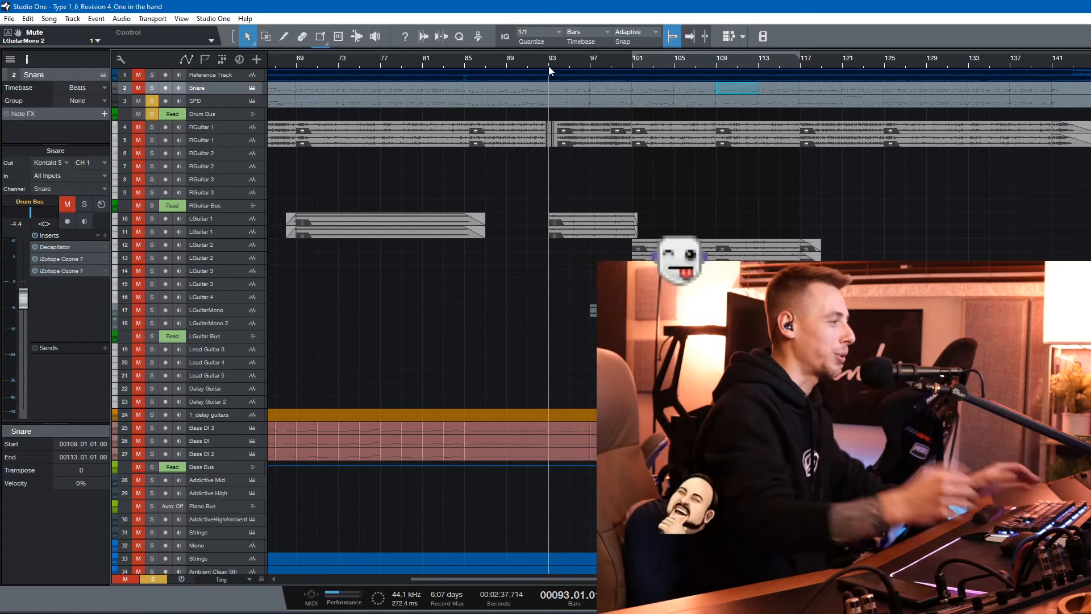
key(space)
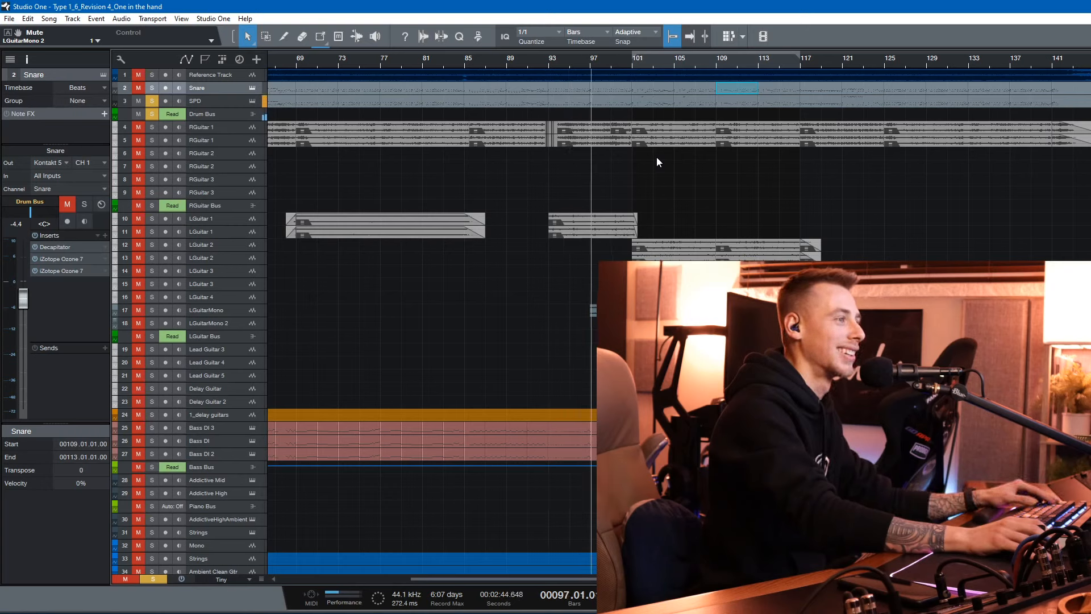
key(space)
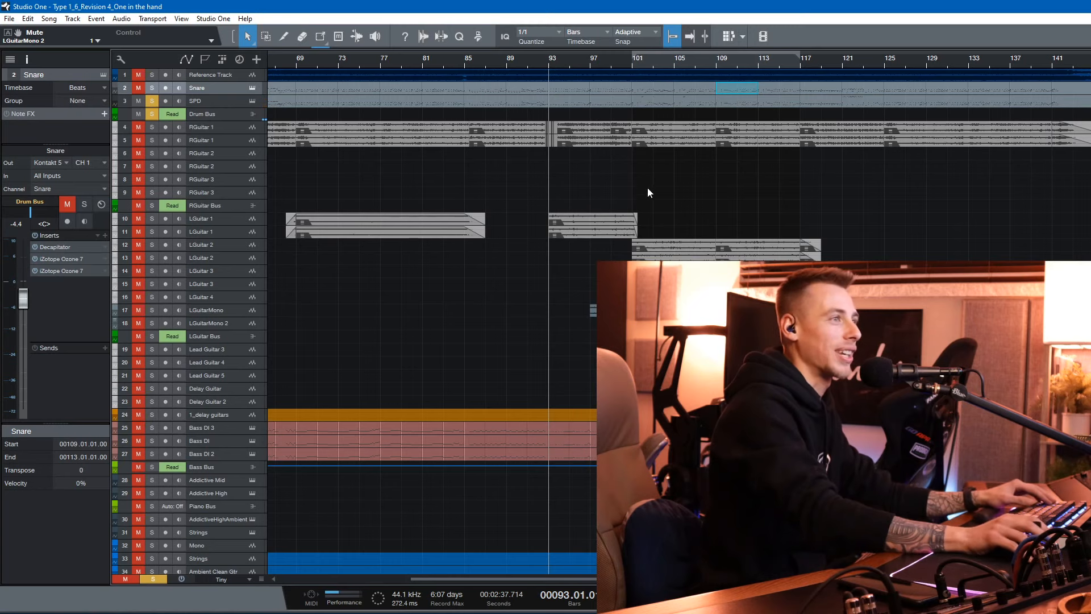
Solo the Snare track together with SPD and listen to both from bar 93 to about bar 96
click(155, 88)
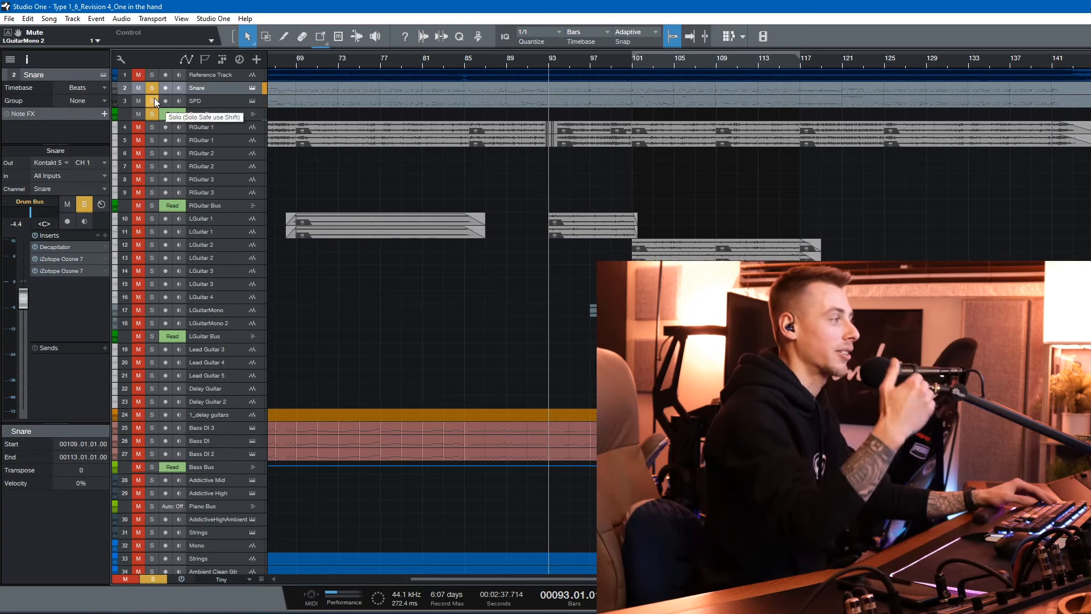
key(space)
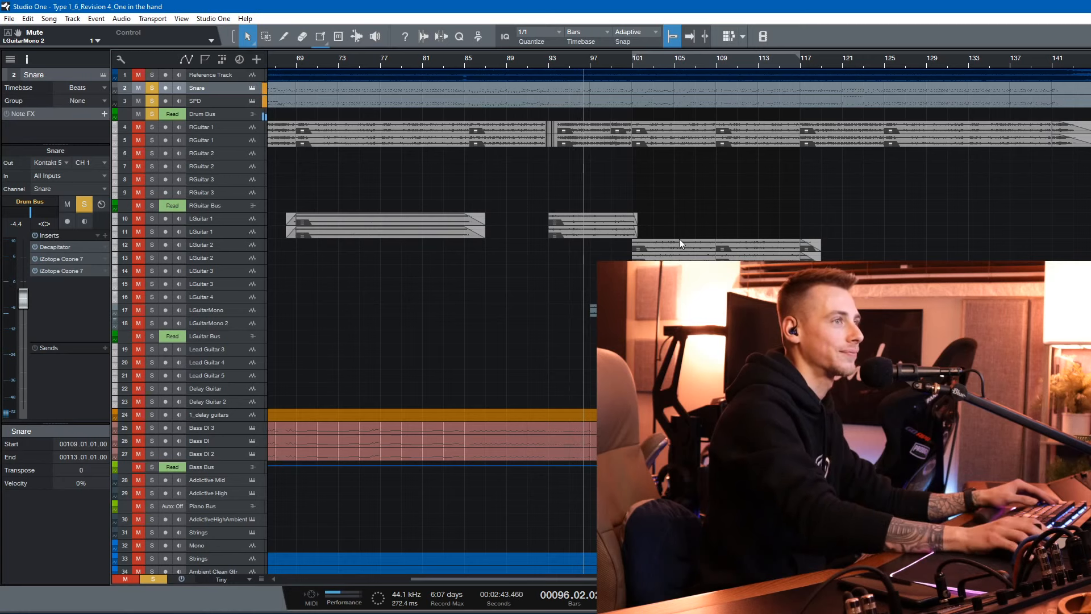
key(space)
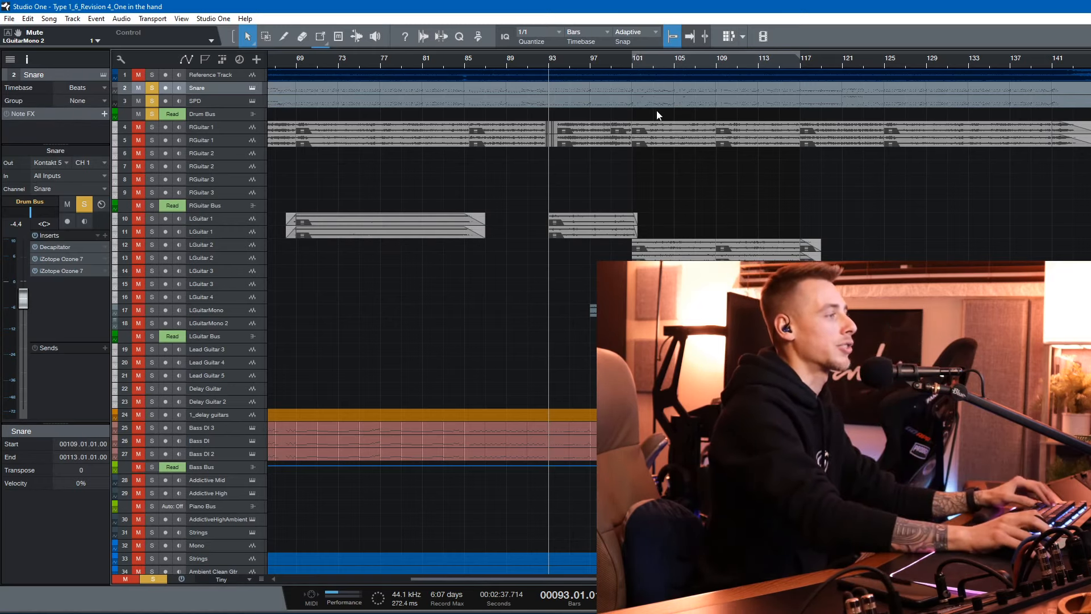
Play the soloed drum tracks from bar 53
scroll(833, 170, left, 3)
scroll(834, 170, left, 12)
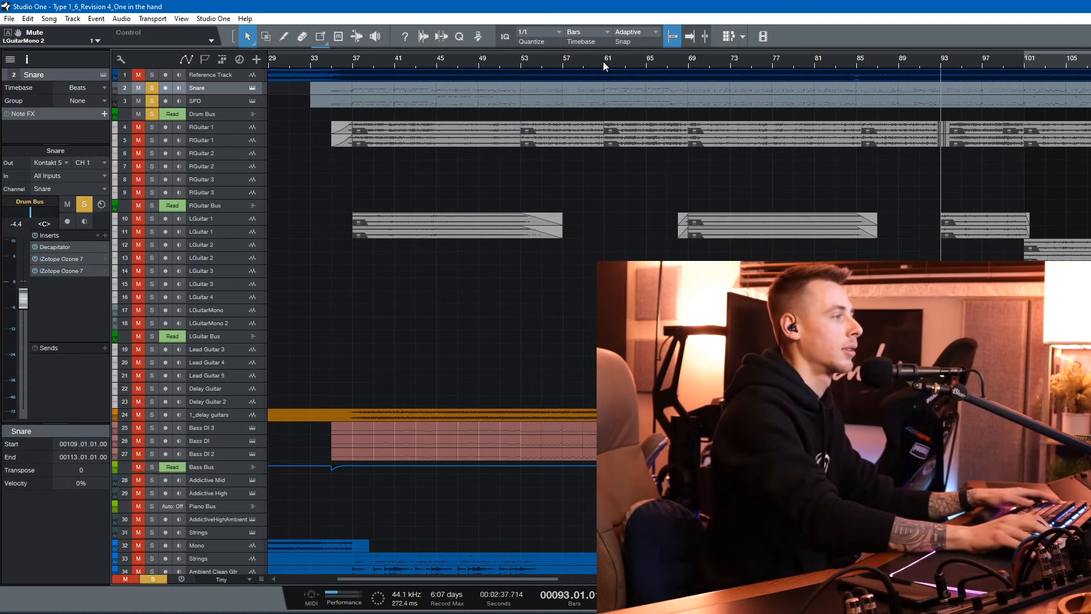
click(553, 64)
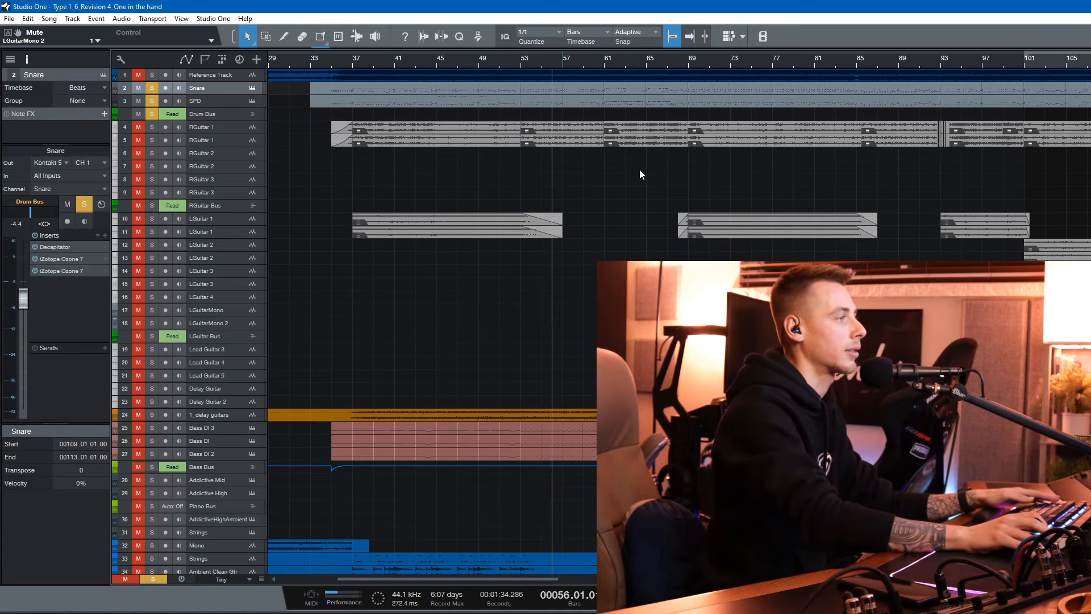
scroll(642, 167, up, 2)
click(520, 67)
key(w)
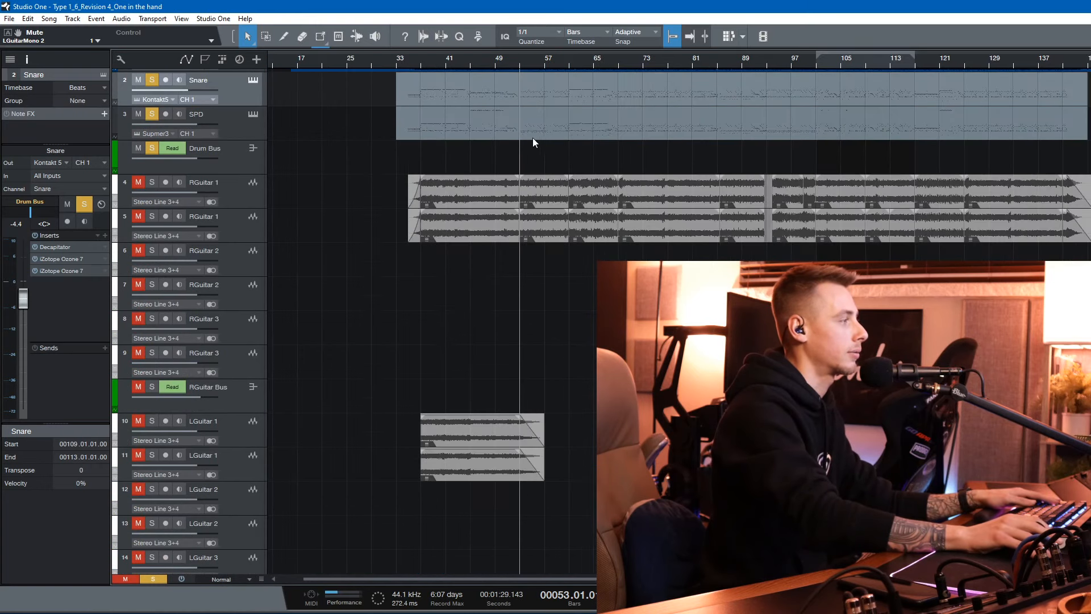
key(space)
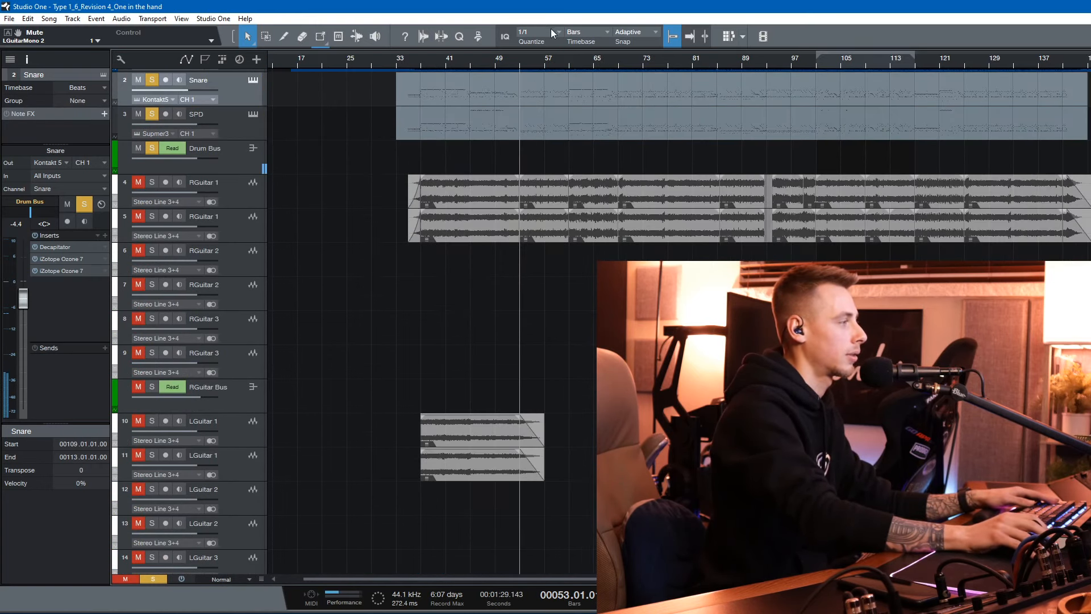
Clear all solos to hear the full mix from bars 53 and 60, then solo the Drum Bus for comparison
scroll(512, 227, down, 3)
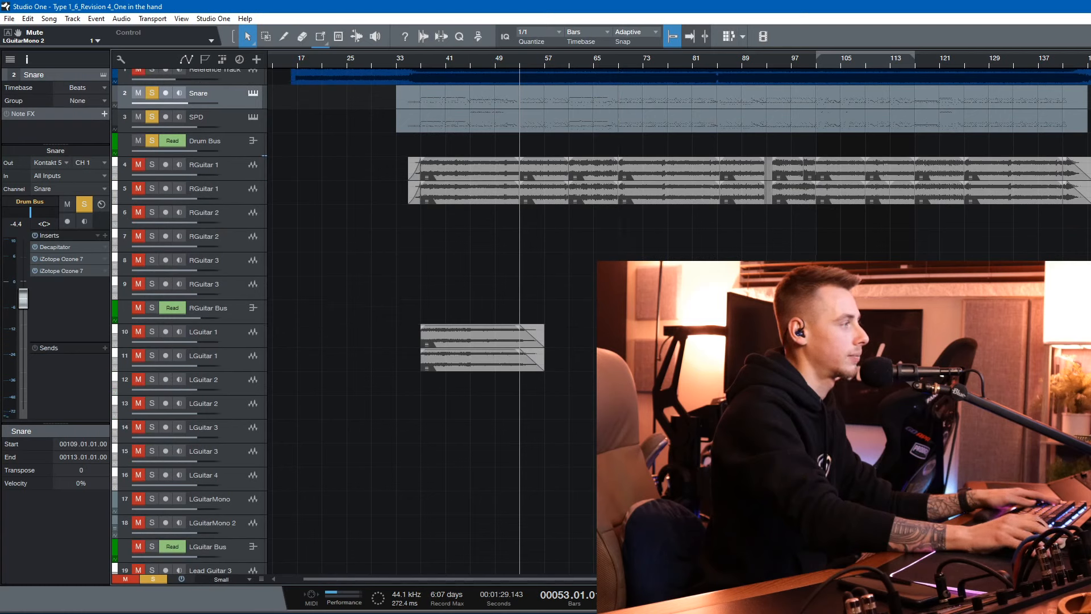
click(154, 579)
key(space)
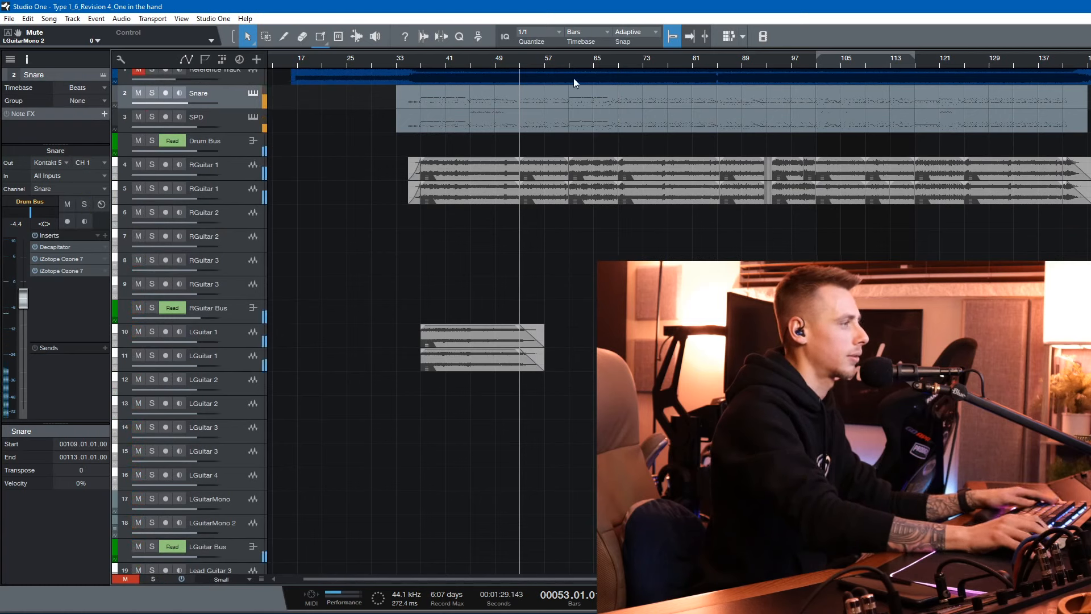
click(565, 63)
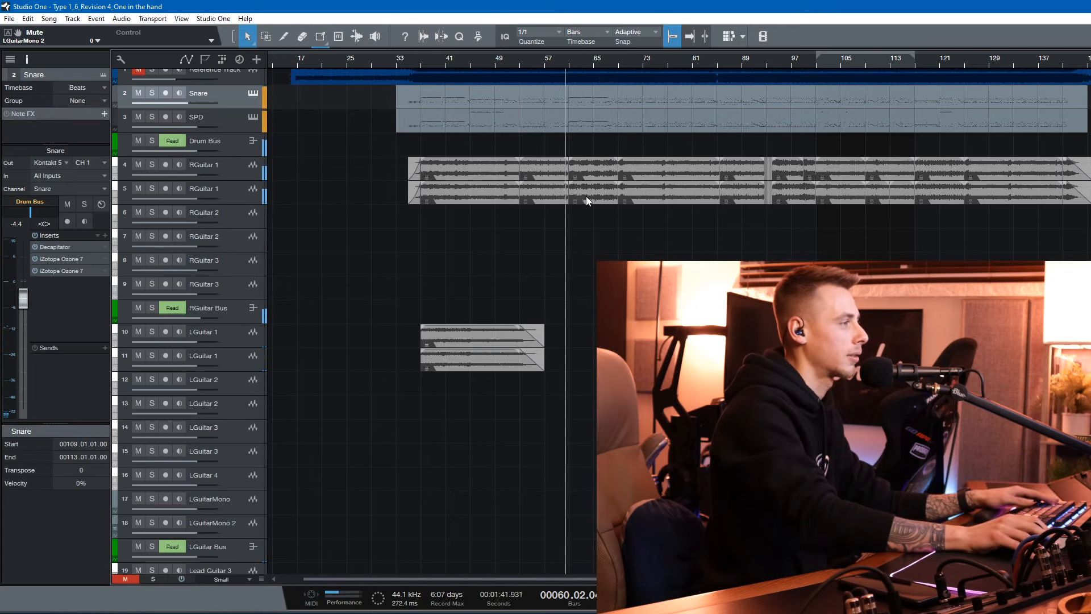
scroll(401, 201, up, 1)
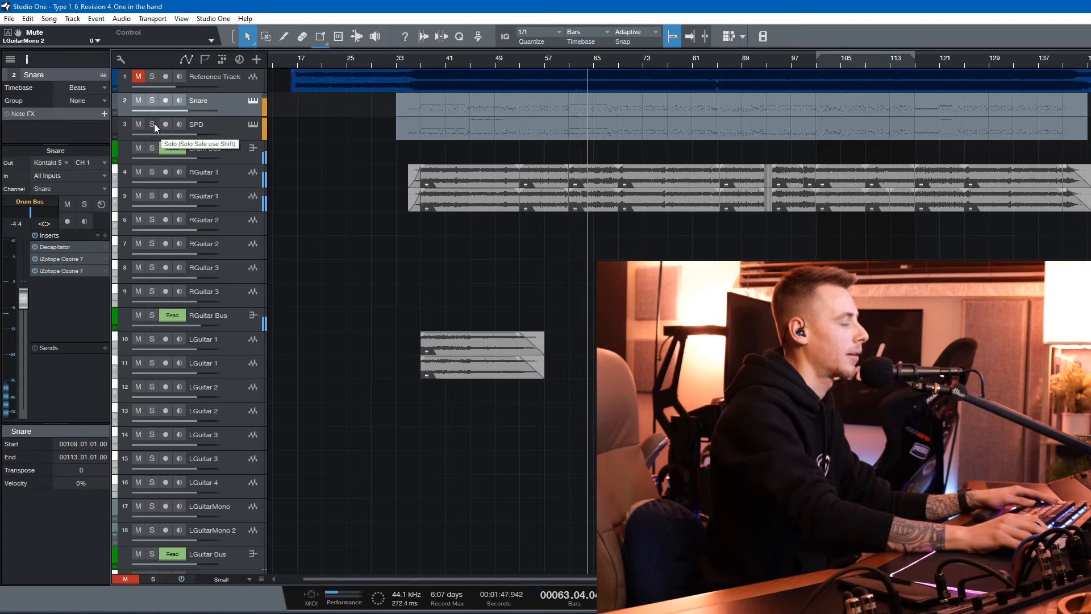
click(151, 149)
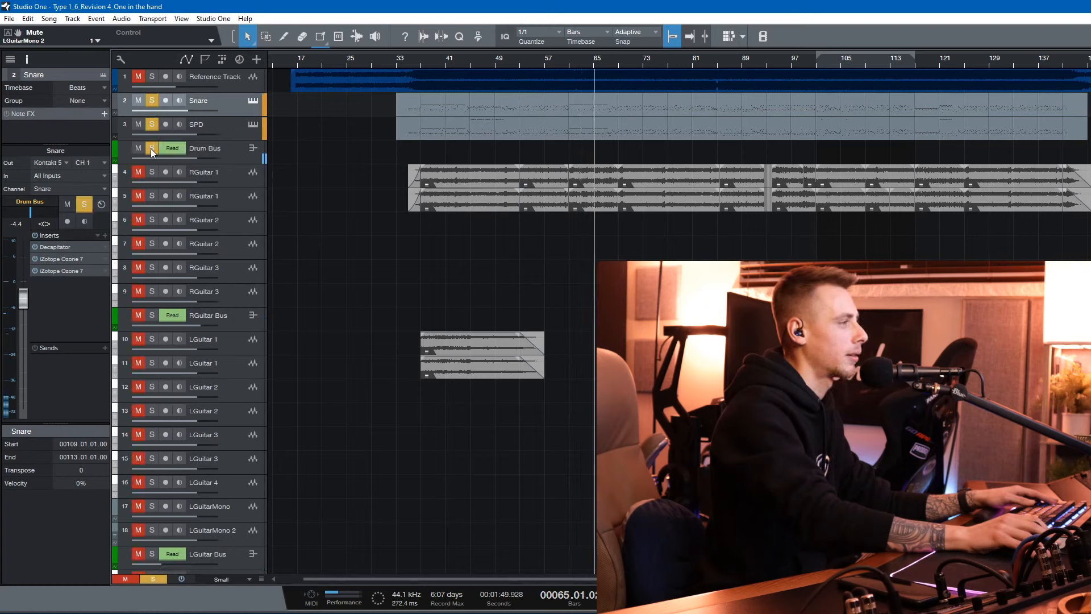
key(space)
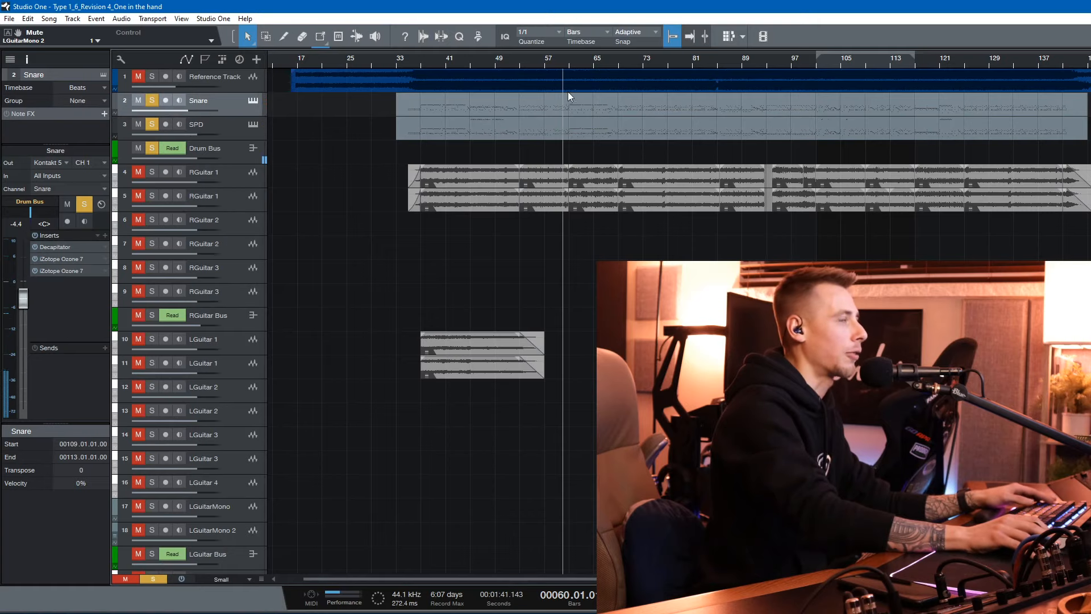
Inspect the MIDI notes of the SPD parts starting at bars 57 and 61, closing the editor after each
click(545, 130)
double_click(558, 128)
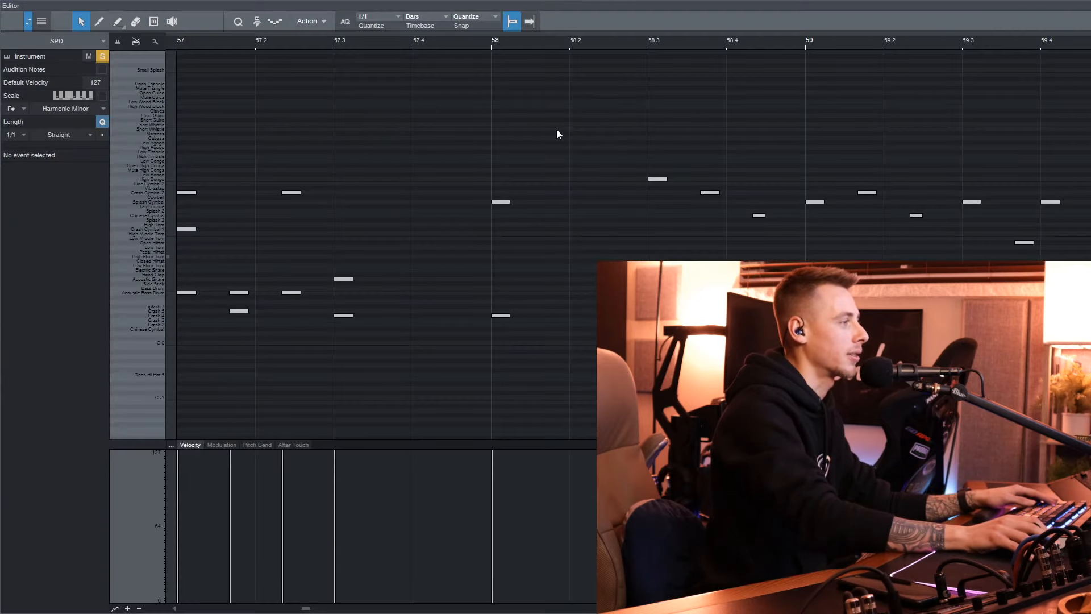
scroll(628, 299, down, 2)
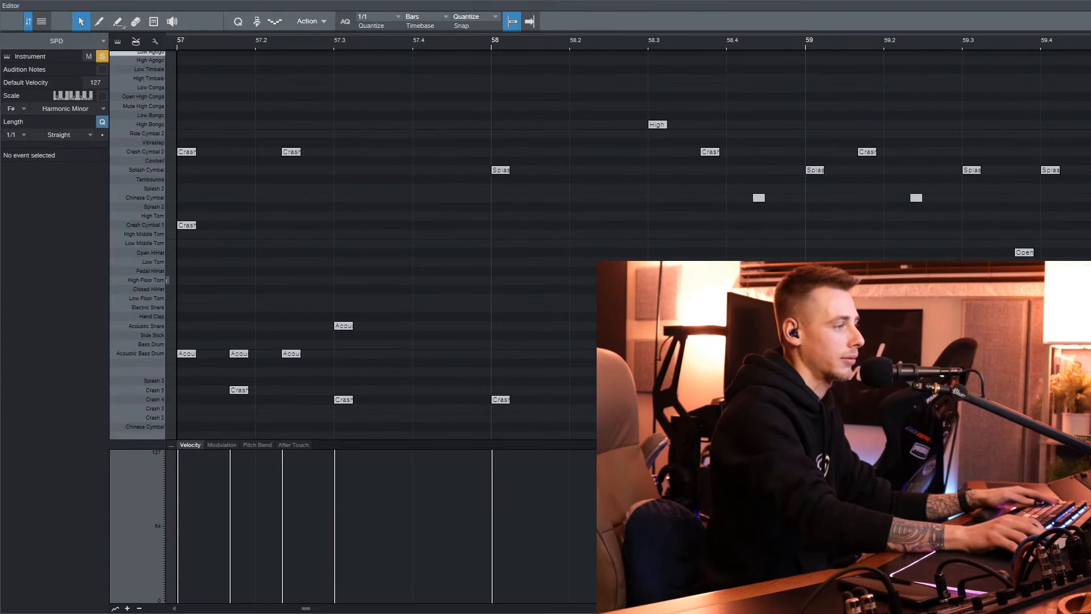
key(F2)
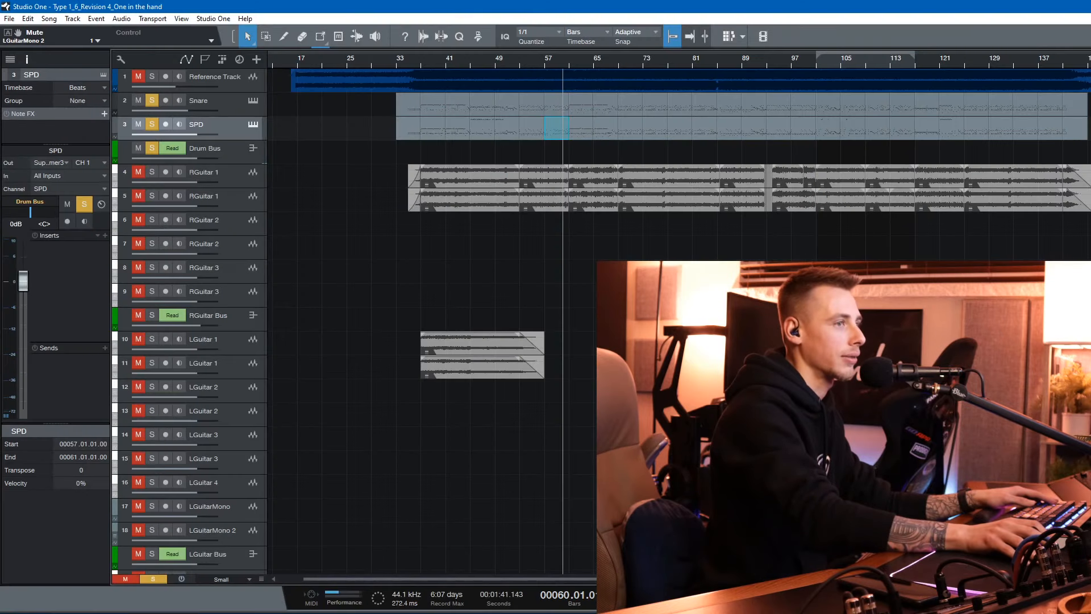
double_click(578, 127)
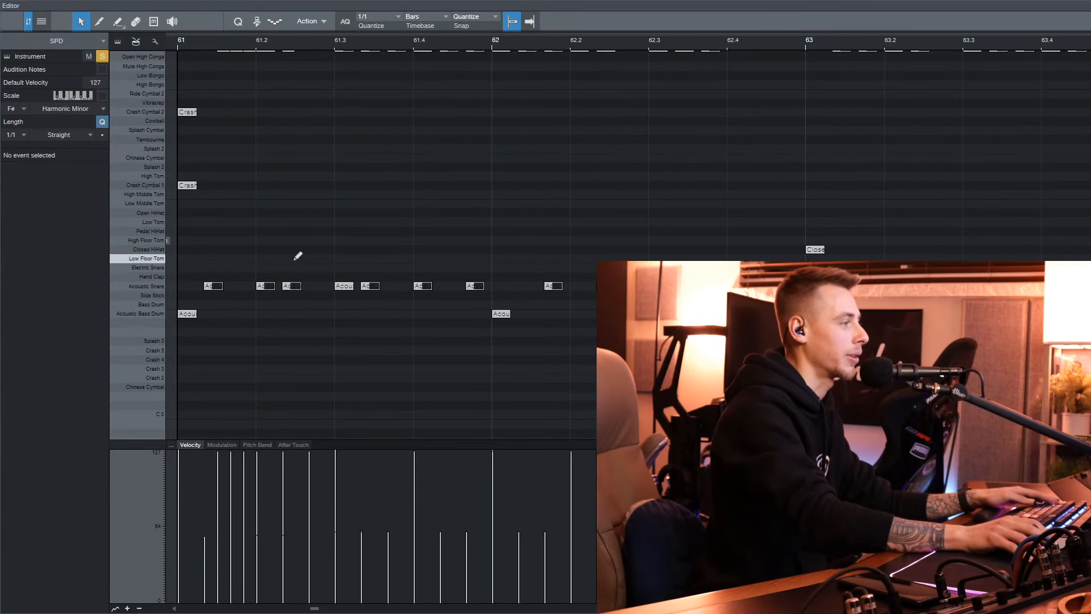
scroll(258, 360, down, 2)
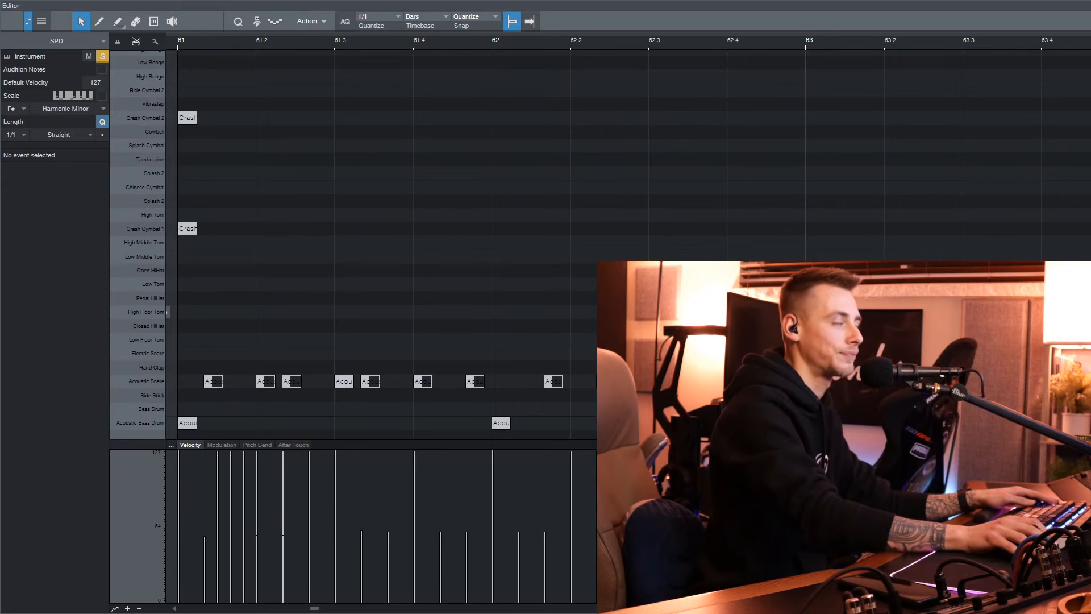
key(F2)
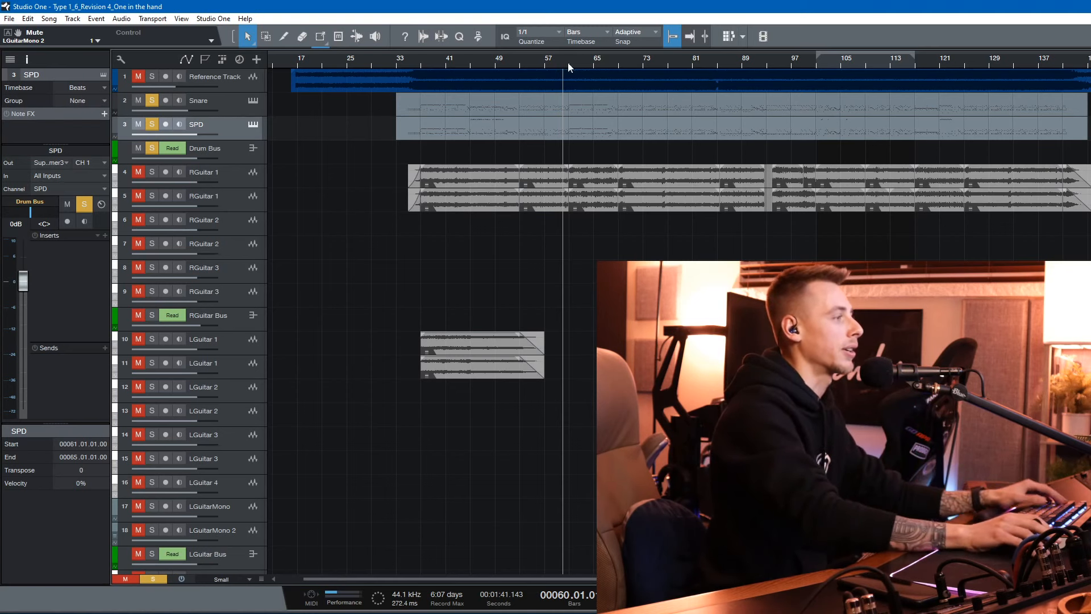
Try replacing the Snare part at bars 61 to 65 with a copy of the SPD part below it
scroll(562, 66, up, 6)
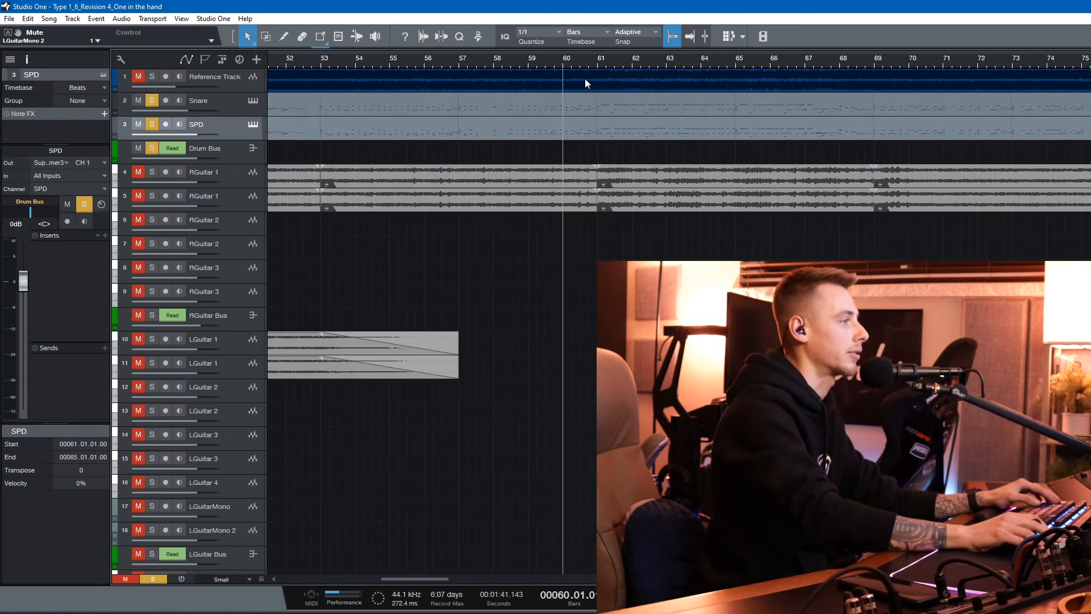
click(588, 68)
click(649, 122)
click(650, 112)
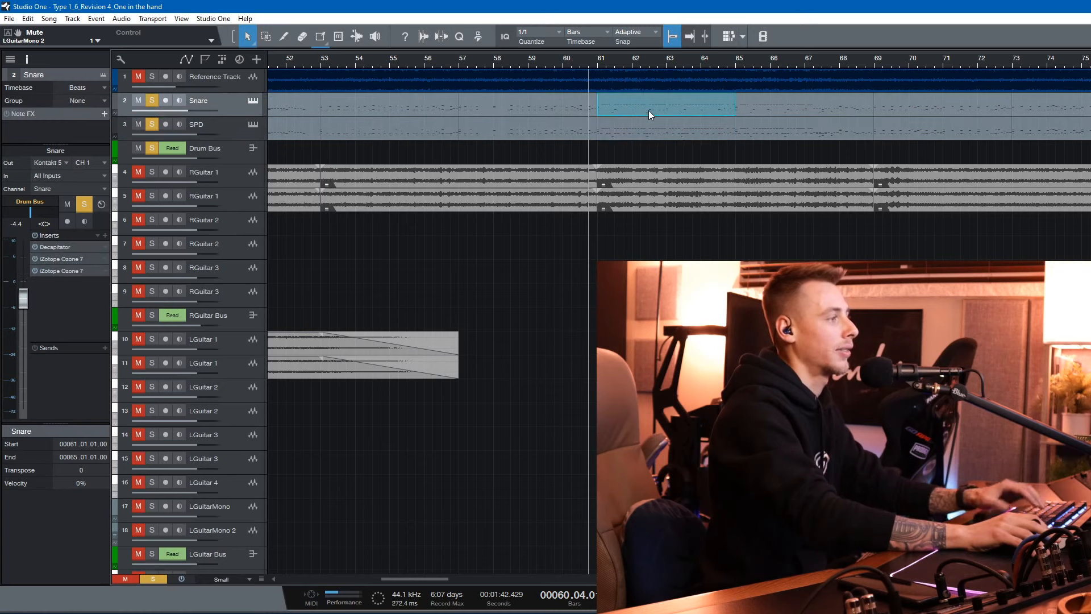
key(Delete)
click(650, 125)
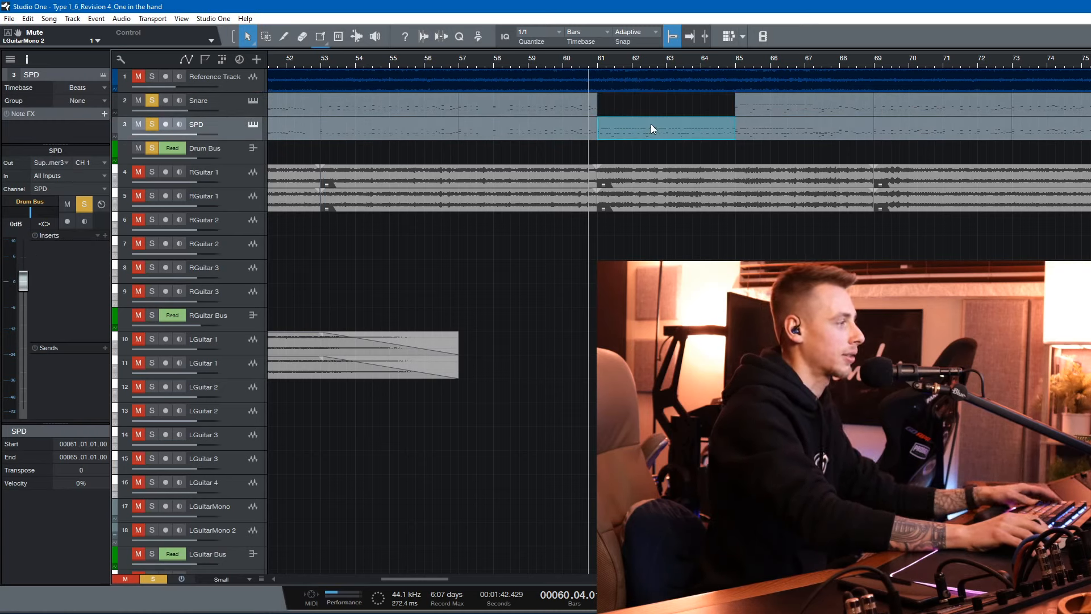
drag(650, 124, 649, 103)
Play back the copied Snare part from just before bar 61, then undo the copy and the deletion of the original part
key(space)
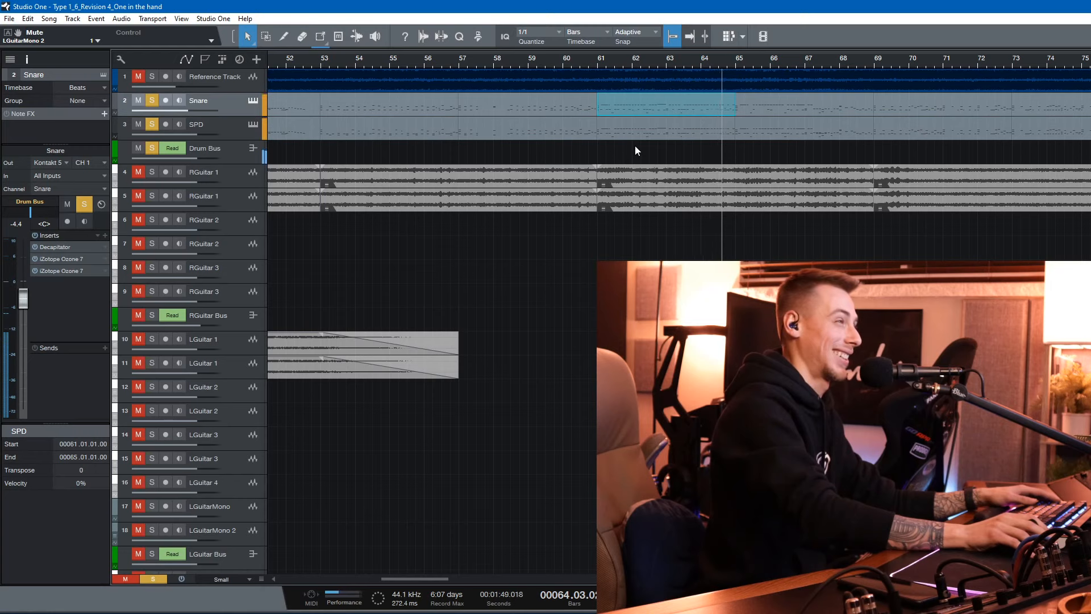
key(space)
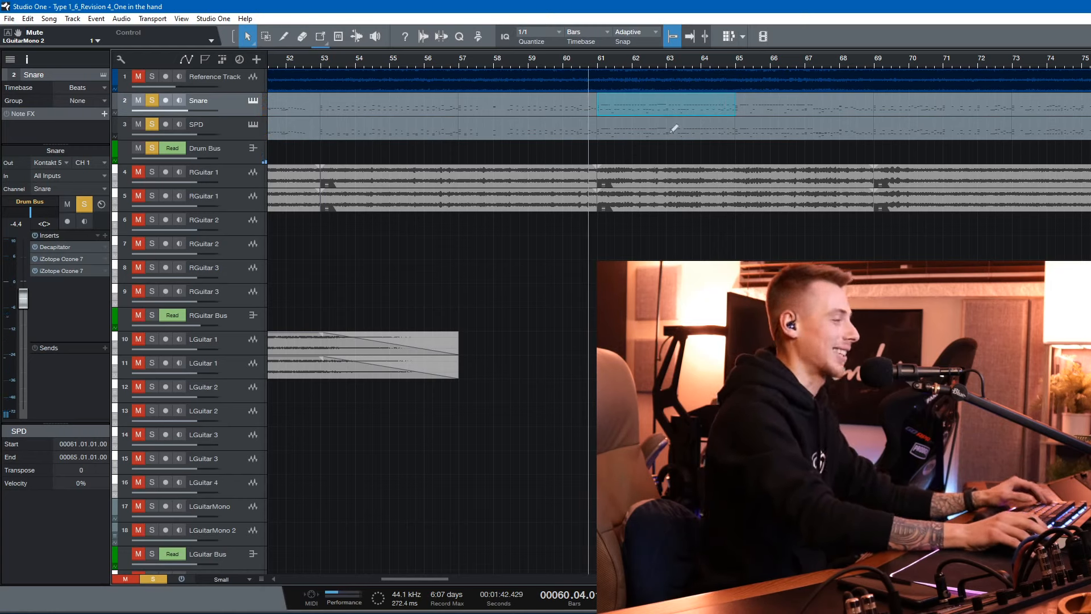
key(ctrl+z)
key(ctrl+z)
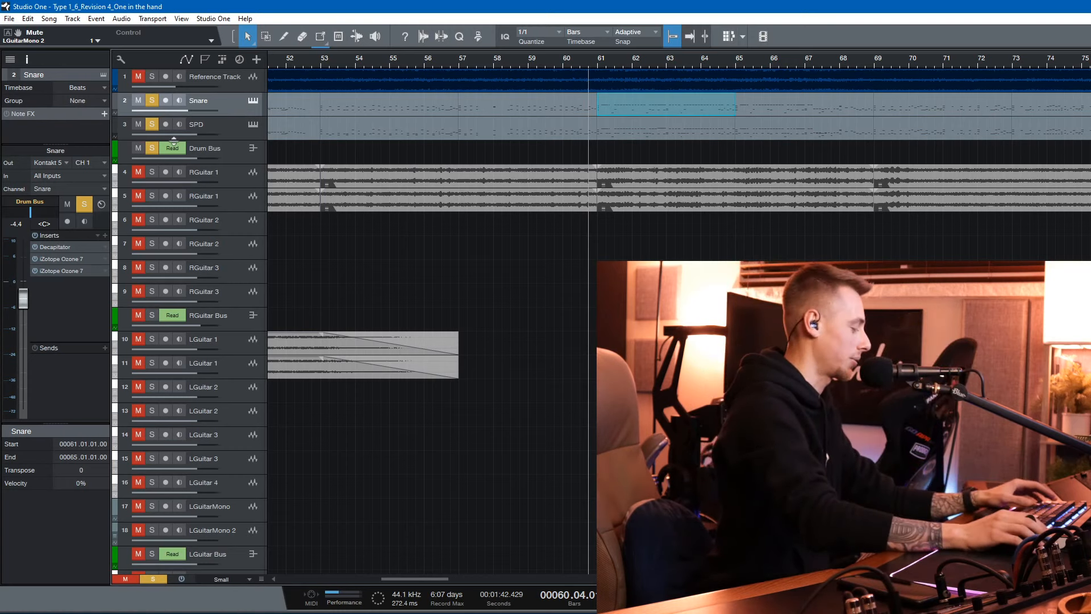
Save the song and clear all track solos to restore the full mix
key(ctrl+s)
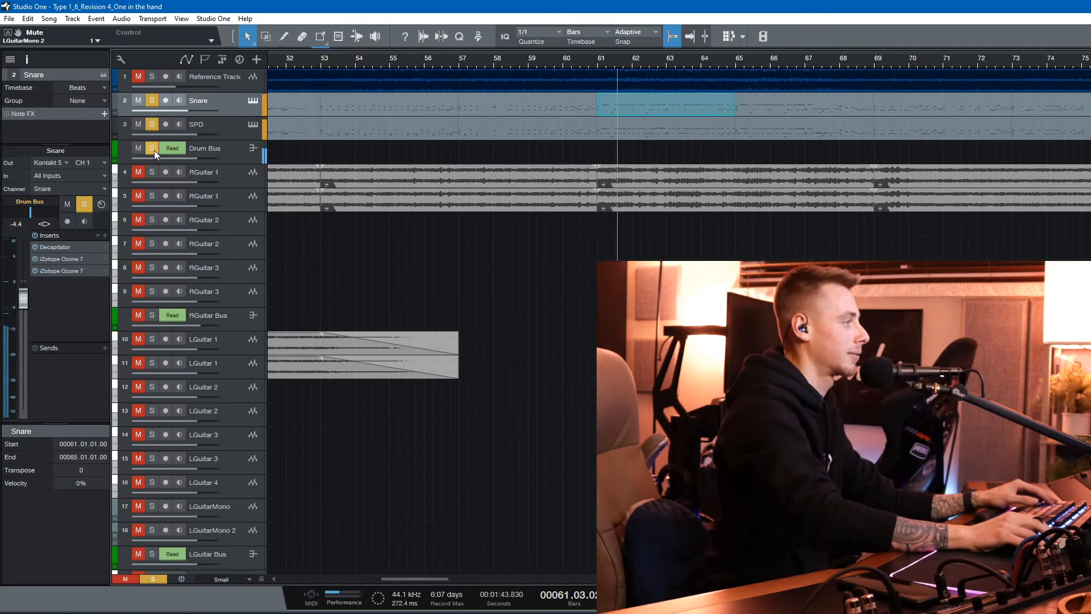
click(157, 579)
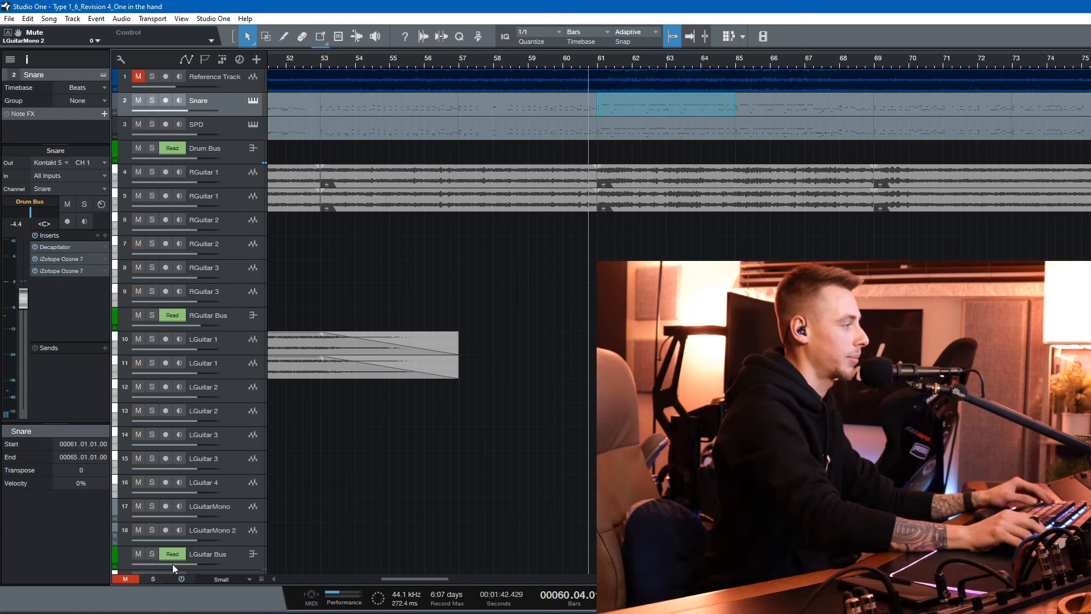
scroll(619, 61, down, 5)
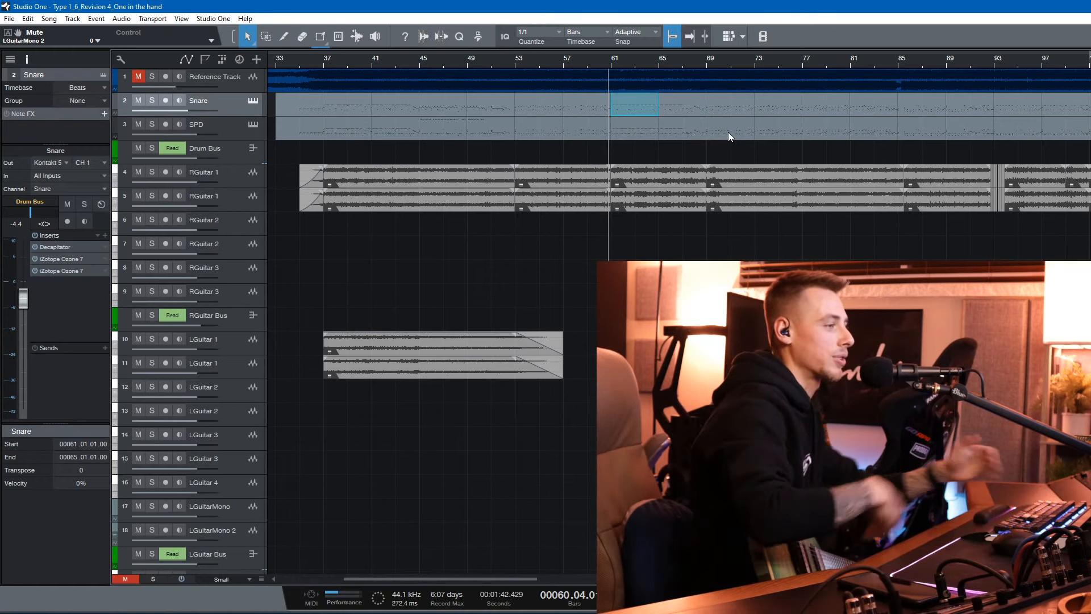
scroll(633, 60, down, 3)
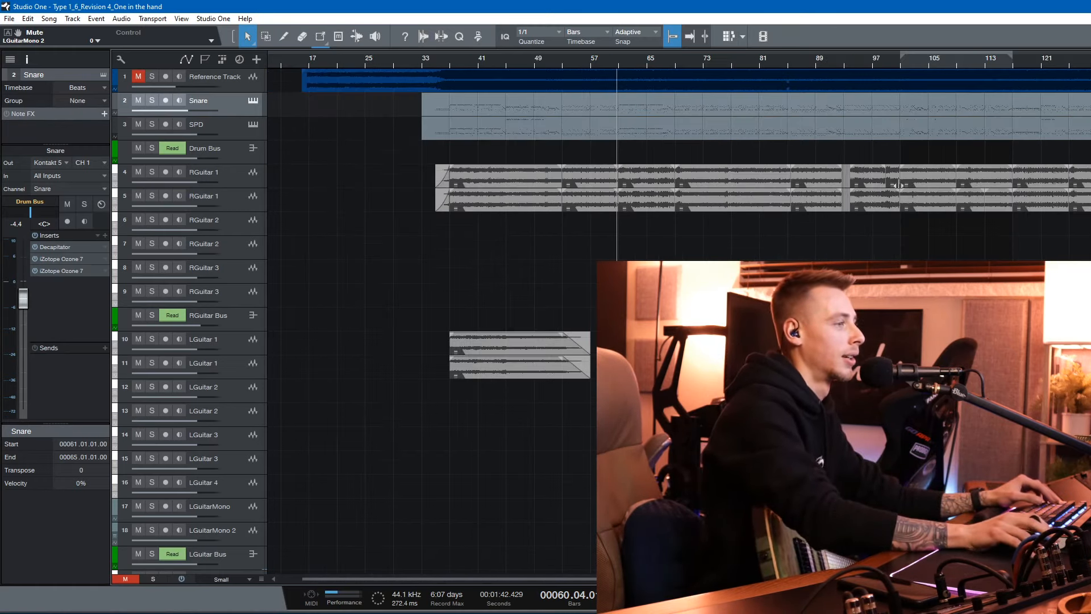
scroll(899, 185, down, 1)
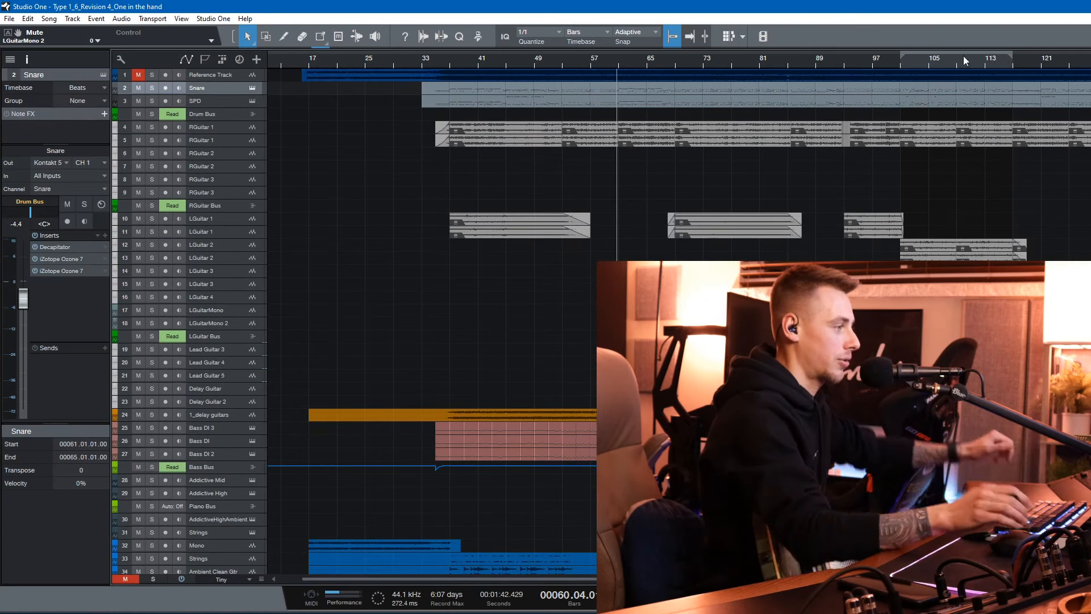
Place the playback cursor at bar 36, just before the first LGuitar 1 parts, and close the External Devices window
click(441, 62)
scroll(610, 61, up, 2)
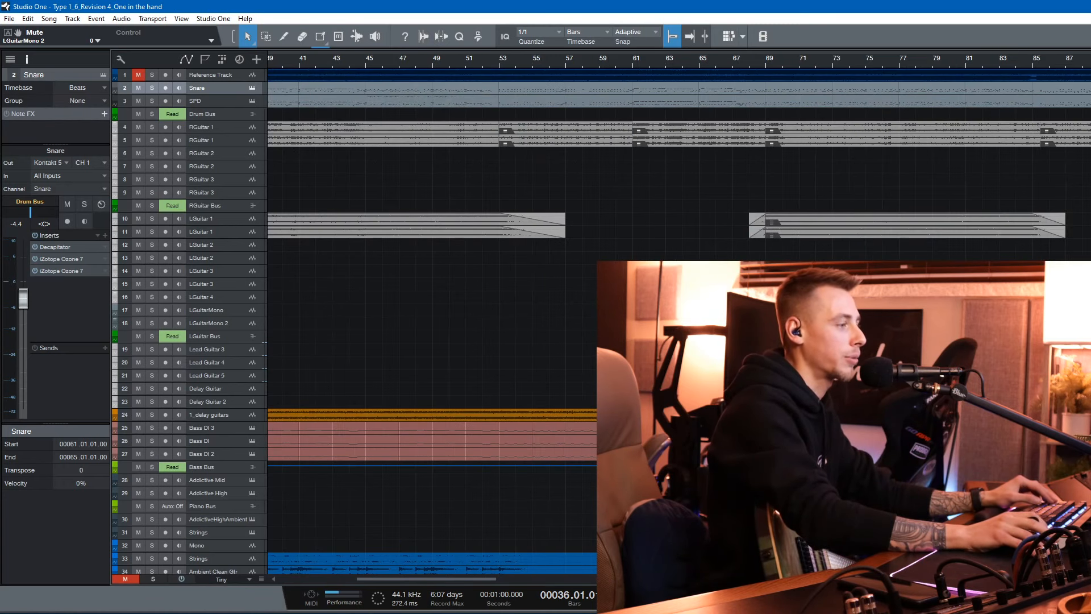
scroll(679, 312, left, 8)
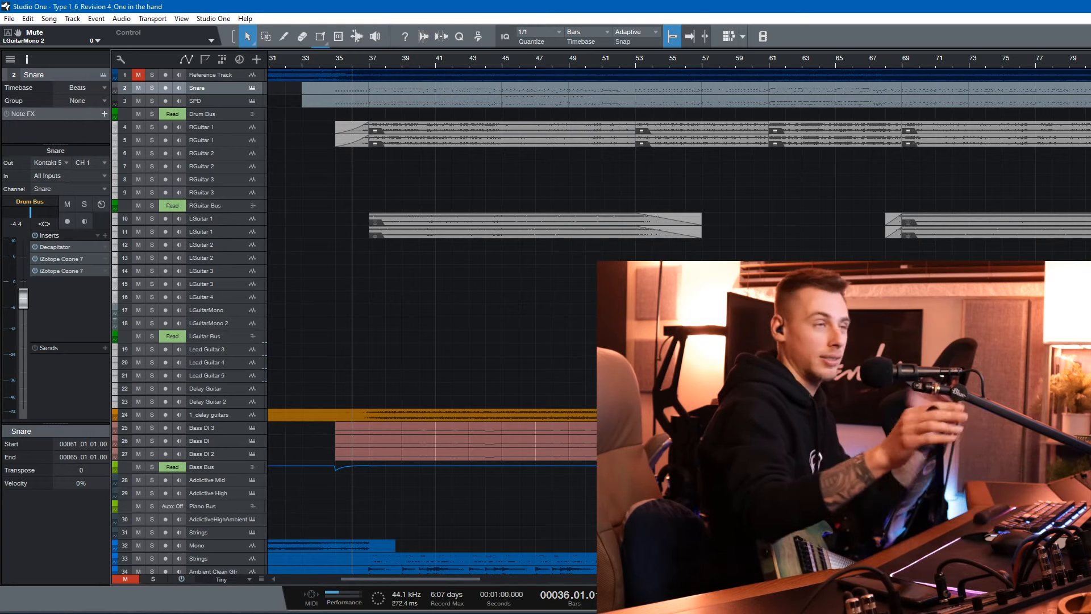
key(Caps_Lock)
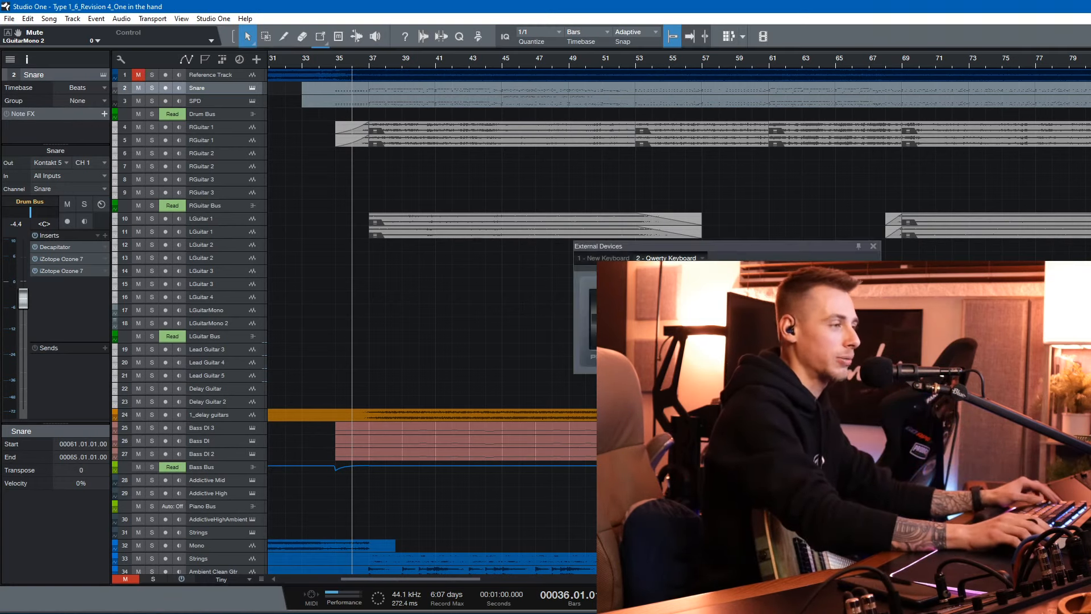
click(873, 246)
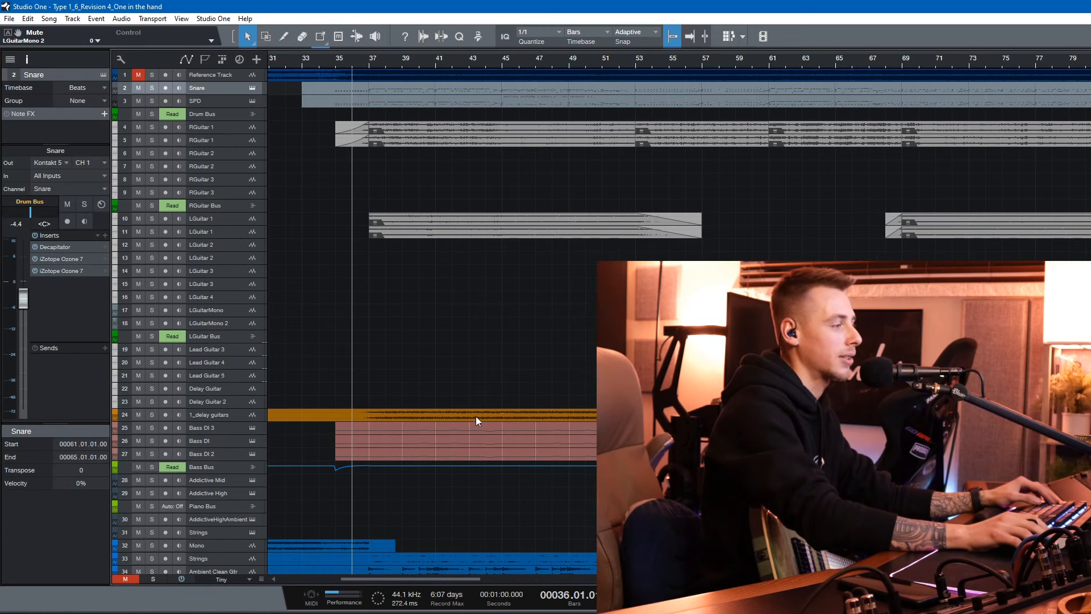
scroll(480, 426, up, 1)
scroll(484, 427, down, 5)
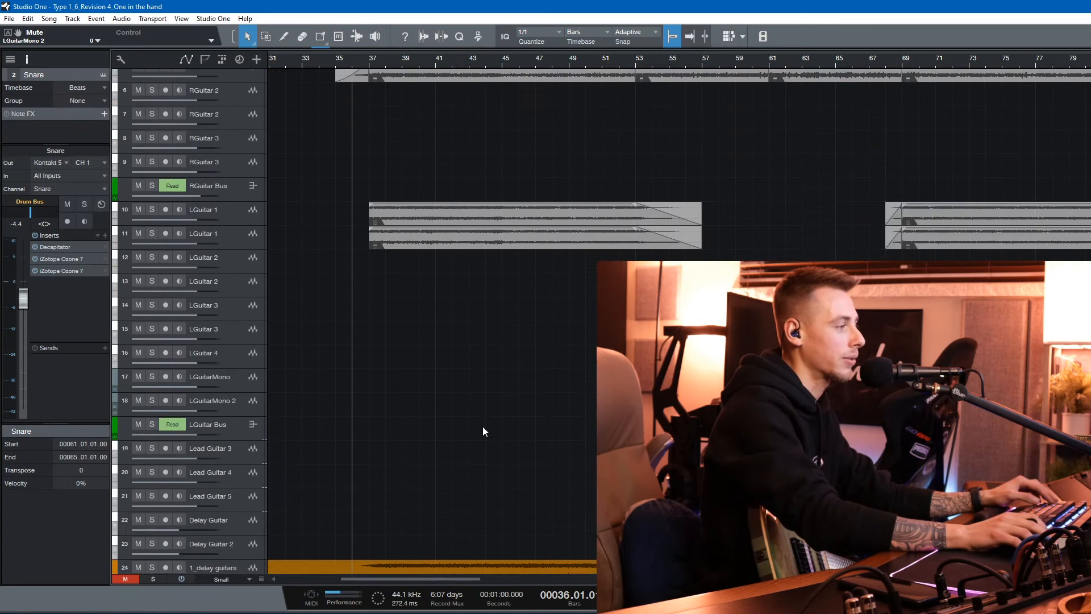
View the Bass DI track's Kontakt instrument, close it, and select the tracks Bass DI 3, Bass DI and Bass DI 2
click(254, 457)
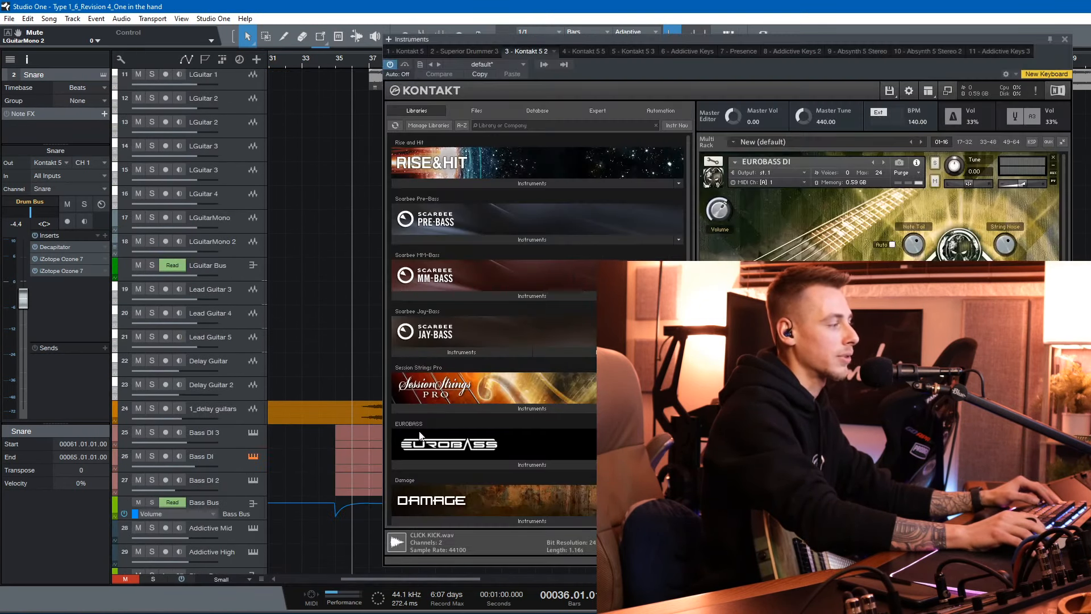
click(1065, 39)
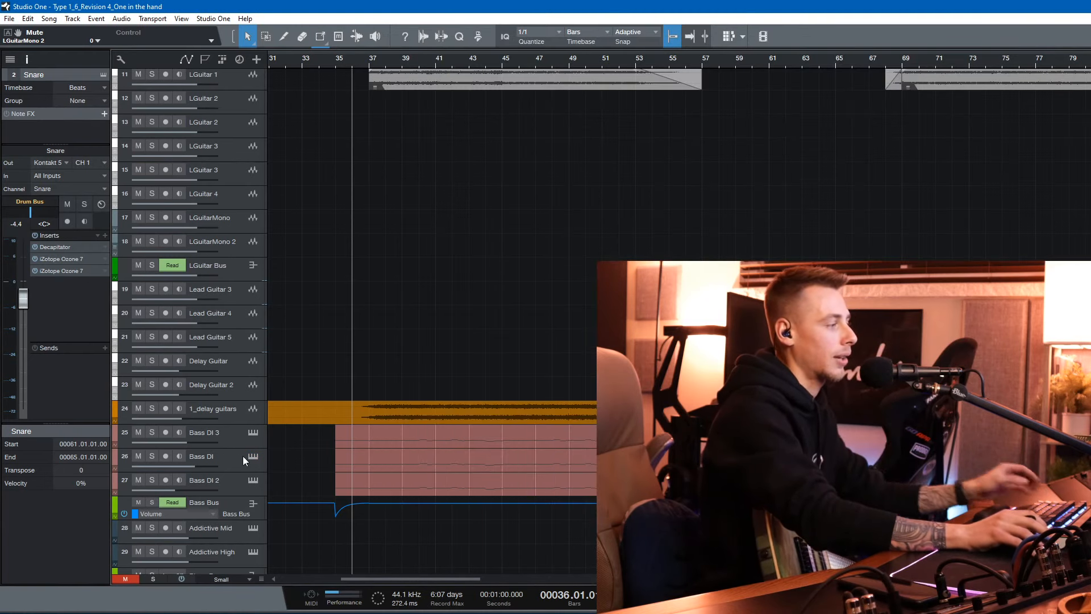
click(224, 432)
shift+click(232, 479)
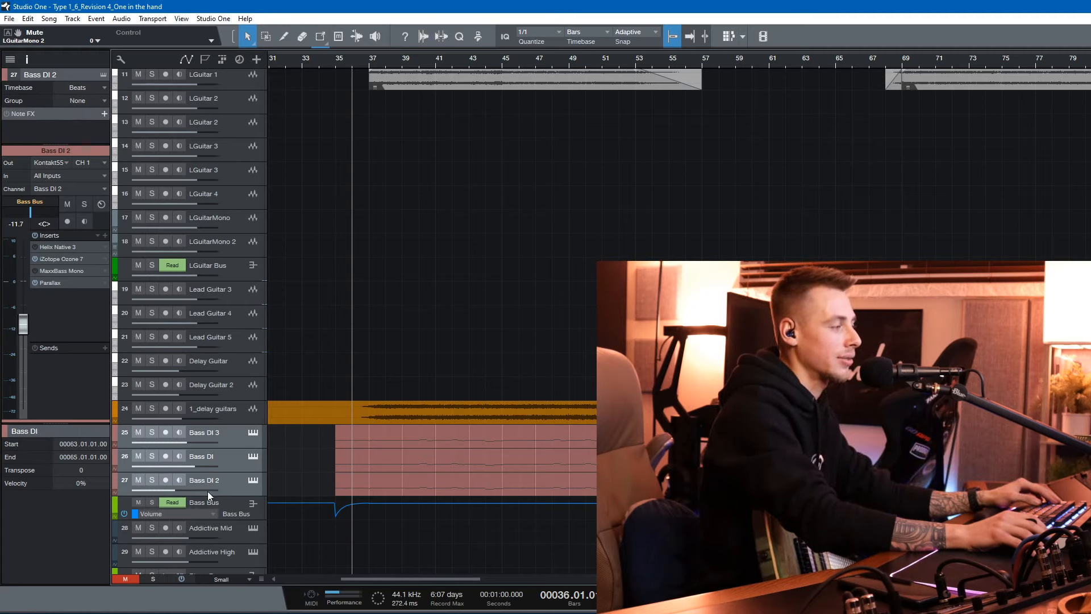
Solo the three Bass DI tracks and play them back from bar 36, then from bar 57
key(space)
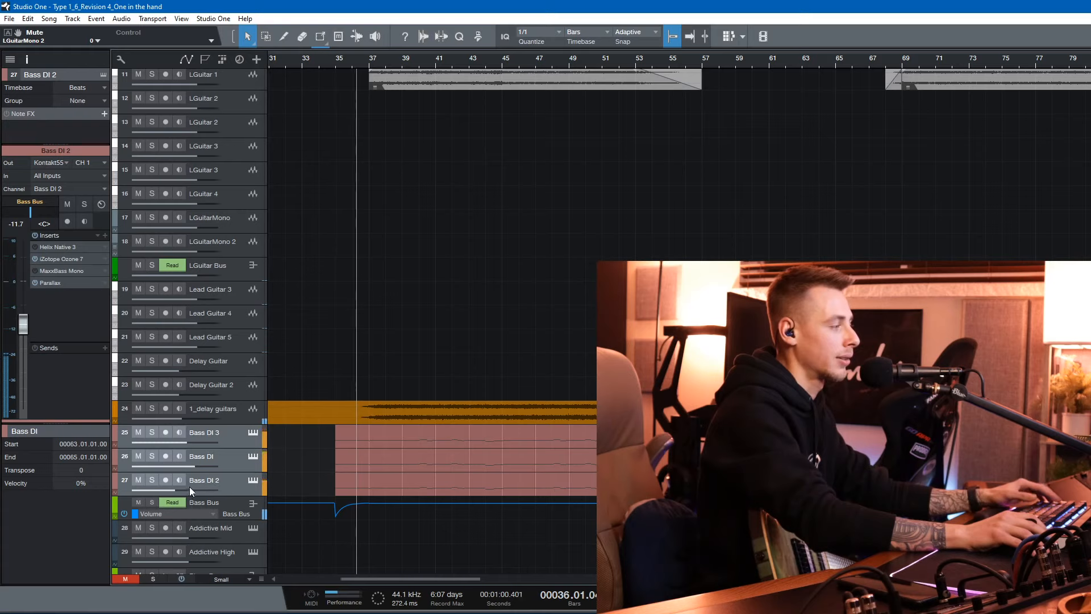
key(space)
click(152, 459)
key(space)
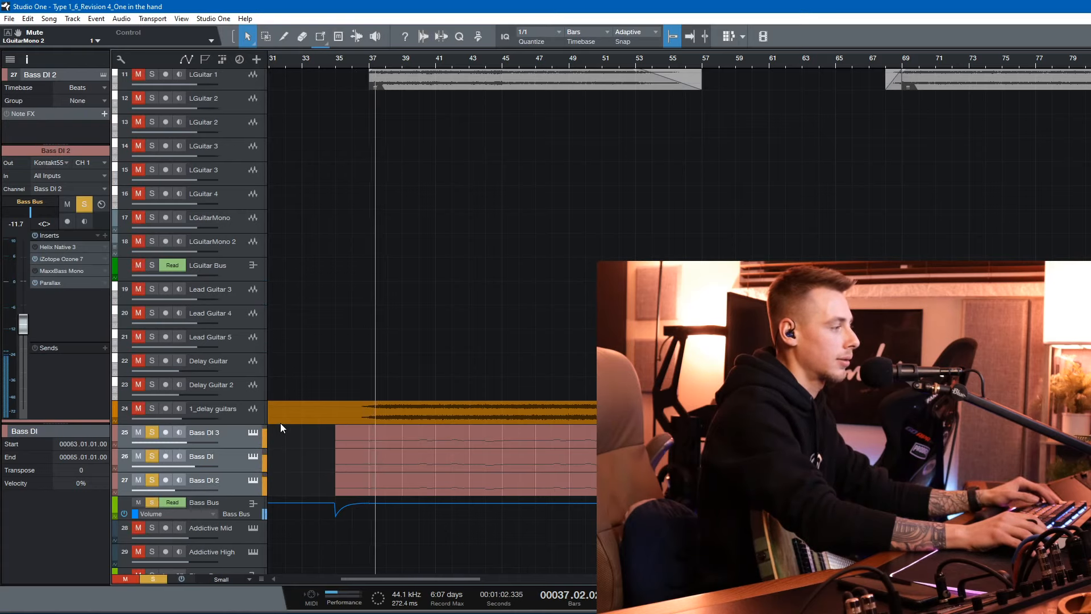
key(space)
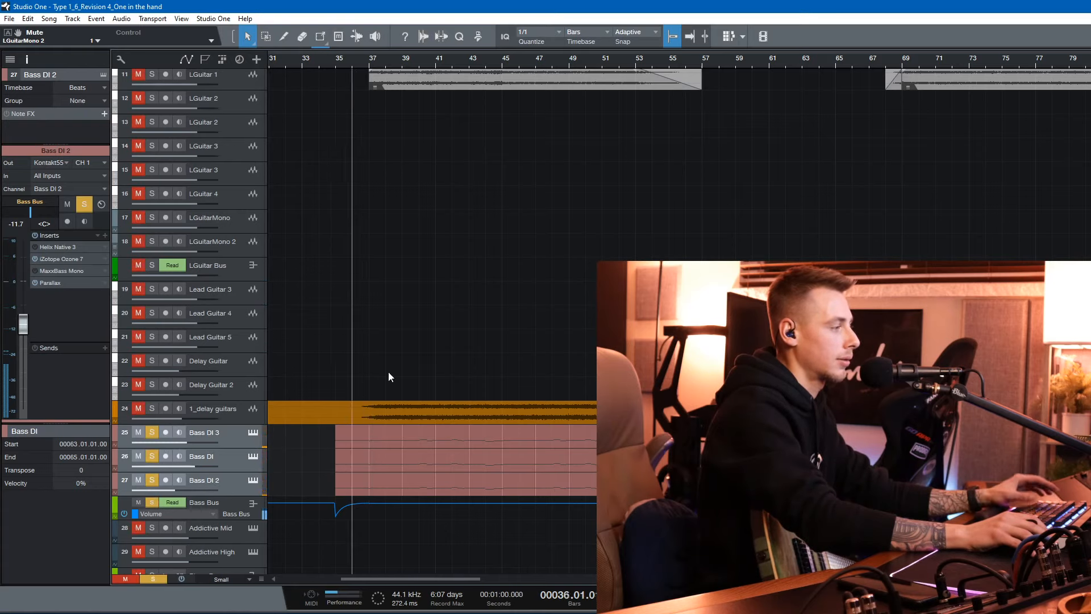
click(701, 61)
key(space)
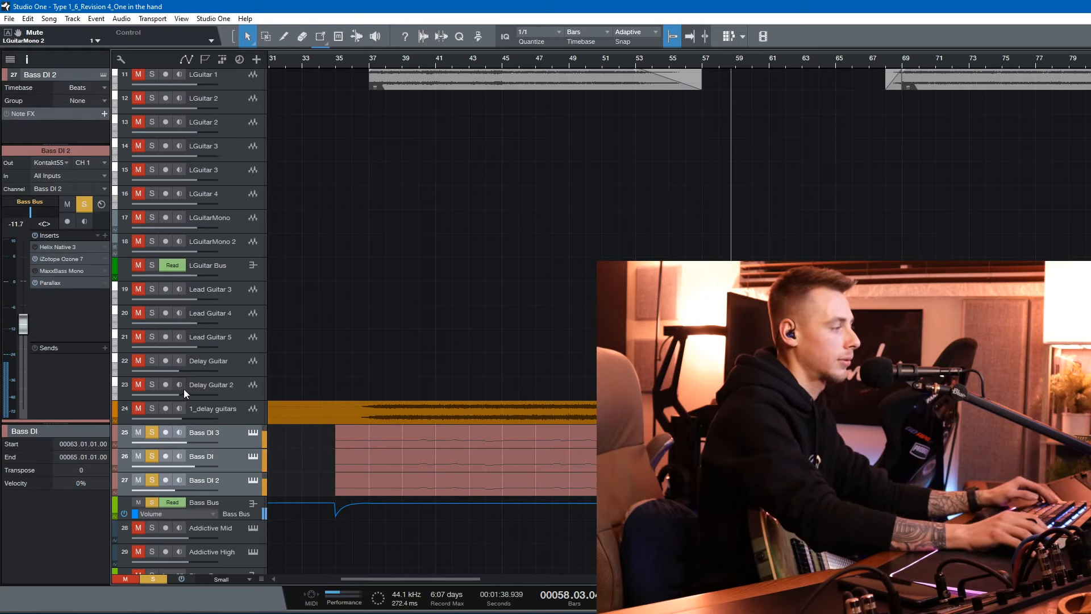
Audition Bass DI 3, Bass DI and Bass DI 2 one at a time in solo, playing from bar 57
click(152, 432)
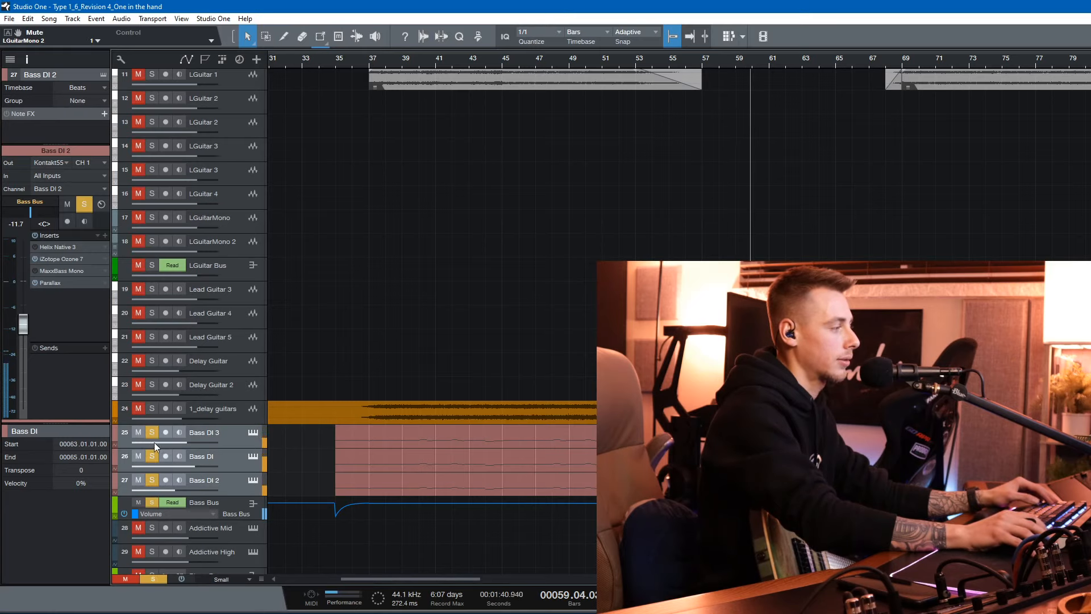
key(space)
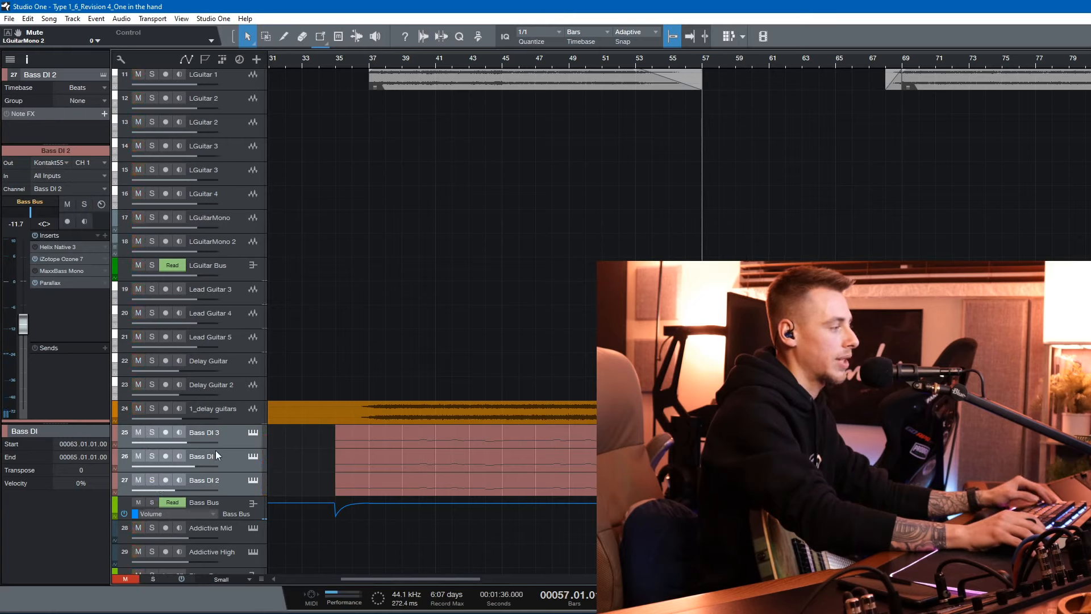
click(151, 432)
key(space)
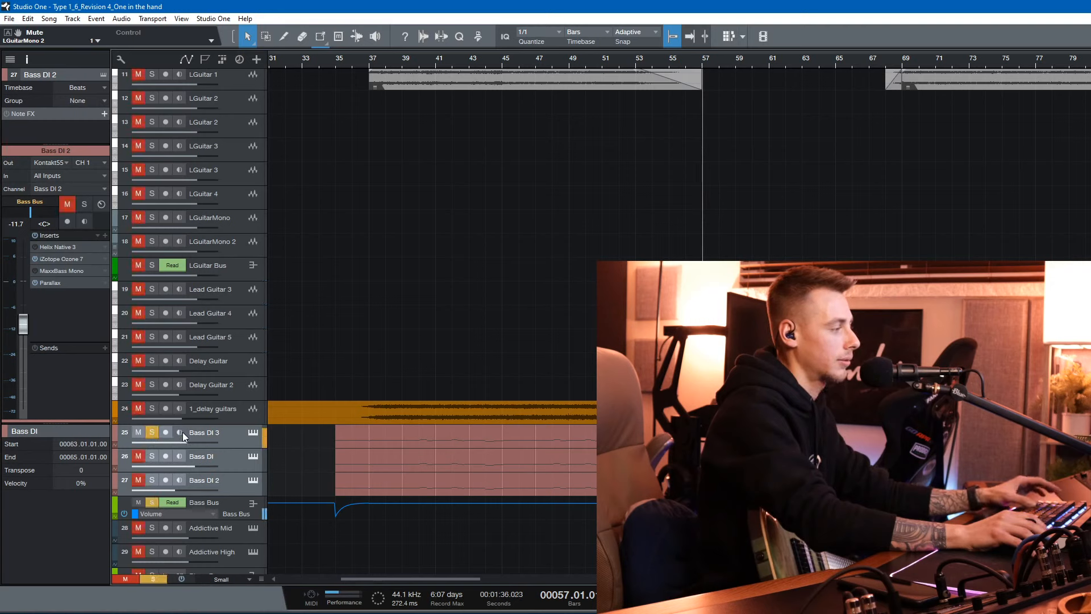
click(152, 455)
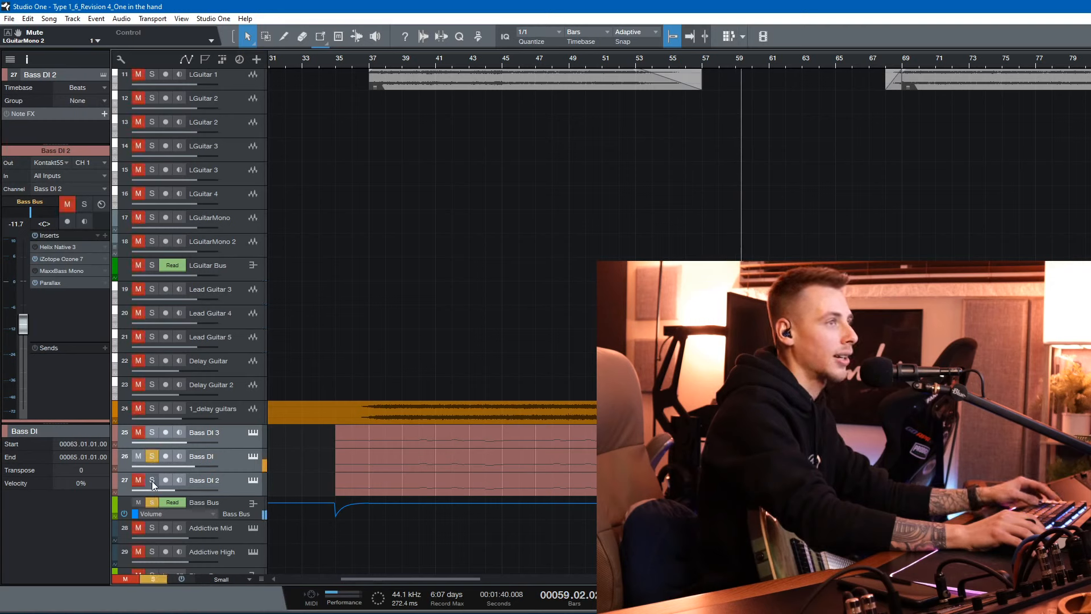
click(152, 481)
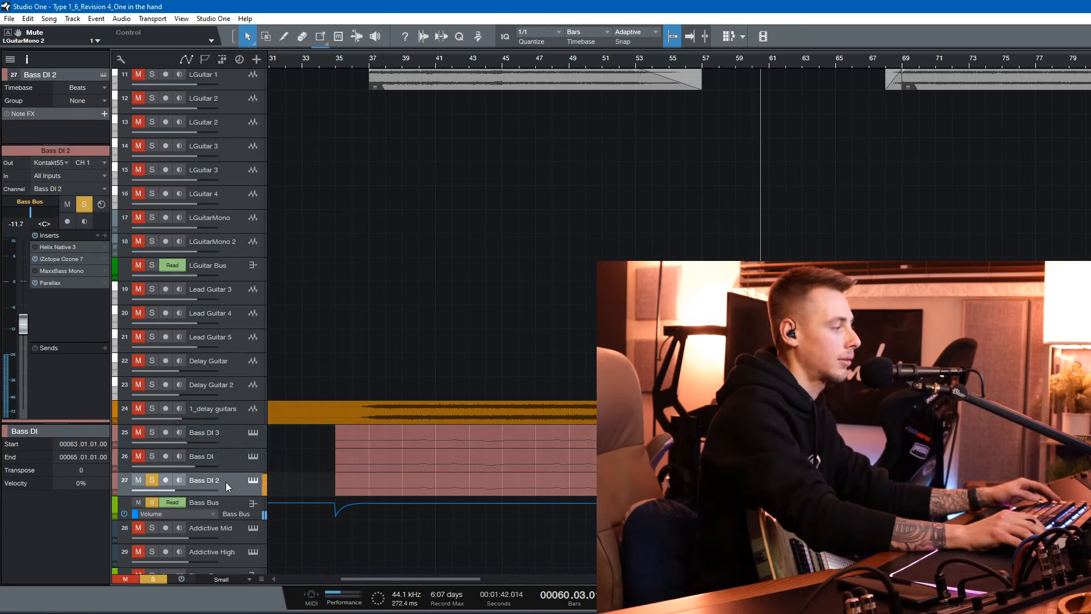
key(space)
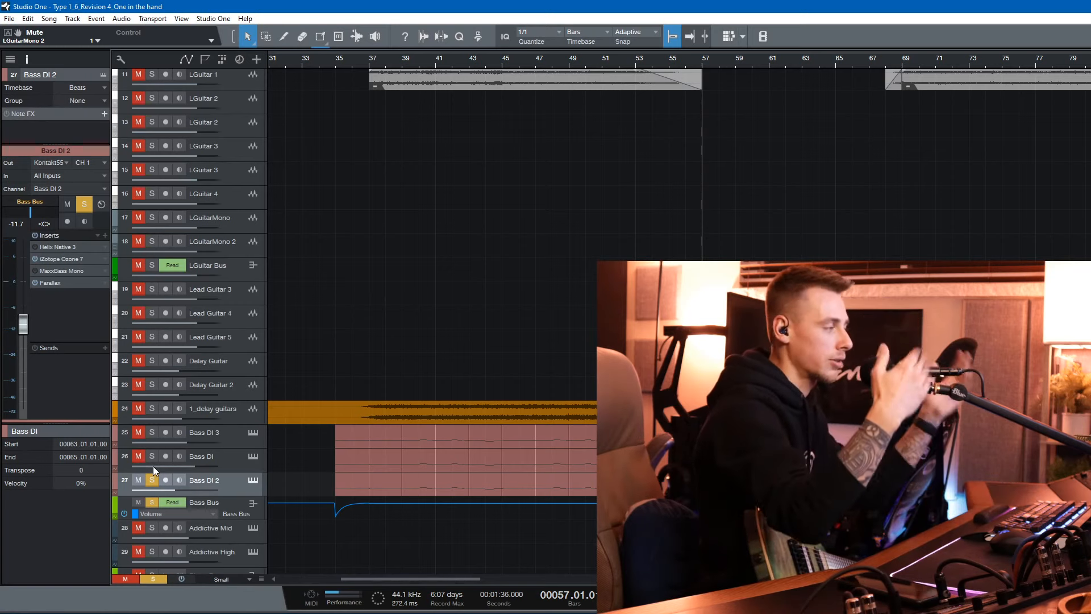
Clear the bass solo, review the Parallax plug-in settings on Bass DI 2, and close the plug-in window
click(151, 501)
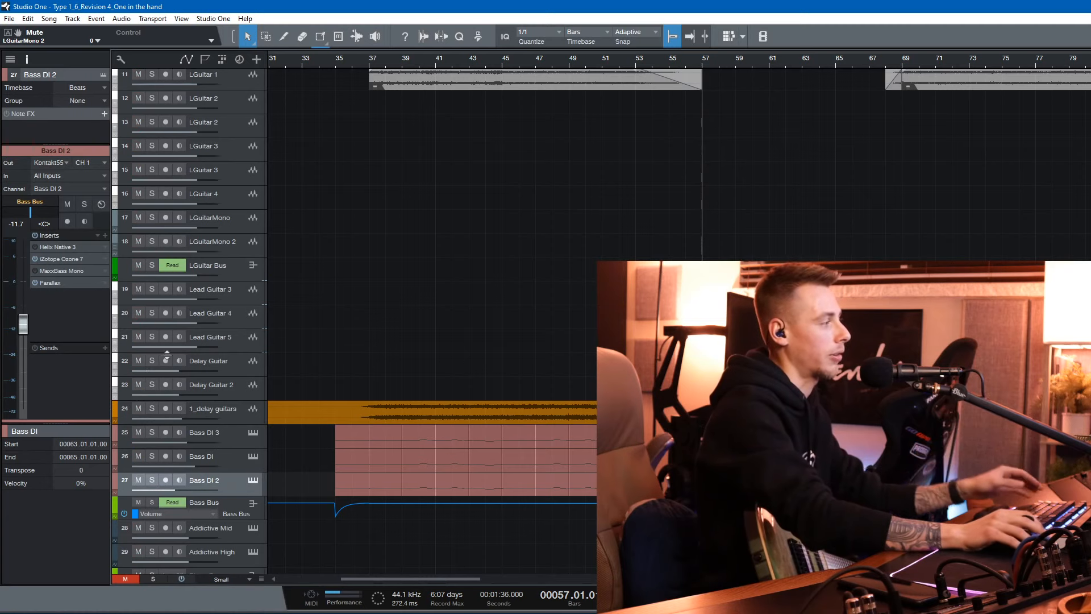
click(50, 283)
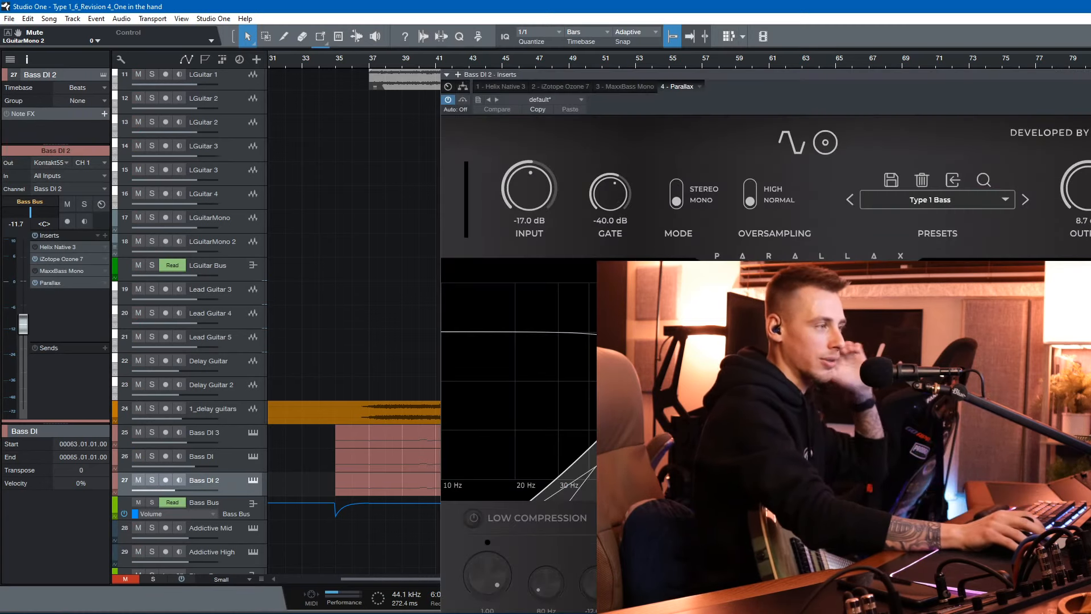
drag(1051, 75, 953, 26)
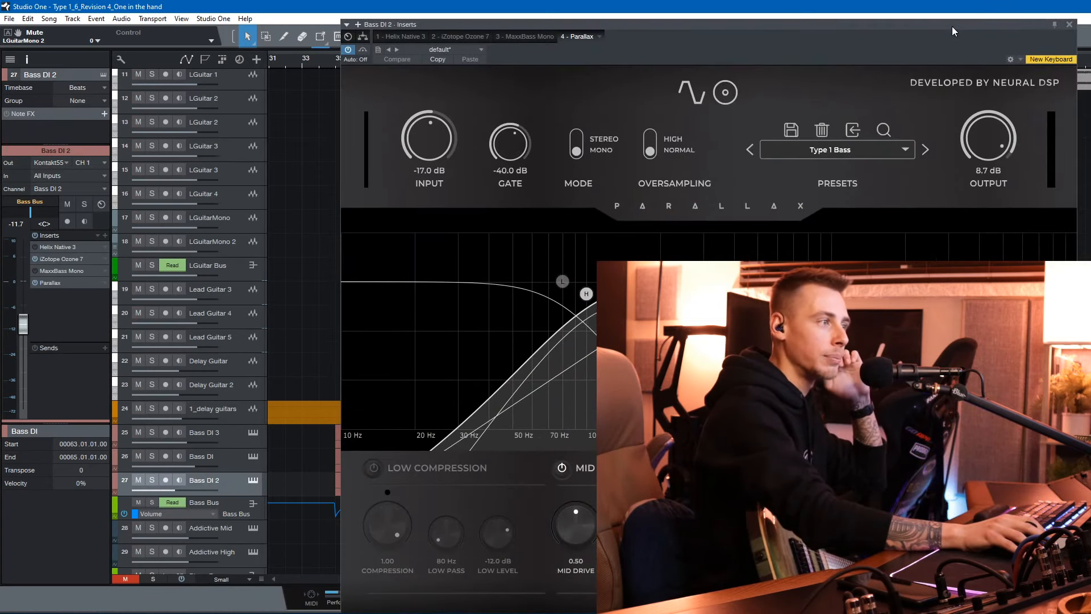
click(1069, 24)
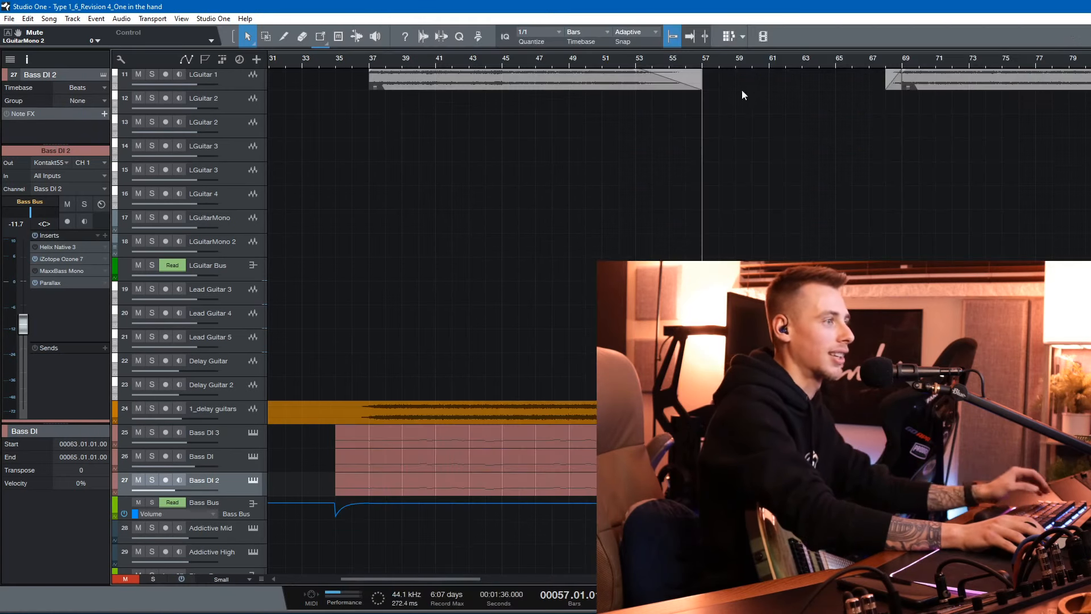
Solo all three Bass DI tracks together, play them briefly from bar 57, and clear the solos
key(alt)
click(152, 480)
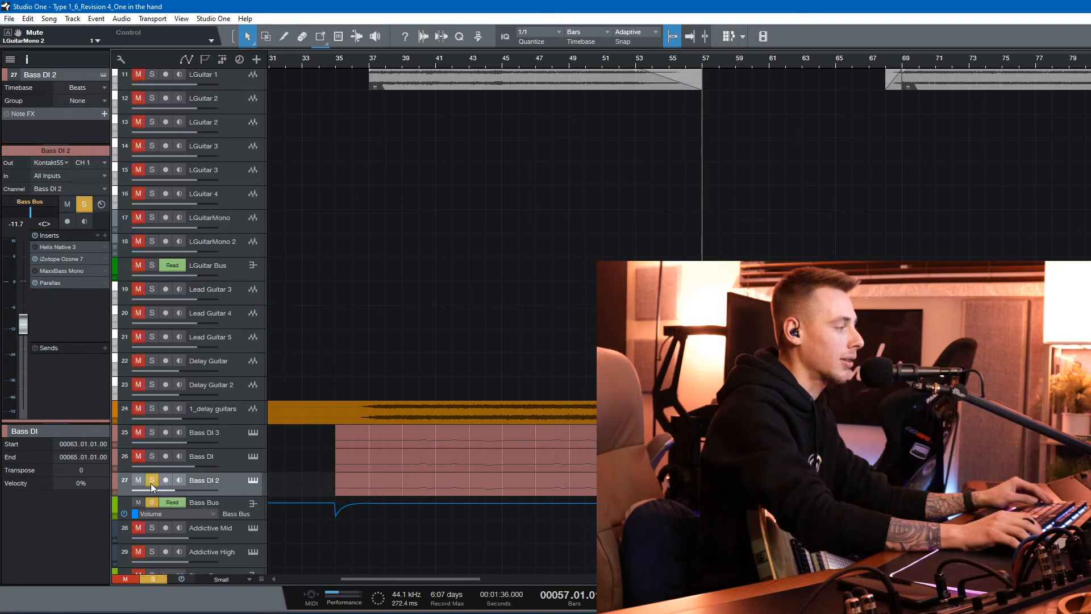
click(153, 458)
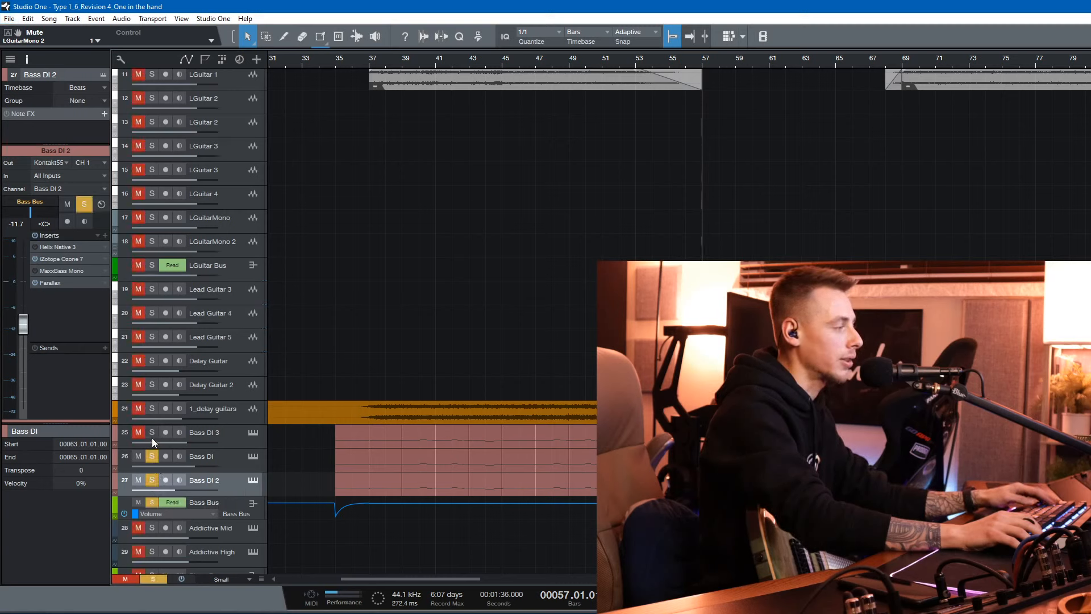
key(space)
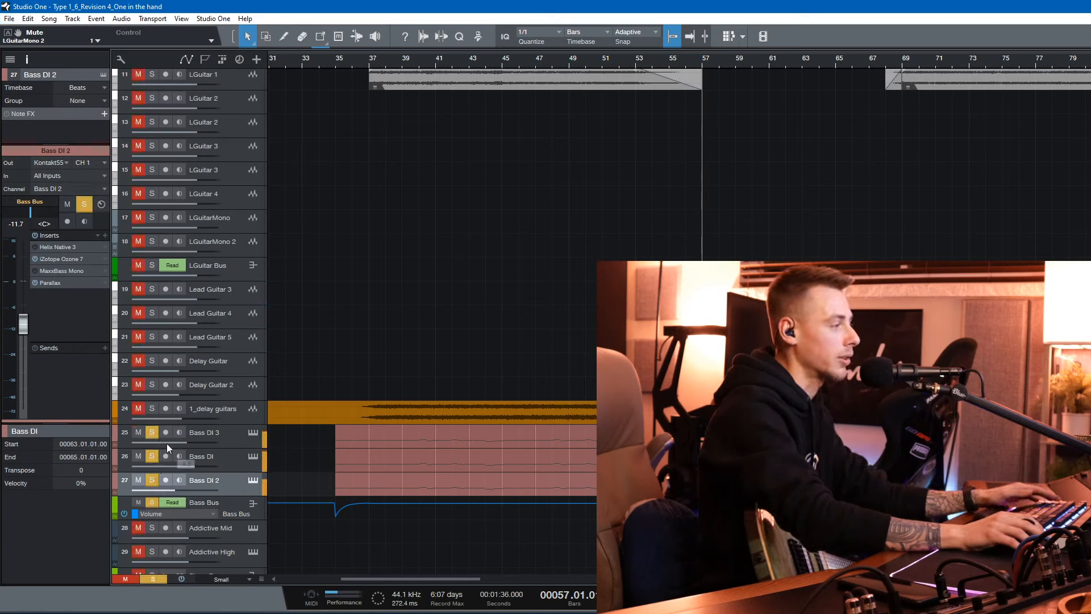
key(space)
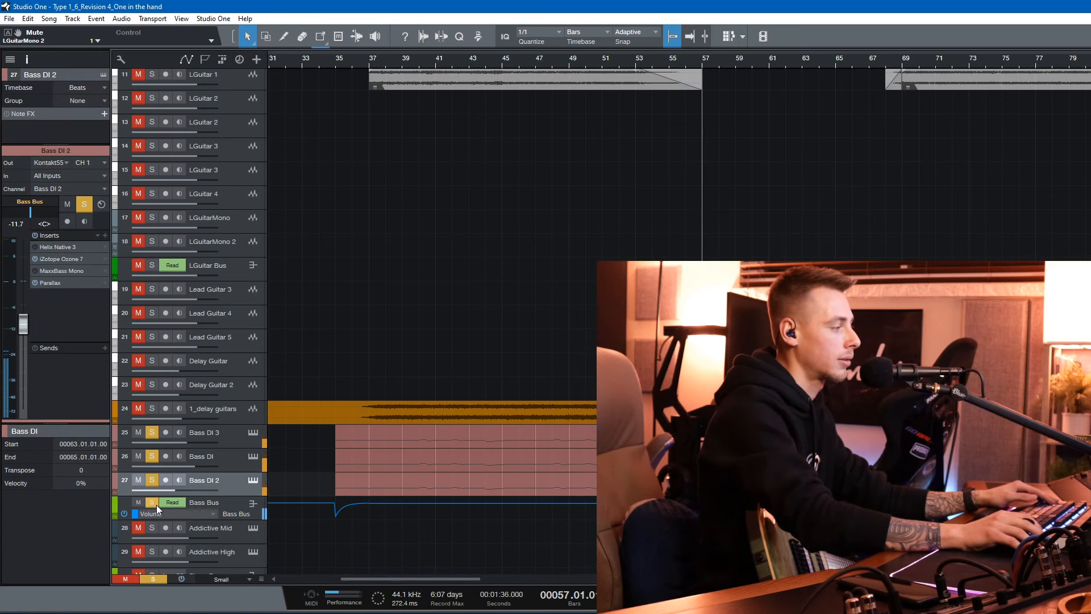
click(151, 503)
Reduce the track height to Overview, check the Kontakt instrument on Bass DI 2, and save the song
scroll(839, 332, up, 5)
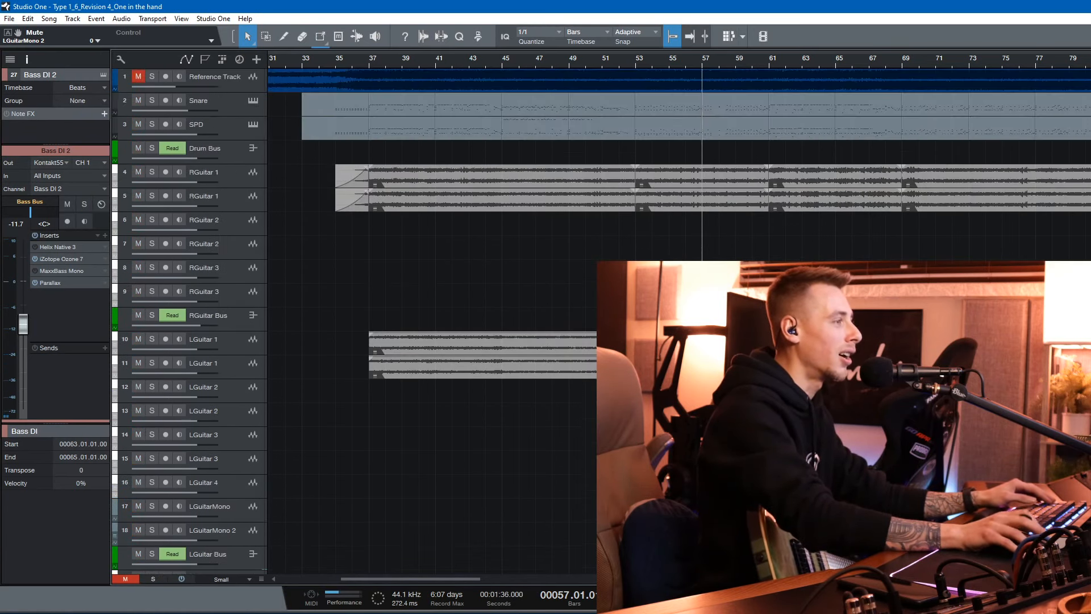
scroll(839, 331, down, 1)
scroll(839, 331, down, 1)
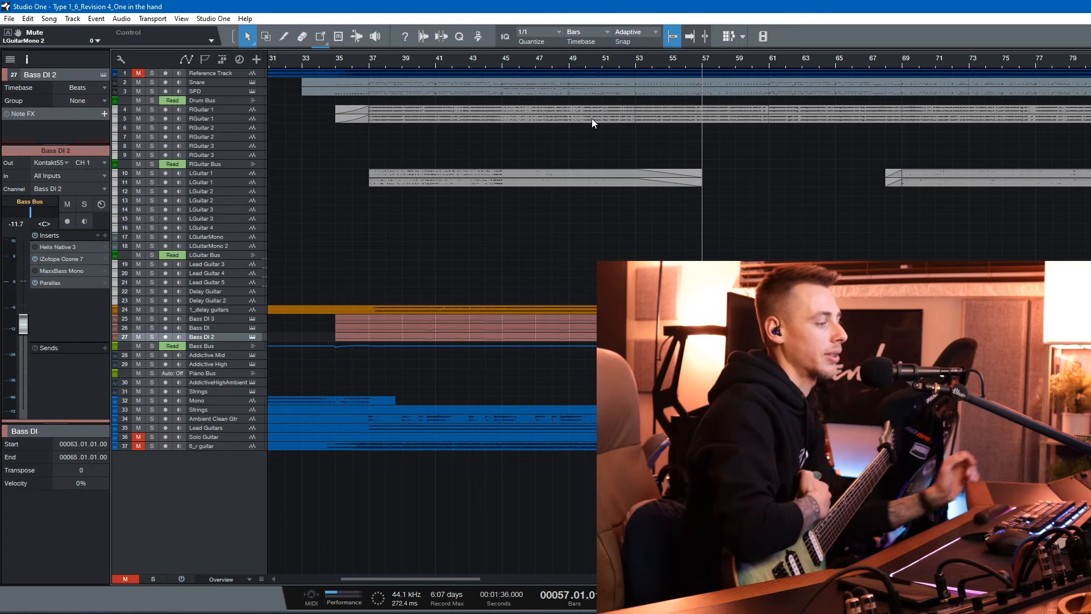
click(252, 338)
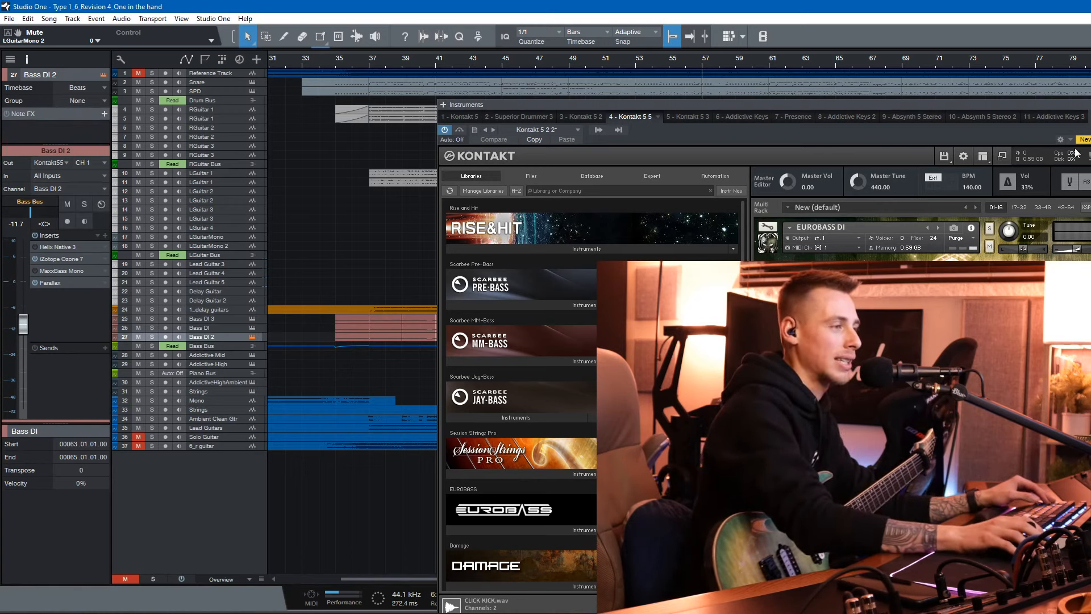
key(Escape)
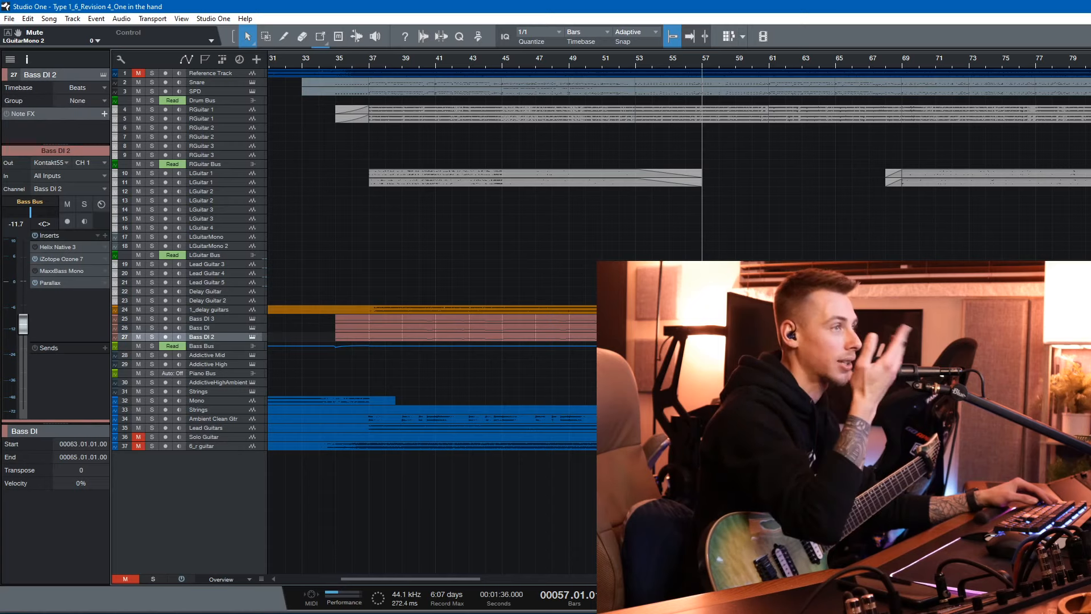
key(ctrl+s)
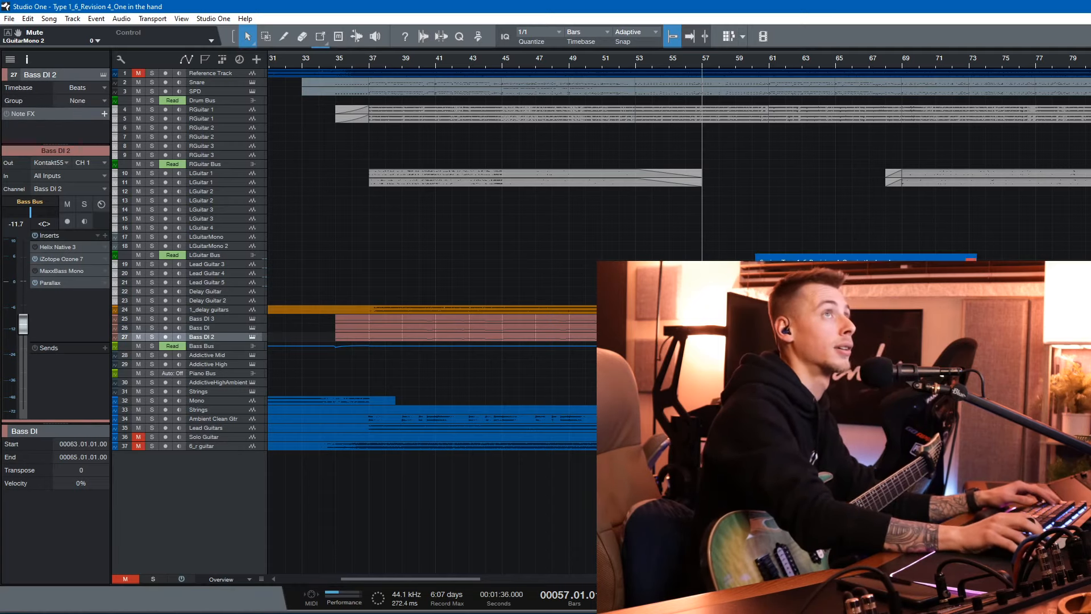
Place the playback cursor at bar 16, set the track height to Tiny, and mute the Lead Guitars track
scroll(863, 257, right, 1)
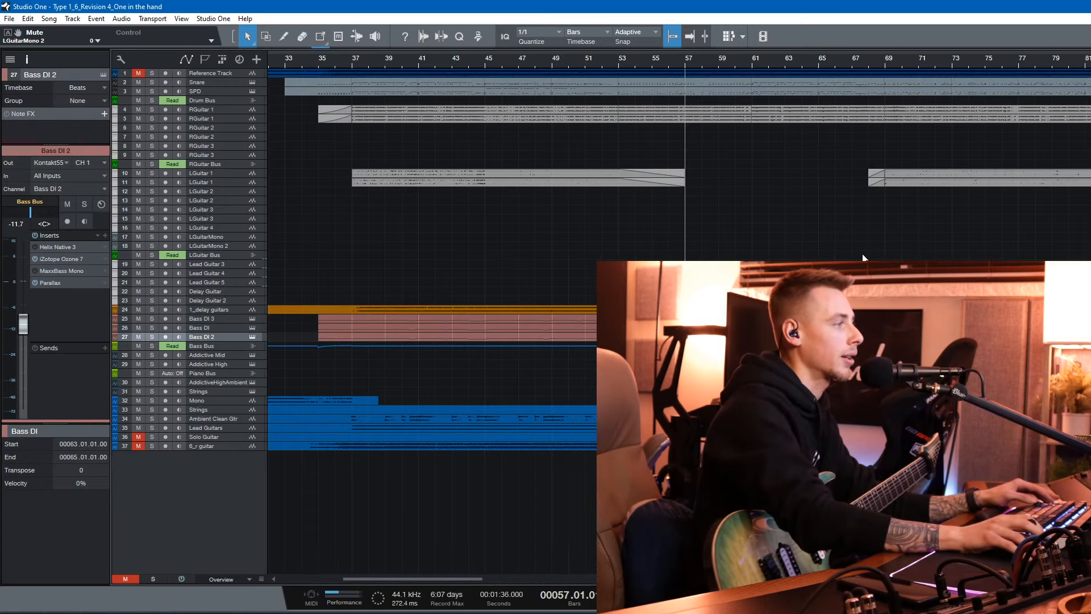
scroll(708, 61, down, 4)
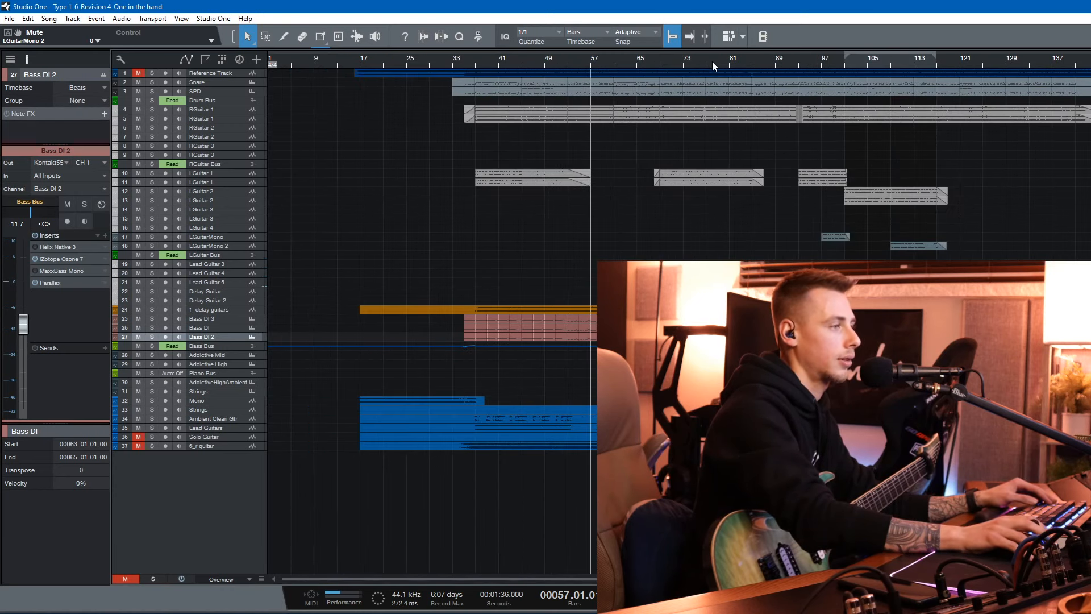
click(352, 61)
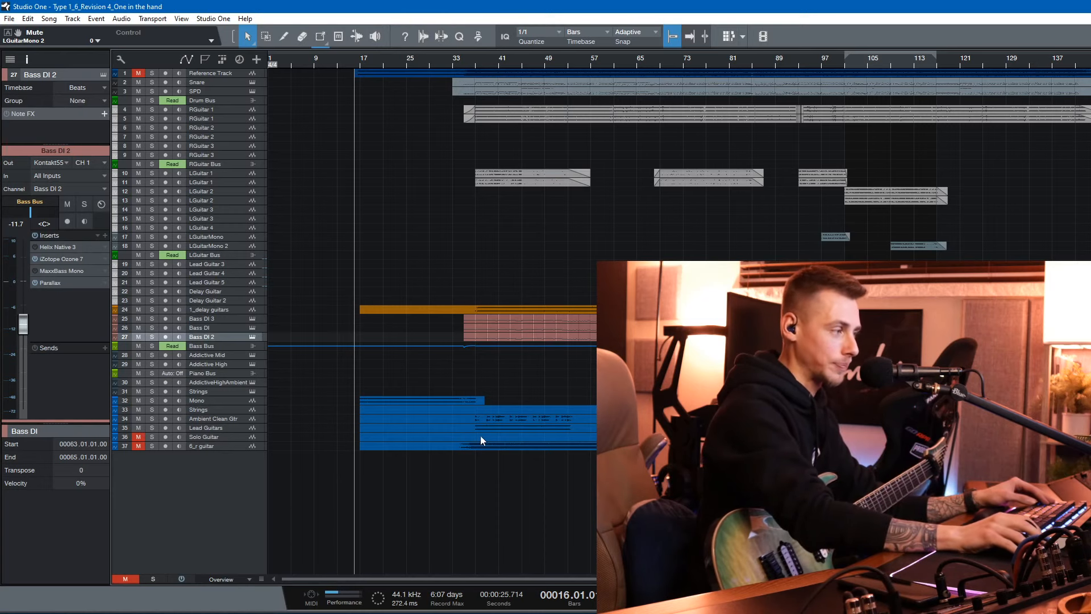
scroll(498, 457, up, 1)
scroll(504, 453, down, 1)
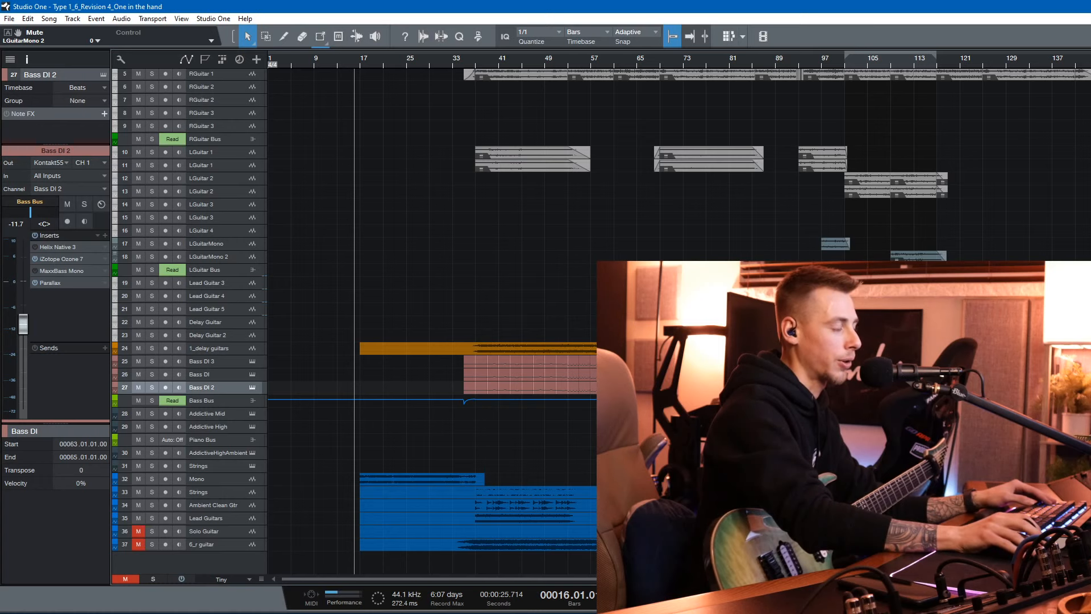
scroll(432, 318, up, 3)
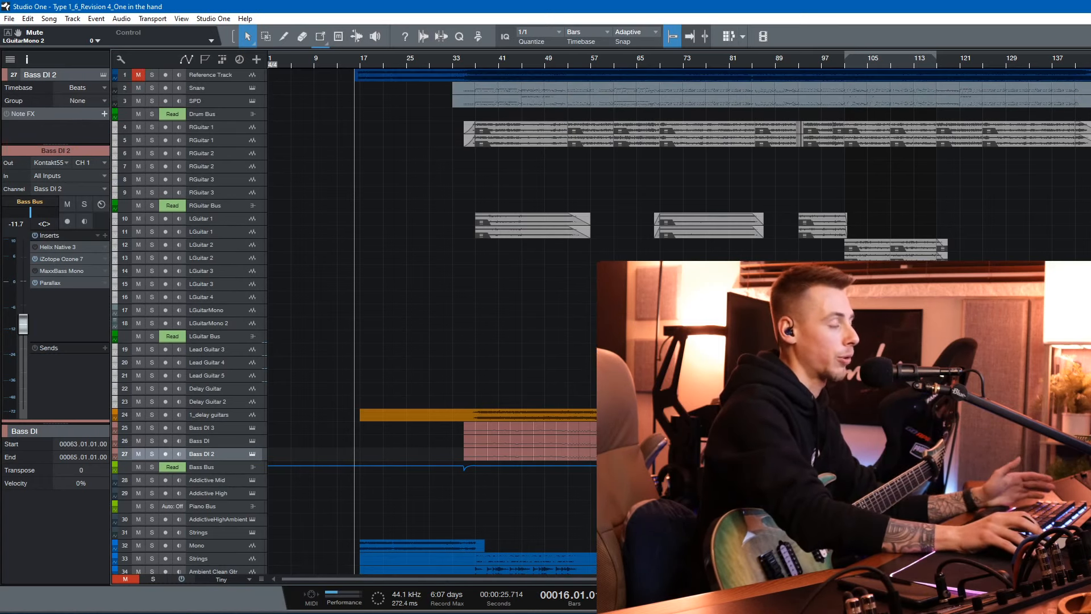
scroll(514, 449, down, 2)
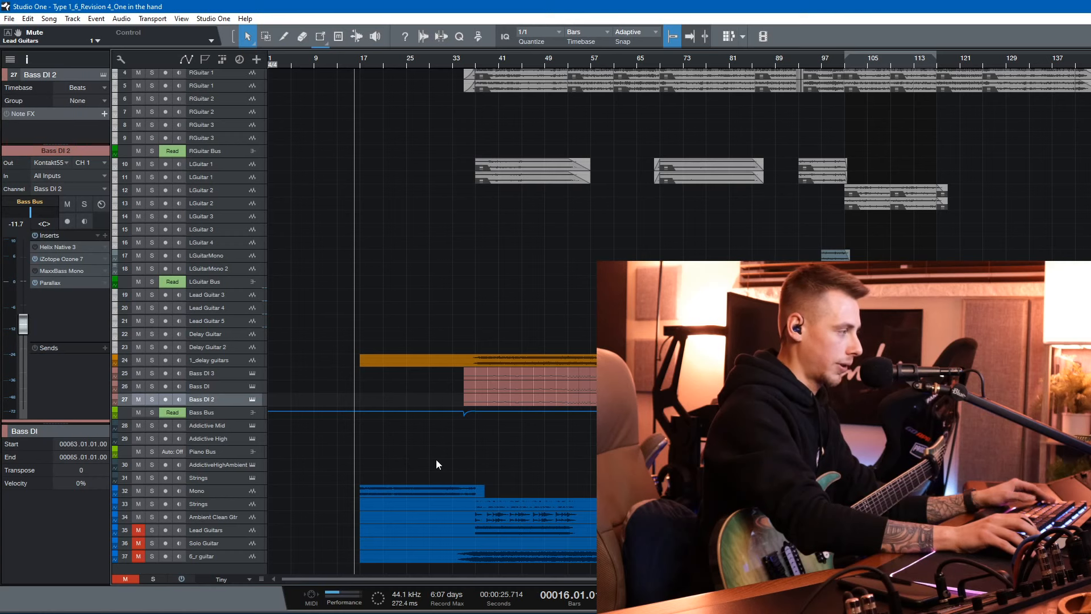
Look over the full track list at different track heights while the arrangement plays from bar 16, returning the height to Tiny
scroll(494, 234, up, 2)
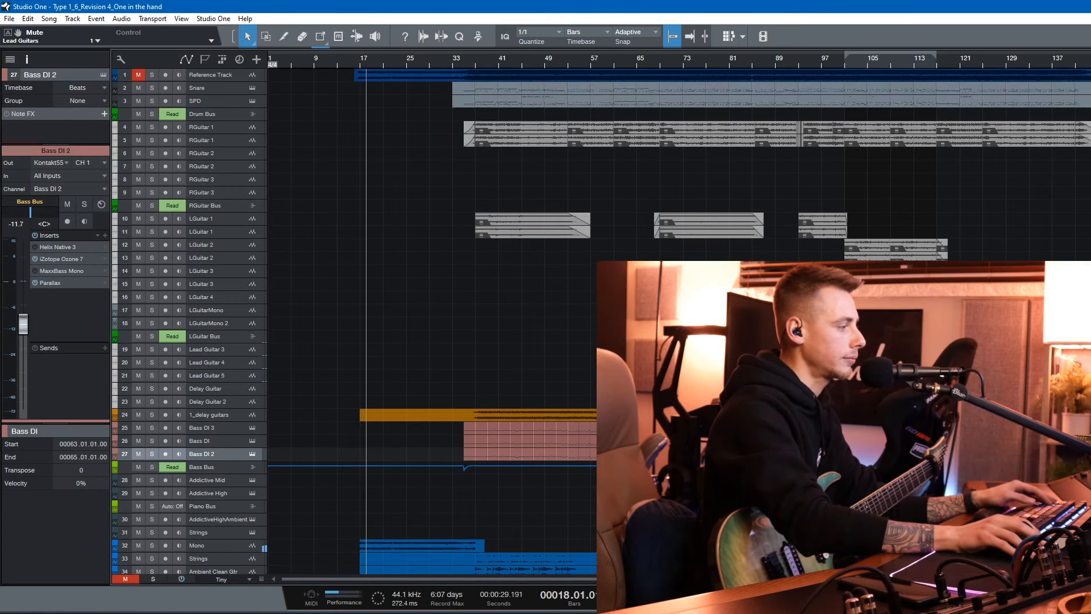
scroll(497, 265, down, 3)
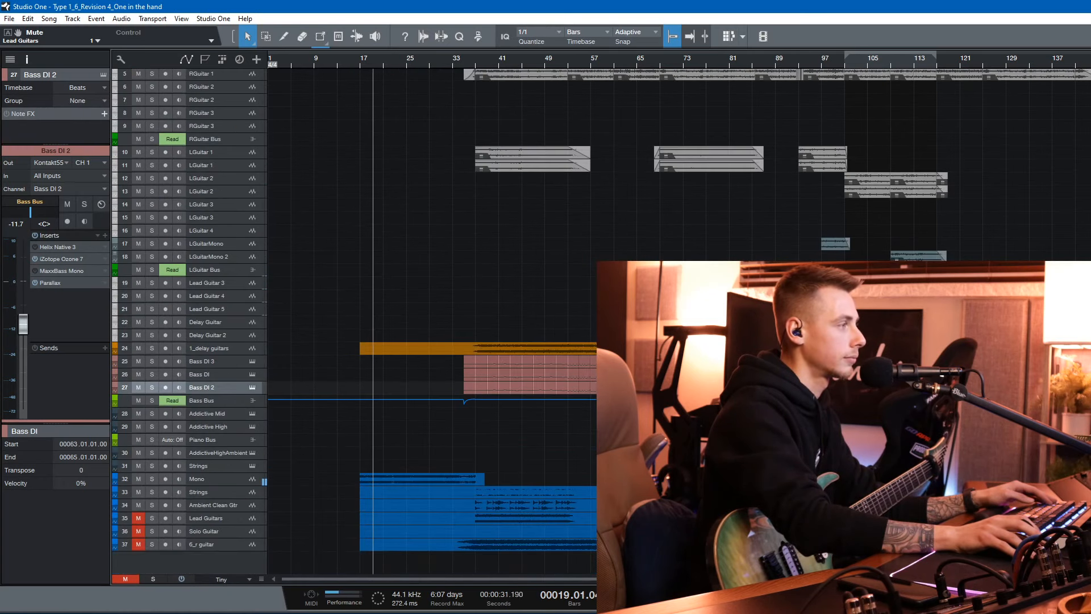
scroll(626, 277, up, 3)
key(shift+w)
key(shift+e)
key(shift+e)
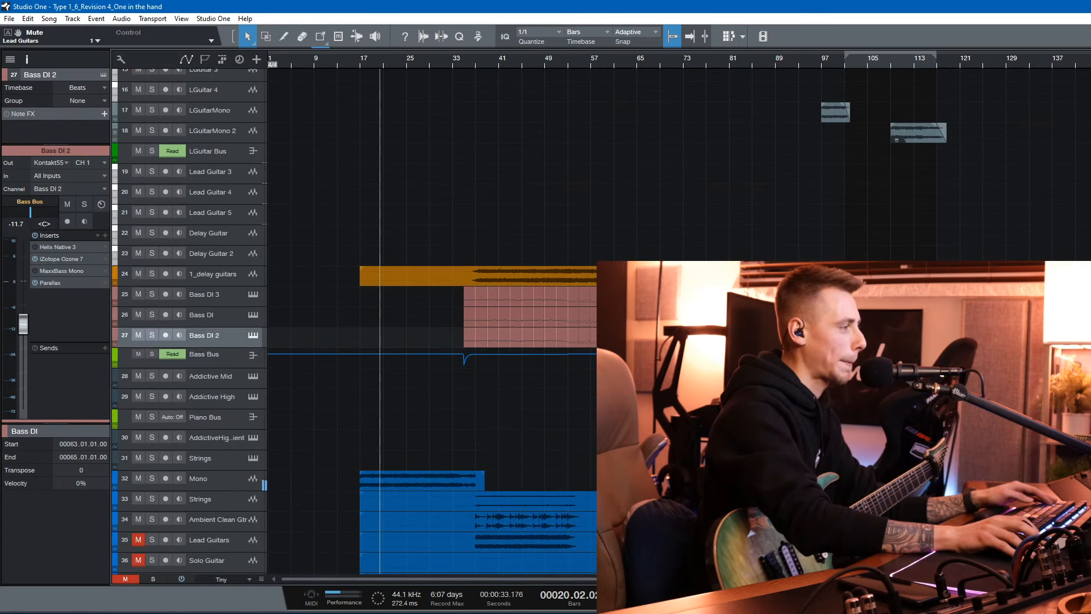
key(shift+w)
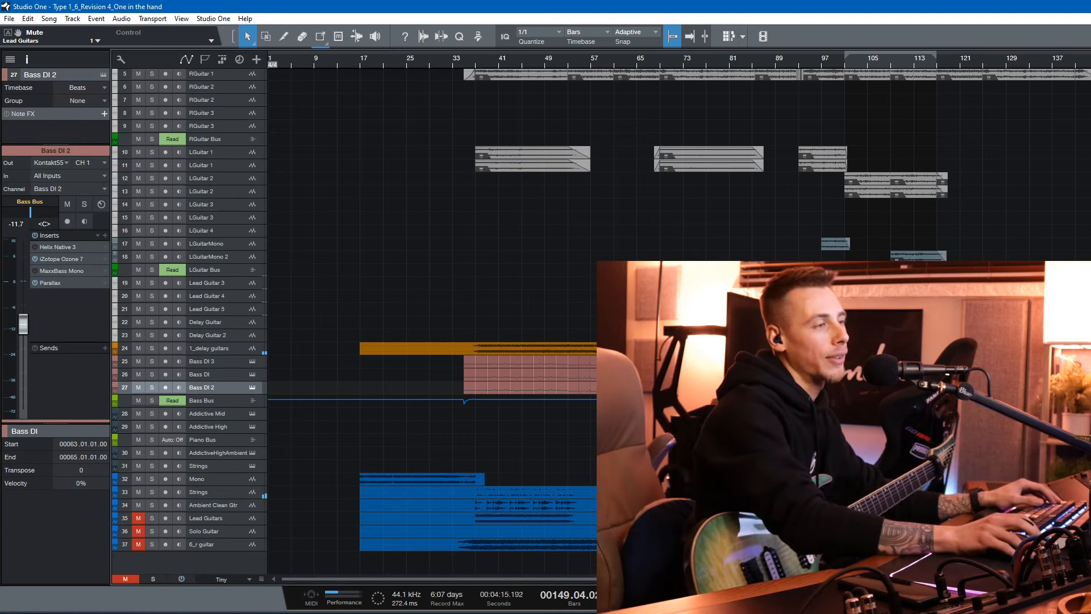
Save the song from the start of the track list and stop playback
scroll(432, 284, up, 3)
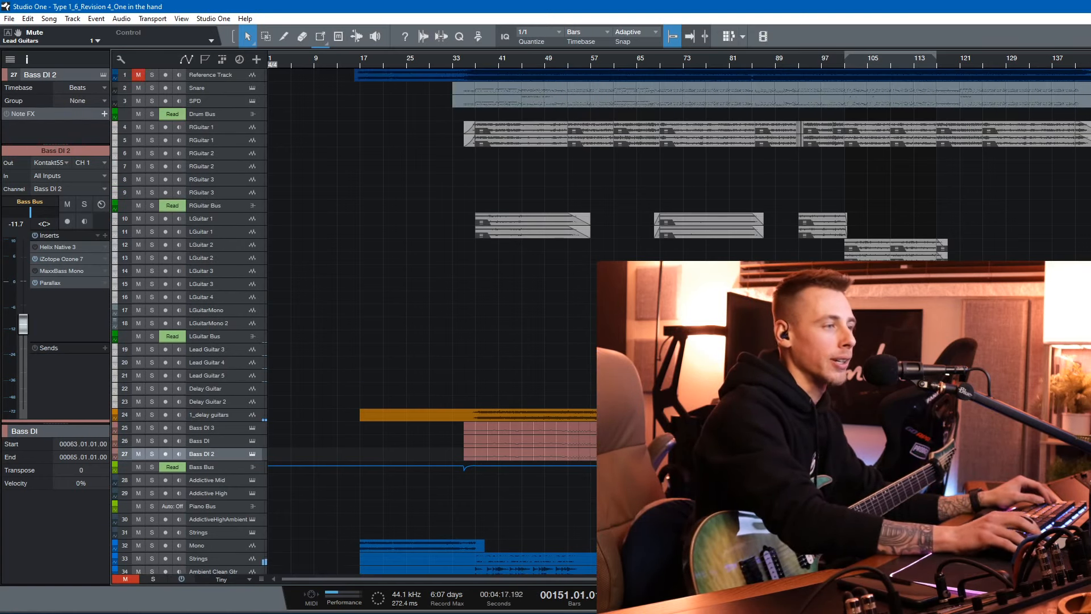
key(ctrl+s)
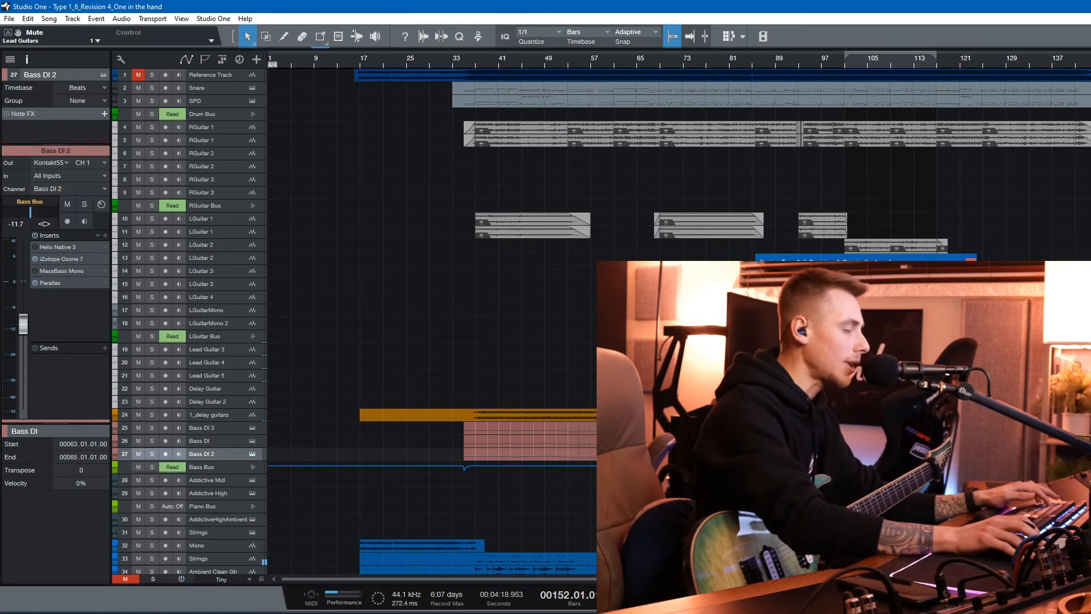
key(space)
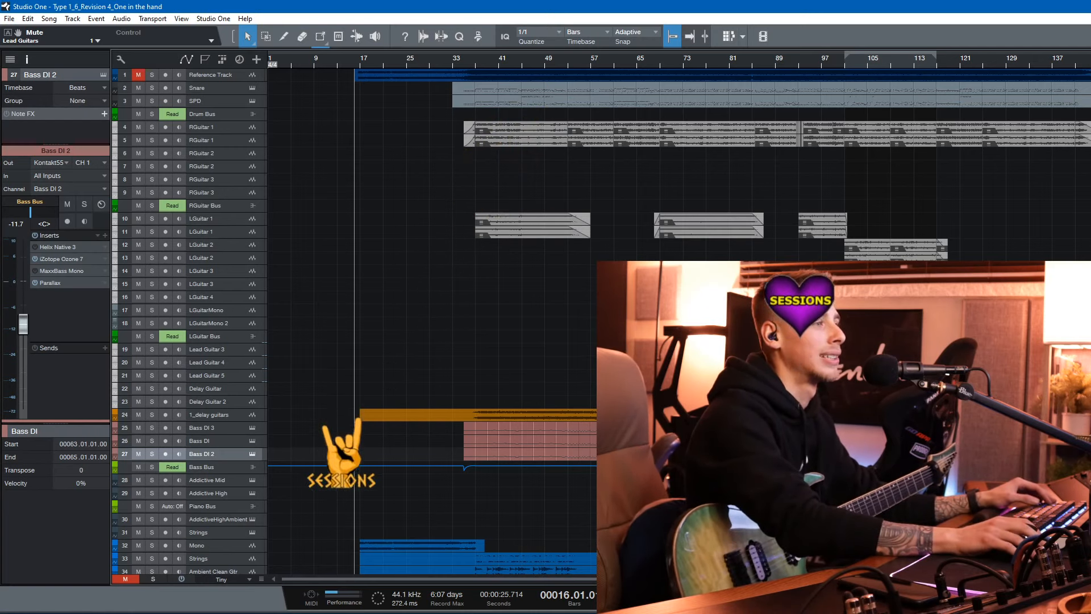
Play the song from bar 145 with the Reference Track soloed and selected
click(1081, 65)
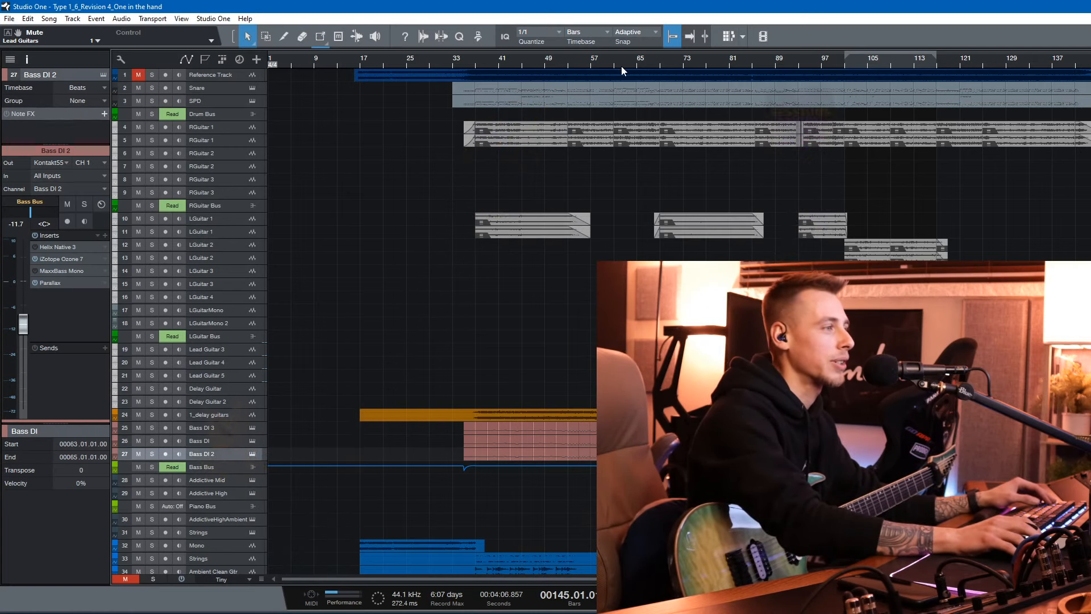
click(149, 75)
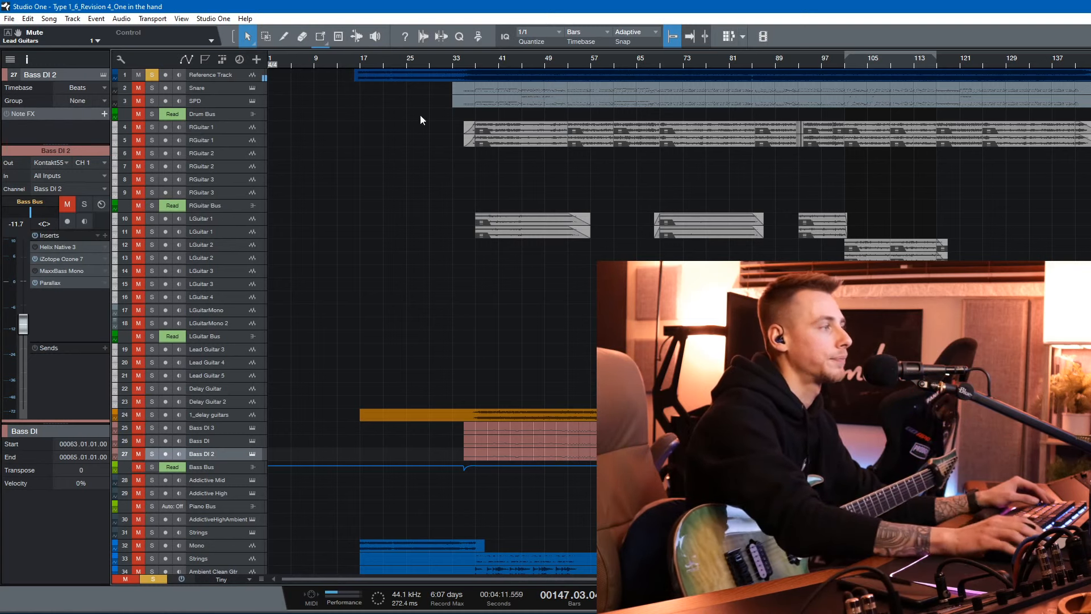
click(212, 80)
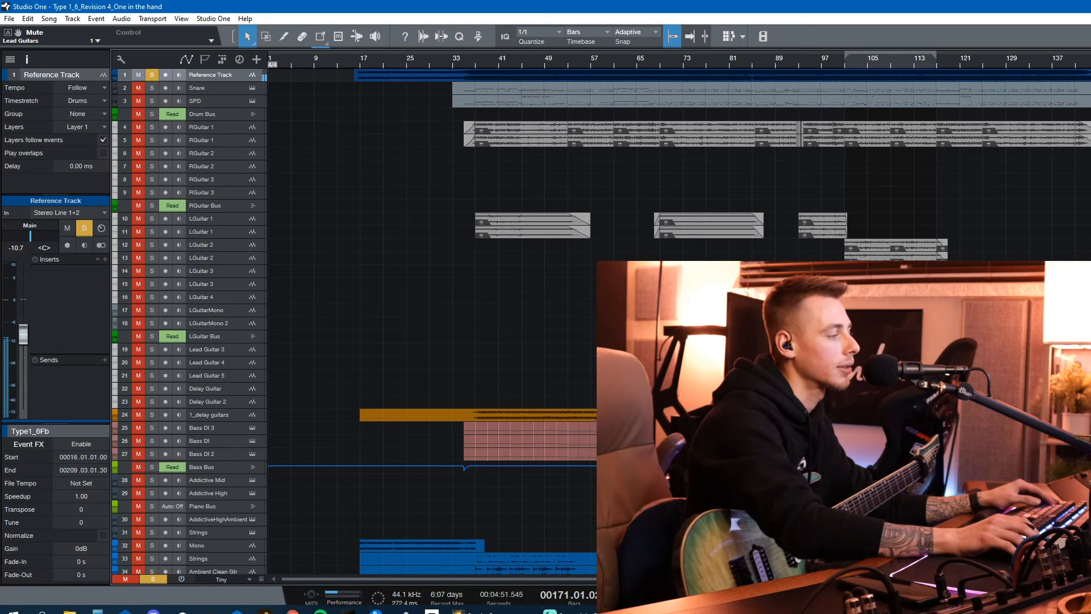
Switch to Discord, move its window out of the way, and return to the Studio One song
click(154, 602)
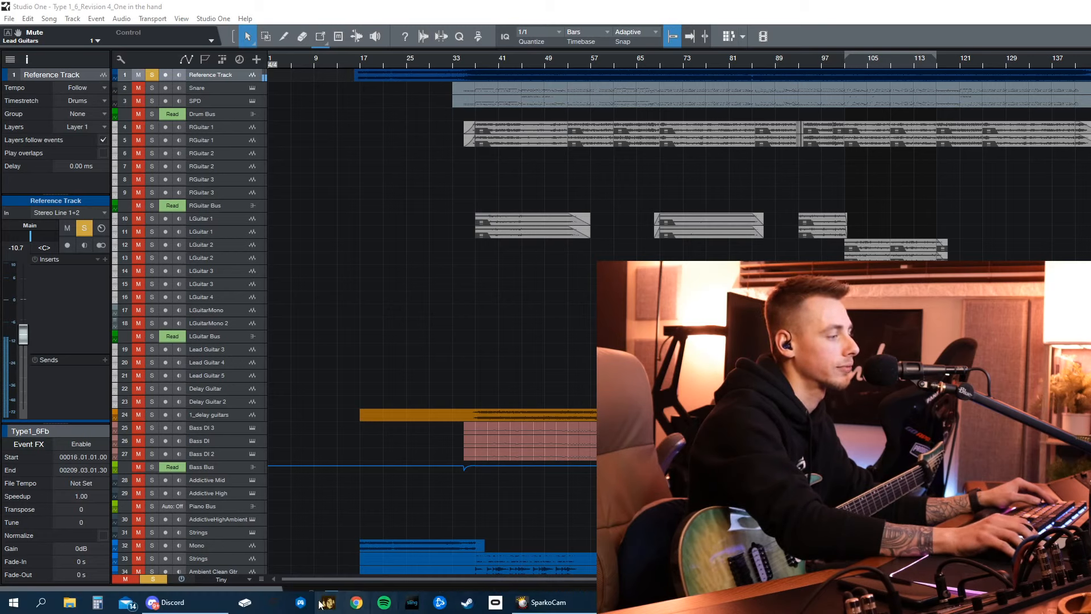
click(165, 602)
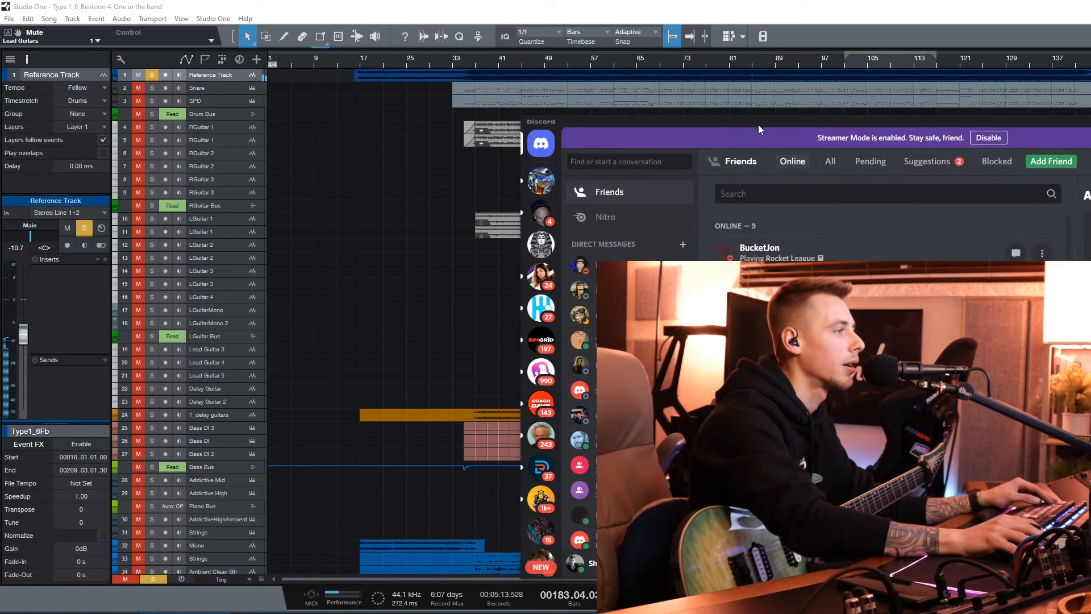
drag(771, 119, 540, 0)
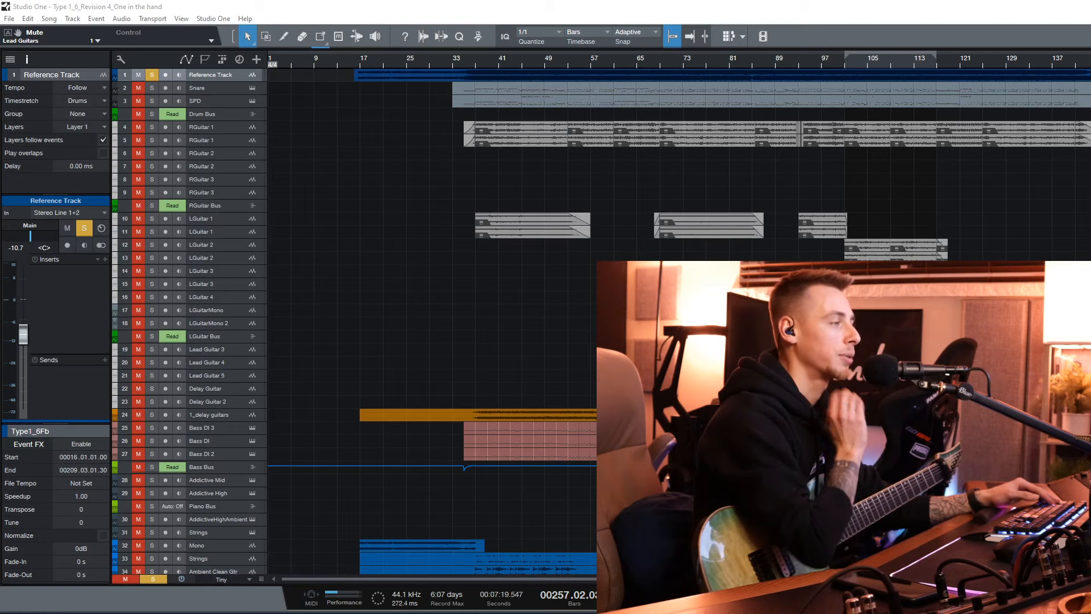
click(995, 11)
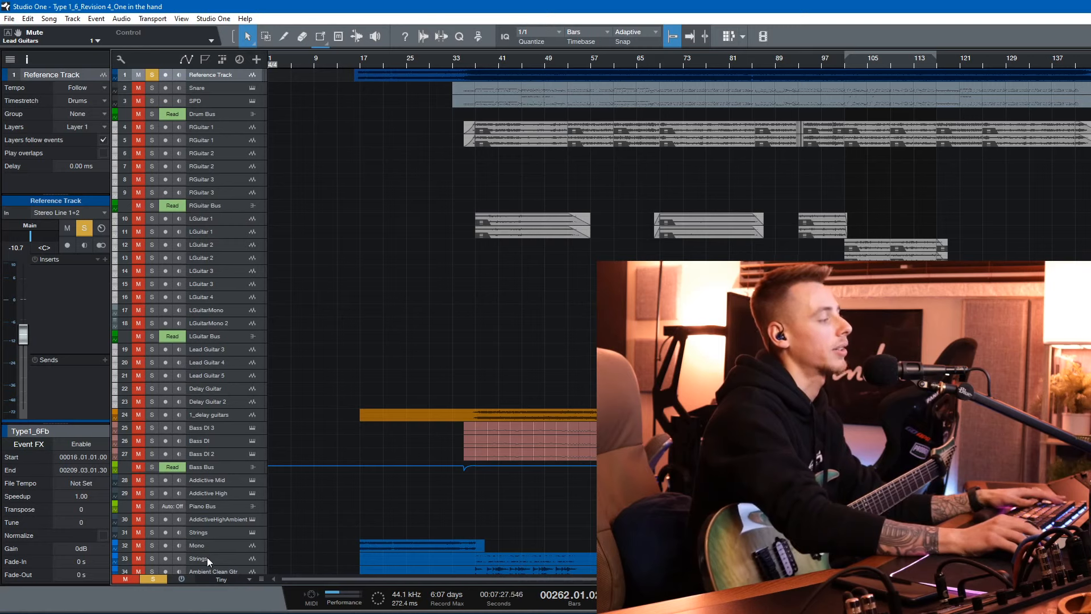
Clear the Reference Track solo and play the arrangement from bar 69
click(157, 581)
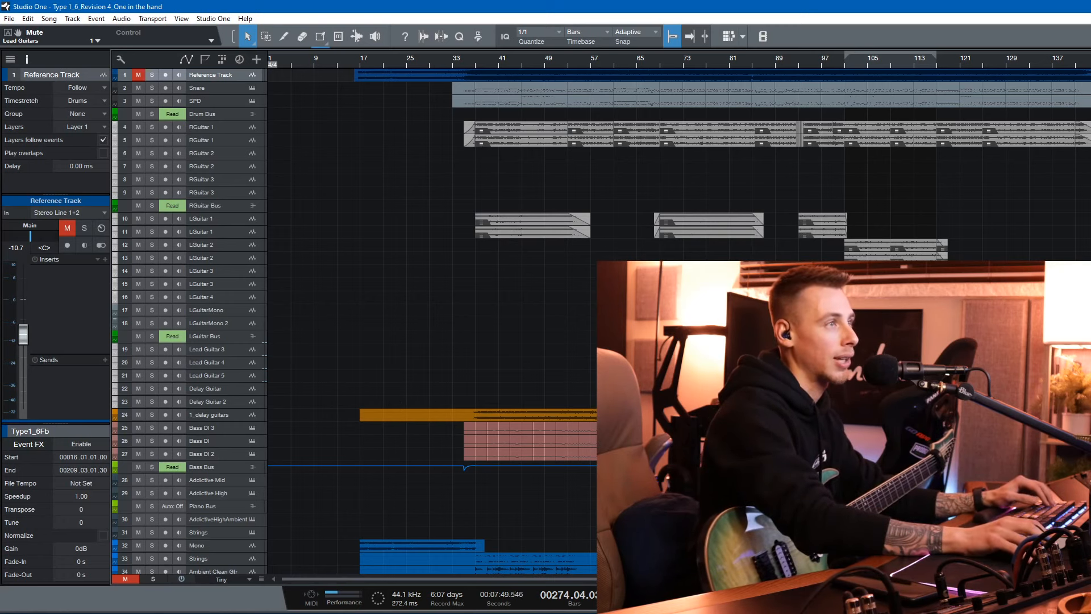
scroll(679, 318, right, 3)
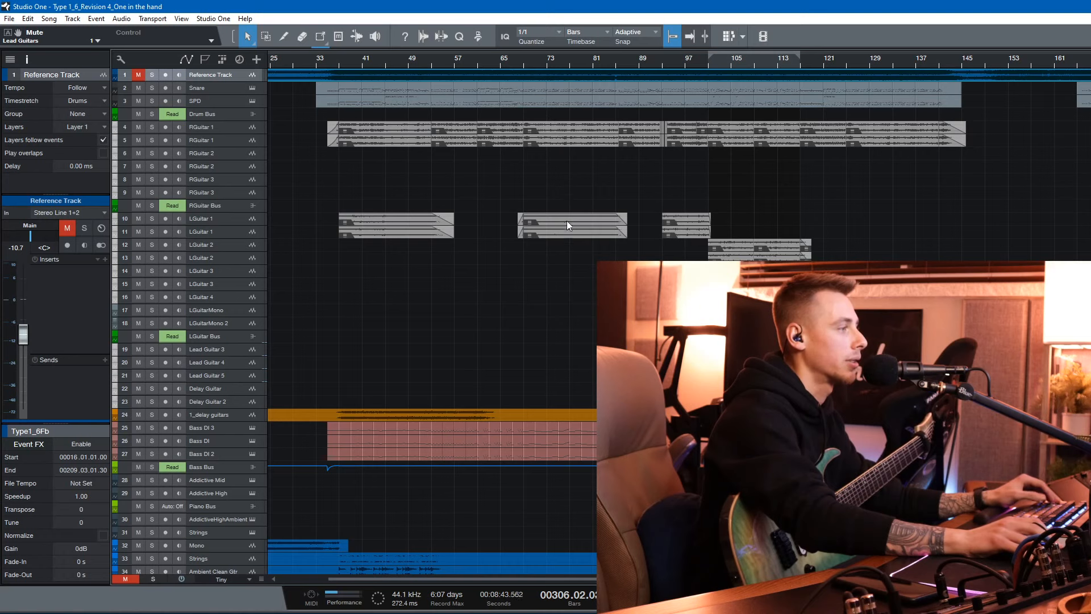
click(523, 67)
key(space)
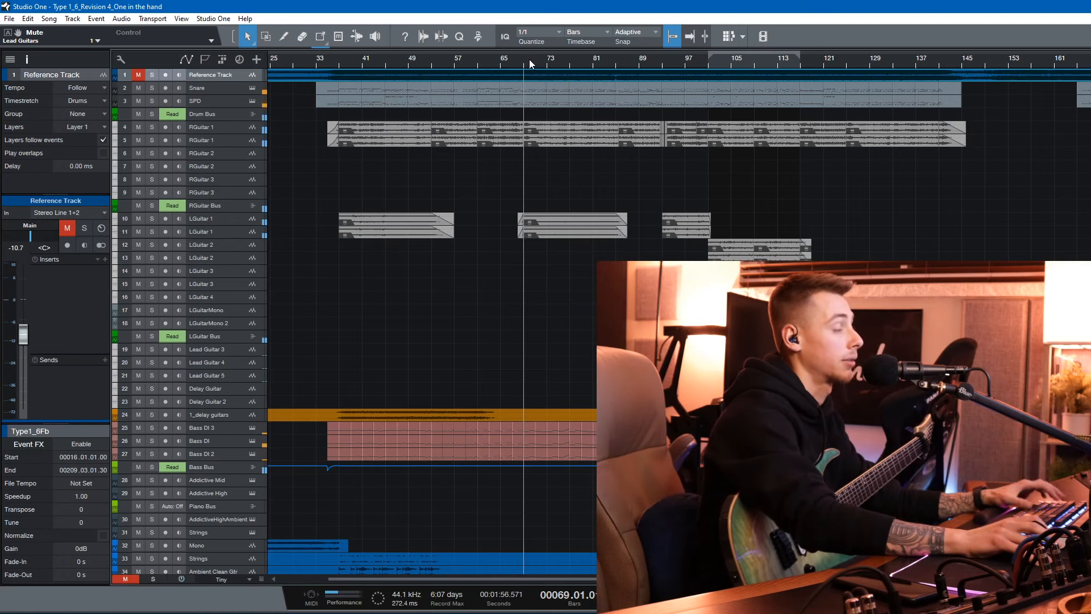
Select and copy the doubled LGuitar 1 events that start at bar 68 on both LGuitar 1 tracks
scroll(518, 60, up, 8)
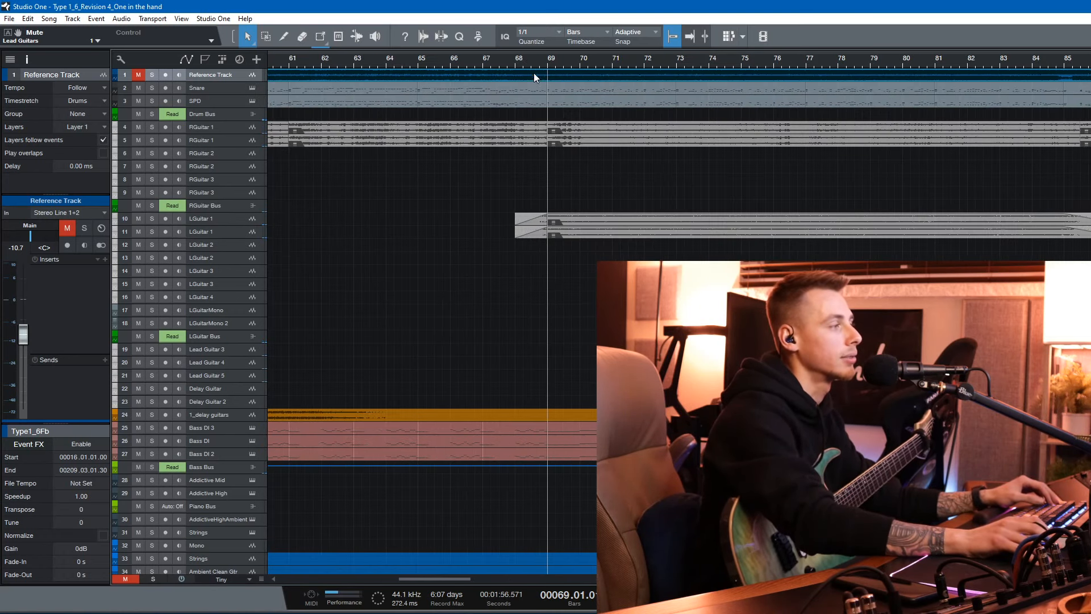
click(525, 60)
drag(475, 186, 984, 265)
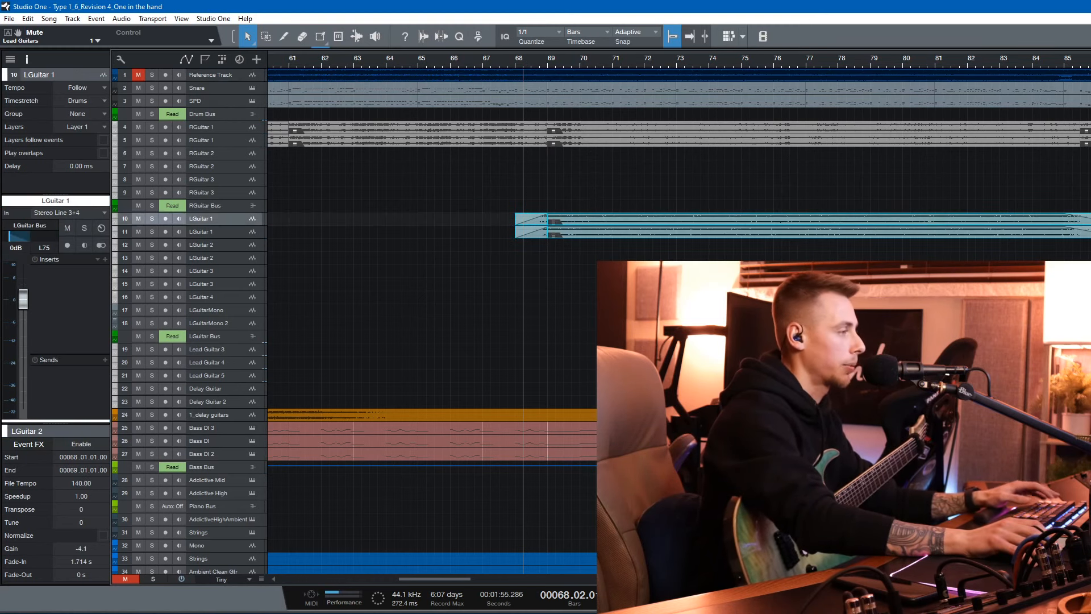
scroll(679, 193, right, 3)
key(w)
key(w)
key(w)
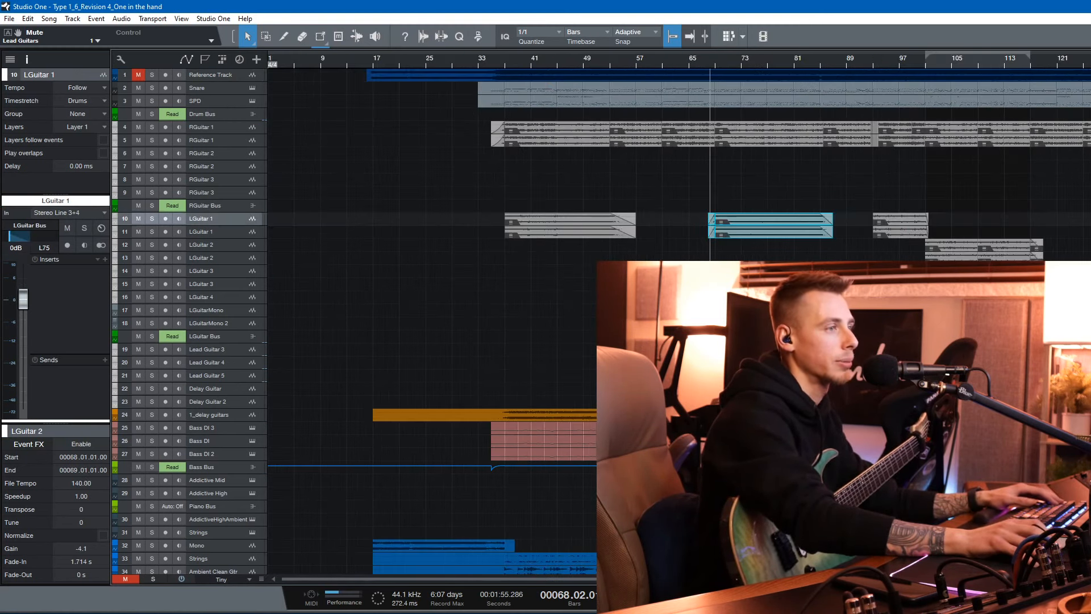
Play the arrangement from bar 121 to about bar 132 and stop playback
click(1057, 71)
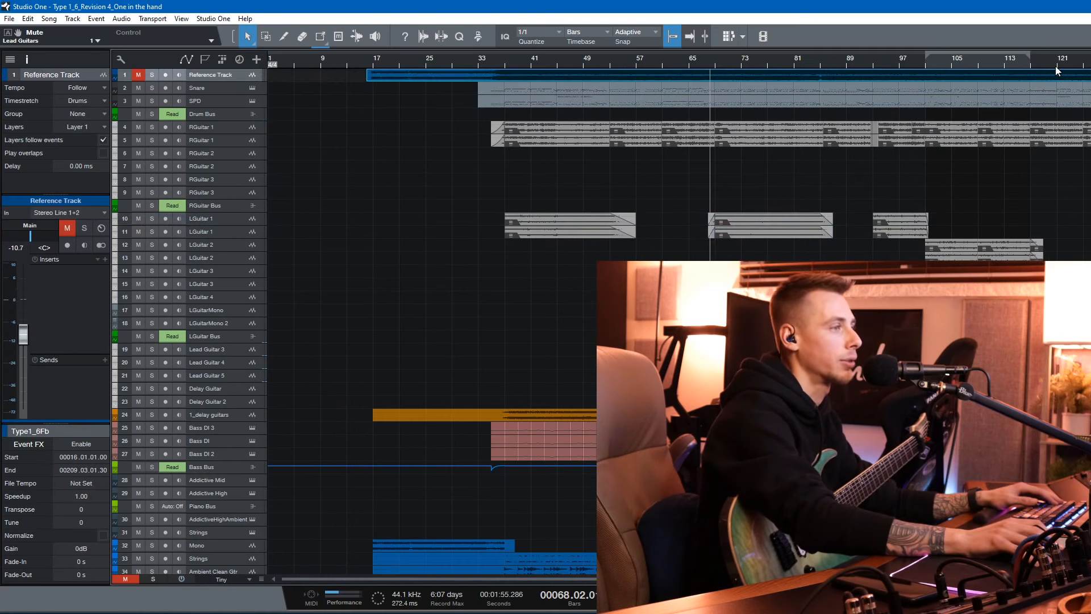
click(1056, 66)
scroll(432, 227, right, 5)
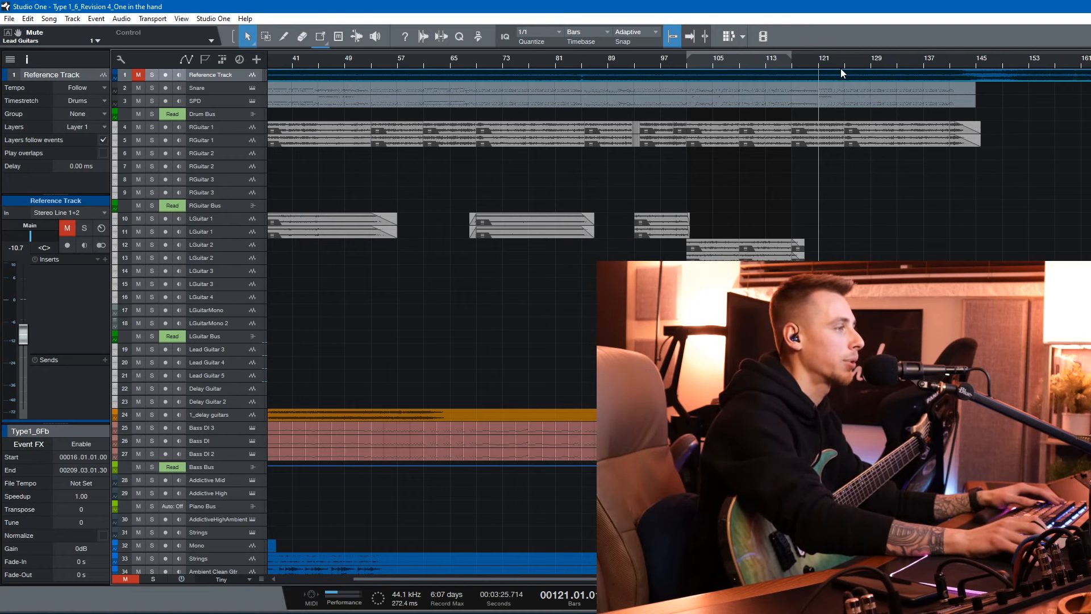
scroll(840, 63, up, 5)
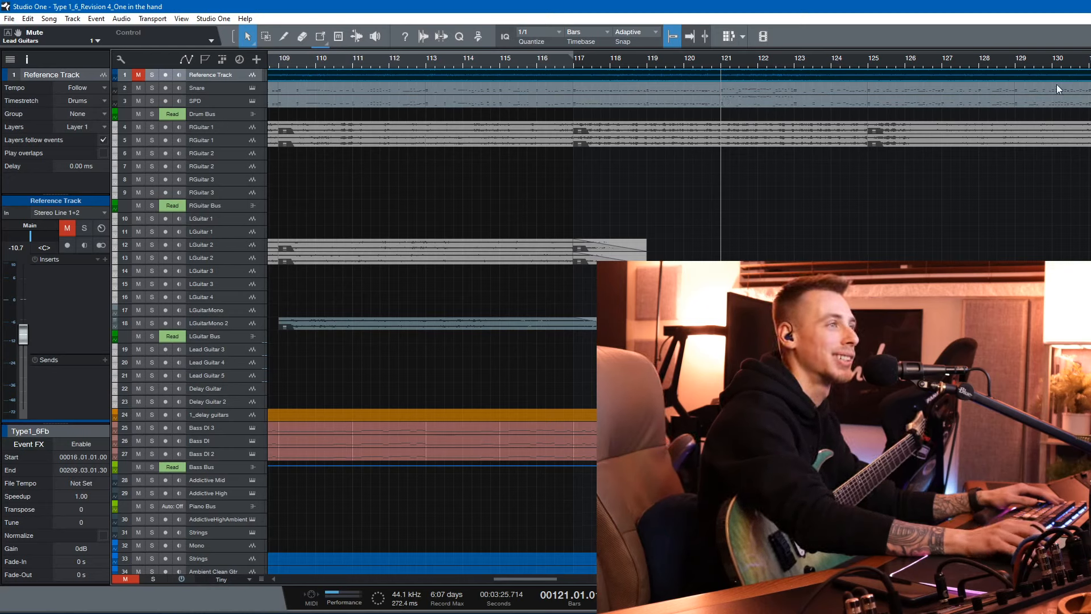
key(space)
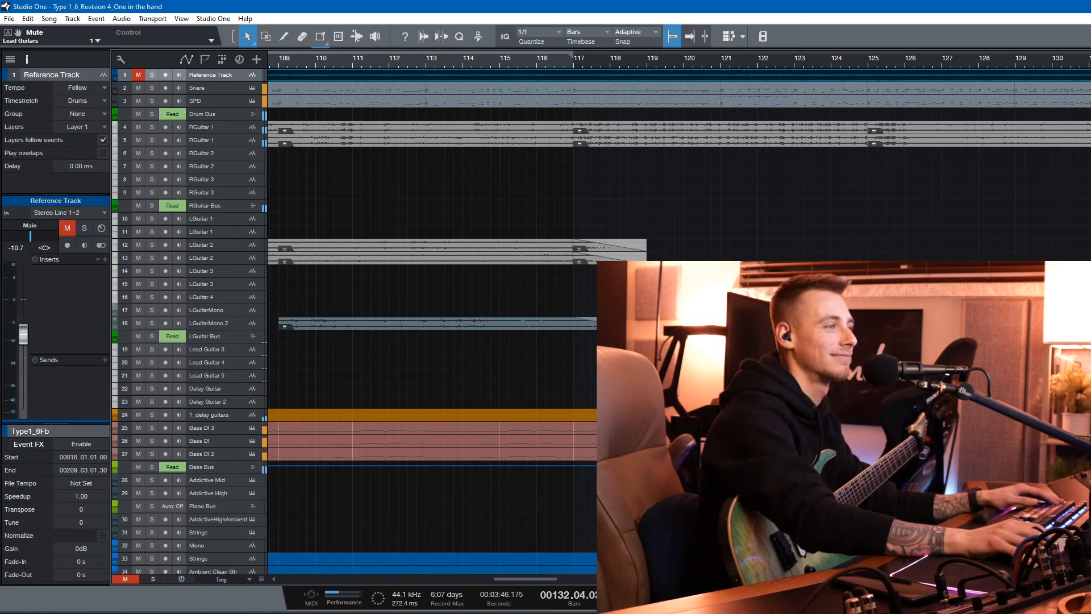
scroll(679, 322, right, 6)
key(space)
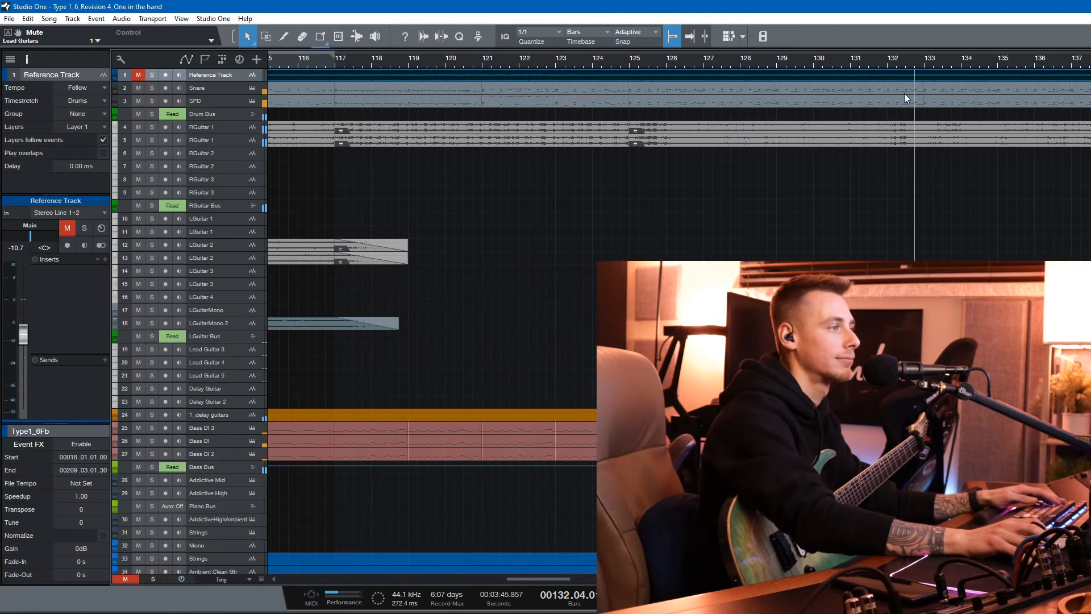
Paste the copied left guitar events at bar 131 on the two LGuitar 1 tracks, undoing the paste onto the Reference Track
click(851, 62)
key(ctrl+v)
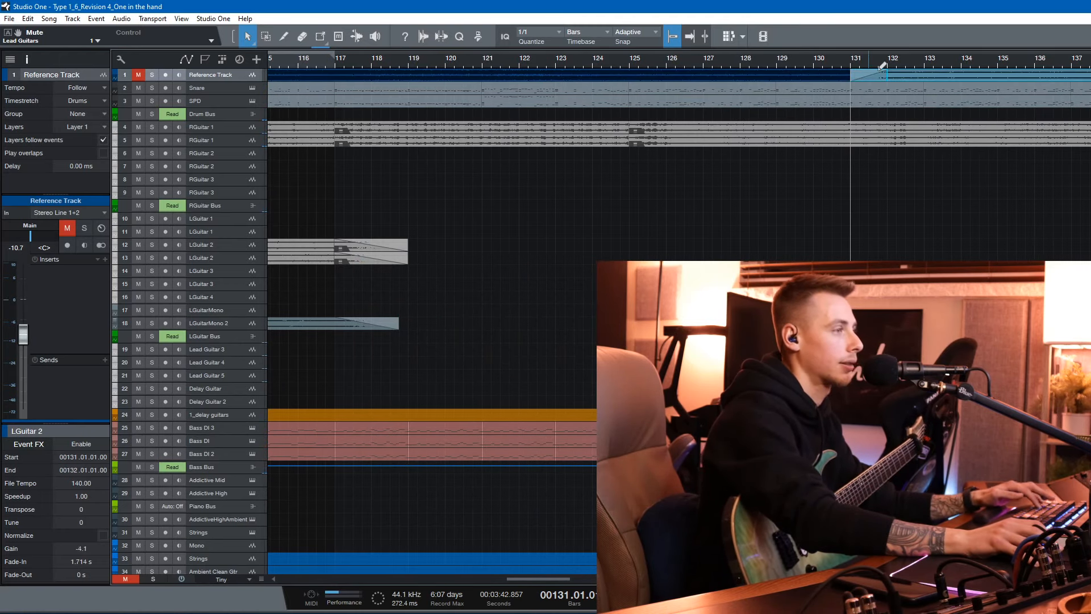
key(ctrl+z)
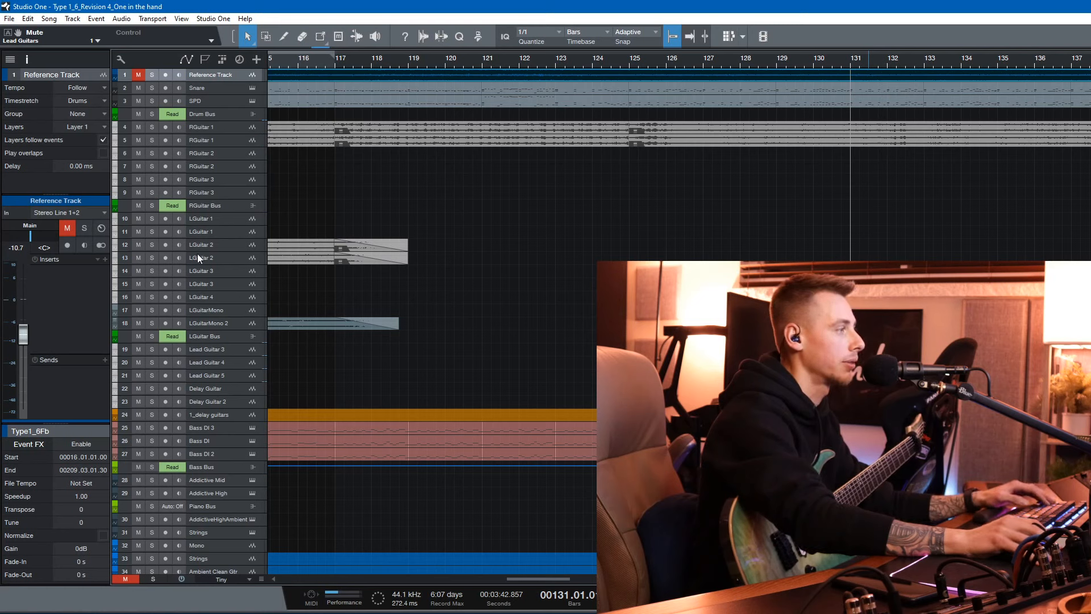
click(221, 219)
key(ctrl+v)
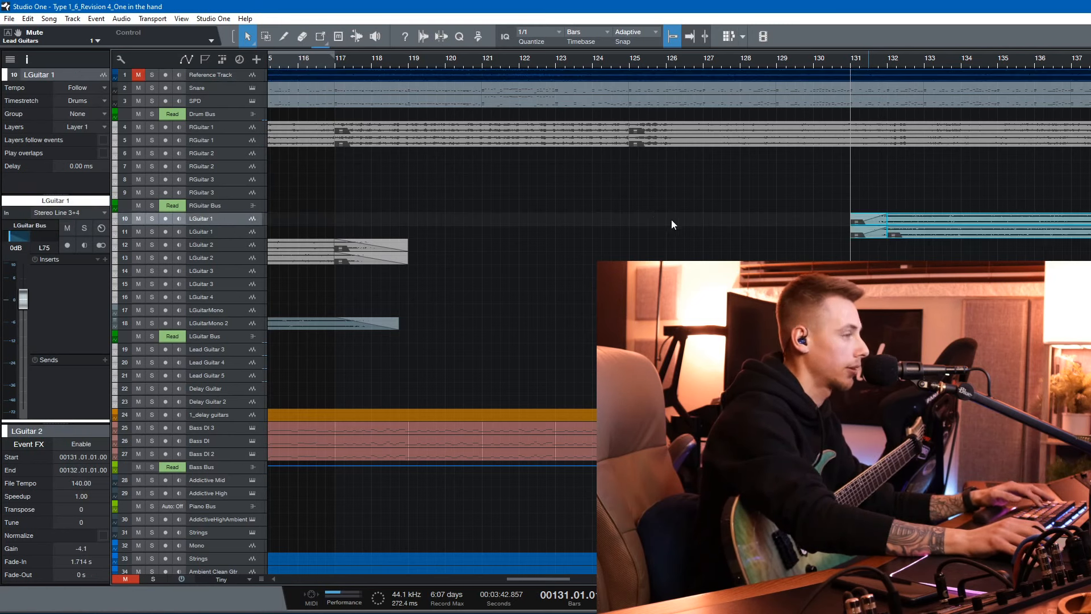
Check playback from bar 132, move the pasted LGuitar 1 events to start at bar 132, and save the song
click(888, 60)
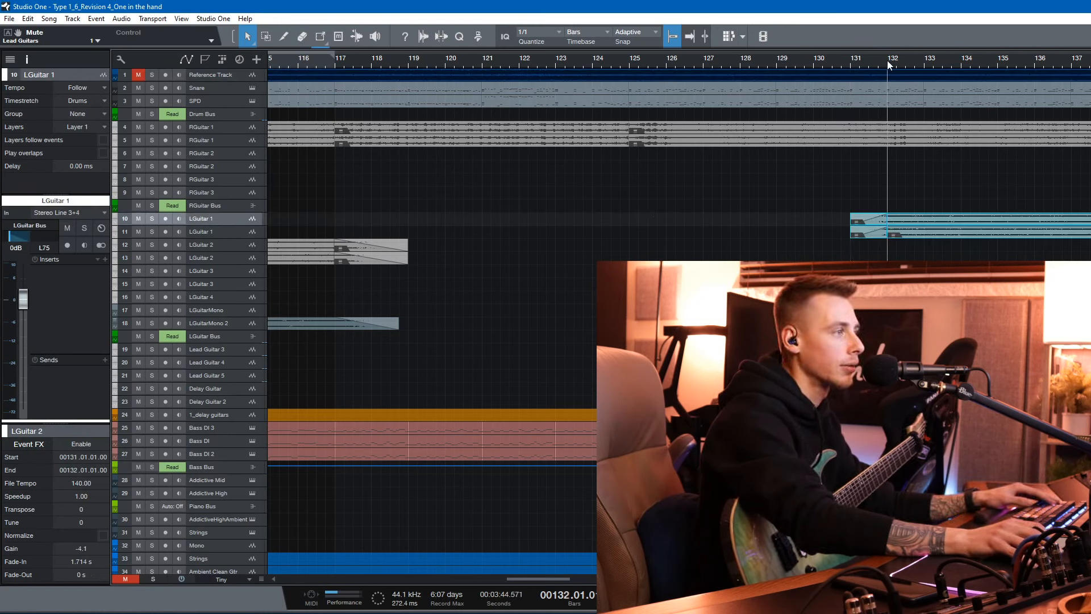
key(space)
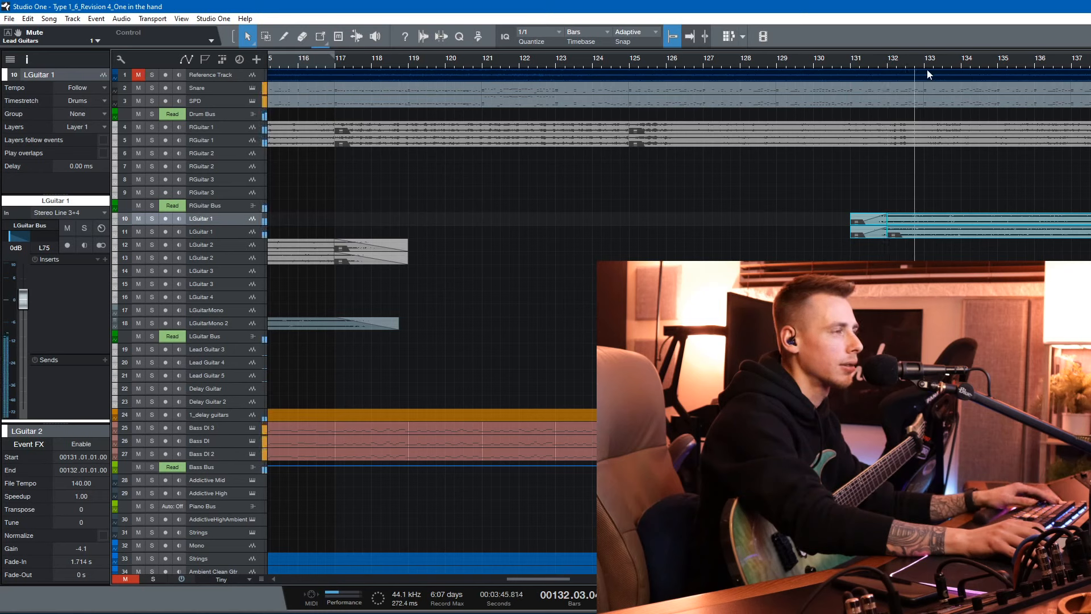
drag(823, 173, 990, 217)
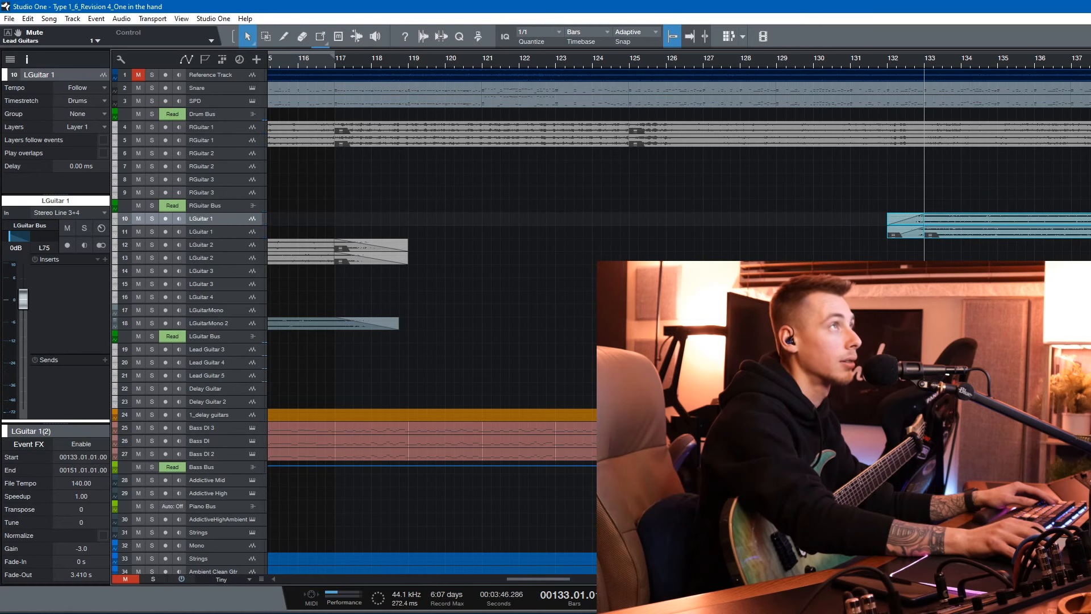
scroll(990, 217, right, 7)
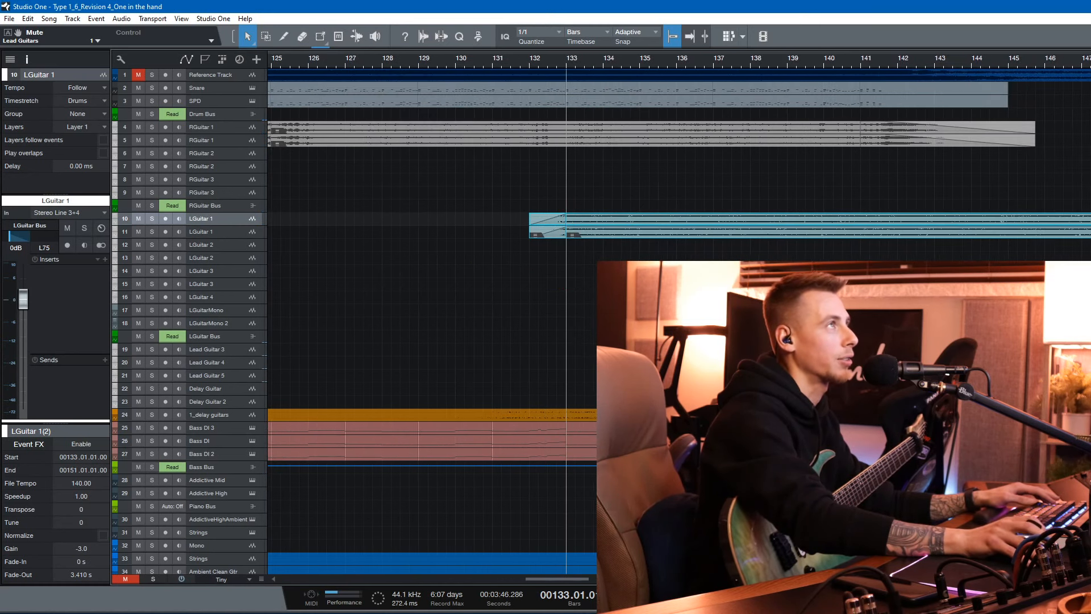
key(ctrl+s)
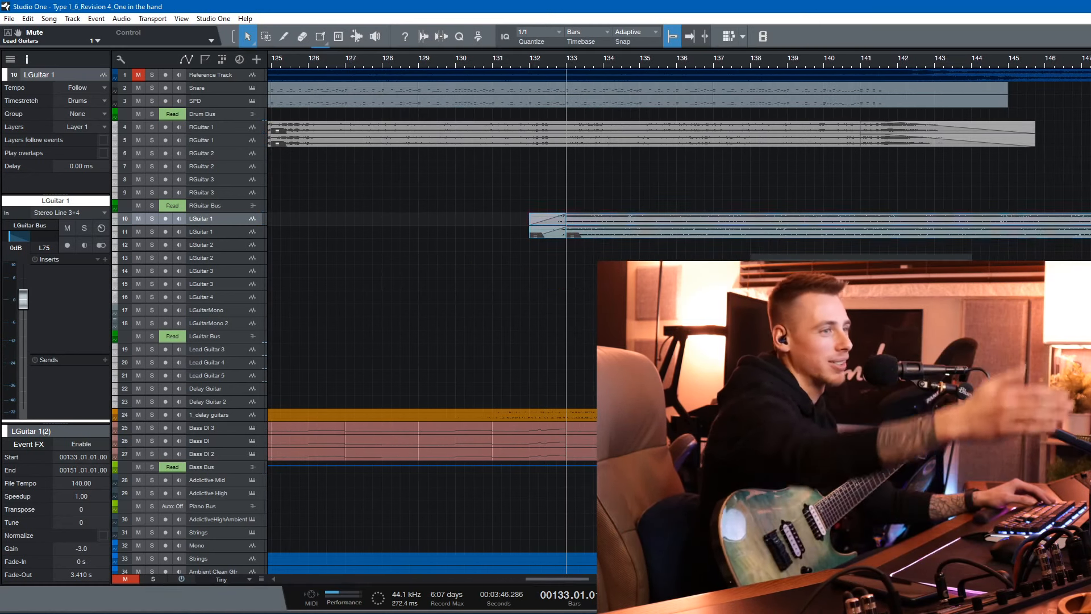
key(ctrl+s)
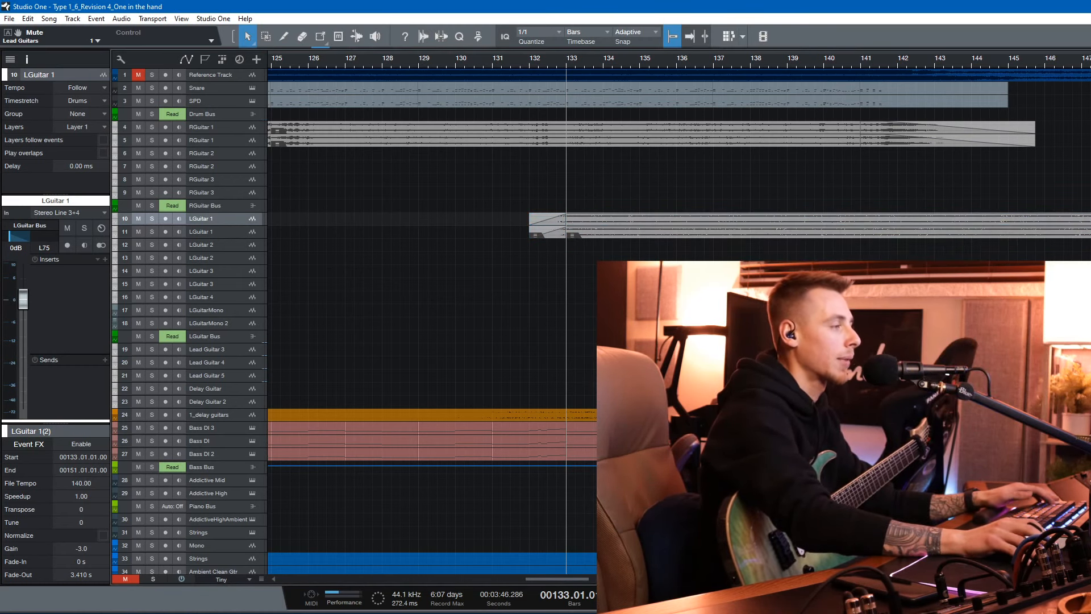
Solo the Lead Guitars track and audition it from bar 133
scroll(199, 508, down, 3)
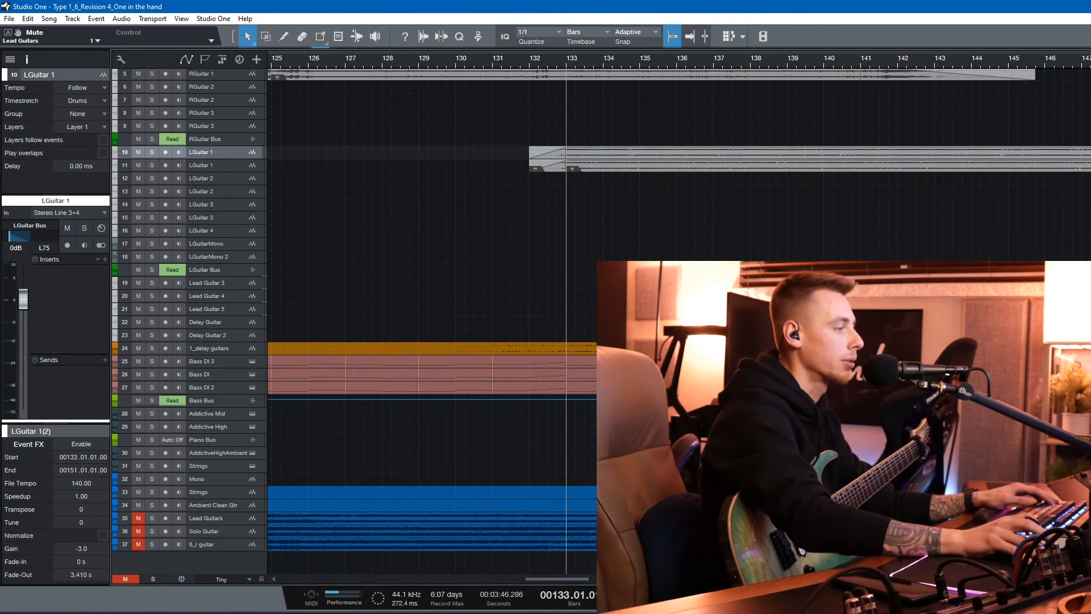
click(151, 517)
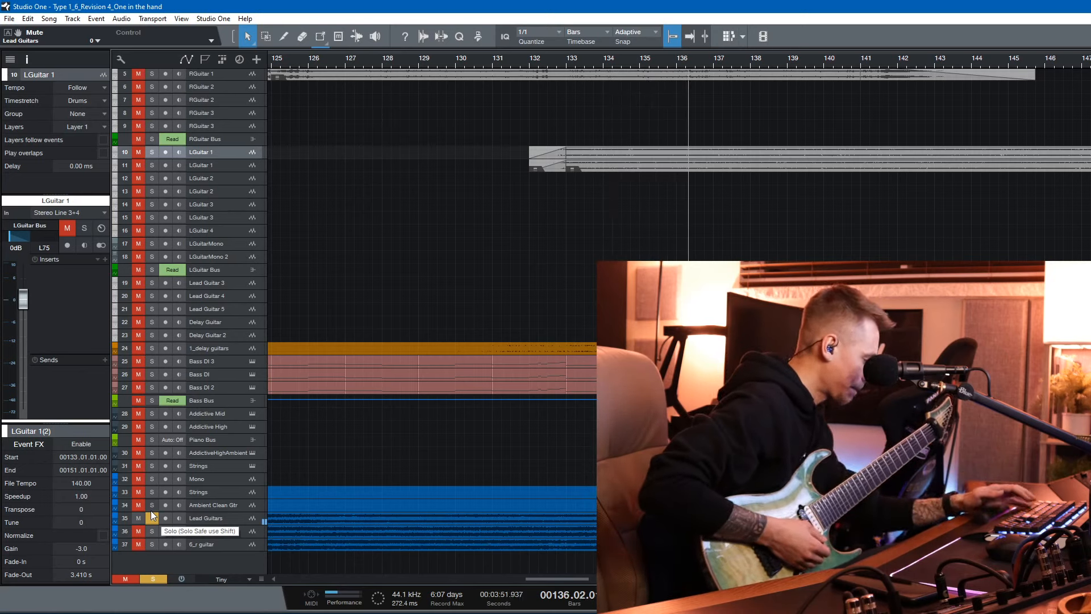
key(space)
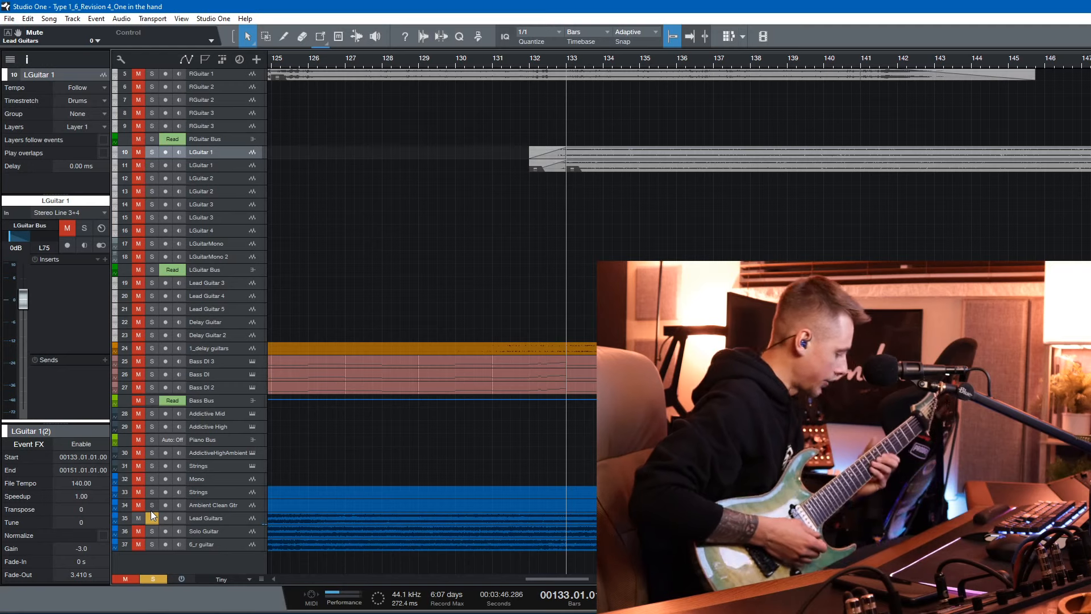